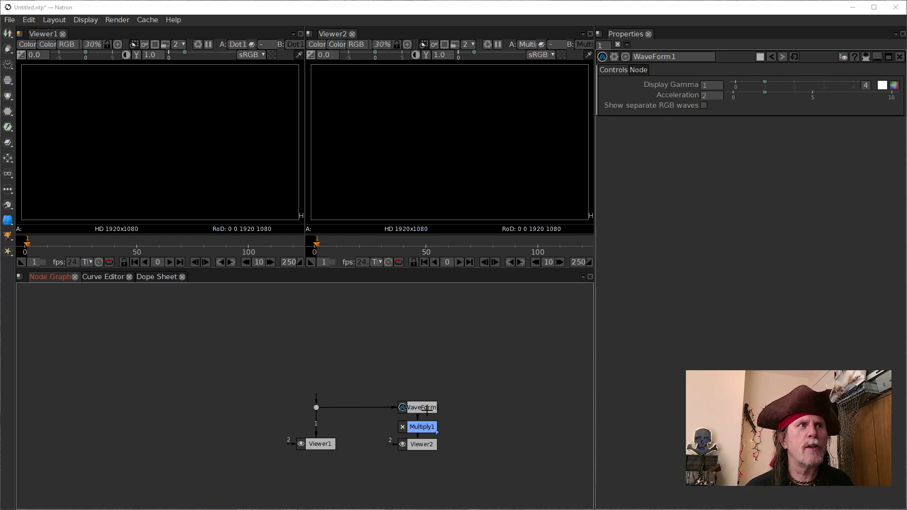
{"action": "left_click", "coordinate": [426, 411]}
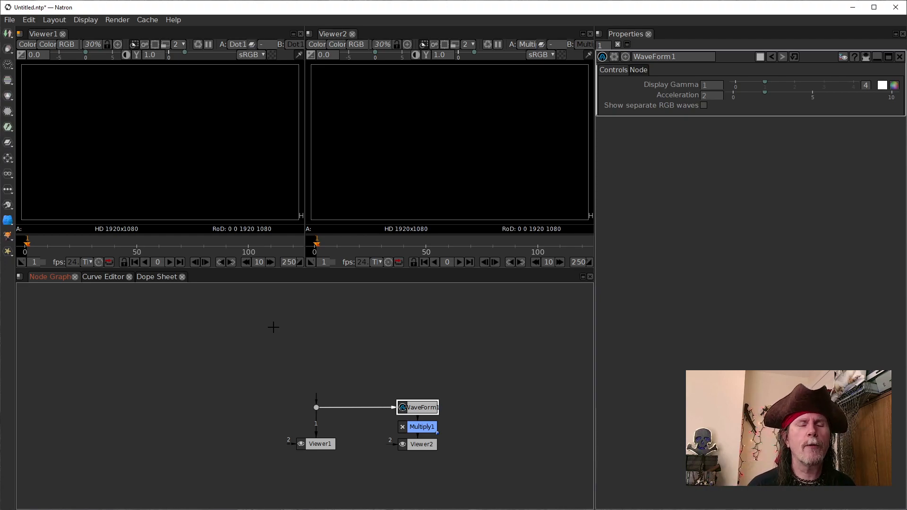
{"action": "left_click", "coordinate": [334, 332]}
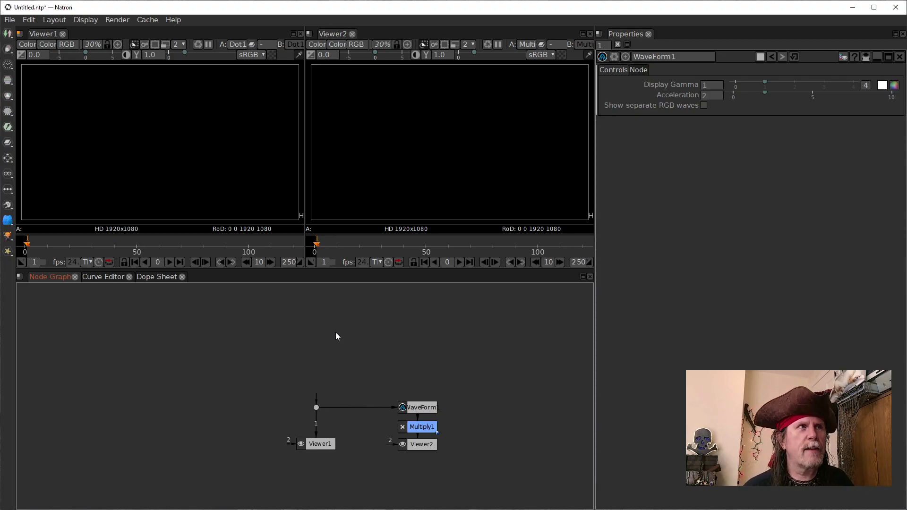
{"action": "left_click", "coordinate": [421, 446]}
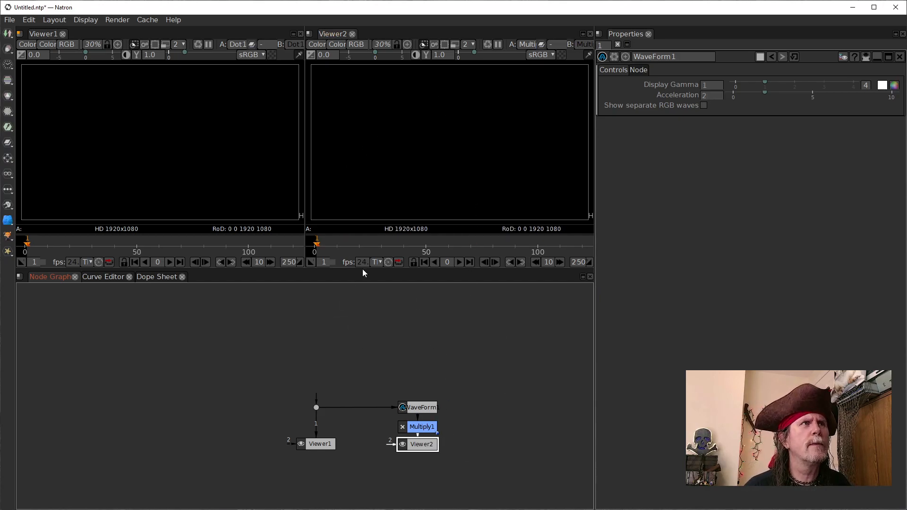
{"action": "left_click_drag", "start_coordinate": [409, 448], "coordinate": [410, 450]}
Step: Add a Constant node above the dot in the node graph and connect the dot's input to it
{"action": "left_click", "coordinate": [263, 303]}
{"action": "key", "text": "Tab"}
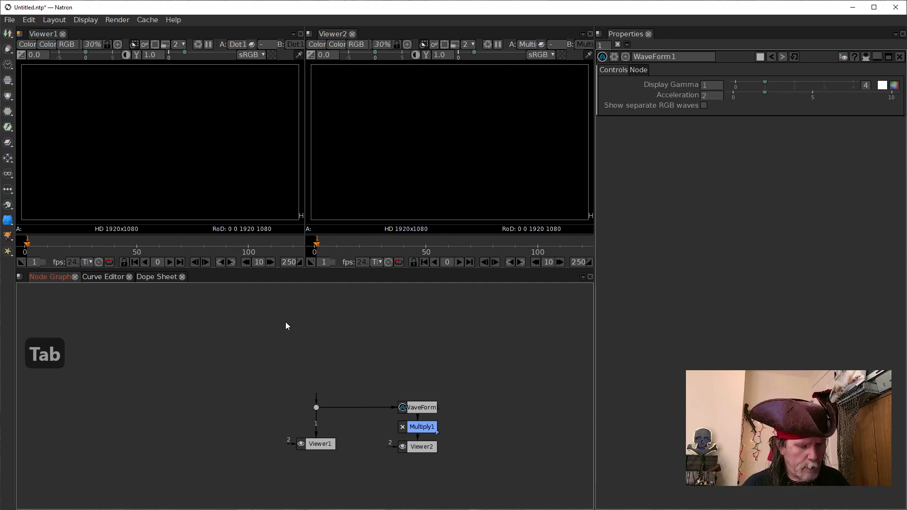
{"action": "type", "text": "con"}
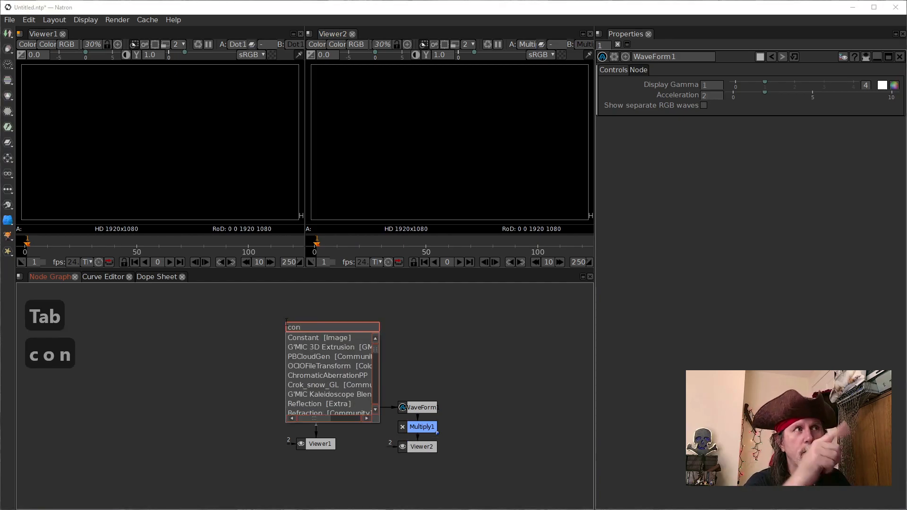
{"action": "key", "text": "Down"}
{"action": "key", "text": "Return"}
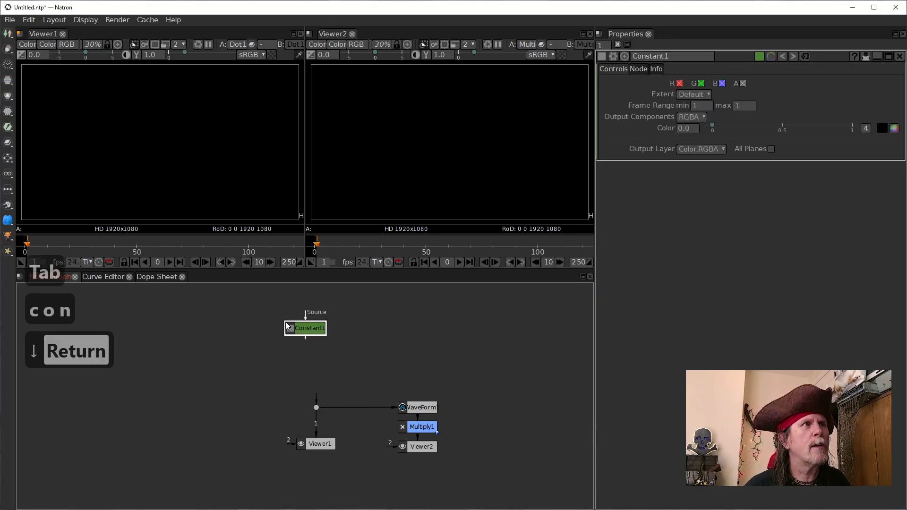
{"action": "left_click_drag", "start_coordinate": [315, 396], "coordinate": [308, 331]}
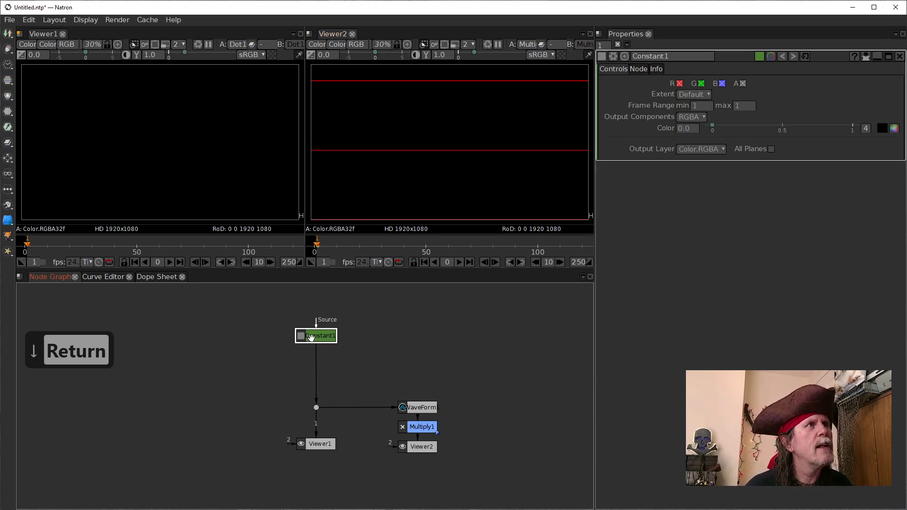
{"action": "scroll", "coordinate": [387, 162], "scroll_direction": "down", "scroll_amount": 1}
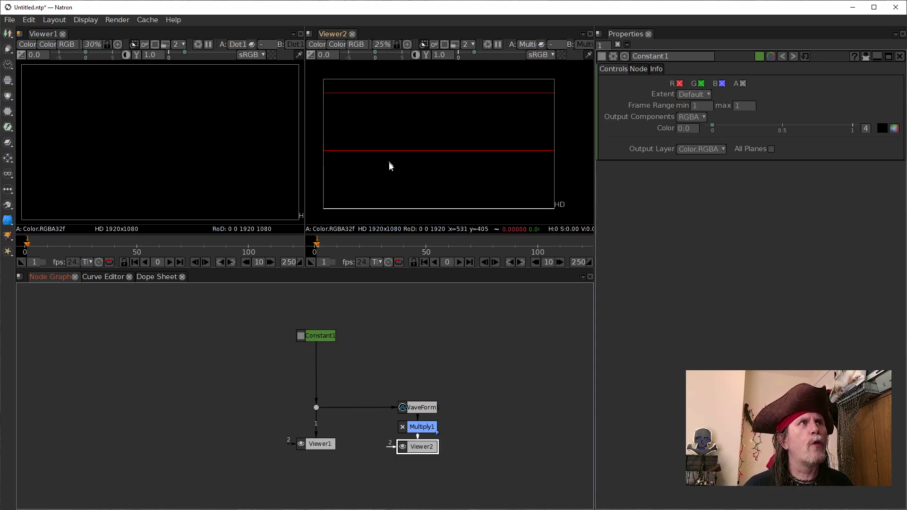
{"action": "scroll", "coordinate": [409, 178], "scroll_direction": "up", "scroll_amount": 1}
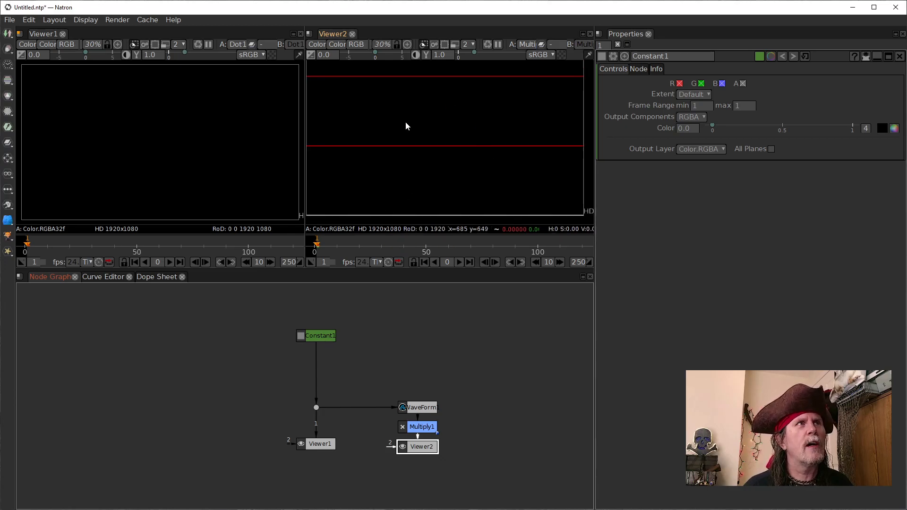
{"action": "left_click_drag", "start_coordinate": [417, 122], "coordinate": [431, 128]}
{"action": "key", "text": "f"}
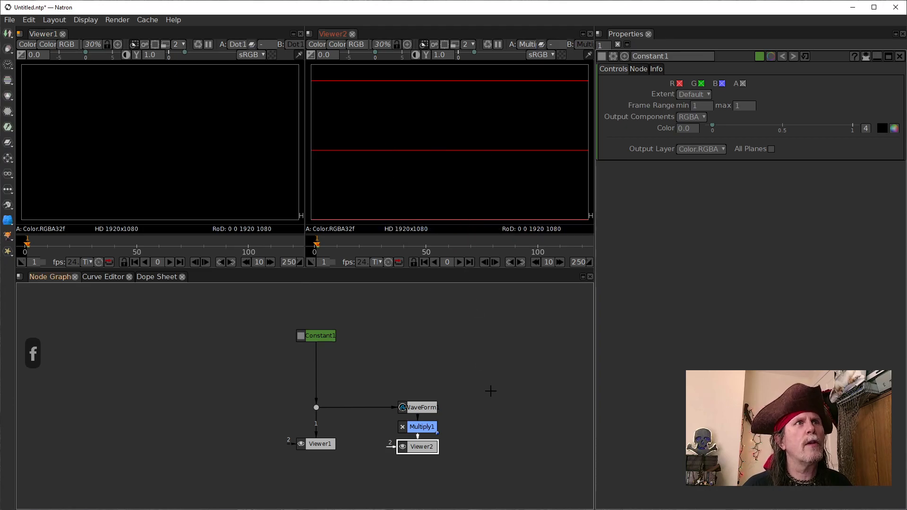
Step: Move Constant1 slightly up and insert a Radial node between it and the dot
{"action": "left_click_drag", "start_coordinate": [314, 336], "coordinate": [311, 329]}
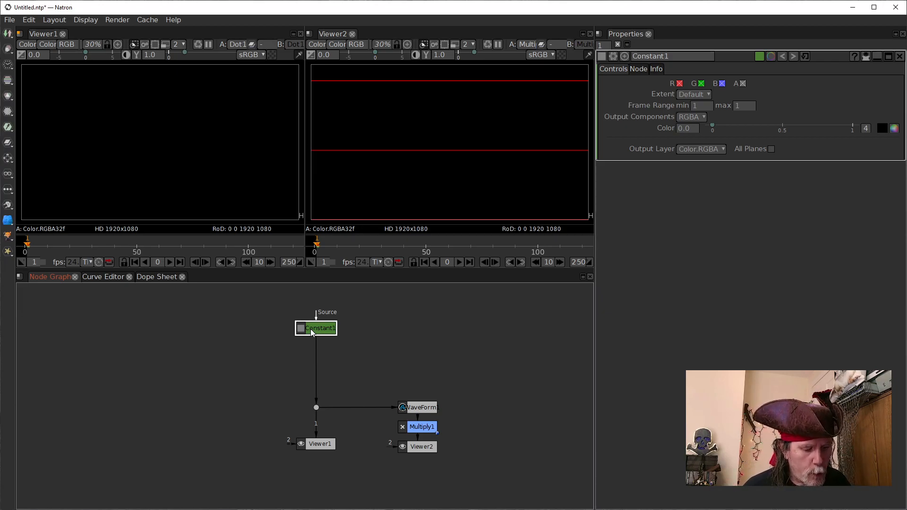
{"action": "key", "text": "Tab"}
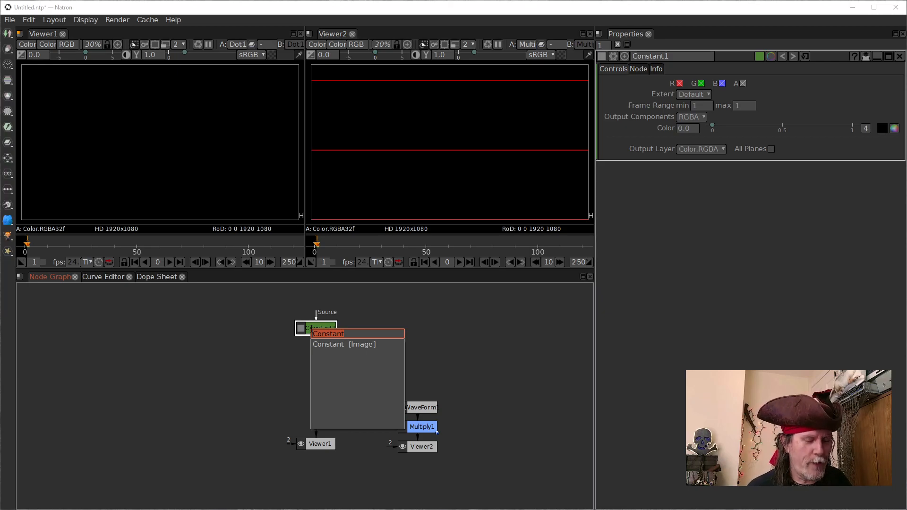
{"action": "type", "text": "r"}
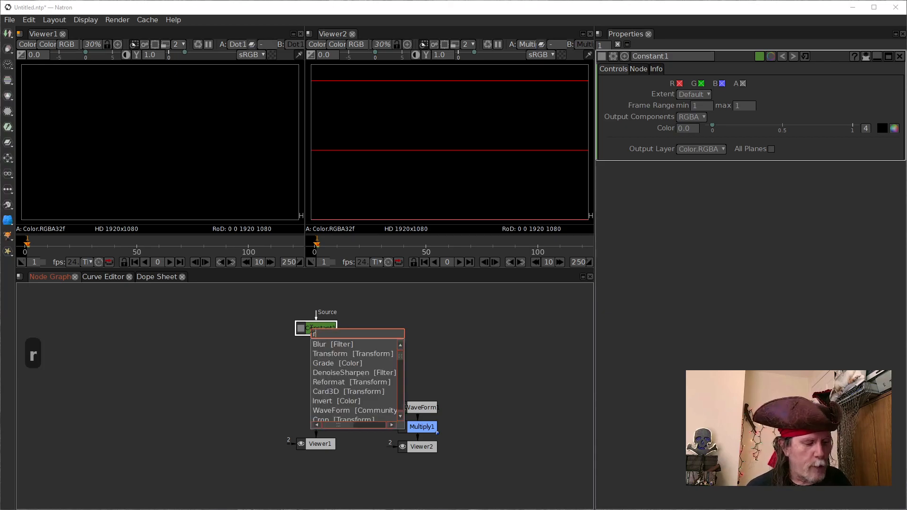
{"action": "type", "text": "adi"}
{"action": "key", "text": "Down"}
{"action": "key", "text": "Return"}
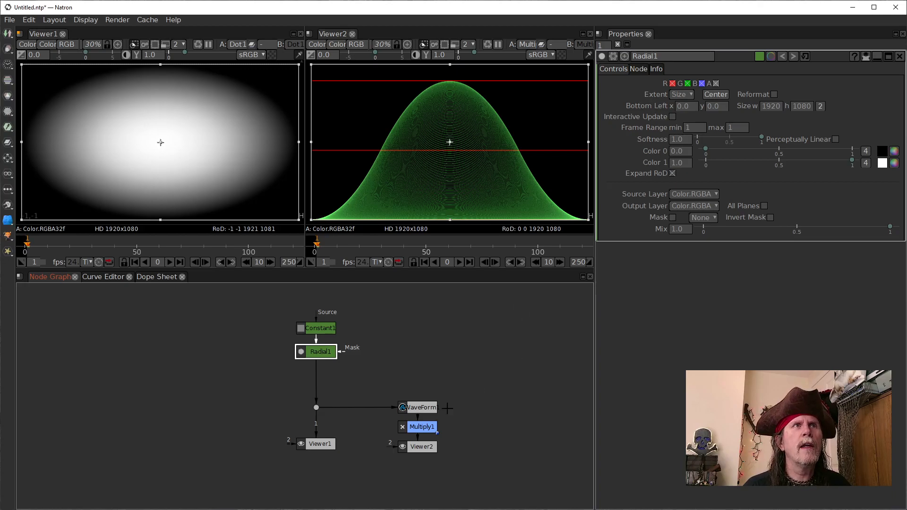
Step: Open the settings of the WaveForm1 and Multiply1 nodes to review them
{"action": "left_click", "coordinate": [425, 407]}
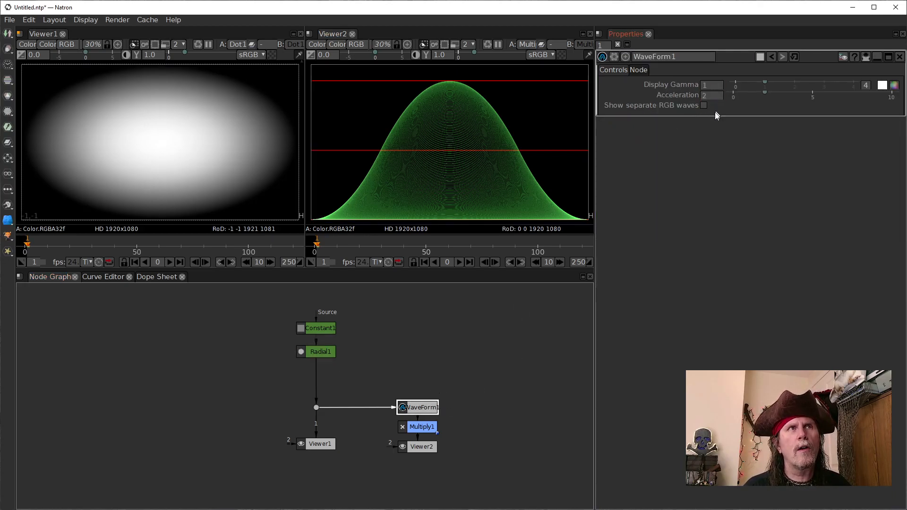
{"action": "left_click", "coordinate": [410, 426]}
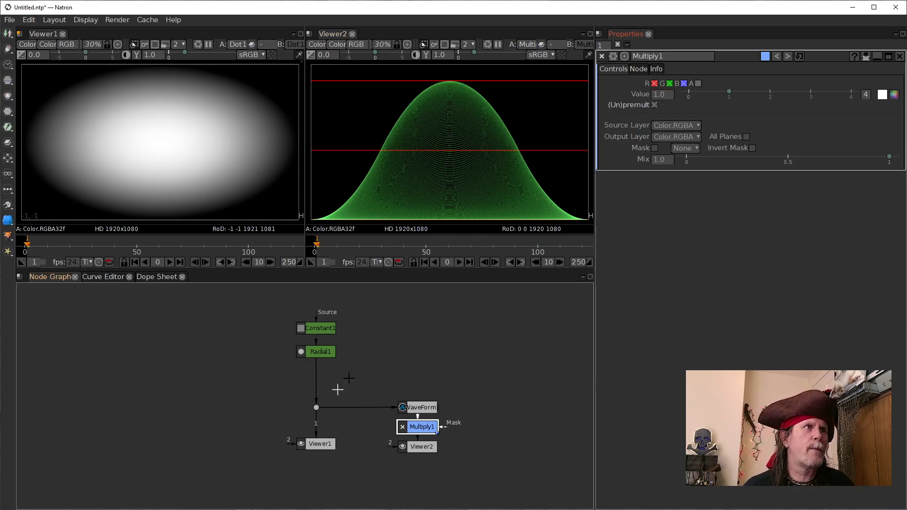
Step: Make the Radial1 shape circular with a single size value of 1920 and center it in the frame
{"action": "left_click", "coordinate": [327, 352]}
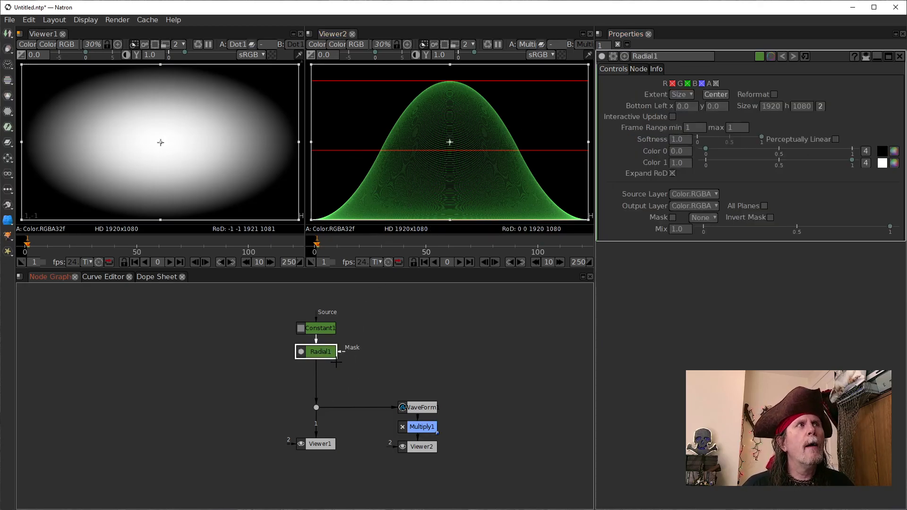
{"action": "left_click", "coordinate": [824, 106]}
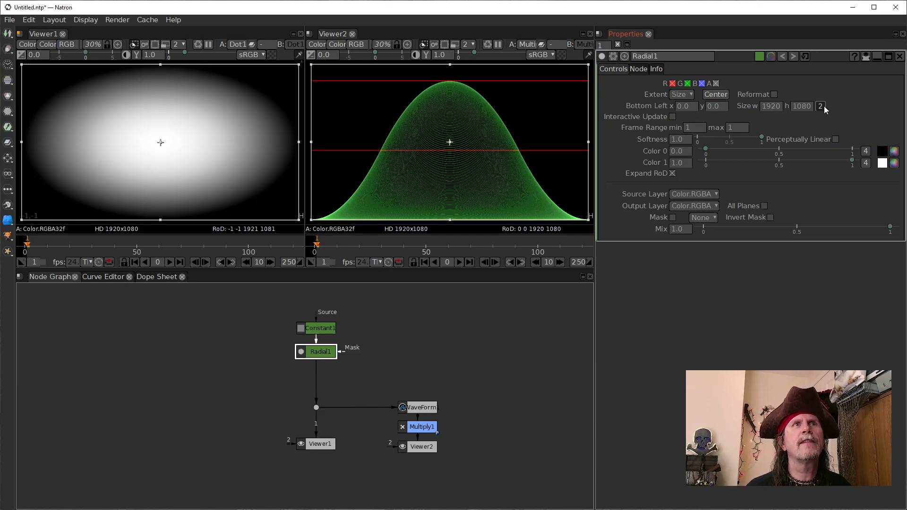
{"action": "left_click", "coordinate": [716, 95]}
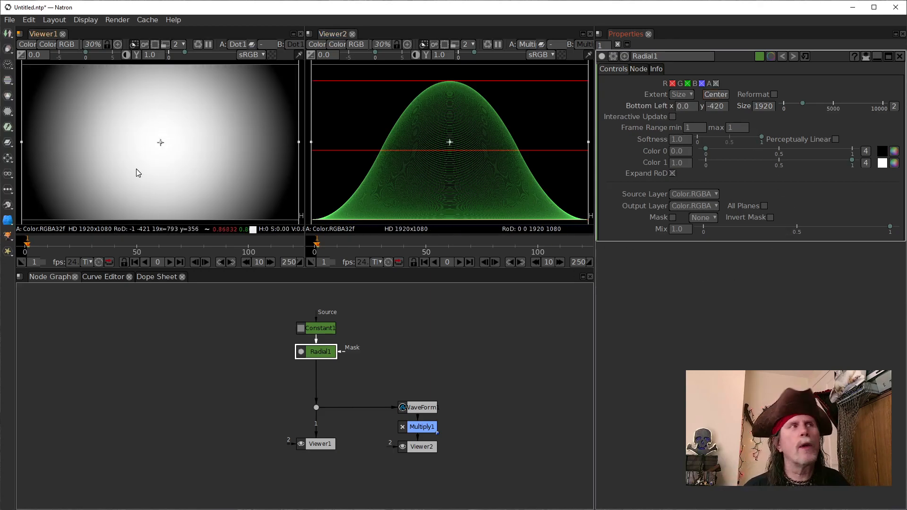
Step: Shift the dot, WaveForm1, Multiply1 and both viewer nodes down, and insert a Clamp node after Radial1
{"action": "left_click_drag", "start_coordinate": [255, 385], "coordinate": [477, 469]}
{"action": "left_click_drag", "start_coordinate": [316, 406], "coordinate": [316, 427]}
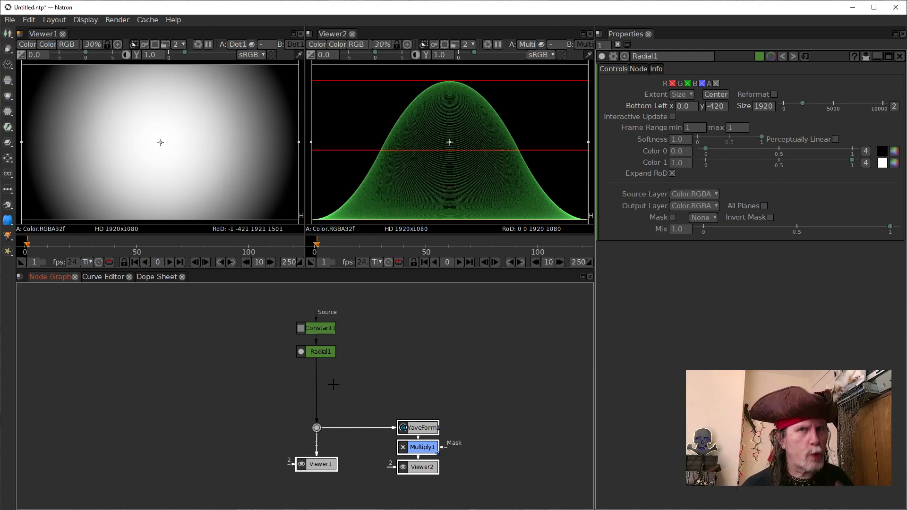
{"action": "left_click", "coordinate": [320, 352]}
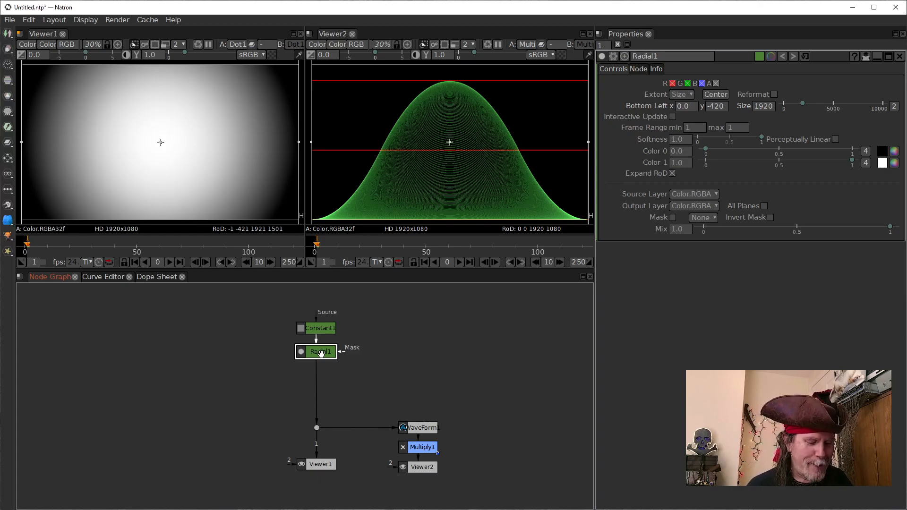
{"action": "key", "text": "Tab"}
{"action": "type", "text": "cl"}
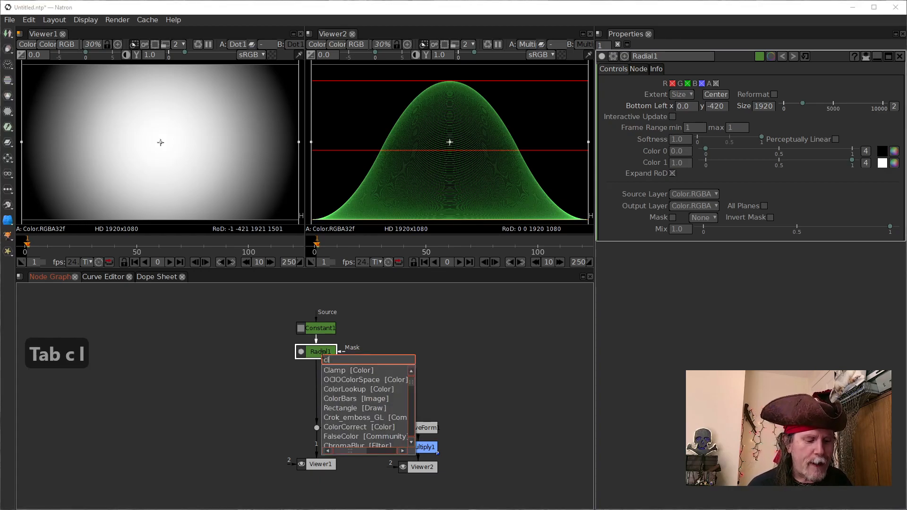
{"action": "type", "text": "ap"}
{"action": "key", "text": "BackSpace"}
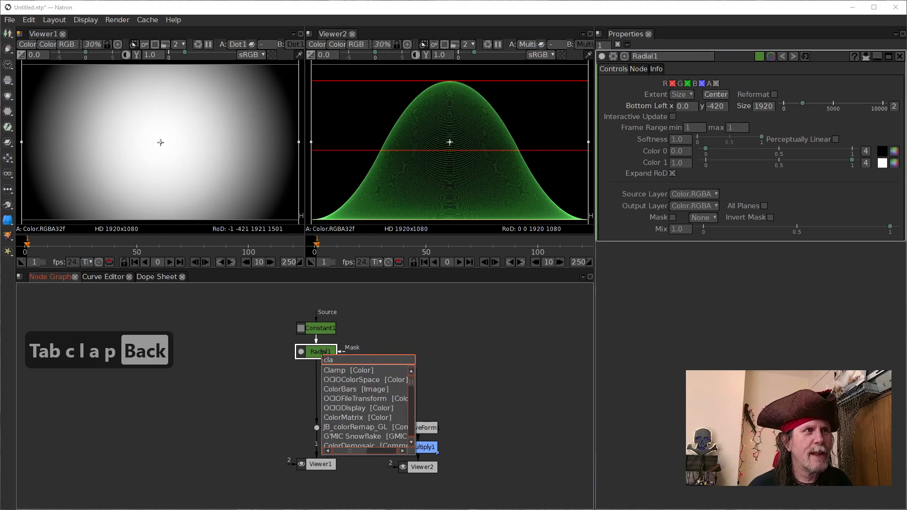
{"action": "key", "text": "Down"}
{"action": "key", "text": "Return"}
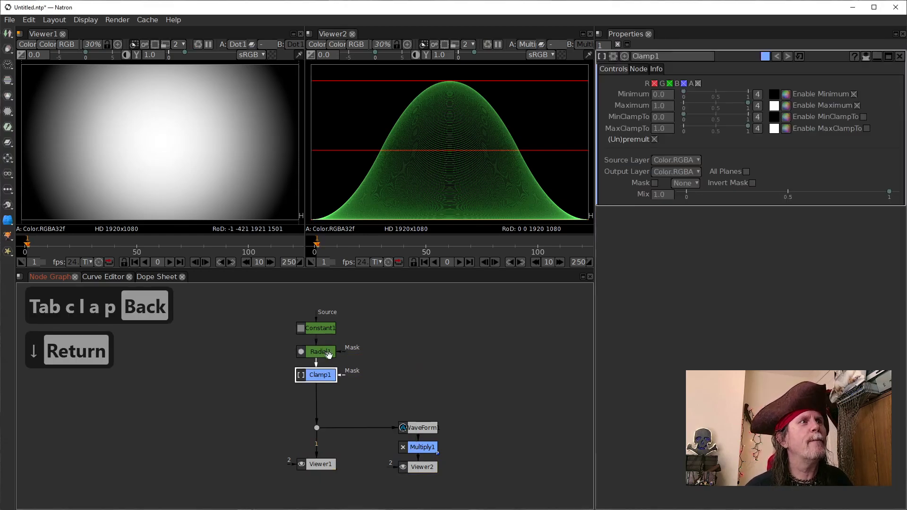
Step: Enable MinClampTo and MaxClampTo on Clamp1 and set its Minimum to 0.5
{"action": "left_click", "coordinate": [862, 118]}
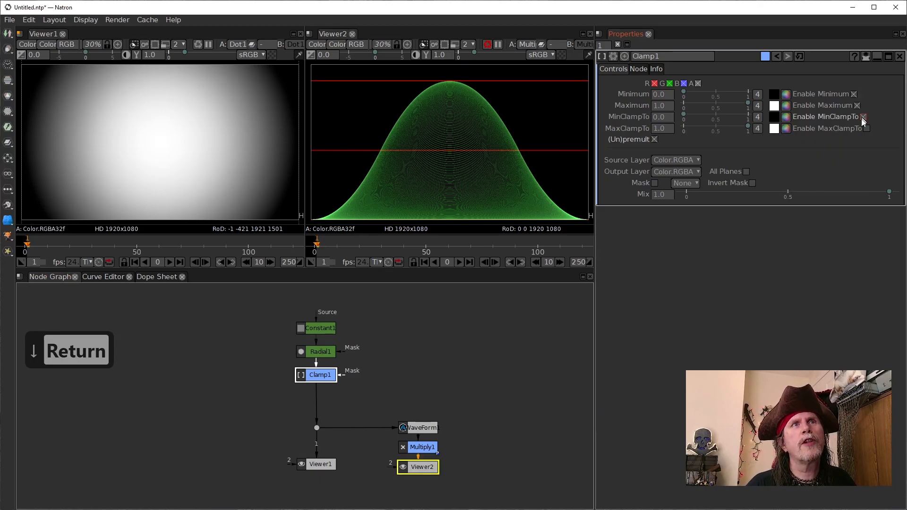
{"action": "left_click", "coordinate": [866, 129]}
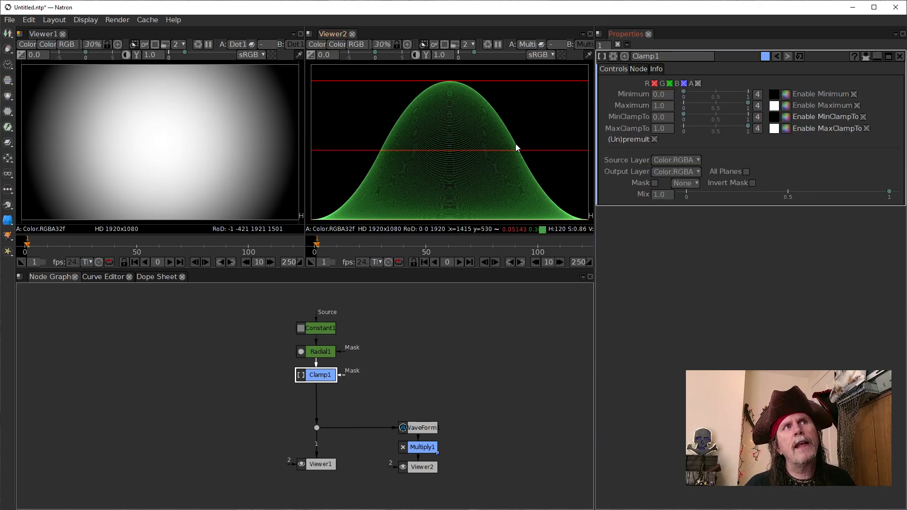
{"action": "left_click", "coordinate": [663, 94]}
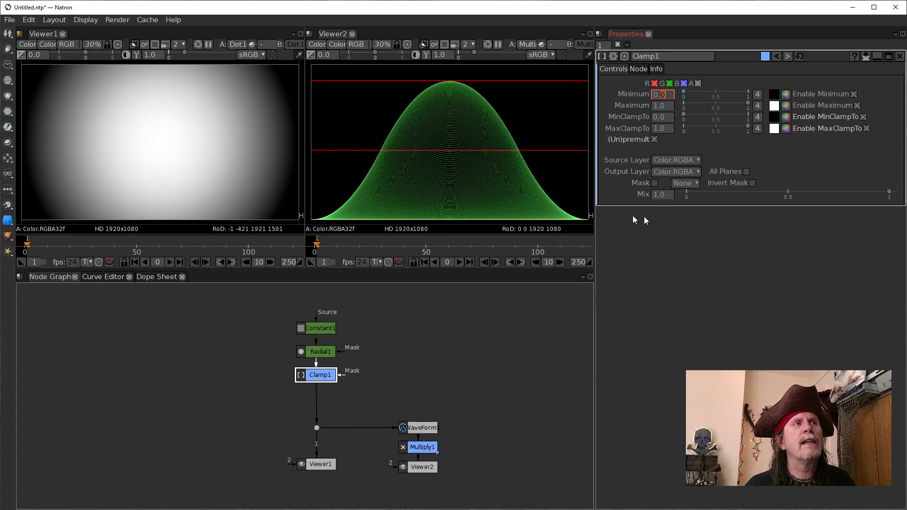
{"action": "type", "text": ".5"}
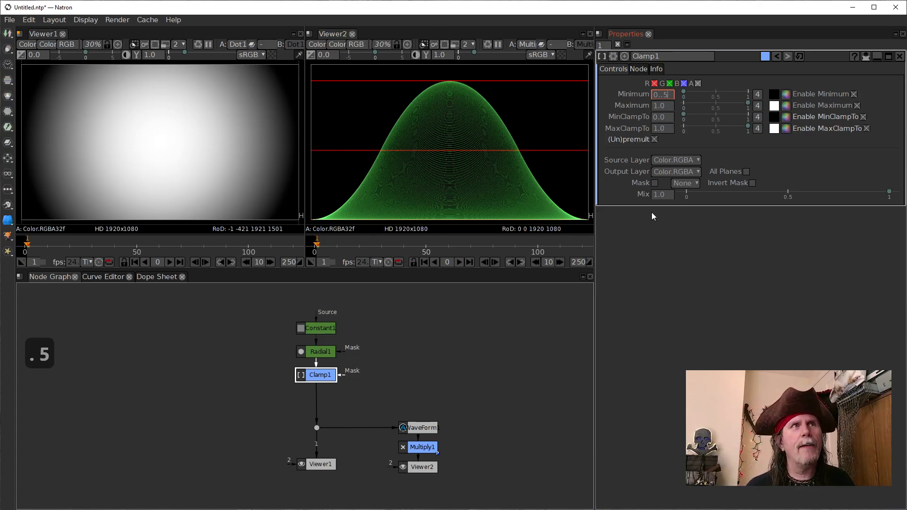
{"action": "key", "text": "BackSpace"}
{"action": "key", "text": "BackSpace"}
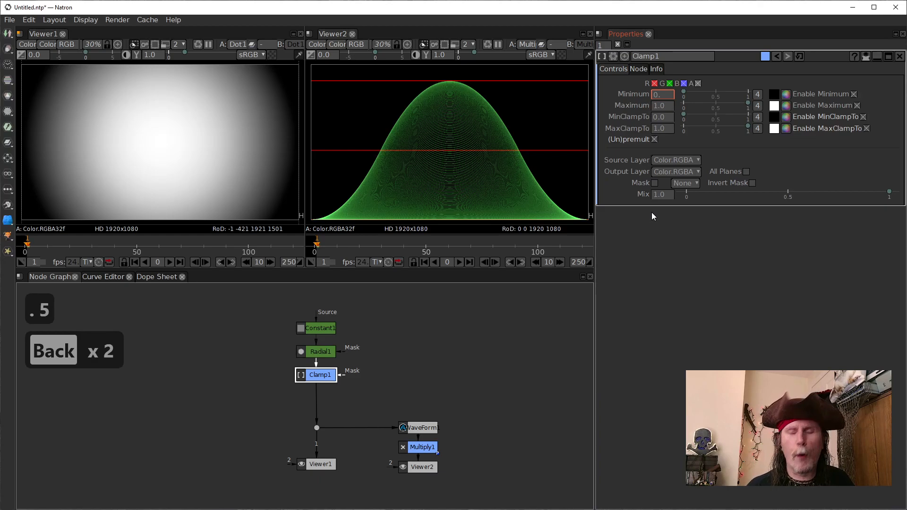
{"action": "type", "text": "5"}
{"action": "key", "text": "Return"}
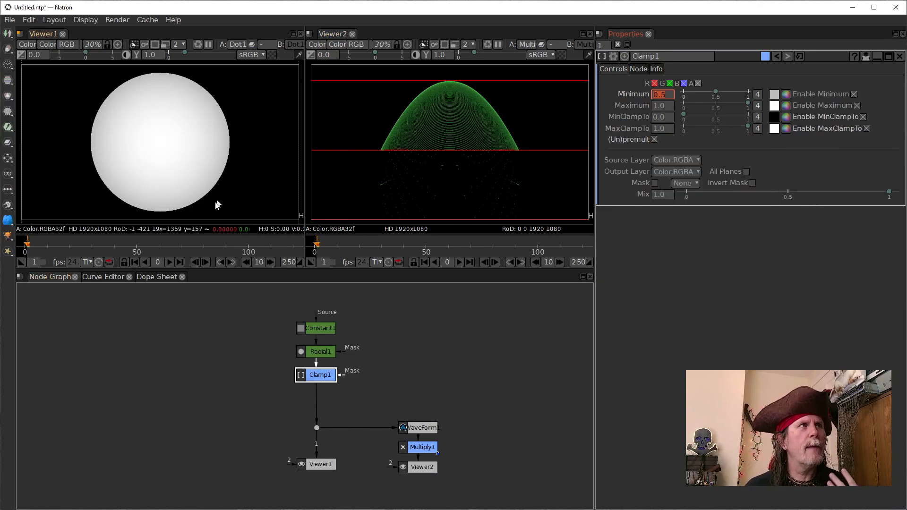
Step: Disable MinClampTo on Clamp1 and enable it again to compare the results in both viewers
{"action": "left_click", "coordinate": [864, 117]}
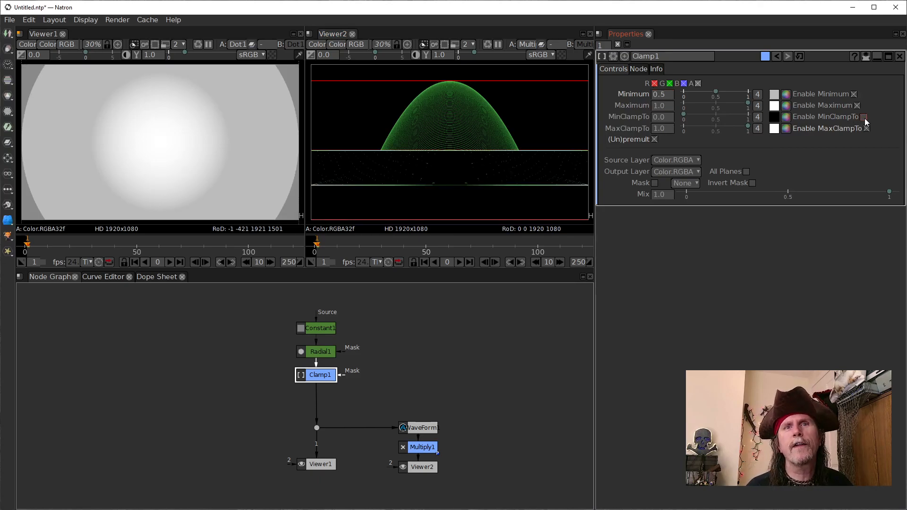
{"action": "left_click", "coordinate": [863, 118]}
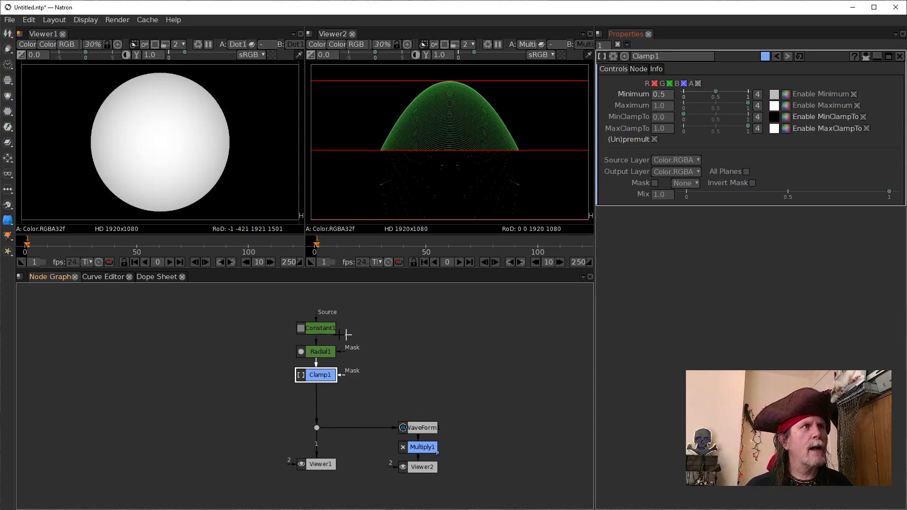
Step: Move the Constant1, Radial1 and Clamp1 nodes up in the graph, keeping them evenly spaced above the dot
{"action": "left_click_drag", "start_coordinate": [321, 330], "coordinate": [321, 316]}
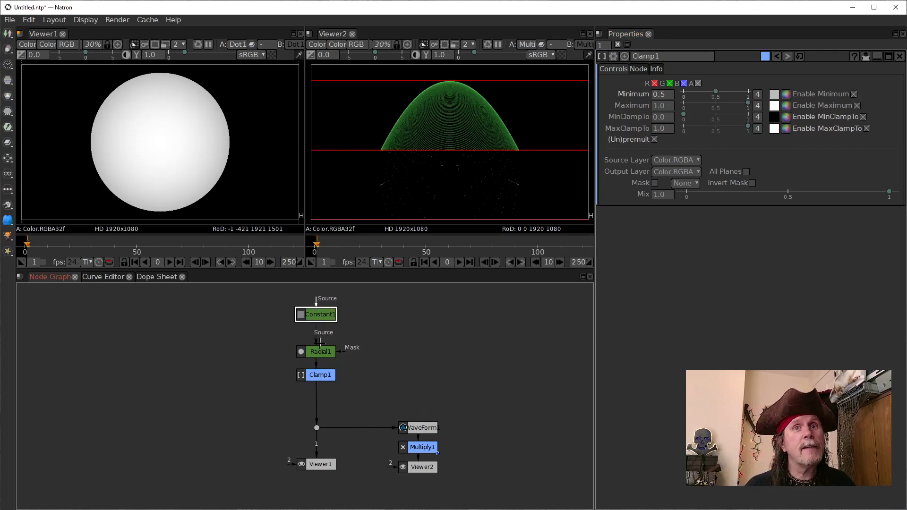
{"action": "left_click_drag", "start_coordinate": [320, 352], "coordinate": [320, 339]}
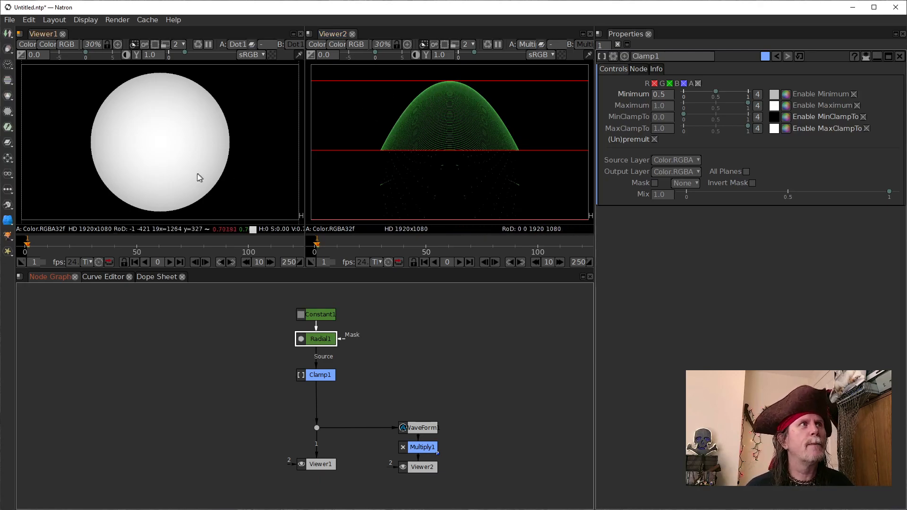
{"action": "left_click_drag", "start_coordinate": [323, 378], "coordinate": [324, 366]}
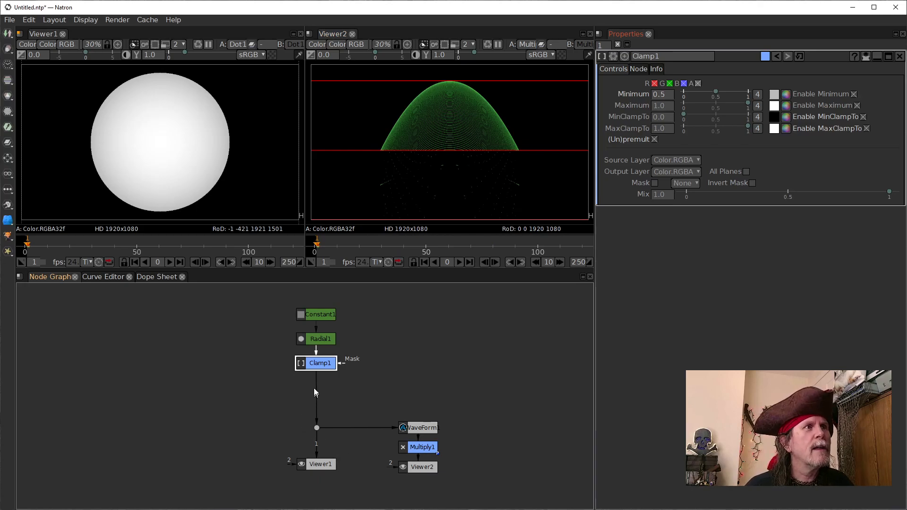
Step: Nudge the Clamp1 node slightly up in the graph so it sits closer below Radial1
{"action": "left_click", "coordinate": [317, 364]}
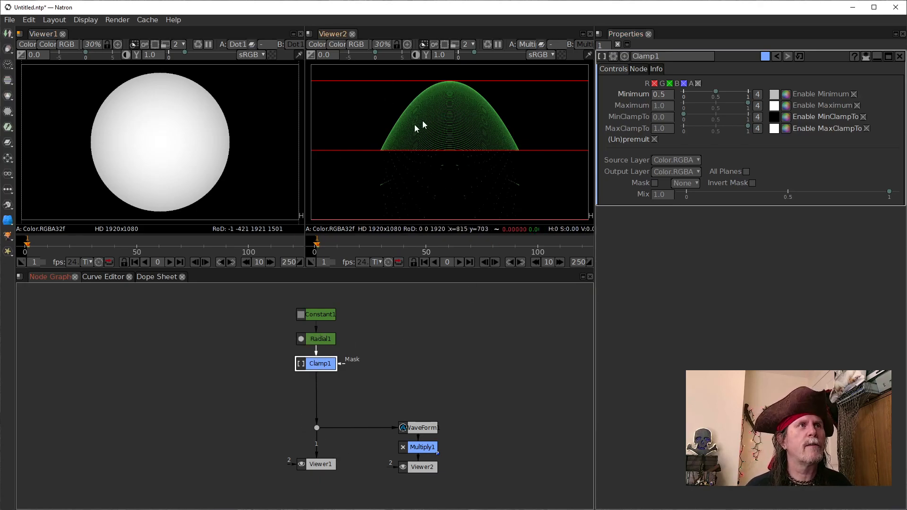
{"action": "left_click_drag", "start_coordinate": [318, 364], "coordinate": [317, 361]}
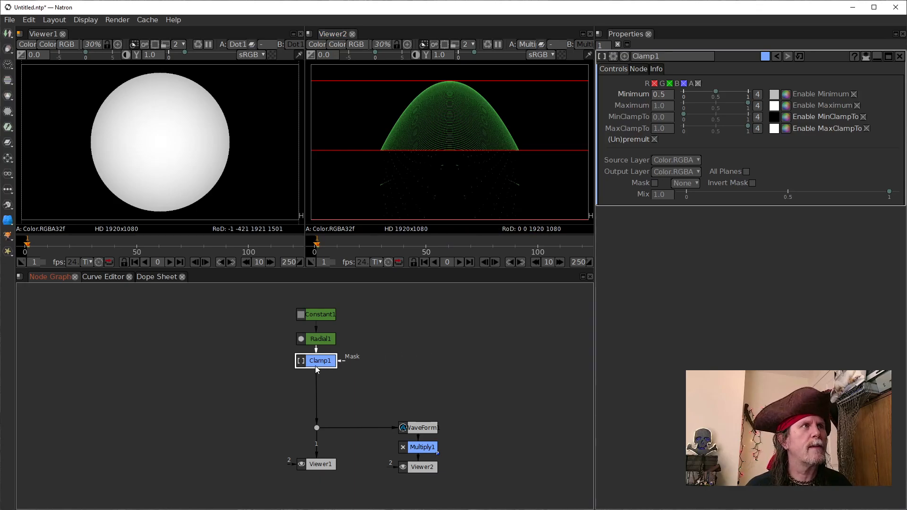
{"action": "key", "text": "Tab"}
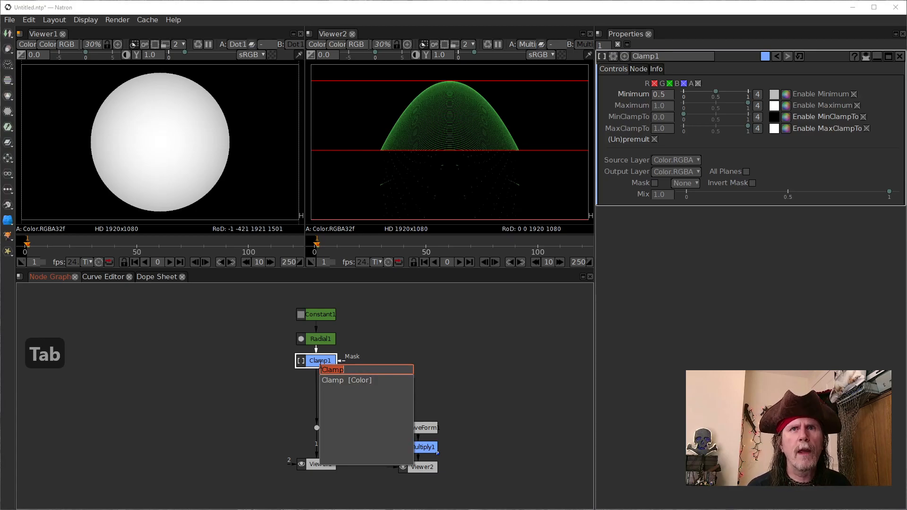
{"action": "left_click", "coordinate": [461, 364]}
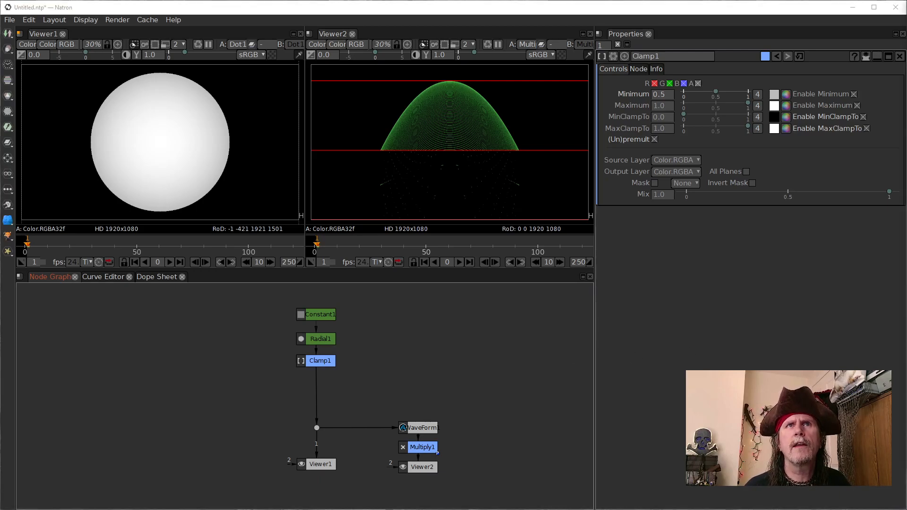
Step: Insert a Grade node after Clamp1 and set its Black Point to 0.5
{"action": "left_click", "coordinate": [312, 359]}
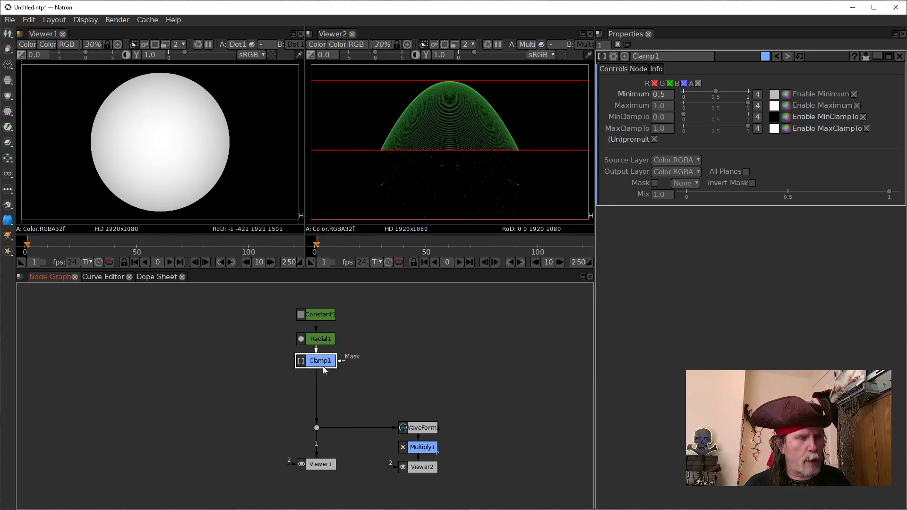
{"action": "key", "text": "g"}
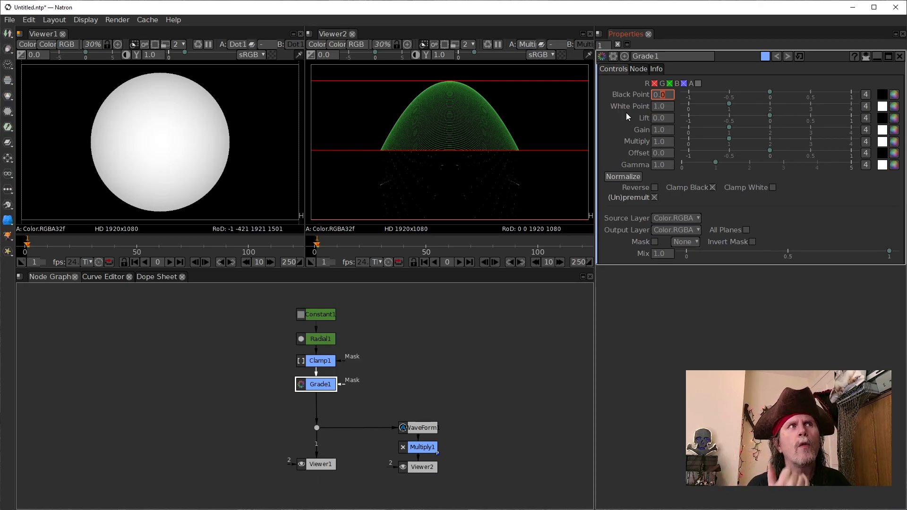
{"action": "type", "text": "5"}
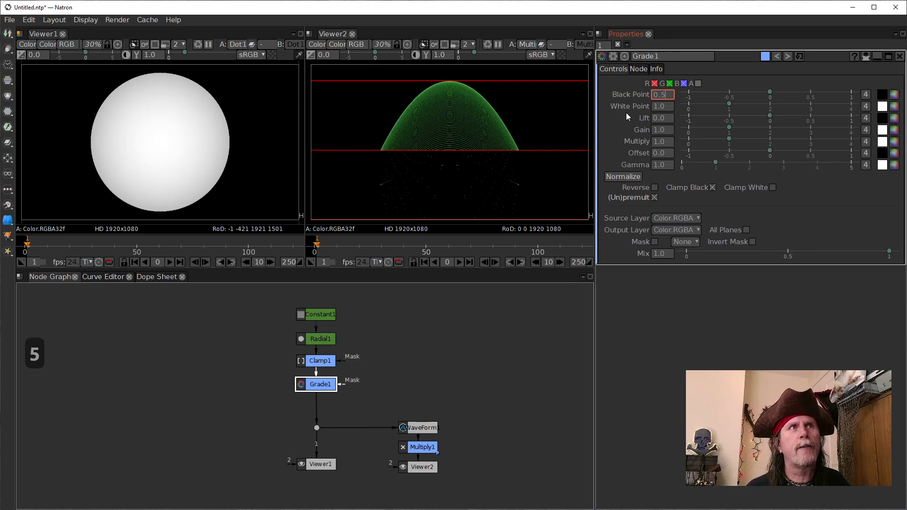
{"action": "key", "text": "Return"}
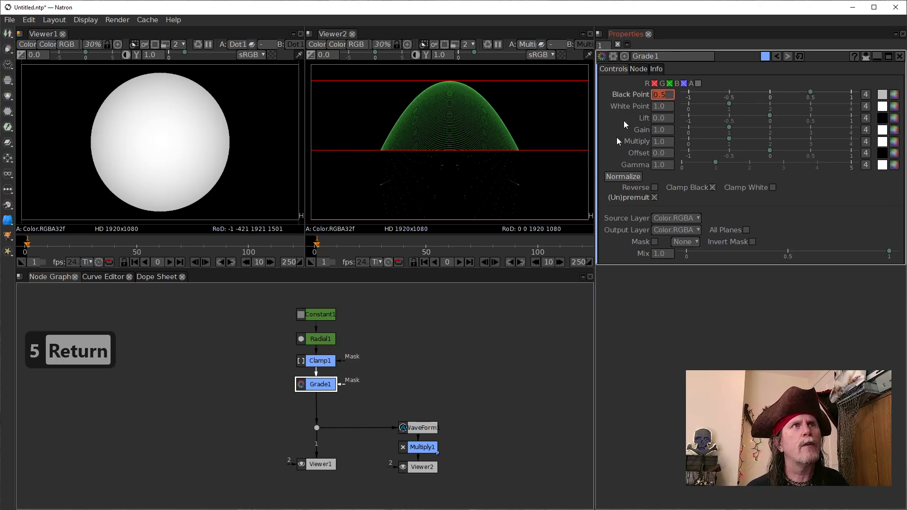
{"action": "left_click", "coordinate": [478, 371]}
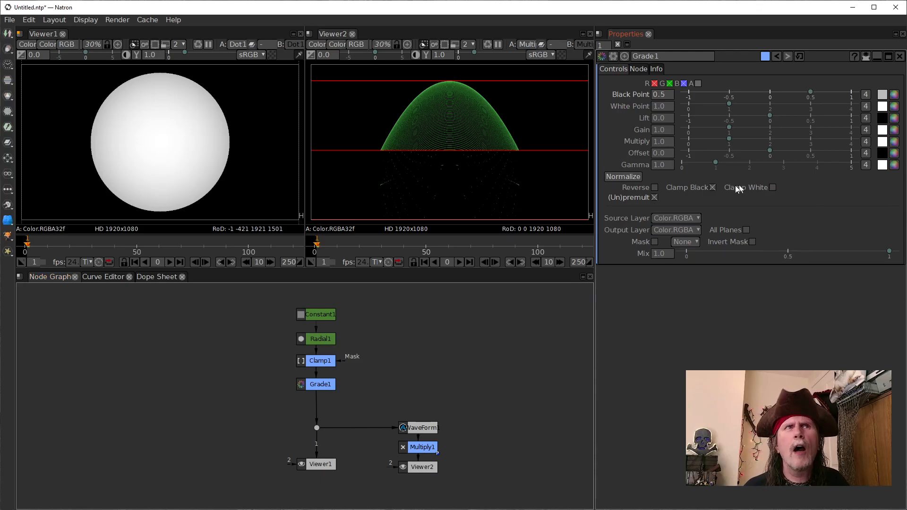
Step: Disable (Un)premult on Grade1, switching it on and off once more to compare the results in both viewers
{"action": "left_click", "coordinate": [654, 197]}
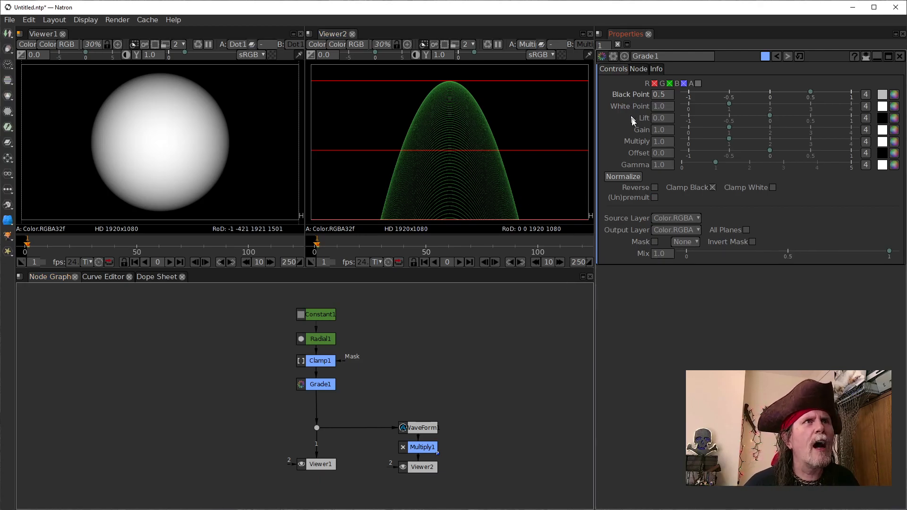
{"action": "left_click", "coordinate": [654, 197]}
{"action": "left_click", "coordinate": [654, 198]}
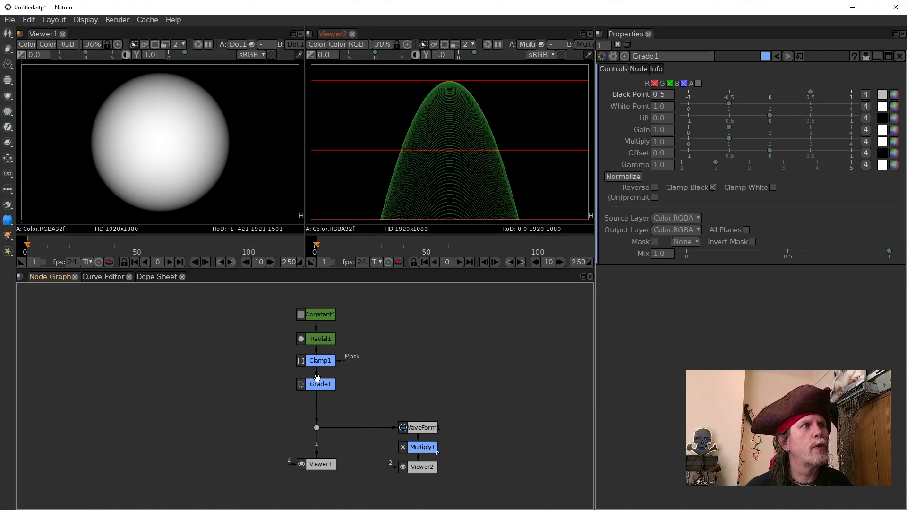
Step: Move the Constant1, Radial1, Clamp1 and Grade1 nodes up in the graph and insert a Crok_emboss_GL node after Grade1
{"action": "left_click_drag", "start_coordinate": [282, 292], "coordinate": [328, 326]}
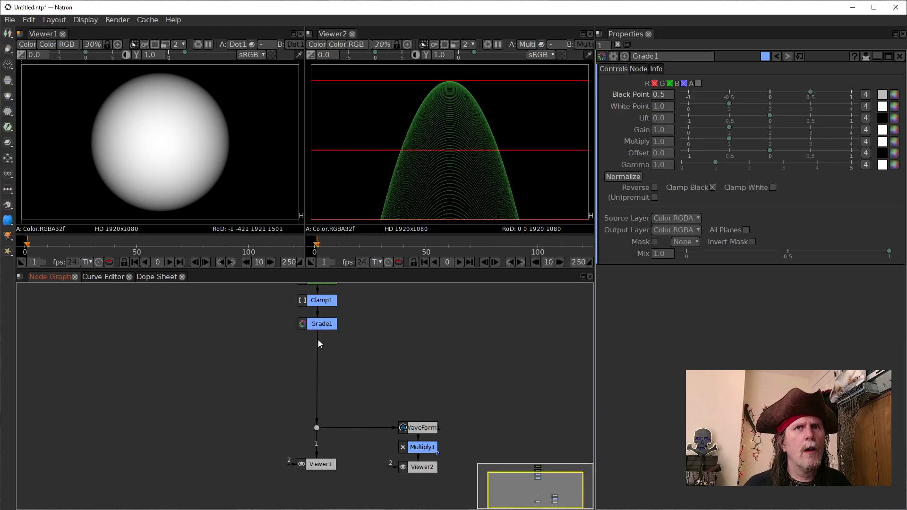
{"action": "left_click", "coordinate": [319, 325]}
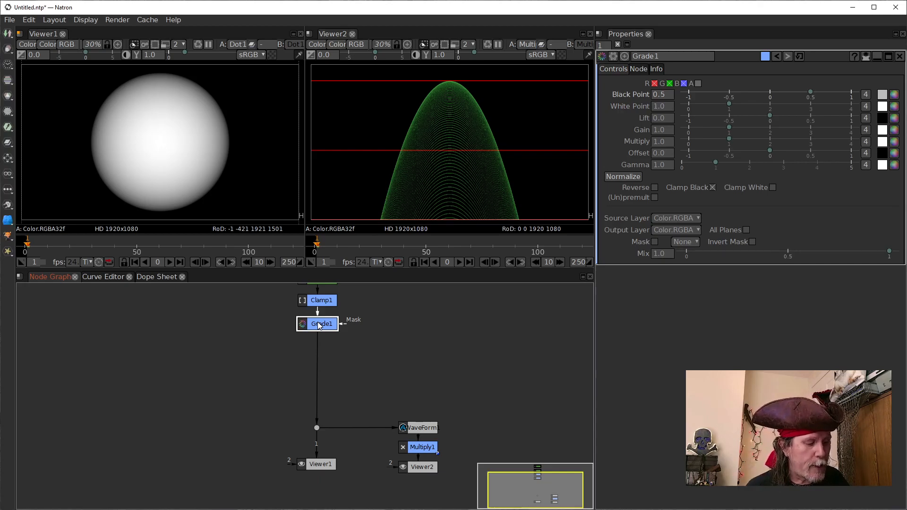
{"action": "key", "text": "Tab"}
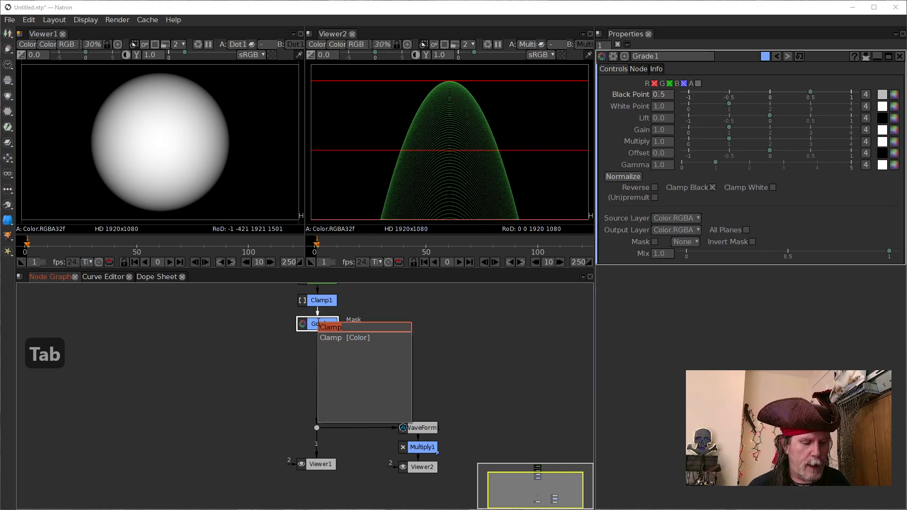
{"action": "type", "text": "em"}
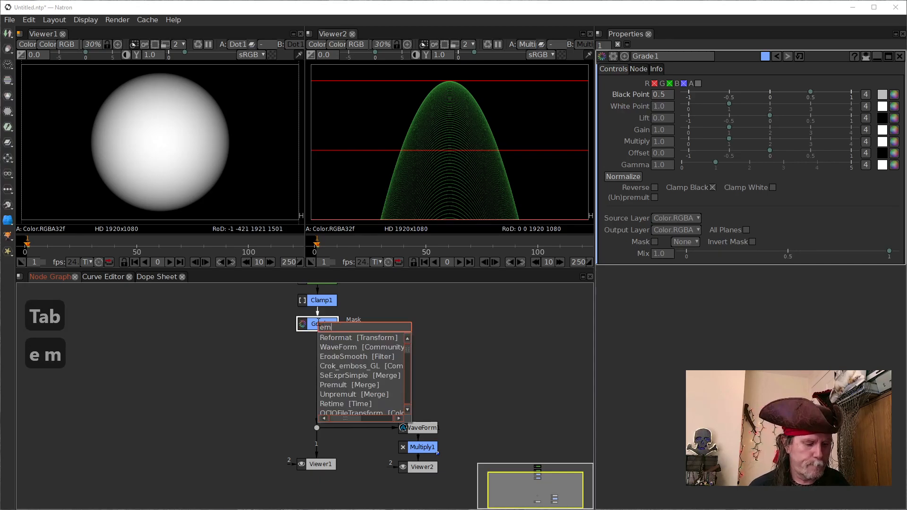
{"action": "type", "text": "bo"}
{"action": "key", "text": "Down"}
{"action": "key", "text": "Return"}
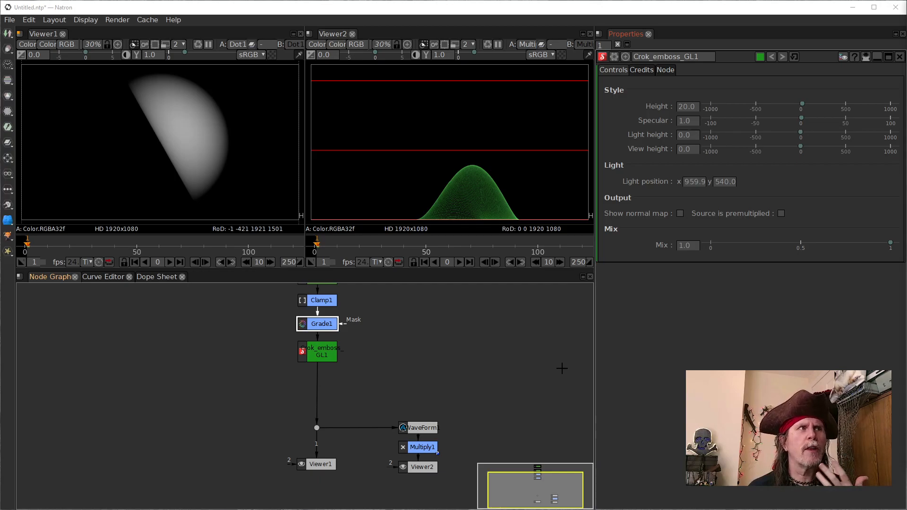
Step: Set the Light height of Crok_emboss_GL1 to 100 and its View height to -1
{"action": "left_click", "coordinate": [320, 356]}
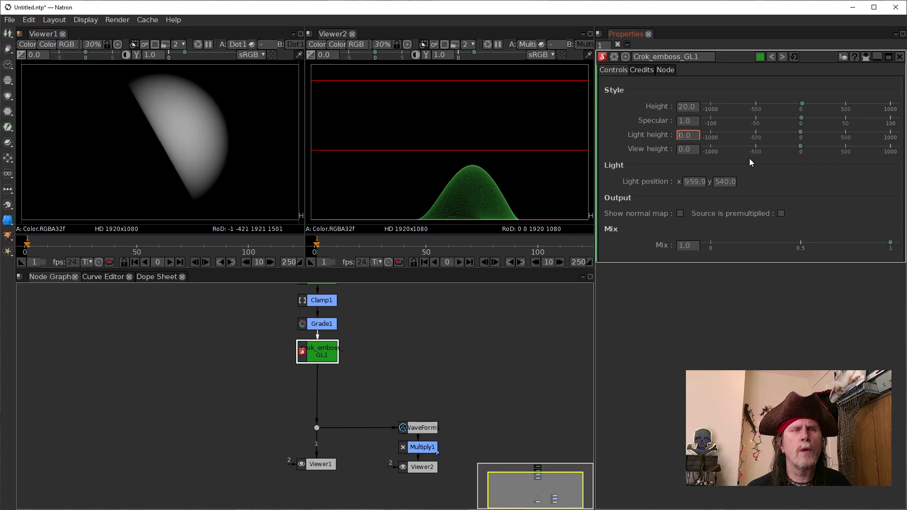
{"action": "type", "text": "100"}
{"action": "key", "text": "Return"}
{"action": "key", "text": "Return"}
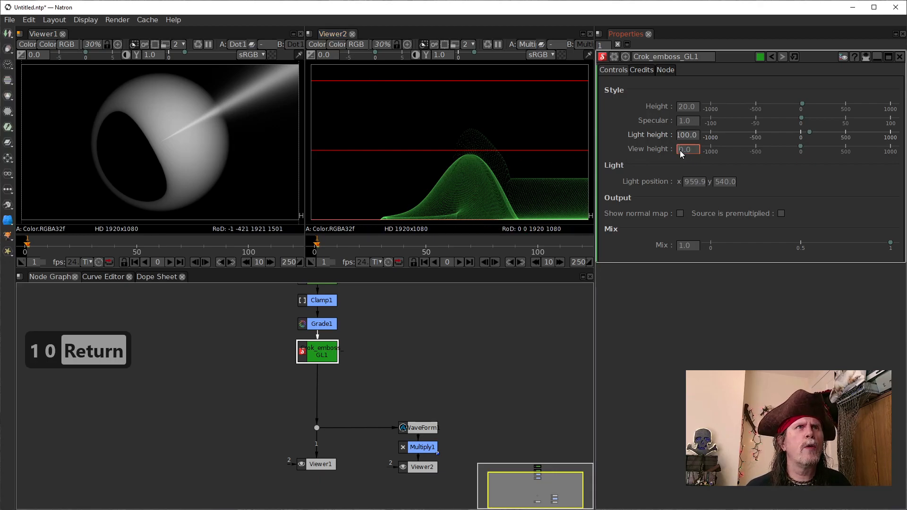
{"action": "scroll", "coordinate": [679, 150], "scroll_direction": "up", "scroll_amount": 1}
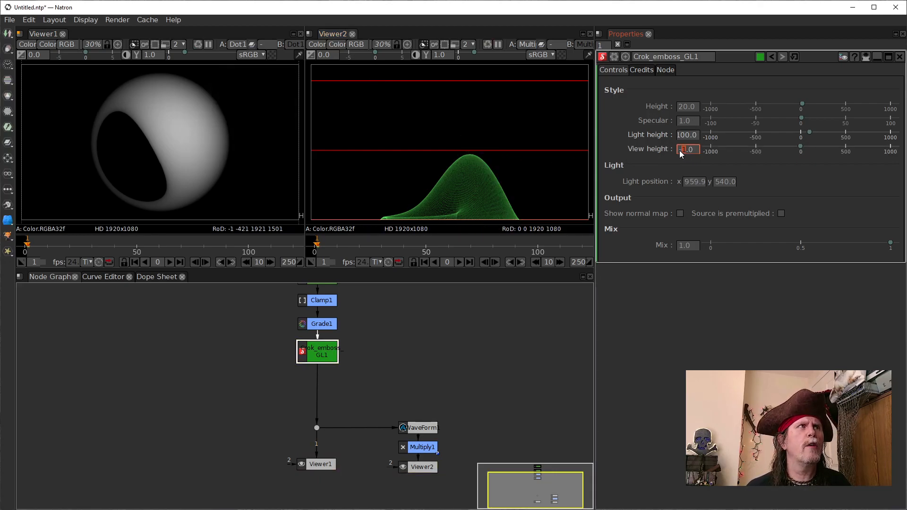
{"action": "type", "text": "-"}
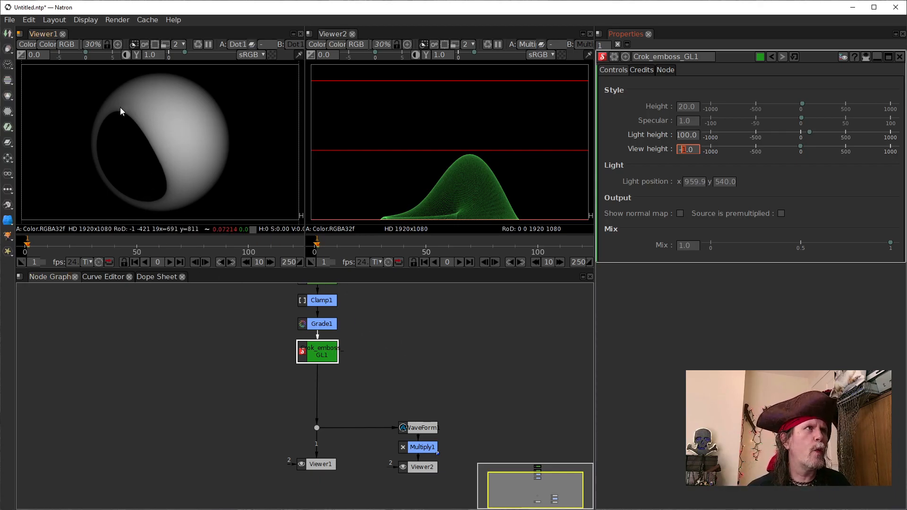
Step: Insert an OCIOColorSpace node after Crok_emboss_GL1 and set its Input Colorspace to sRGB
{"action": "left_click_drag", "start_coordinate": [319, 352], "coordinate": [319, 355]}
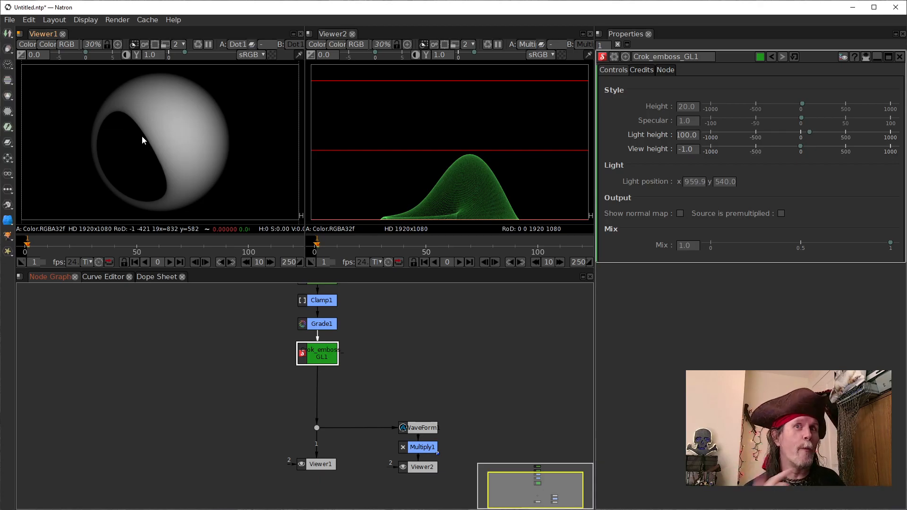
{"action": "key", "text": "Tab"}
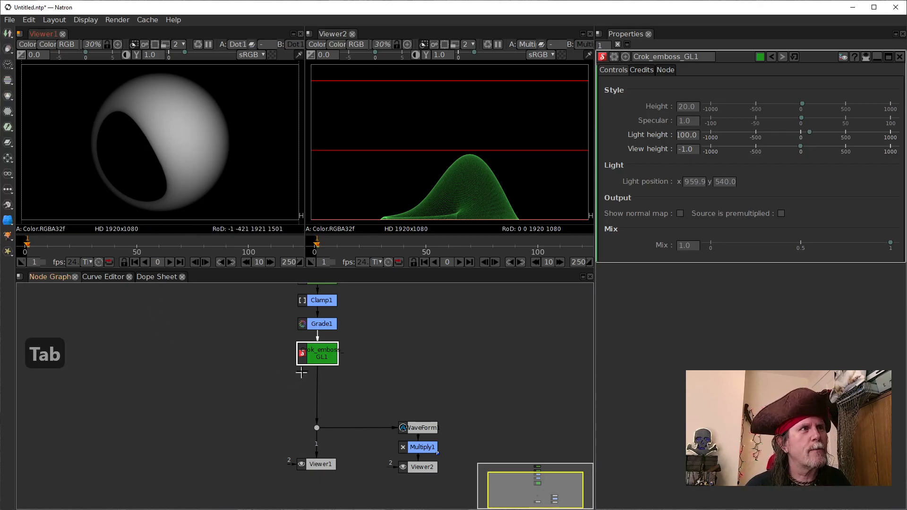
{"action": "key", "text": "Tab"}
{"action": "key", "text": "Tab"}
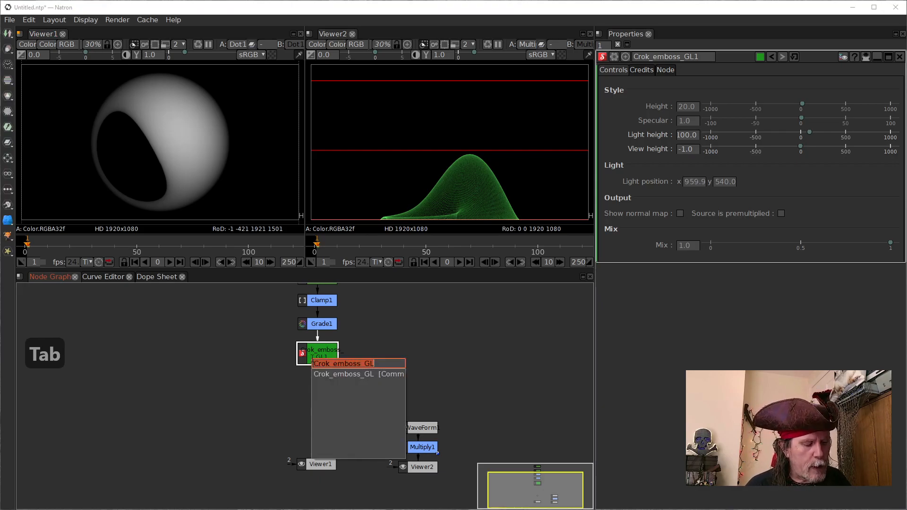
{"action": "type", "text": "oci"}
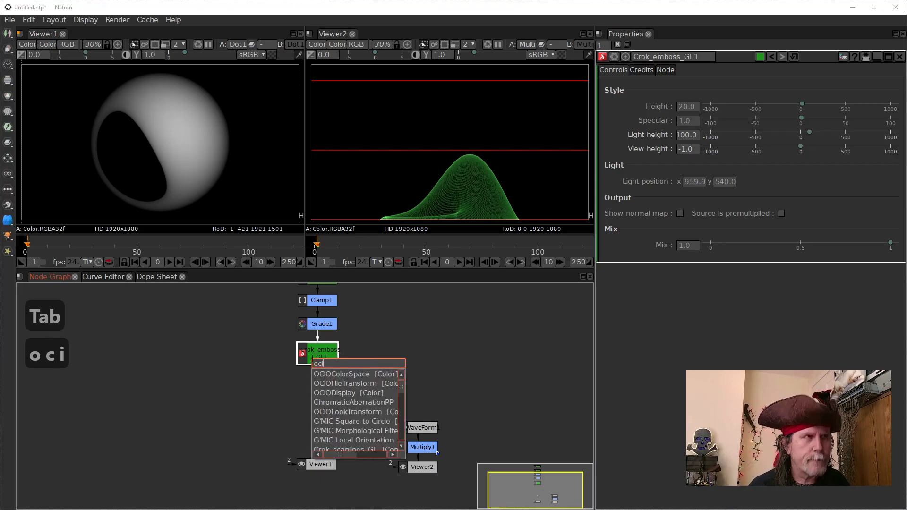
{"action": "key", "text": "Down"}
{"action": "key", "text": "Return"}
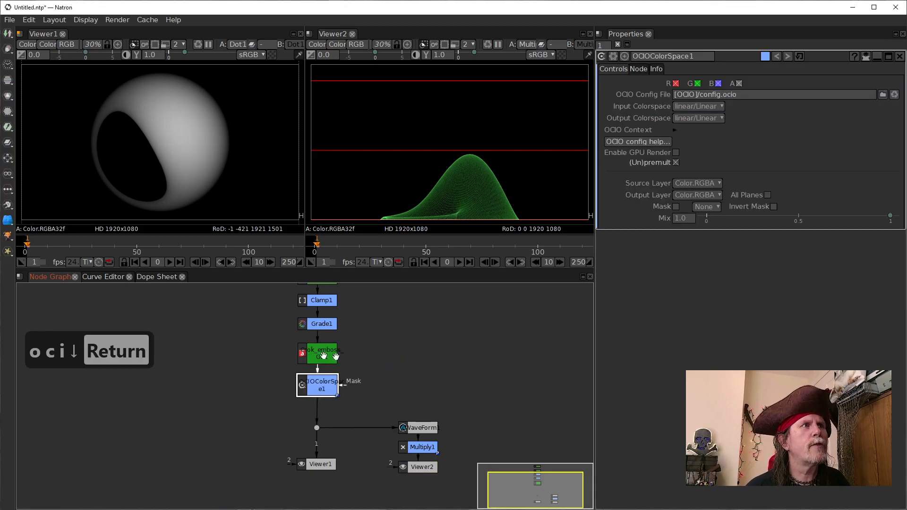
{"action": "left_click", "coordinate": [718, 107]}
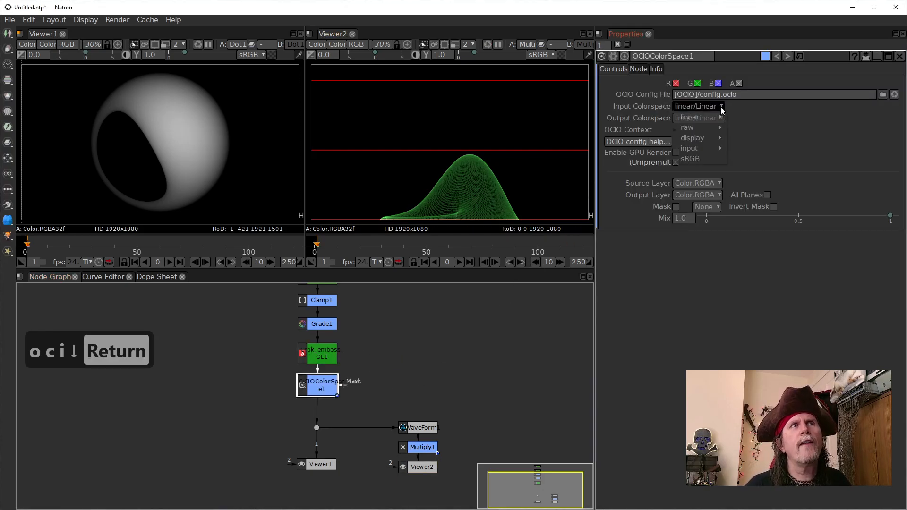
{"action": "left_click", "coordinate": [710, 162]}
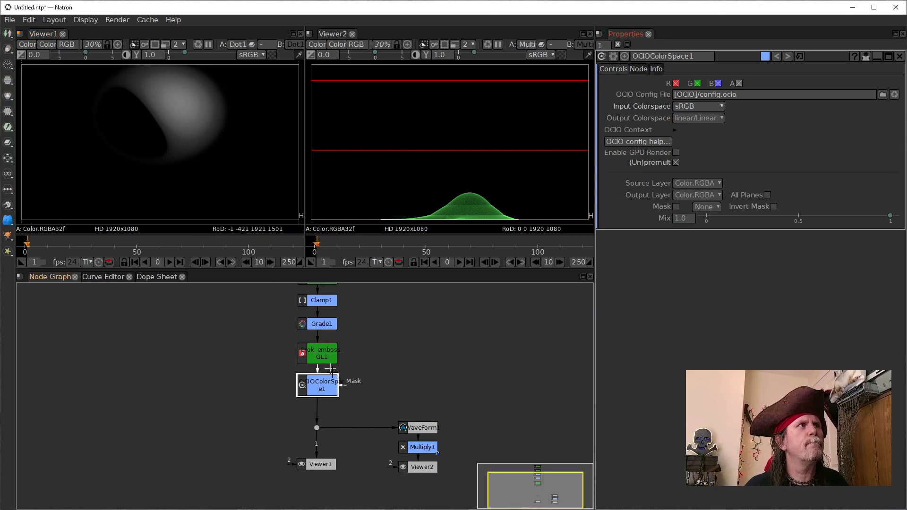
Step: Toggle (Un)premult off and back on for OCIOColorSpace1 and move the node to the left of Crok_emboss_GL1
{"action": "mouse_move", "coordinate": [318, 386]}
{"action": "left_mouse_down"}
{"action": "mouse_move", "coordinate": [299, 385]}
{"action": "mouse_move", "coordinate": [317, 385]}
{"action": "left_mouse_up"}
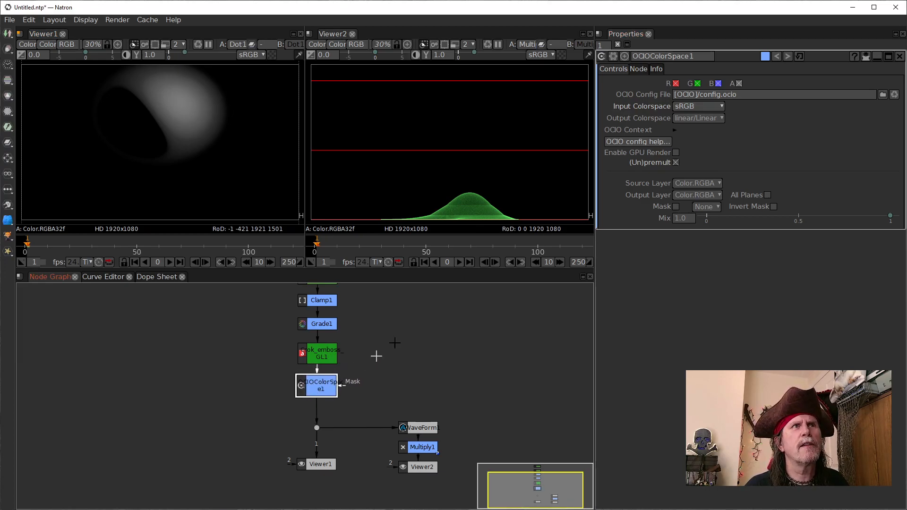
{"action": "left_click", "coordinate": [676, 162]}
{"action": "left_click", "coordinate": [675, 163]}
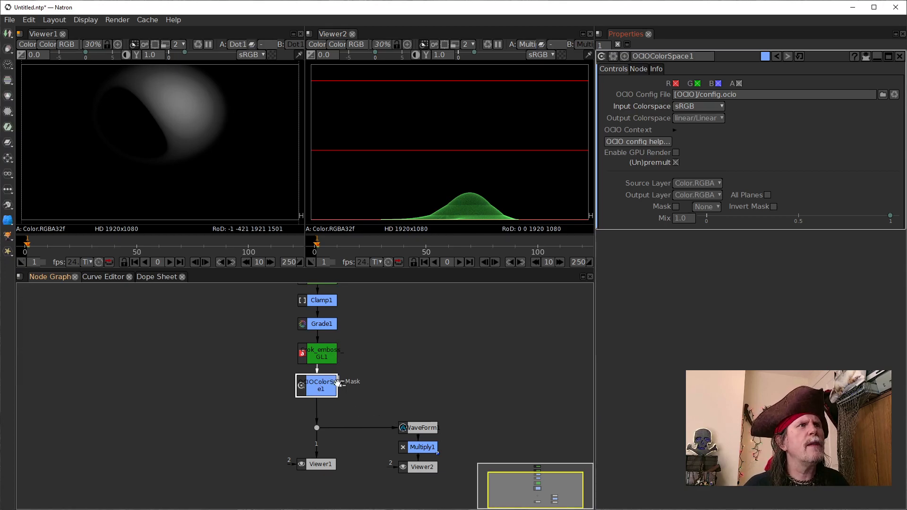
{"action": "left_click_drag", "start_coordinate": [319, 387], "coordinate": [238, 350]}
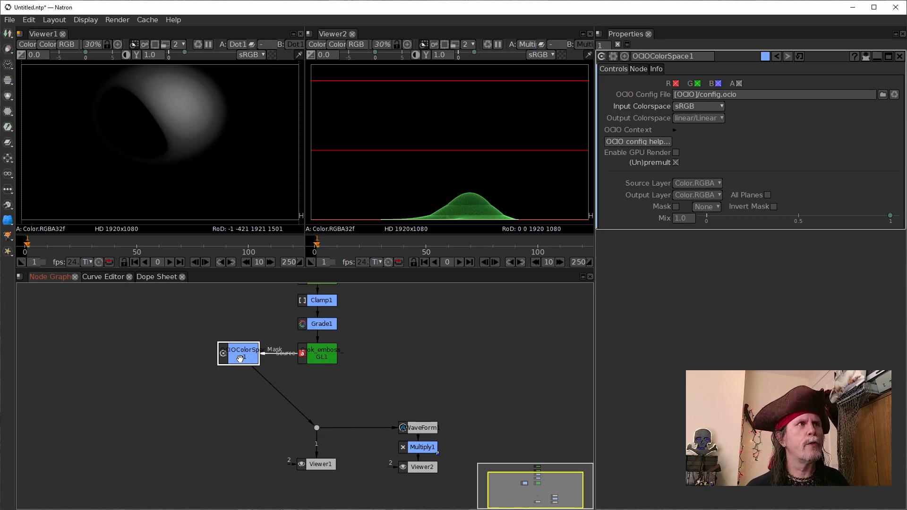
Step: Try an Equalize node after OCIOColorSpace1 and delete it again
{"action": "key", "text": "Tab"}
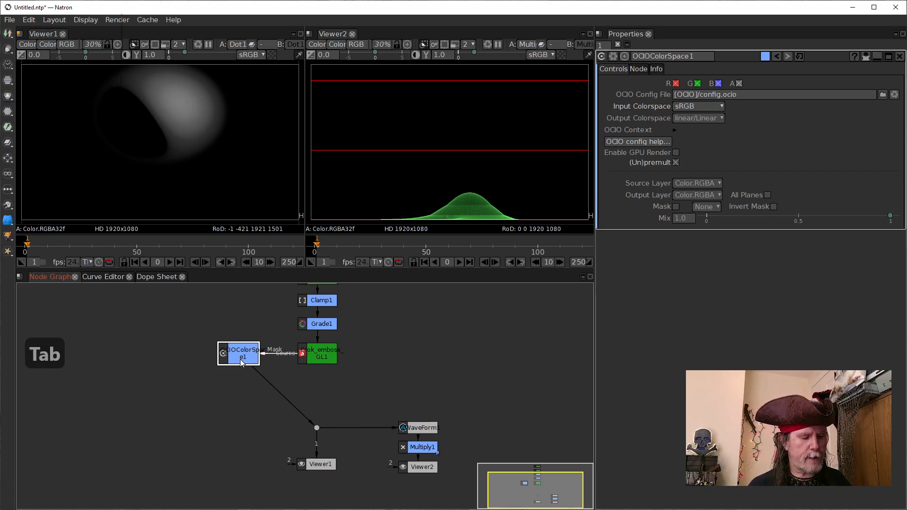
{"action": "type", "text": "e"}
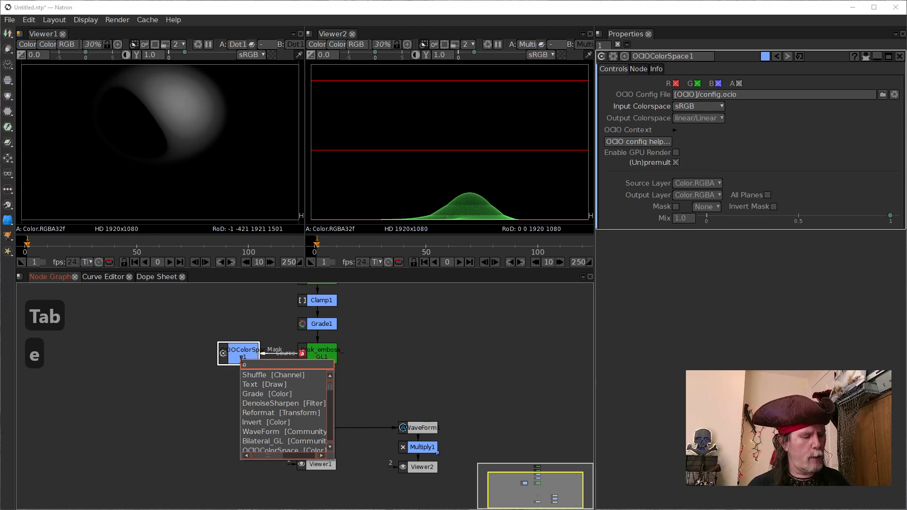
{"action": "type", "text": "qu"}
{"action": "key", "text": "Down"}
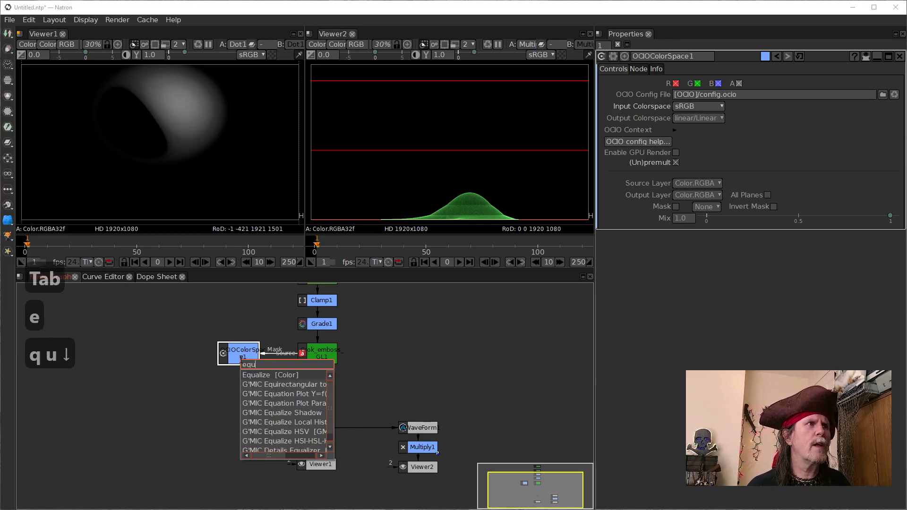
{"action": "key", "text": "Return"}
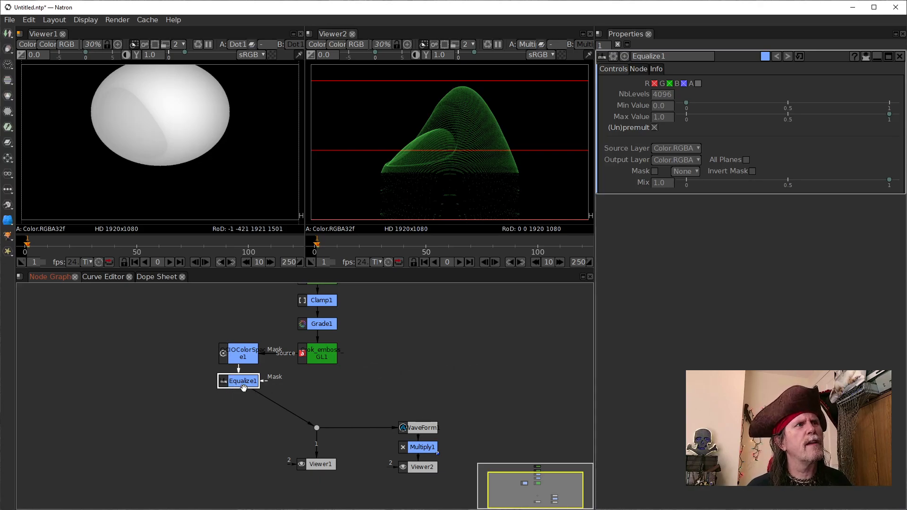
{"action": "key", "text": "Delete"}
{"action": "left_click", "coordinate": [241, 358]}
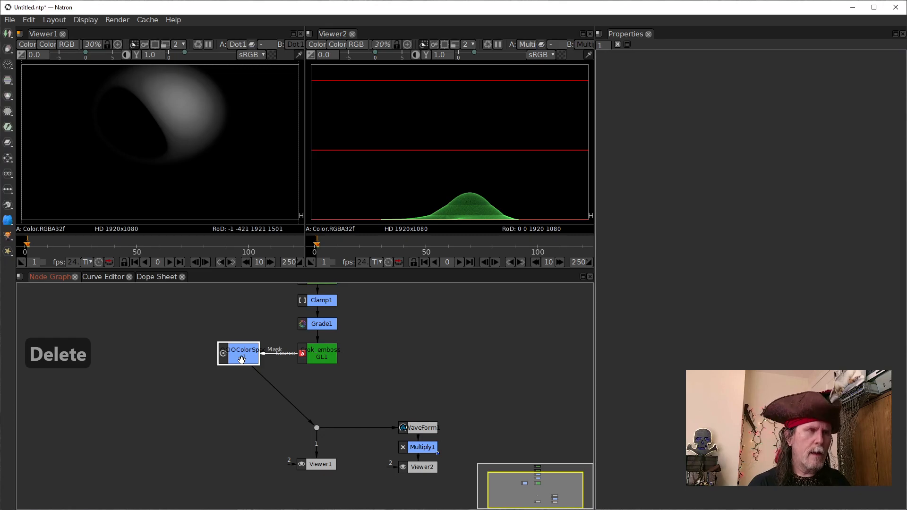
Step: Try a Grade node after OCIOColorSpace1 with (Un)premult off and its White Point set to 0.195
{"action": "key", "text": "g"}
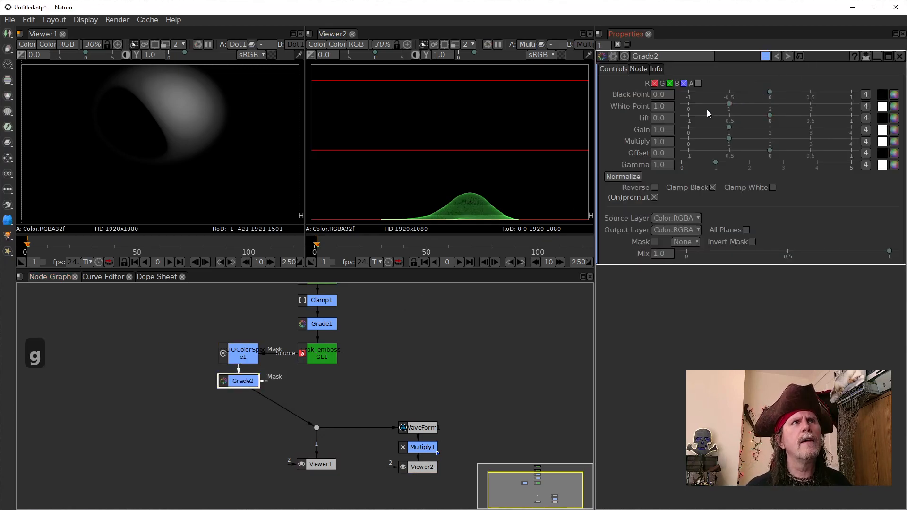
{"action": "left_click", "coordinate": [652, 198]}
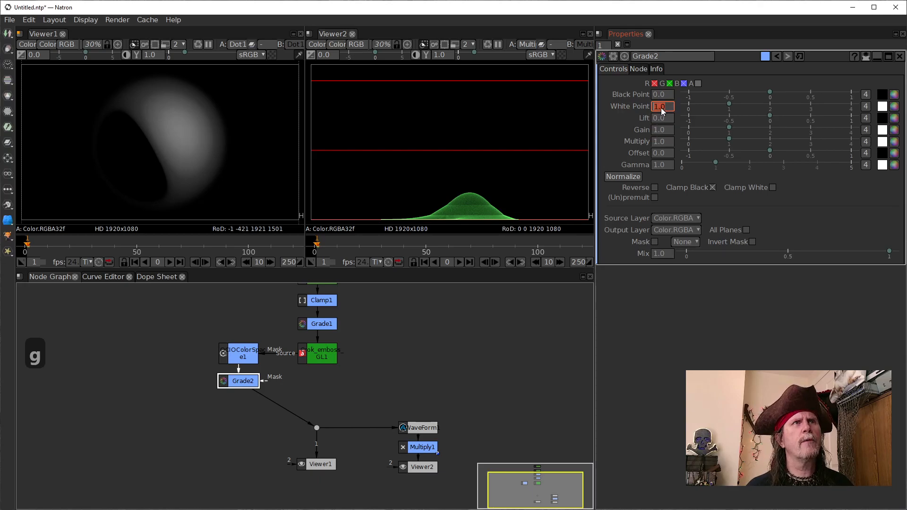
{"action": "scroll", "coordinate": [661, 108], "scroll_direction": "down", "scroll_amount": 3}
{"action": "scroll", "coordinate": [661, 108], "scroll_direction": "down", "scroll_amount": 5}
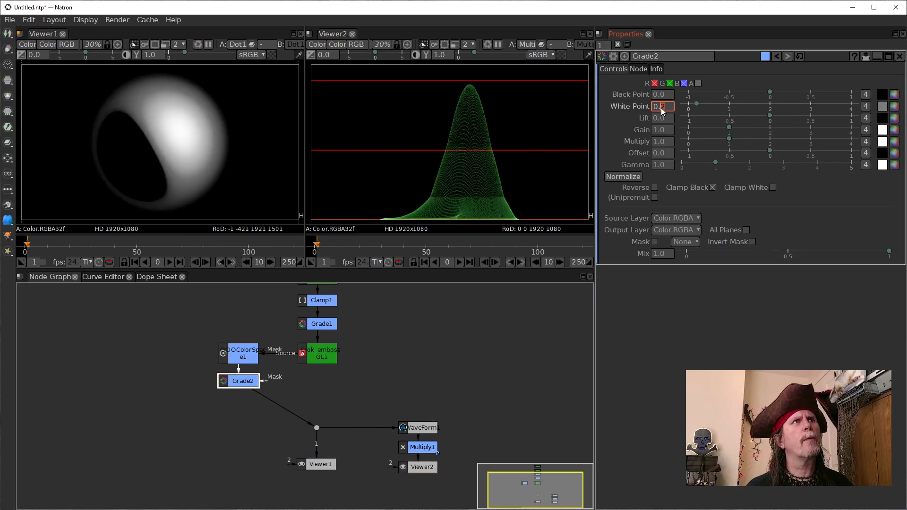
{"action": "scroll", "coordinate": [670, 106], "scroll_direction": "down", "scroll_amount": 1}
{"action": "scroll", "coordinate": [670, 106], "scroll_direction": "up", "scroll_amount": 1}
{"action": "scroll", "coordinate": [671, 105], "scroll_direction": "down", "scroll_amount": 3}
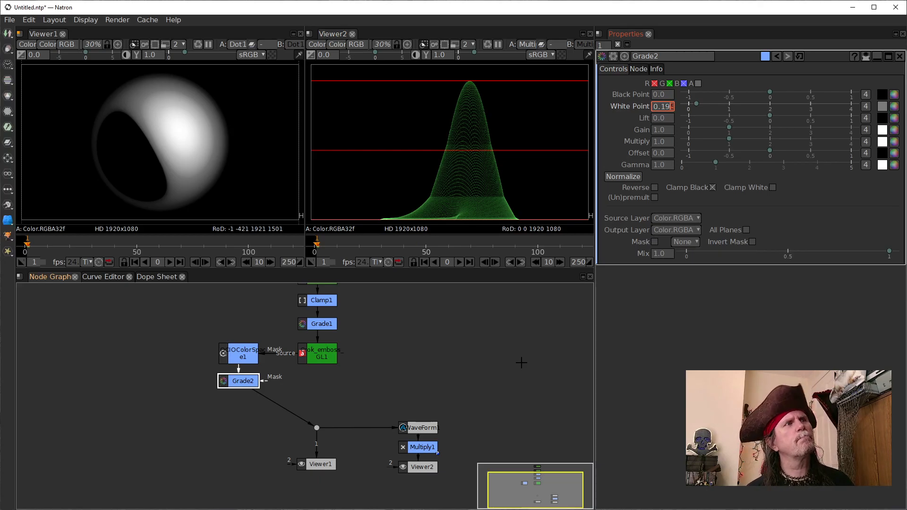
Step: Reconnect the dot to Crok_emboss_GL1 and back to Grade2 for comparison, and delete Grade2 and OCIOColorSpace1
{"action": "left_click_drag", "start_coordinate": [279, 407], "coordinate": [327, 349]}
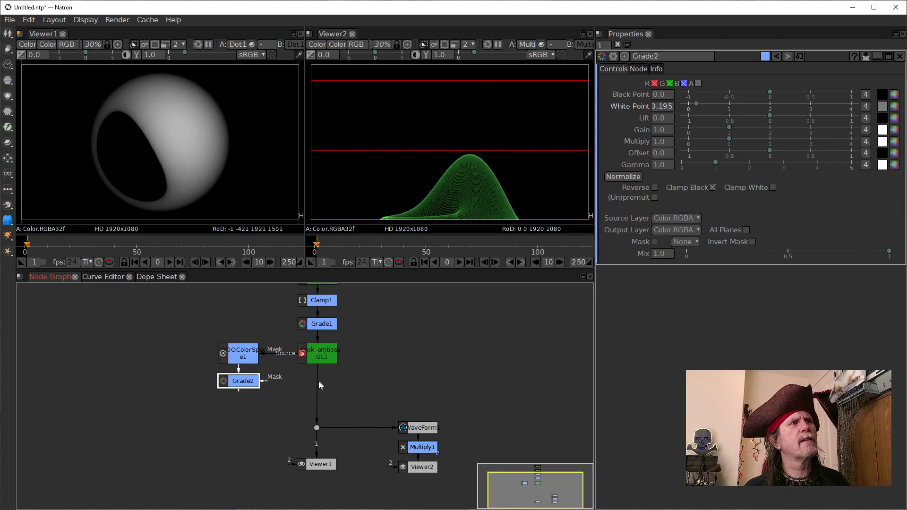
{"action": "left_click_drag", "start_coordinate": [316, 392], "coordinate": [243, 383]}
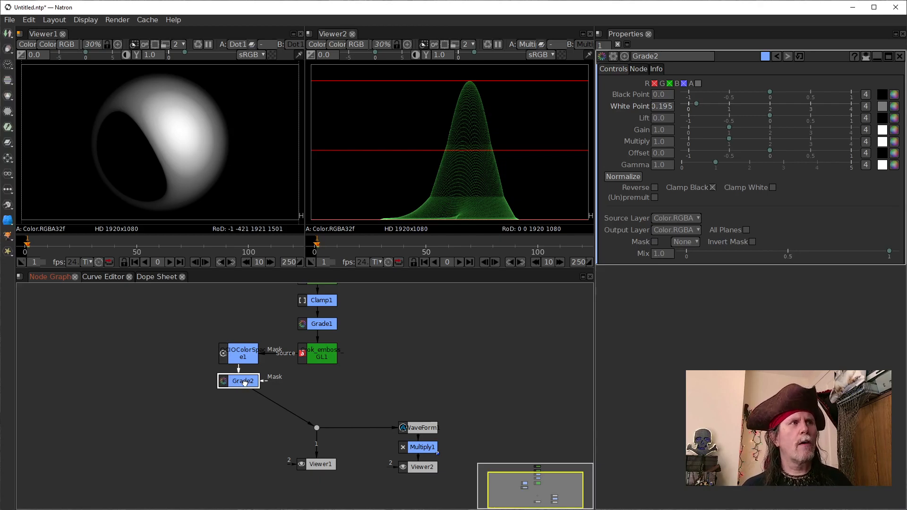
{"action": "key", "text": "Delete"}
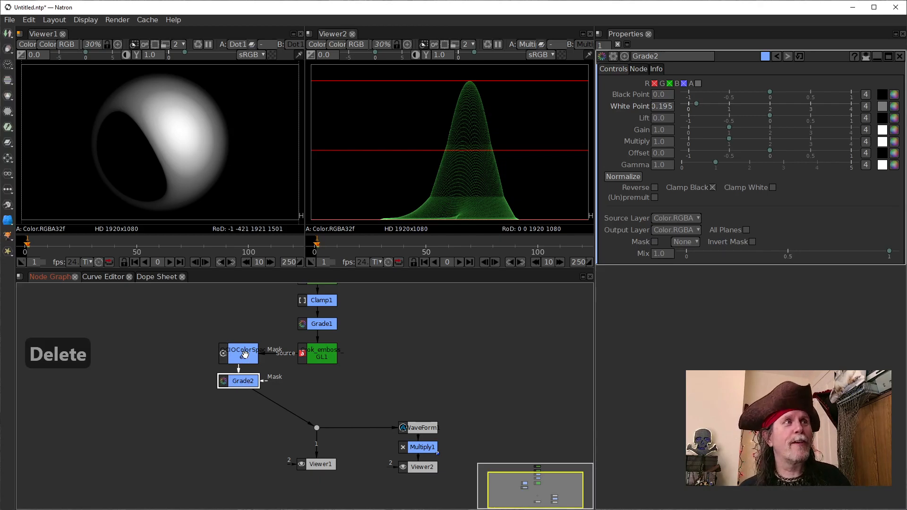
{"action": "left_click", "coordinate": [245, 355]}
{"action": "key", "text": "Delete"}
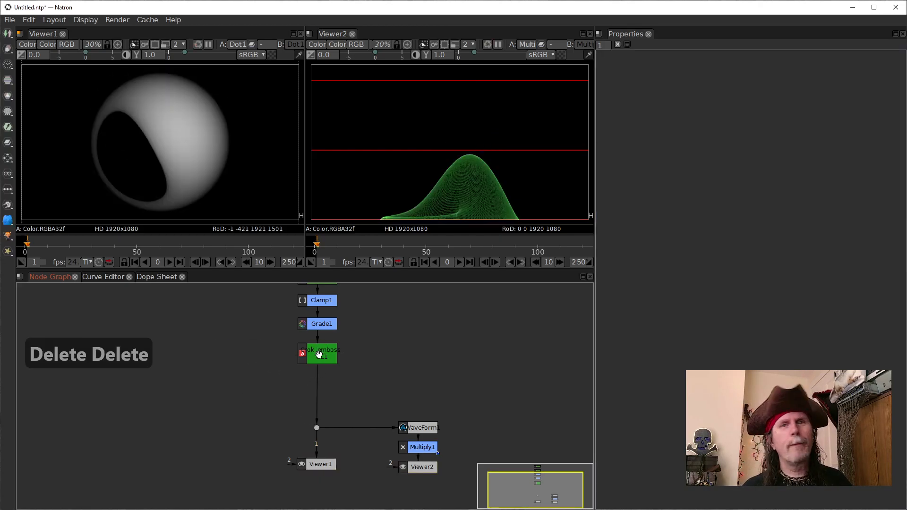
Step: Open the settings of Crok_emboss_GL1 and set its Light position x to 960
{"action": "left_click", "coordinate": [321, 358]}
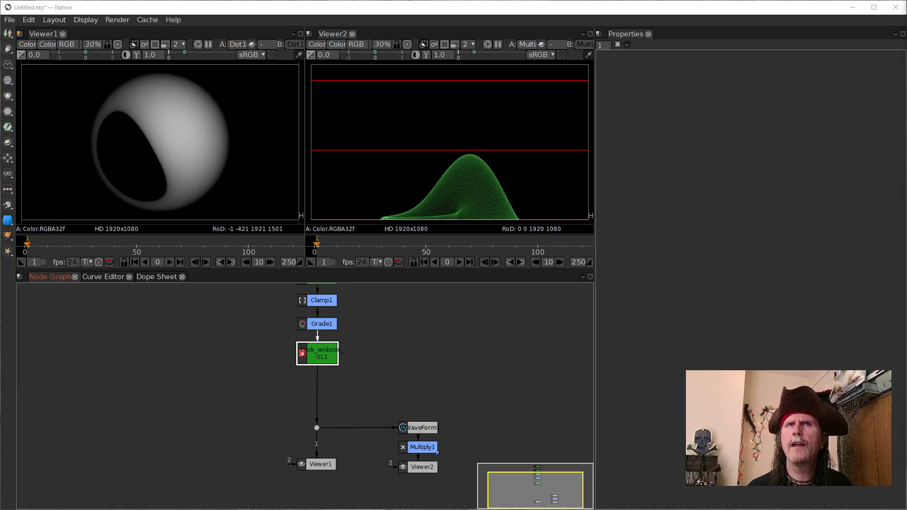
{"action": "left_click", "coordinate": [311, 354]}
{"action": "double_click", "coordinate": [312, 354]}
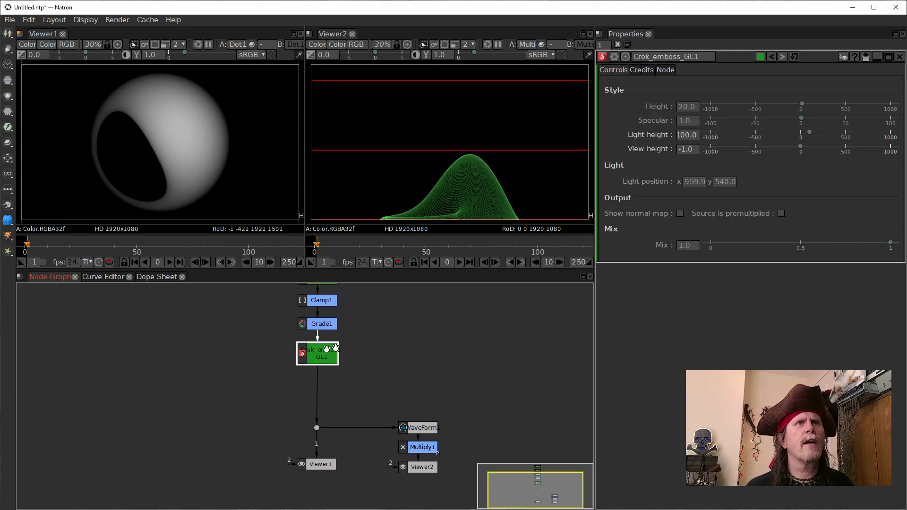
{"action": "left_click", "coordinate": [691, 184]}
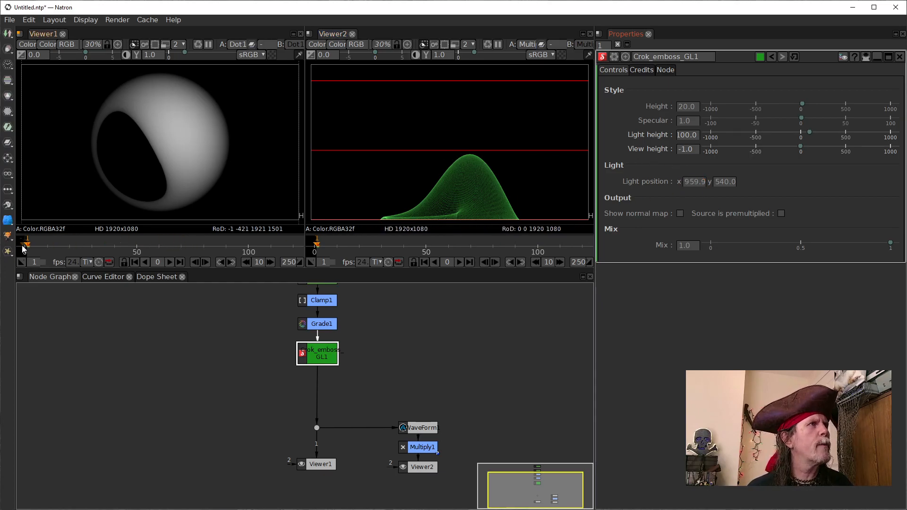
{"action": "double_click", "coordinate": [691, 184]}
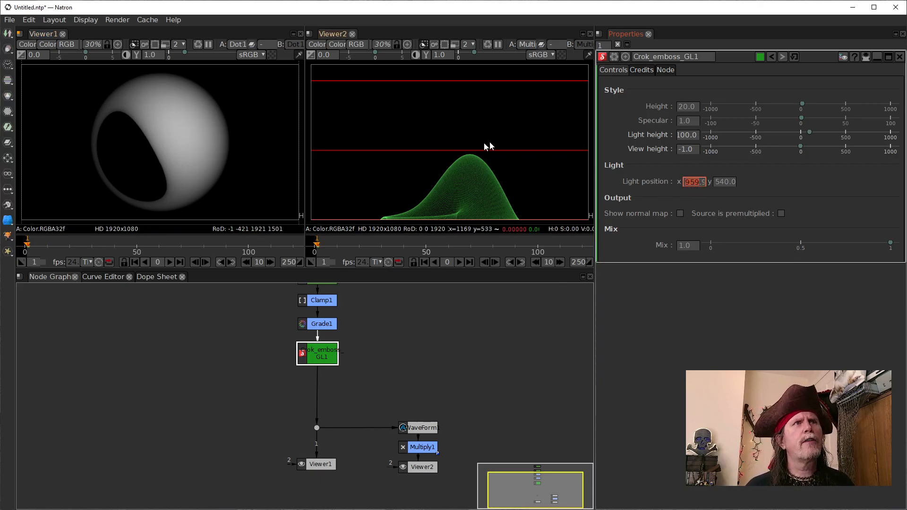
{"action": "left_click_drag", "start_coordinate": [705, 183], "coordinate": [675, 189]}
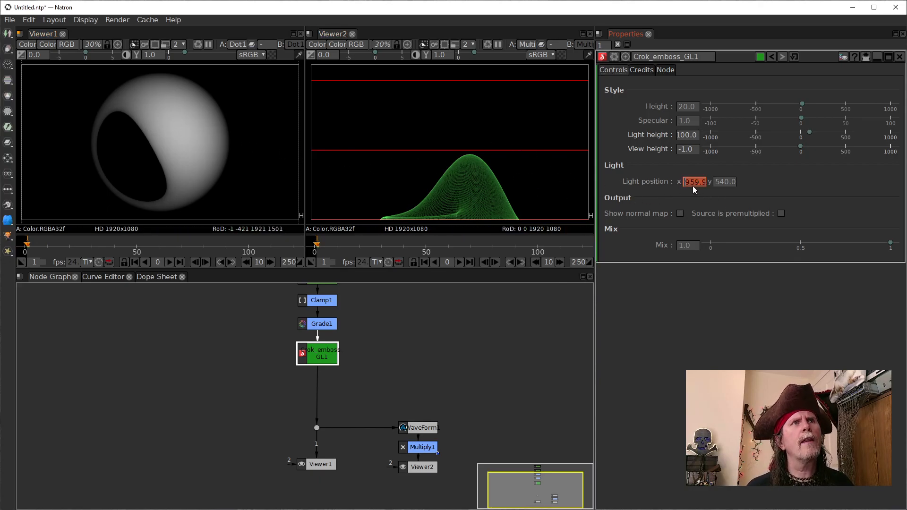
{"action": "type", "text": "960"}
{"action": "key", "text": "Return"}
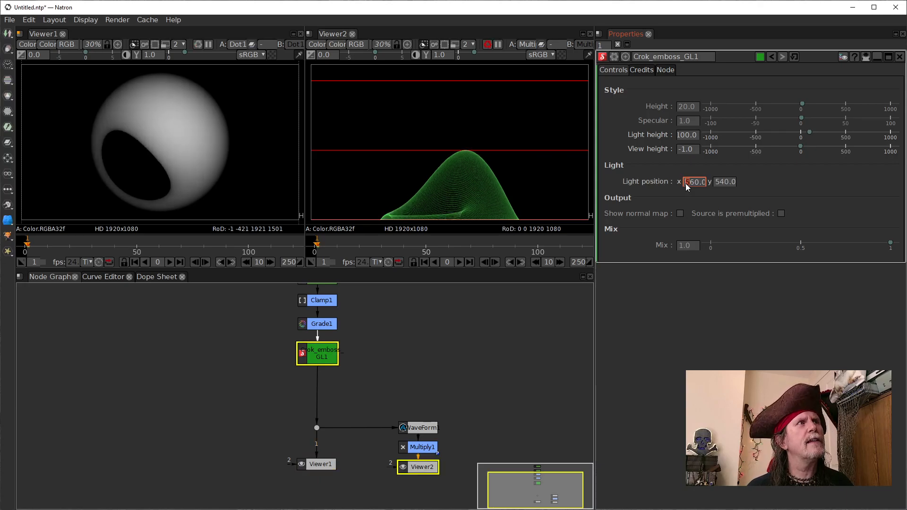
Step: Try negative and positive Light position x values on Crok_emboss_GL1 to shift the shading across the sphere
{"action": "scroll", "coordinate": [685, 183], "scroll_direction": "down", "scroll_amount": 6}
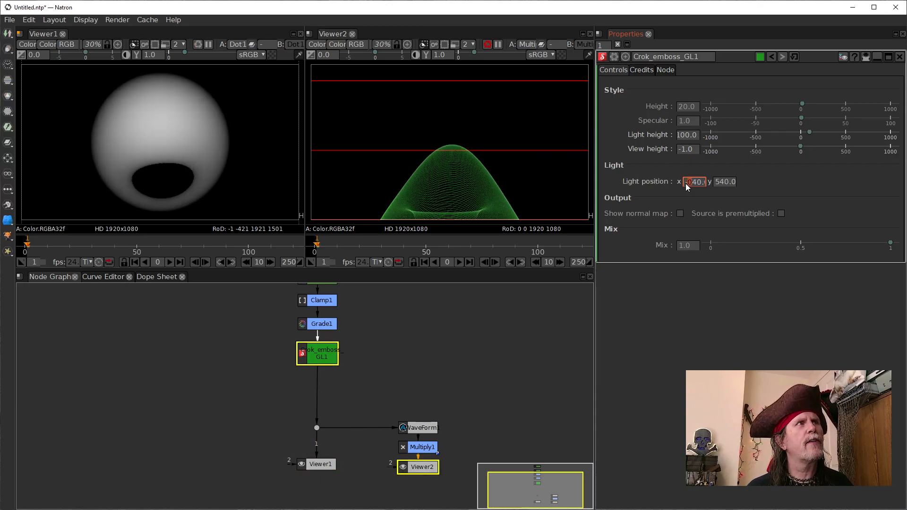
{"action": "scroll", "coordinate": [685, 184], "scroll_direction": "down", "scroll_amount": 1}
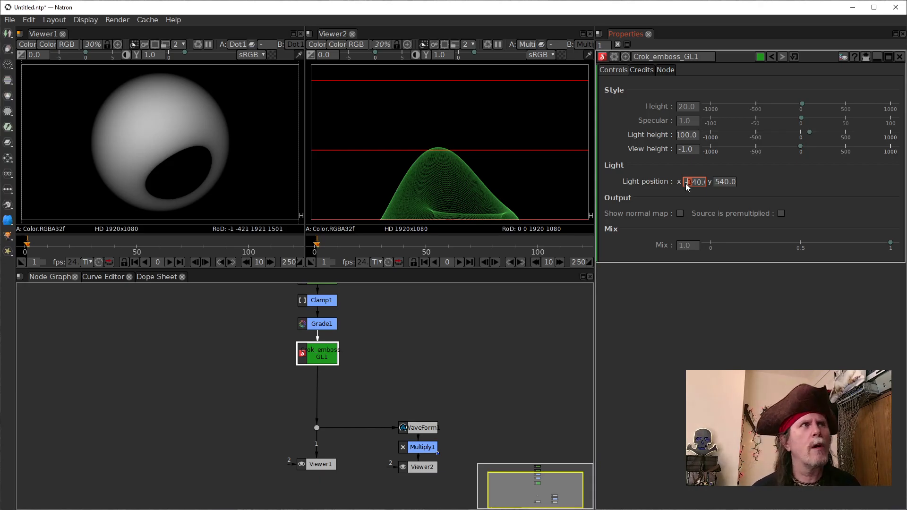
{"action": "scroll", "coordinate": [688, 181], "scroll_direction": "up", "scroll_amount": 3}
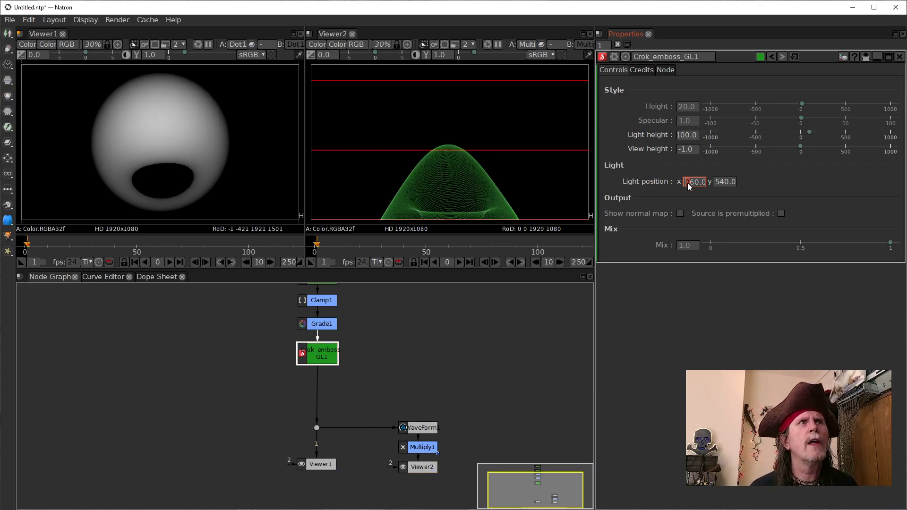
{"action": "scroll", "coordinate": [687, 183], "scroll_direction": "up", "scroll_amount": 2}
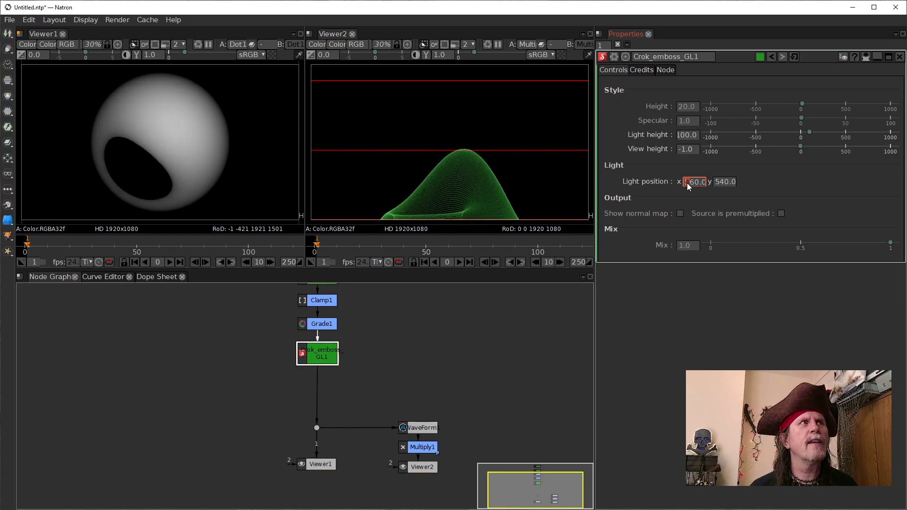
{"action": "scroll", "coordinate": [687, 183], "scroll_direction": "up", "scroll_amount": 3}
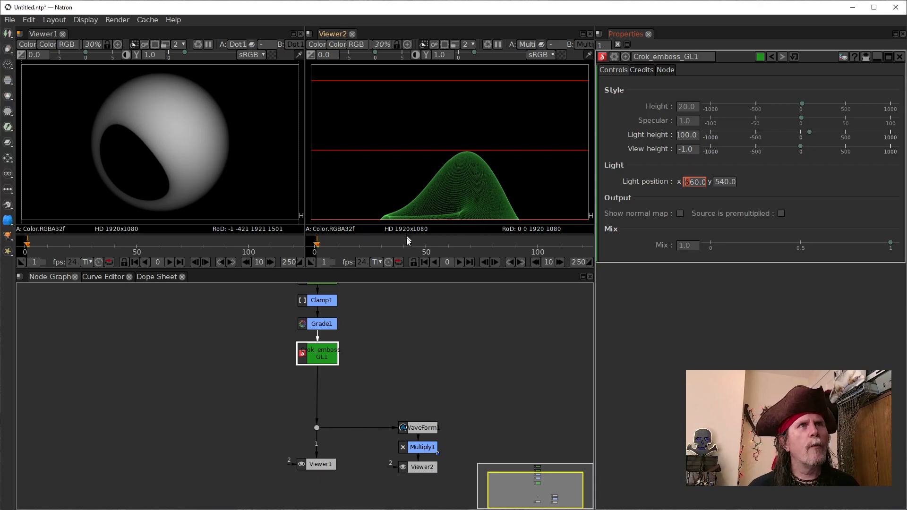
Step: Set the Light position of Crok_emboss_GL1 to x 0 and y 0
{"action": "double_click", "coordinate": [688, 185]}
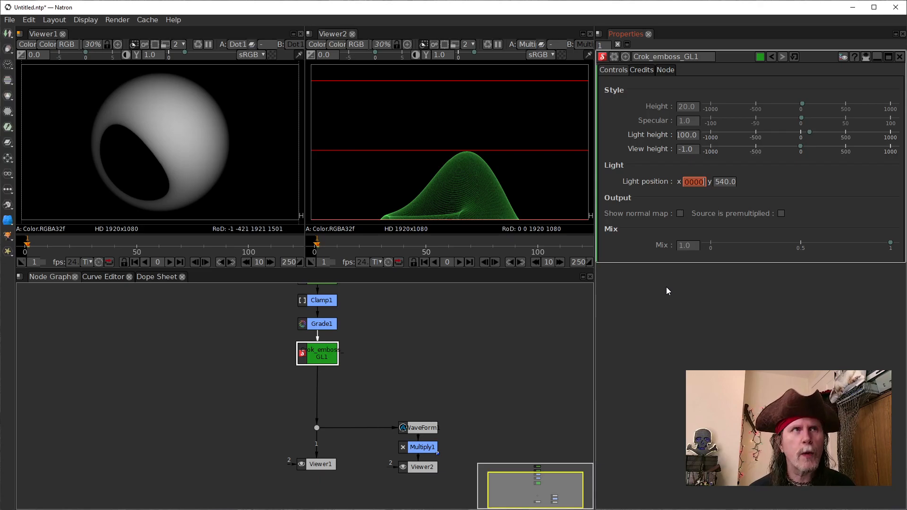
{"action": "type", "text": "0"}
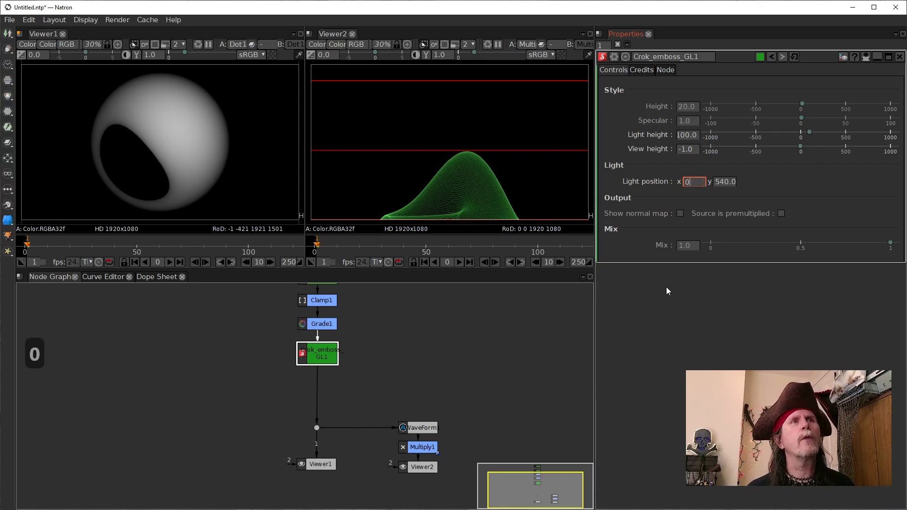
{"action": "key", "text": "Return"}
{"action": "double_click", "coordinate": [722, 183]}
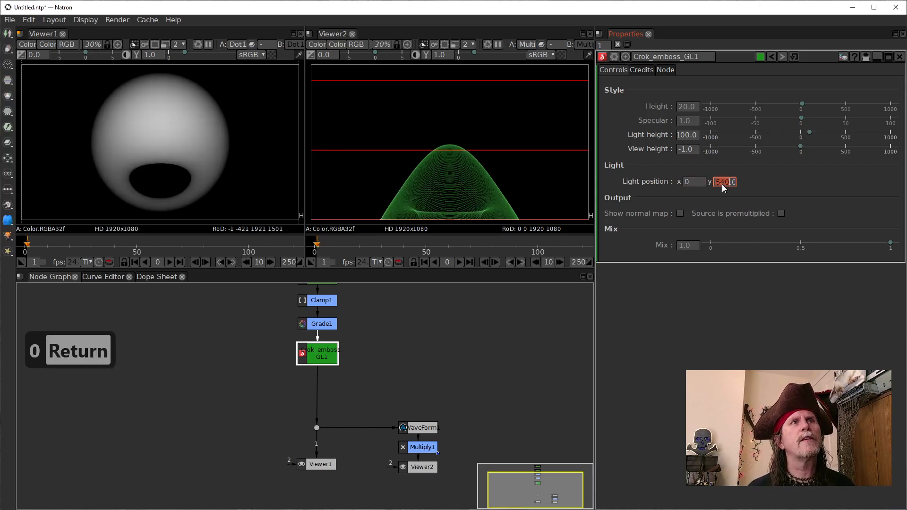
{"action": "type", "text": "0"}
{"action": "key", "text": "Return"}
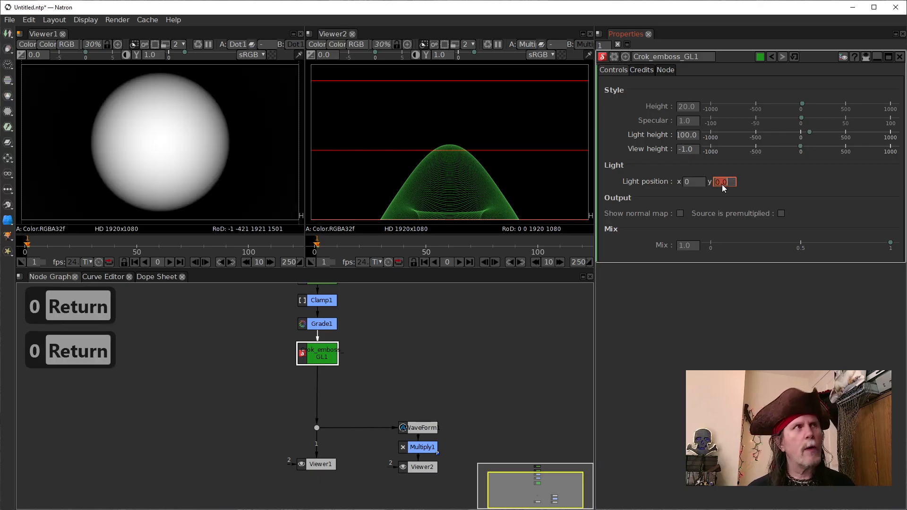
Step: Move Viewer1 to the left of the node column and connect its input 1 to Grade1
{"action": "left_click", "coordinate": [425, 364]}
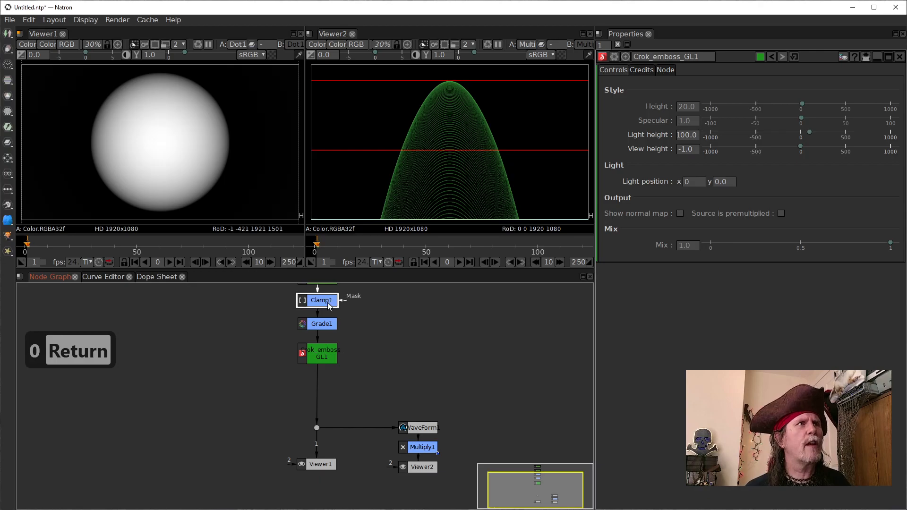
{"action": "left_click_drag", "start_coordinate": [319, 469], "coordinate": [220, 452]}
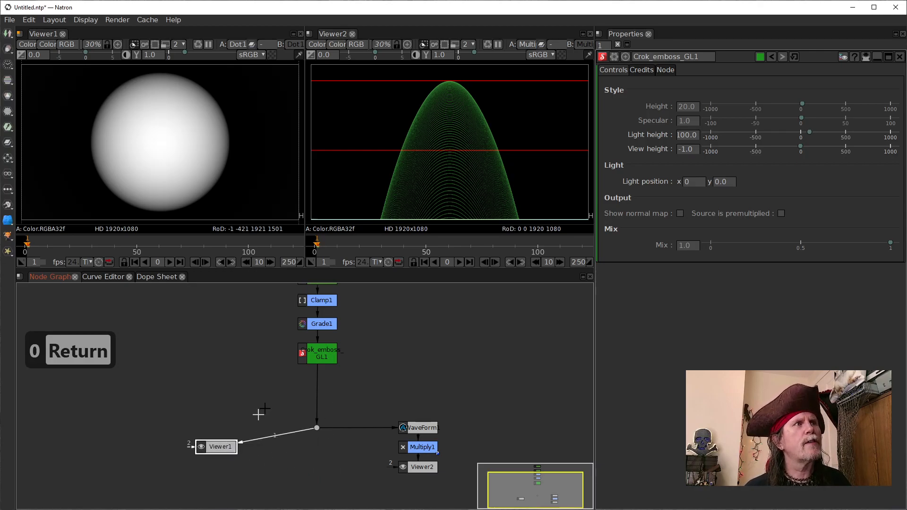
{"action": "left_click", "coordinate": [320, 326]}
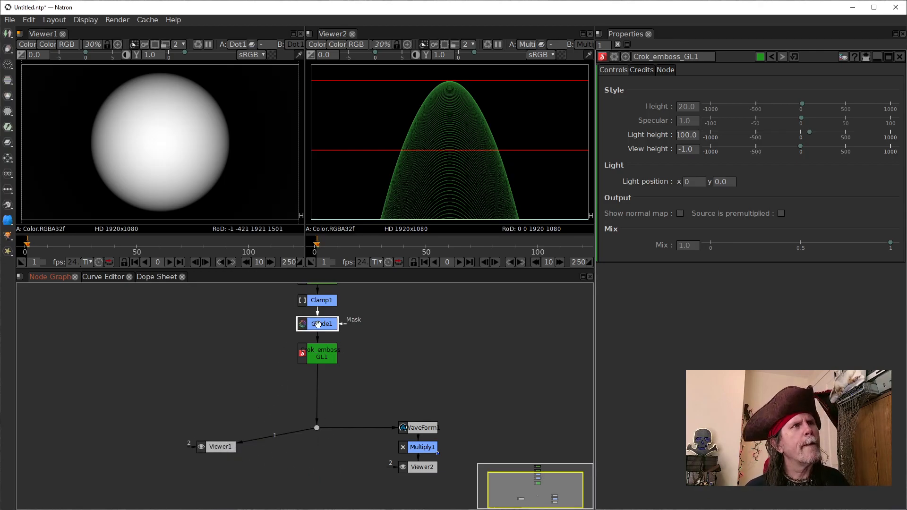
{"action": "key", "text": "1"}
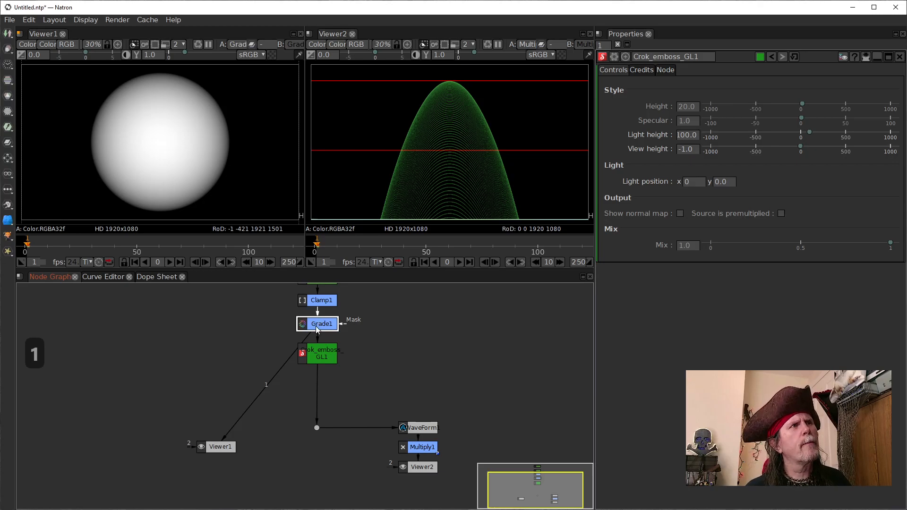
Step: Switch Viewer1 between Crok_emboss_GL1 and Grade1 several times to compare their outputs, ending on Crok_emboss_GL1
{"action": "double_click", "coordinate": [318, 324]}
{"action": "left_click", "coordinate": [321, 356]}
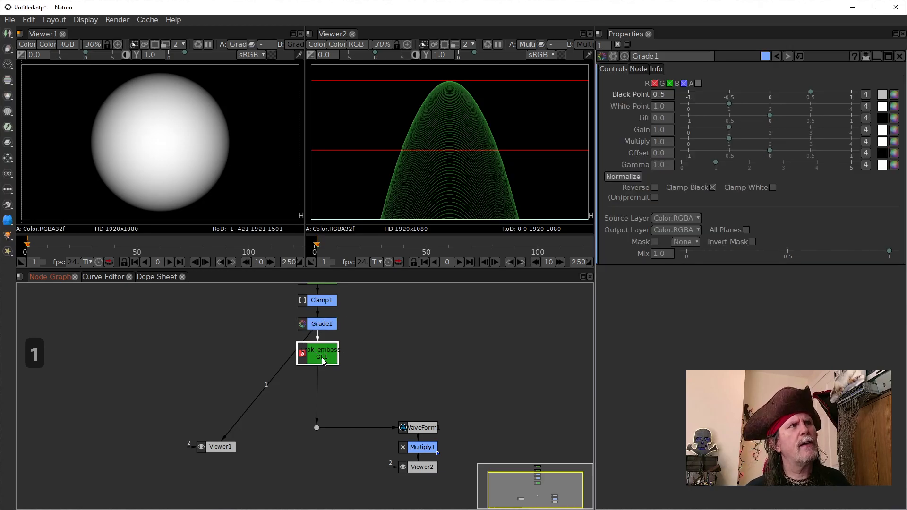
{"action": "key", "text": "1"}
{"action": "double_click", "coordinate": [323, 360]}
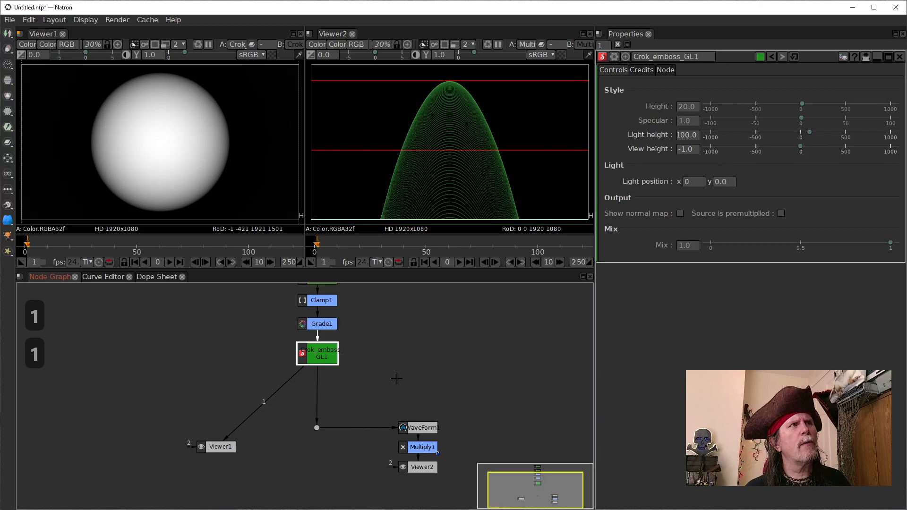
{"action": "left_click", "coordinate": [331, 326]}
{"action": "key", "text": "1"}
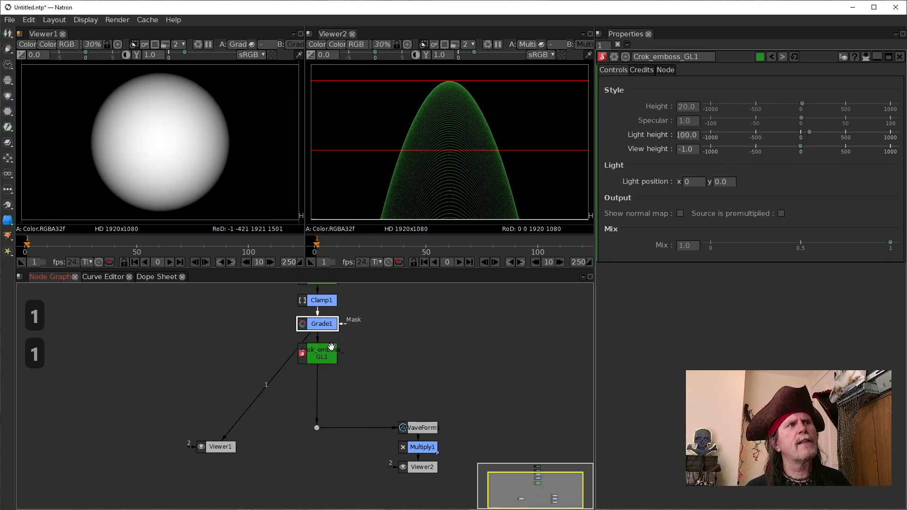
{"action": "left_click", "coordinate": [327, 359]}
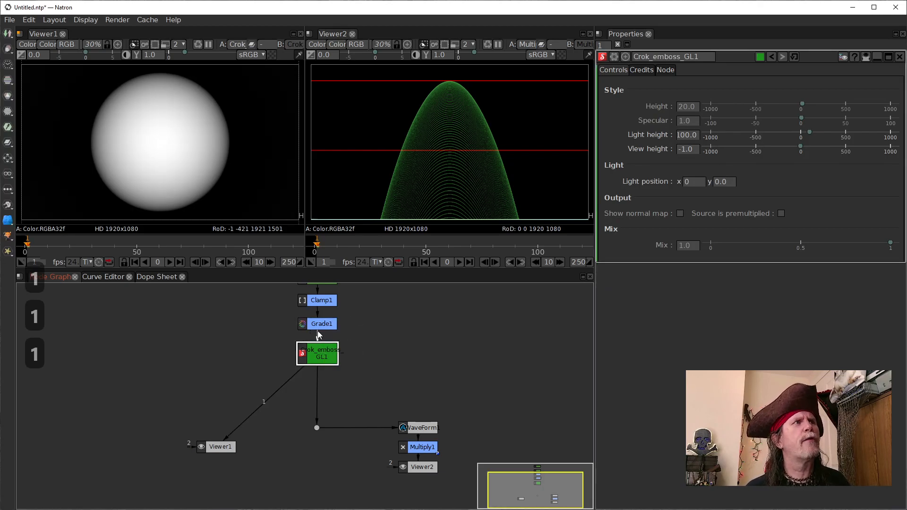
{"action": "left_click", "coordinate": [316, 324]}
{"action": "key", "text": "1"}
{"action": "left_click", "coordinate": [321, 353]}
{"action": "key", "text": "1"}
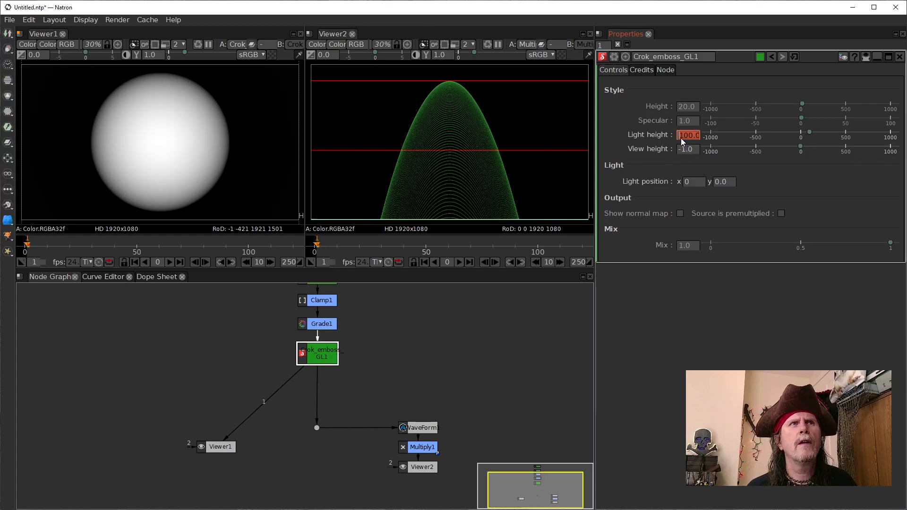
Step: Lower the Light height of Crok_emboss_GL1 from 100 and try values around zero
{"action": "scroll", "coordinate": [682, 136], "scroll_direction": "down", "scroll_amount": 6}
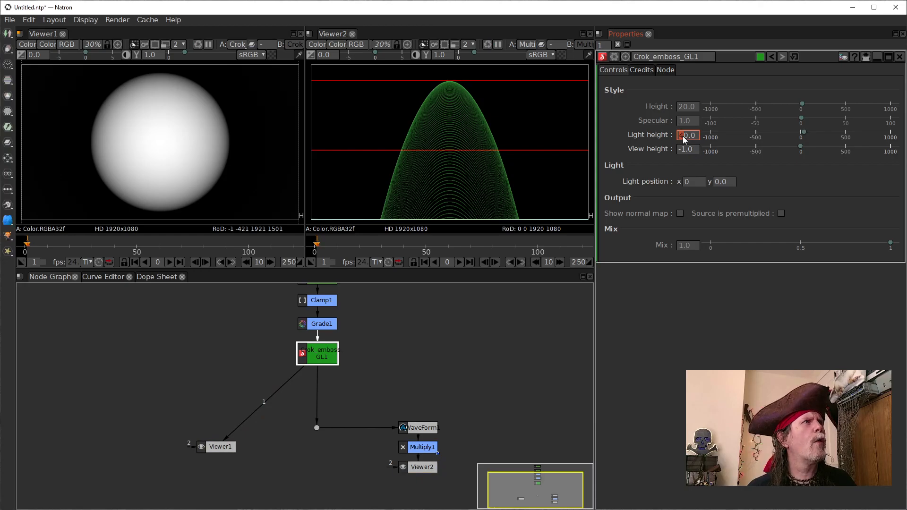
{"action": "scroll", "coordinate": [682, 136], "scroll_direction": "down", "scroll_amount": 3}
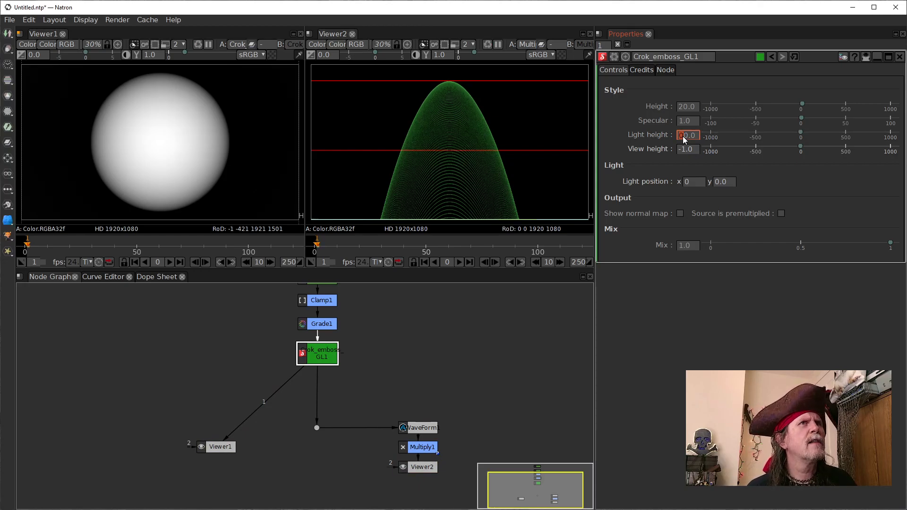
{"action": "scroll", "coordinate": [682, 136], "scroll_direction": "down", "scroll_amount": 1}
{"action": "scroll", "coordinate": [682, 136], "scroll_direction": "up", "scroll_amount": 6}
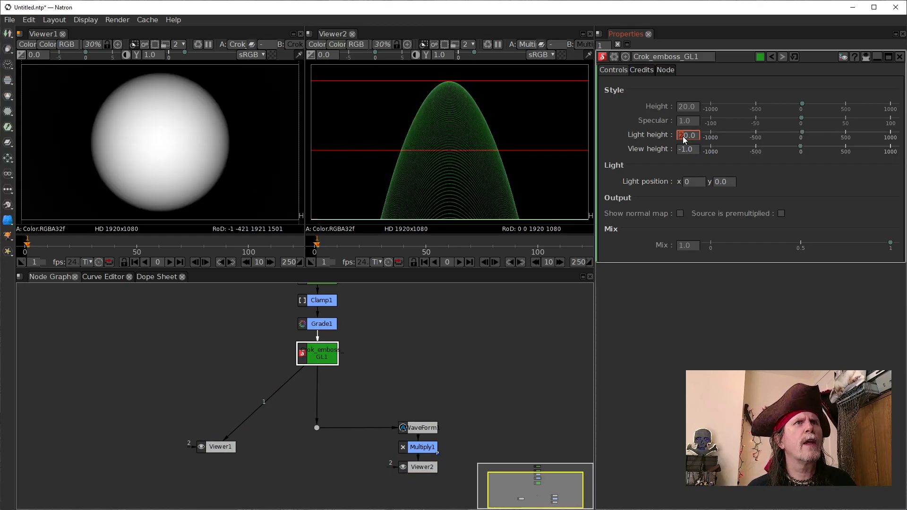
Step: Return Crok_emboss_GL1's Light height to 100, move the node aside and connect the lower dot directly to Grade1
{"action": "scroll", "coordinate": [682, 136], "scroll_direction": "up", "scroll_amount": 2}
{"action": "scroll", "coordinate": [682, 136], "scroll_direction": "up", "scroll_amount": 1}
{"action": "left_click_drag", "start_coordinate": [313, 354], "coordinate": [253, 359]}
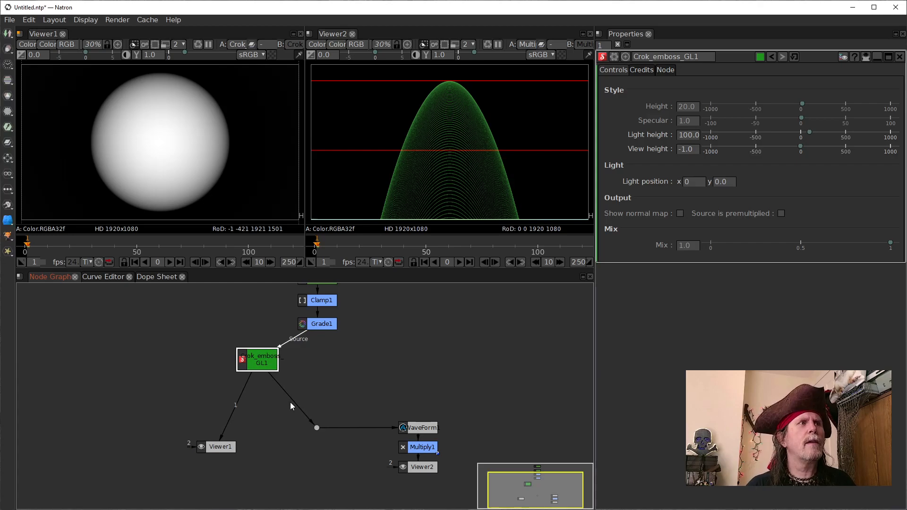
{"action": "left_click_drag", "start_coordinate": [323, 332], "coordinate": [317, 323]}
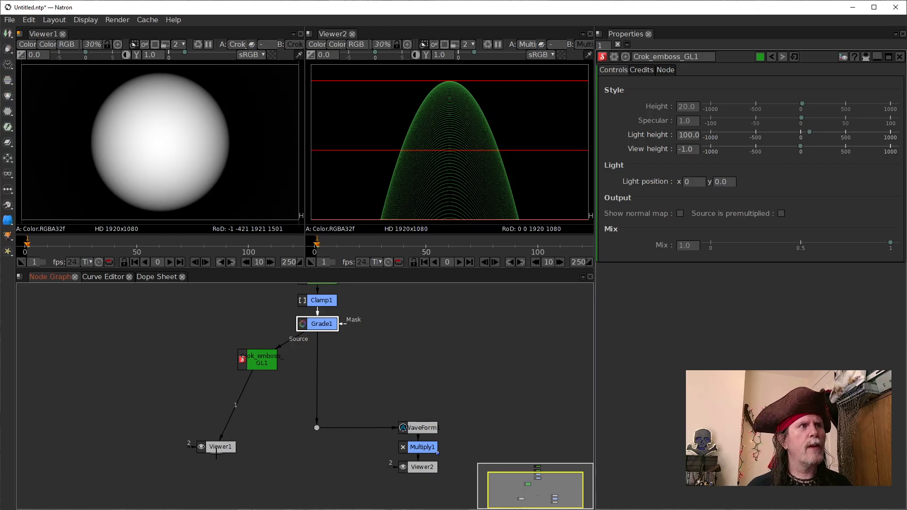
Step: Move Viewer1 directly below the lower dot and connect its input 1 to that dot
{"action": "left_click", "coordinate": [251, 468]}
{"action": "left_click_drag", "start_coordinate": [221, 447], "coordinate": [289, 481]}
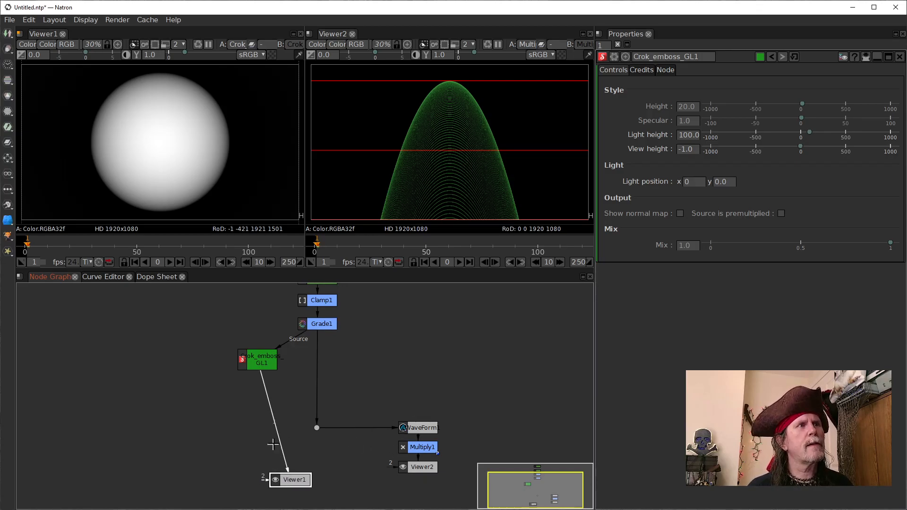
{"action": "left_click_drag", "start_coordinate": [276, 439], "coordinate": [316, 428]}
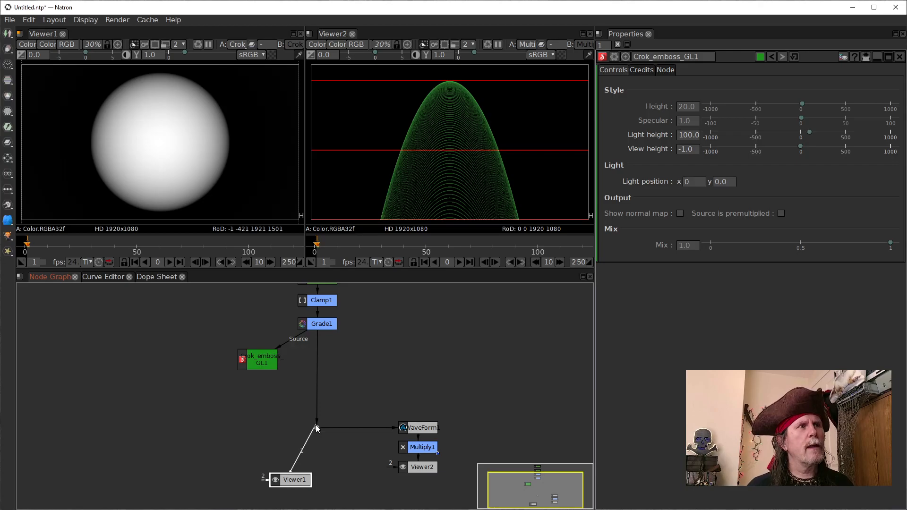
{"action": "left_click_drag", "start_coordinate": [292, 480], "coordinate": [318, 478]}
Step: Insert a dot below Grade1 and align Crok_emboss_GL1 level with it on its left side
{"action": "left_click", "coordinate": [324, 325]}
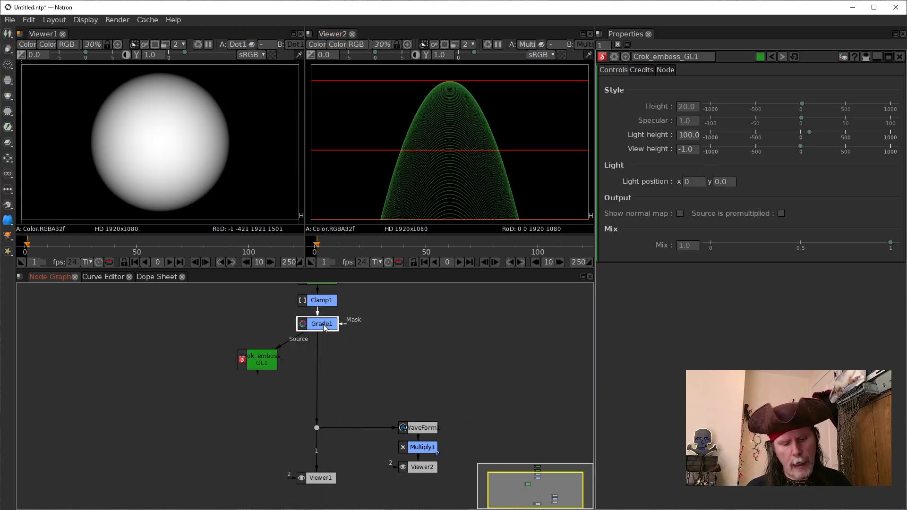
{"action": "key", "text": "period"}
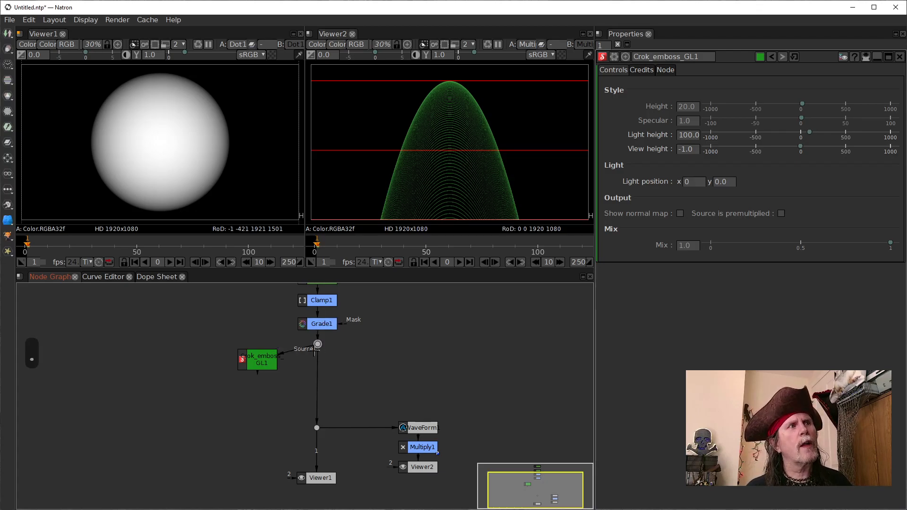
{"action": "left_click_drag", "start_coordinate": [262, 364], "coordinate": [250, 348]}
{"action": "left_click", "coordinate": [318, 345]}
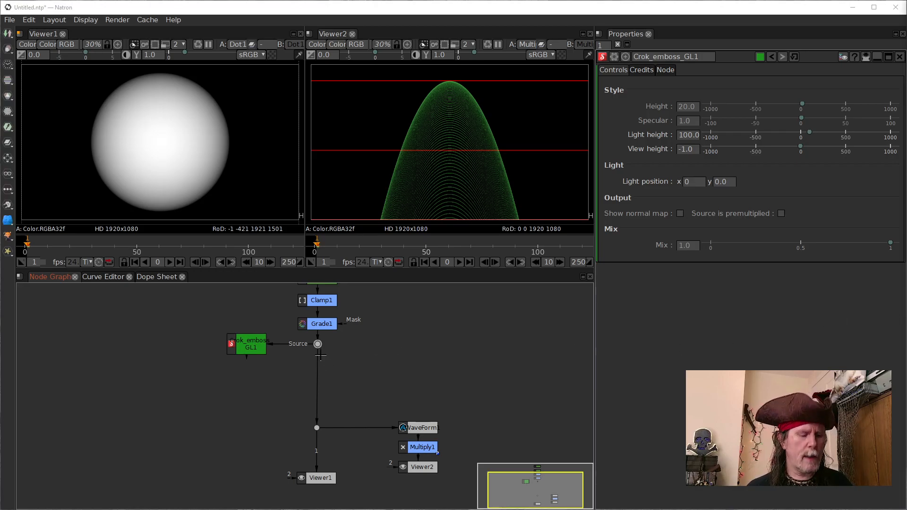
Step: Add a Merge node, connect its A input to the dot below Grade1, and feed the lower dot from the Merge
{"action": "left_click", "coordinate": [373, 371]}
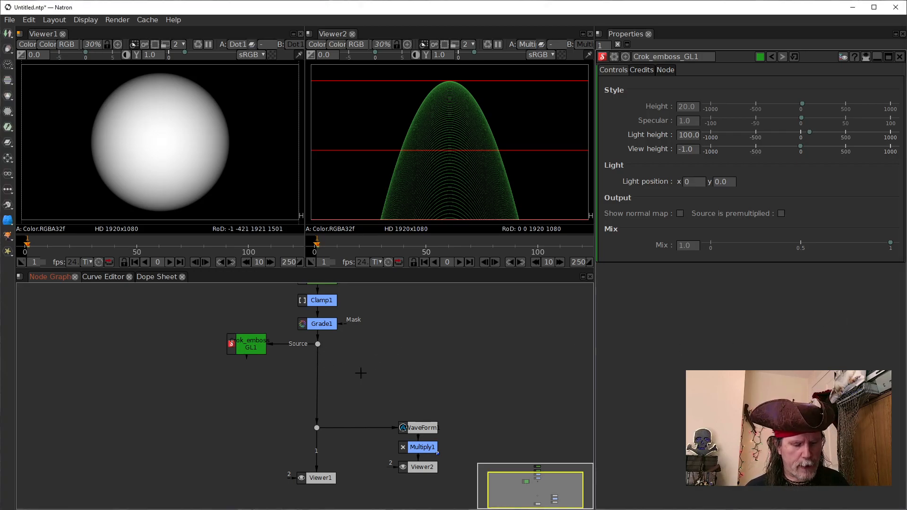
{"action": "key", "text": "m"}
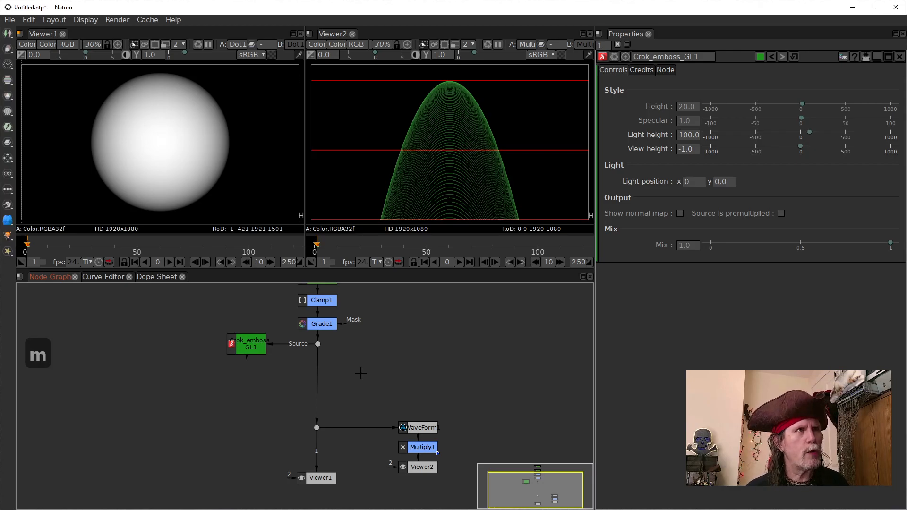
{"action": "left_click_drag", "start_coordinate": [380, 385], "coordinate": [370, 385]}
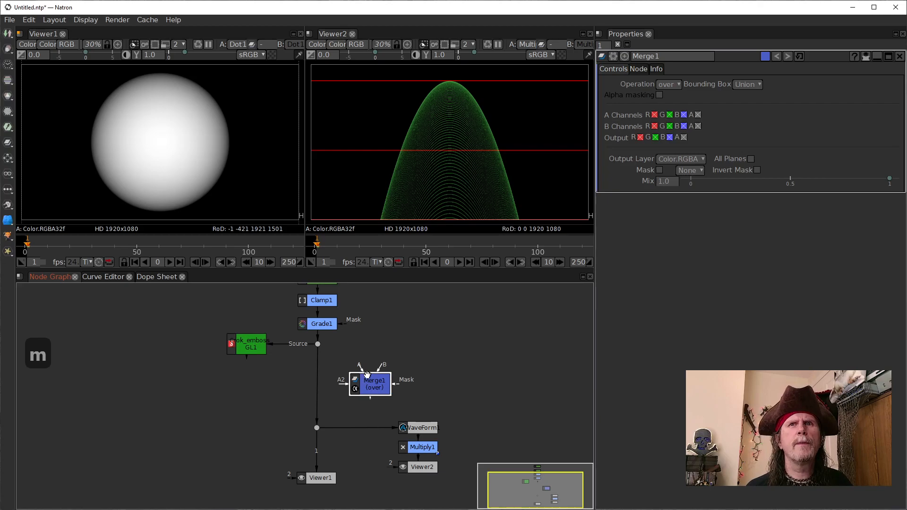
{"action": "left_click_drag", "start_coordinate": [317, 347], "coordinate": [317, 345]}
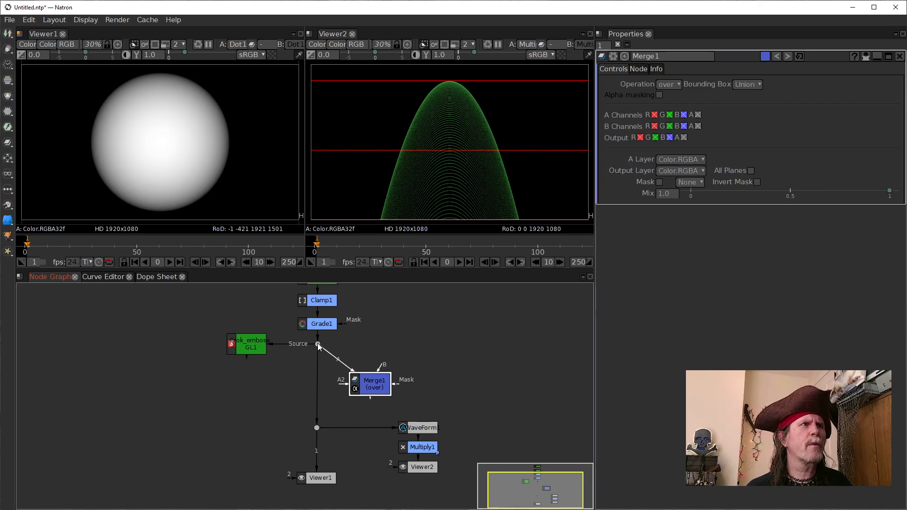
{"action": "left_click", "coordinate": [320, 401]}
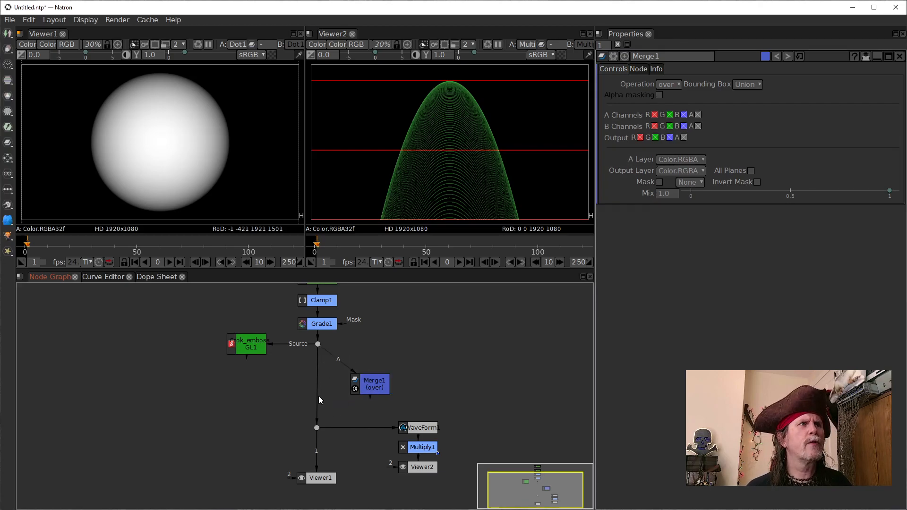
{"action": "left_click_drag", "start_coordinate": [316, 396], "coordinate": [364, 388]}
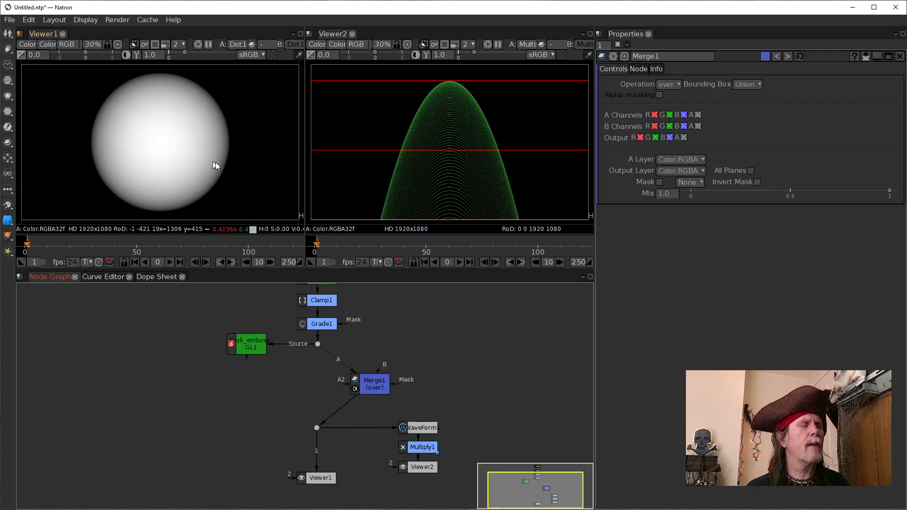
Step: Show the alpha channel in Viewer1 and inspect the disc's shading and edge up close
{"action": "key", "text": "a"}
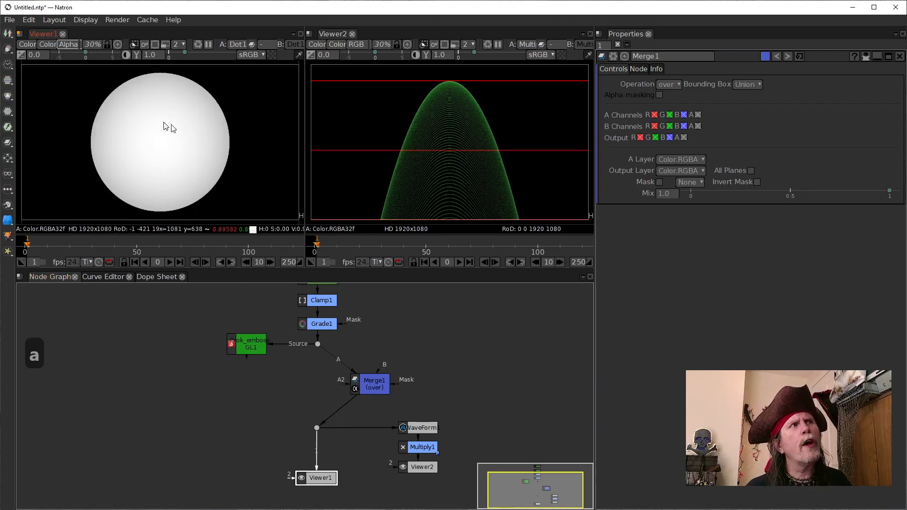
{"action": "scroll", "coordinate": [218, 150], "scroll_direction": "up", "scroll_amount": 4}
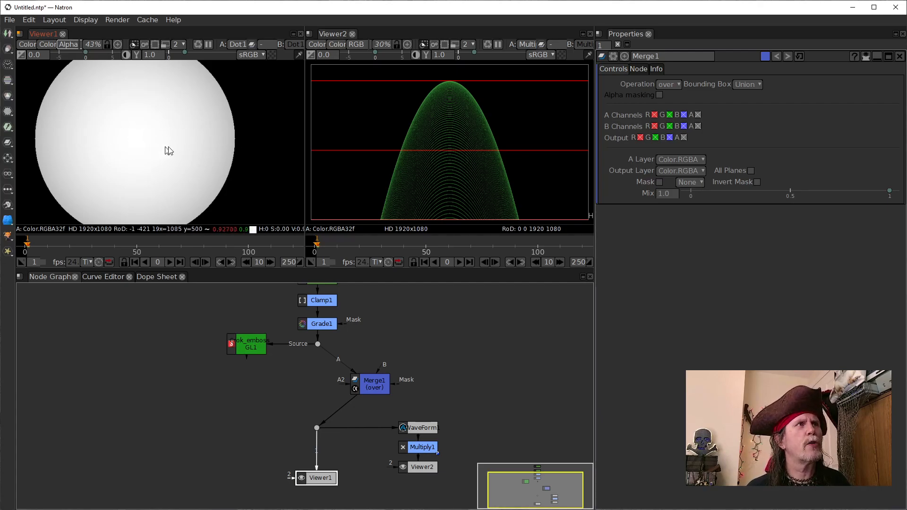
{"action": "scroll", "coordinate": [181, 155], "scroll_direction": "up", "scroll_amount": 3}
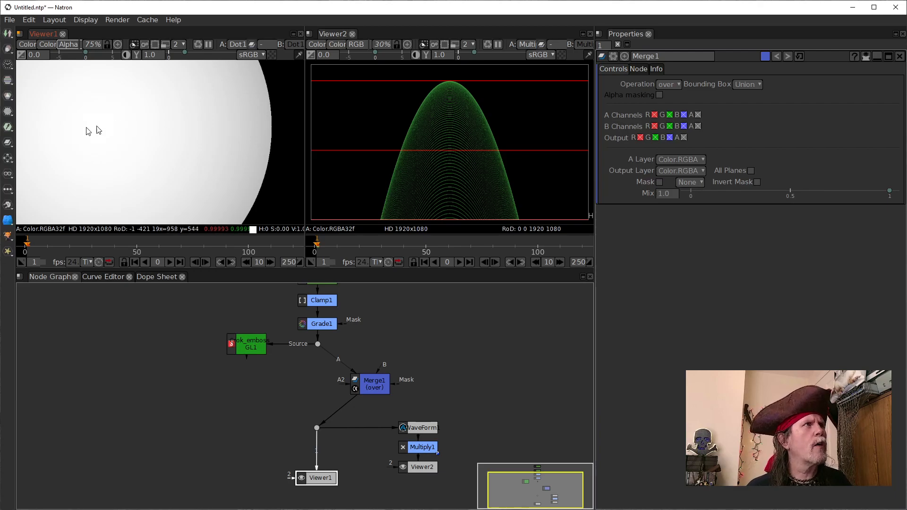
{"action": "left_click_drag", "start_coordinate": [372, 383], "coordinate": [321, 374]}
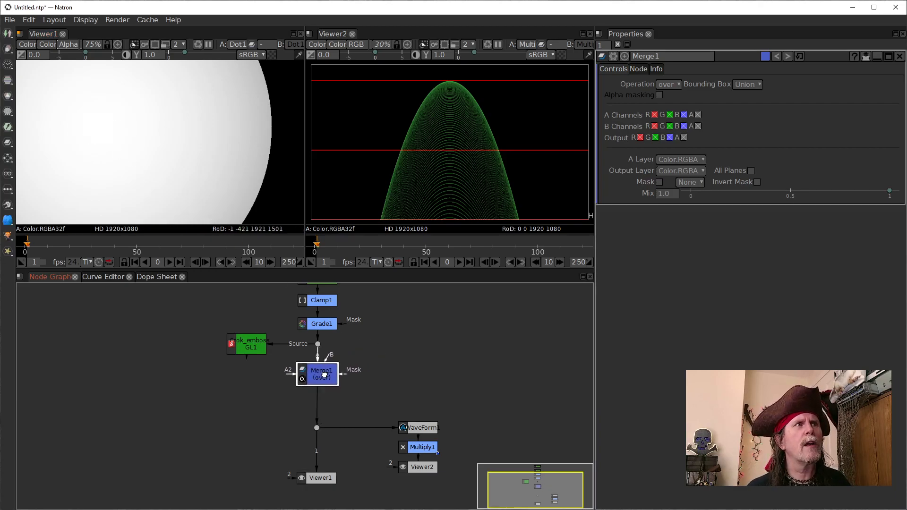
{"action": "scroll", "coordinate": [213, 159], "scroll_direction": "down", "scroll_amount": 2}
{"action": "scroll", "coordinate": [212, 159], "scroll_direction": "down", "scroll_amount": 2}
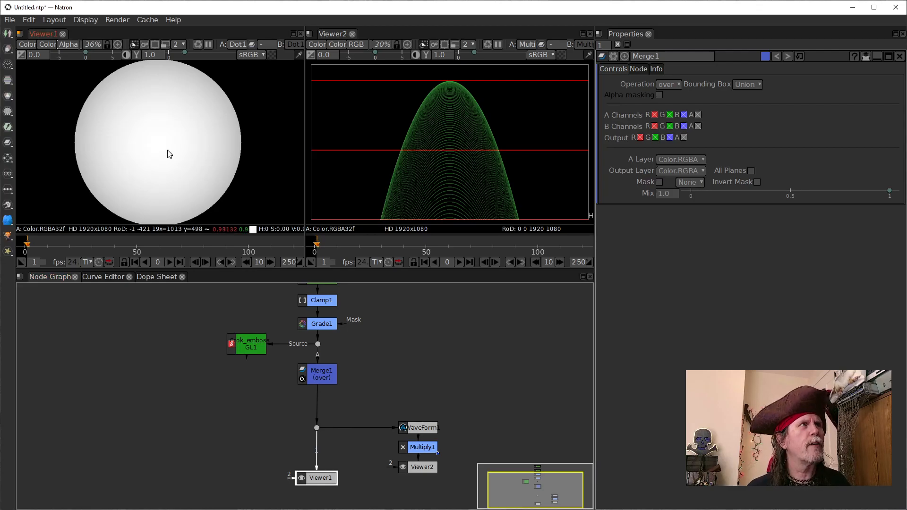
{"action": "scroll", "coordinate": [170, 154], "scroll_direction": "down", "scroll_amount": 1}
Step: Place Merge1 to the right of the dot below Grade1 and return Viewer1 to colour display
{"action": "left_click_drag", "start_coordinate": [320, 373], "coordinate": [387, 346]}
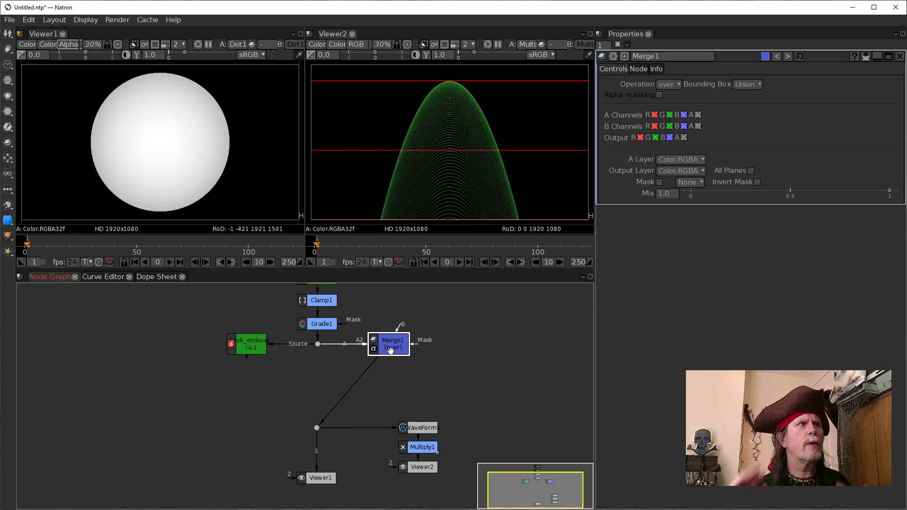
{"action": "left_click", "coordinate": [175, 141]}
{"action": "key", "text": "a"}
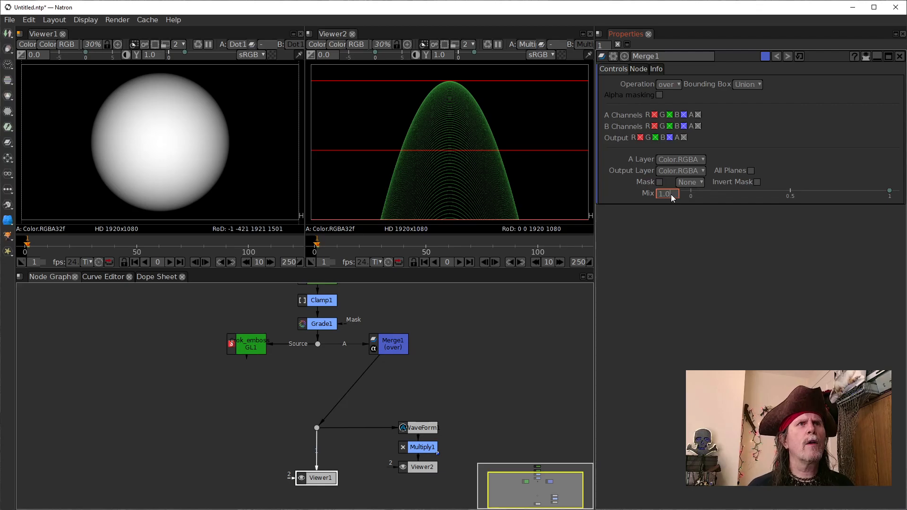
Step: Set the Mix of Merge1 to .03
{"action": "type", "text": ".03"}
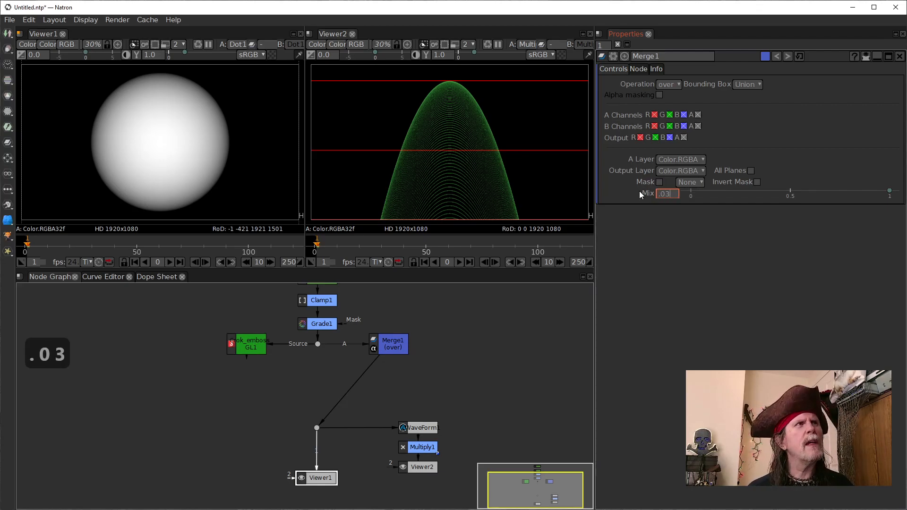
{"action": "key", "text": "Return"}
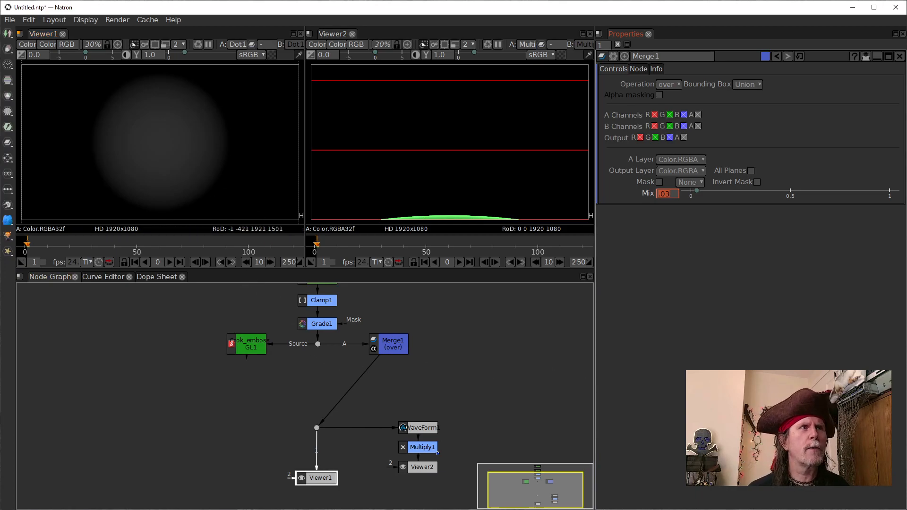
{"action": "left_click", "coordinate": [702, 444]}
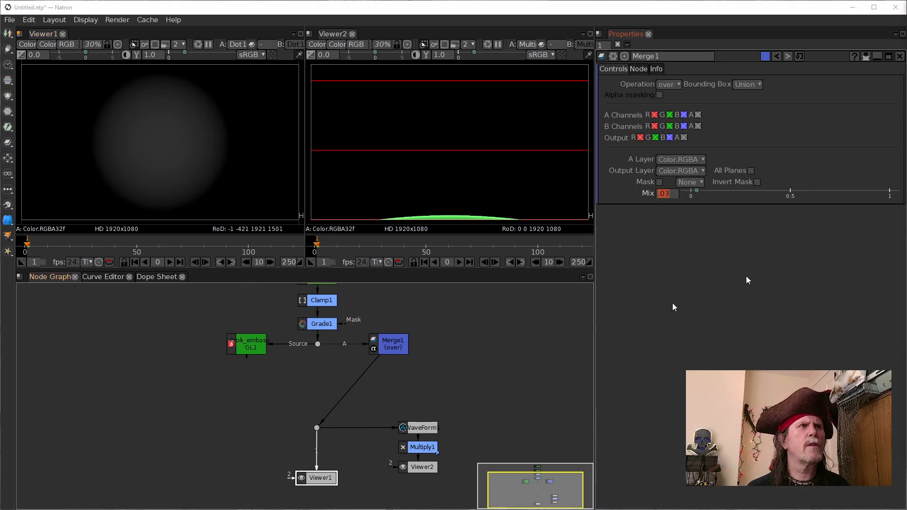
{"action": "key", "text": "1"}
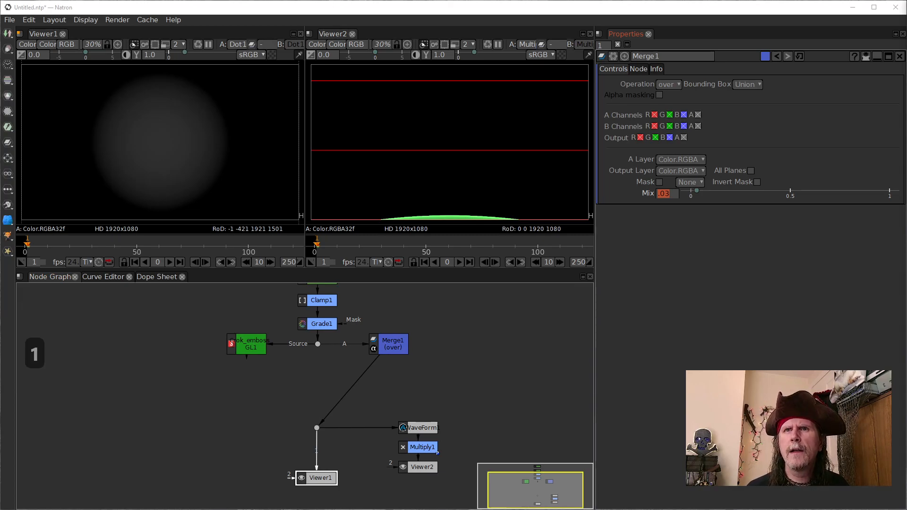
{"action": "key", "text": "1"}
{"action": "key", "text": "1"}
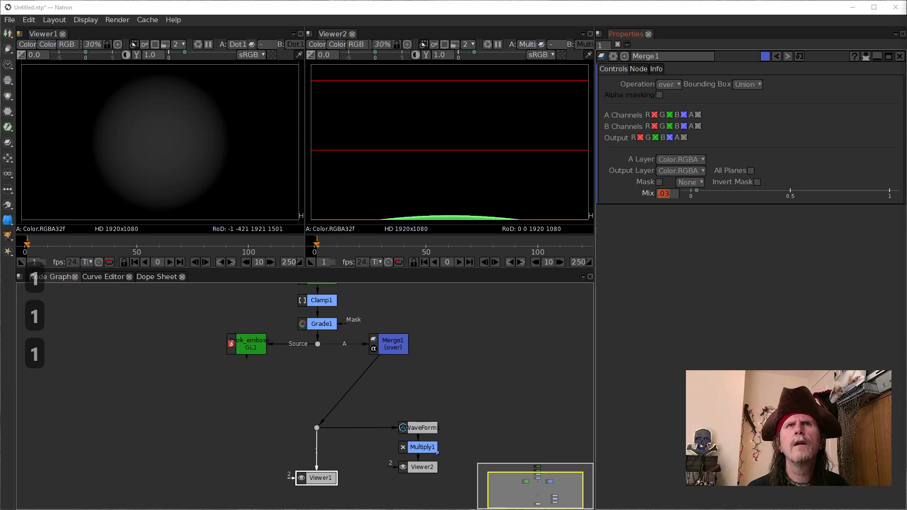
Step: Add a Clamp node directly after Merge1
{"action": "left_click", "coordinate": [382, 344]}
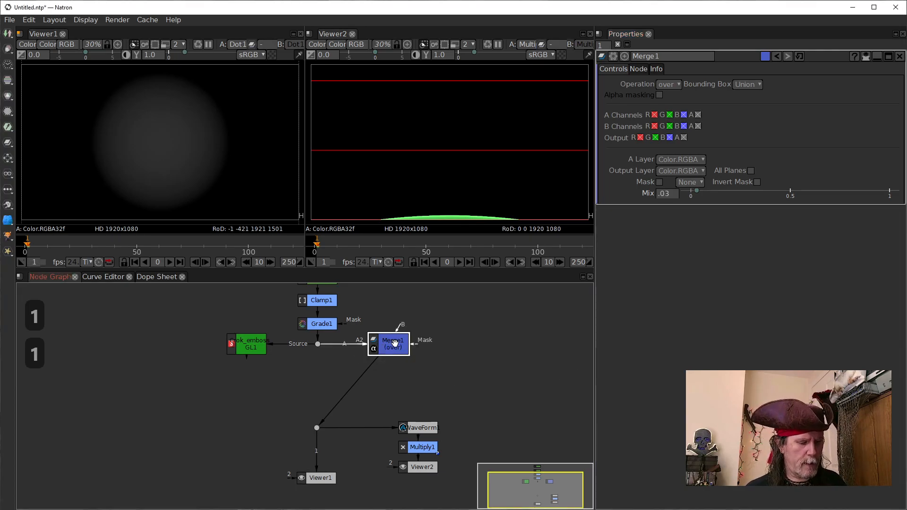
{"action": "key", "text": "Tab"}
{"action": "type", "text": "cla"}
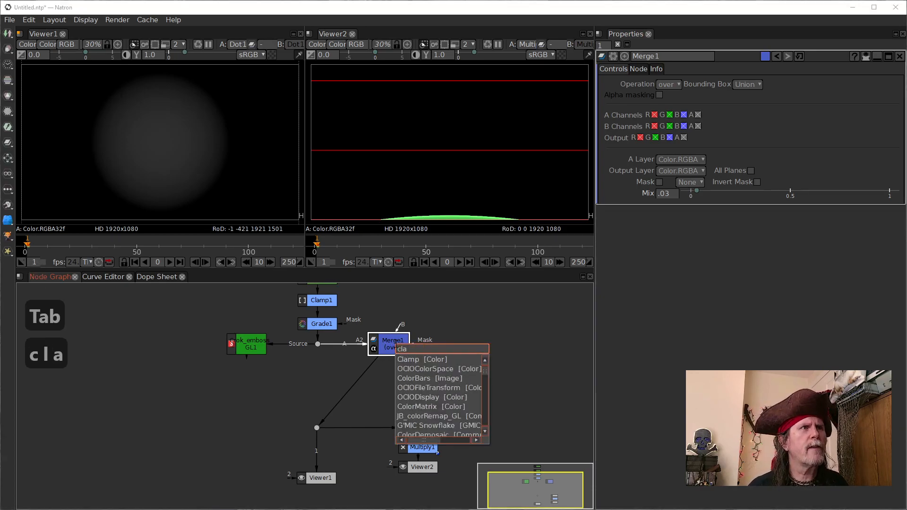
{"action": "key", "text": "Down"}
{"action": "key", "text": "Return"}
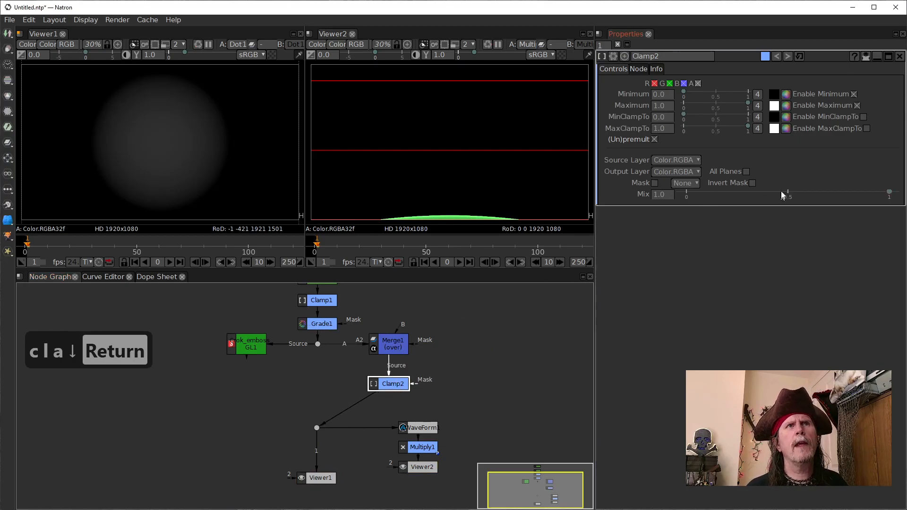
Step: Enable MaxClampTo and MinClampTo on Clamp2 and nudge the node slightly lower in the graph
{"action": "left_click", "coordinate": [867, 128]}
{"action": "left_click", "coordinate": [863, 116]}
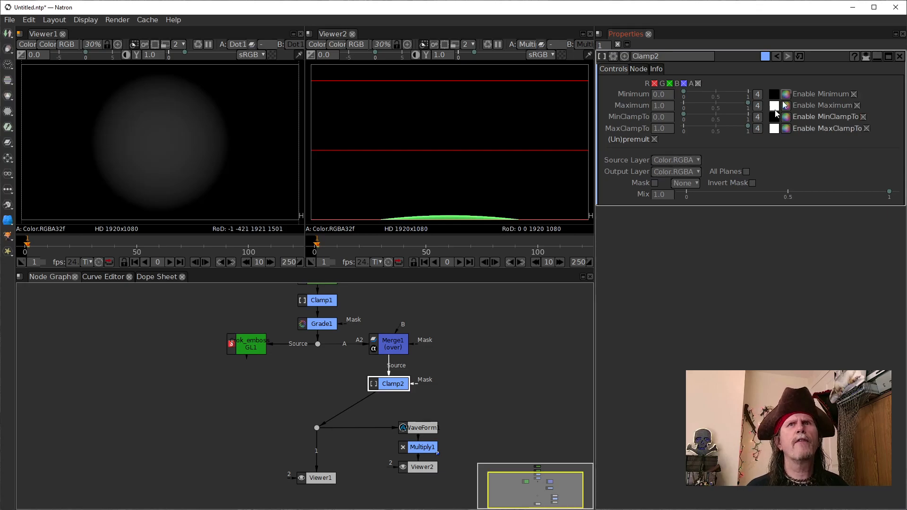
{"action": "left_click", "coordinate": [662, 126]}
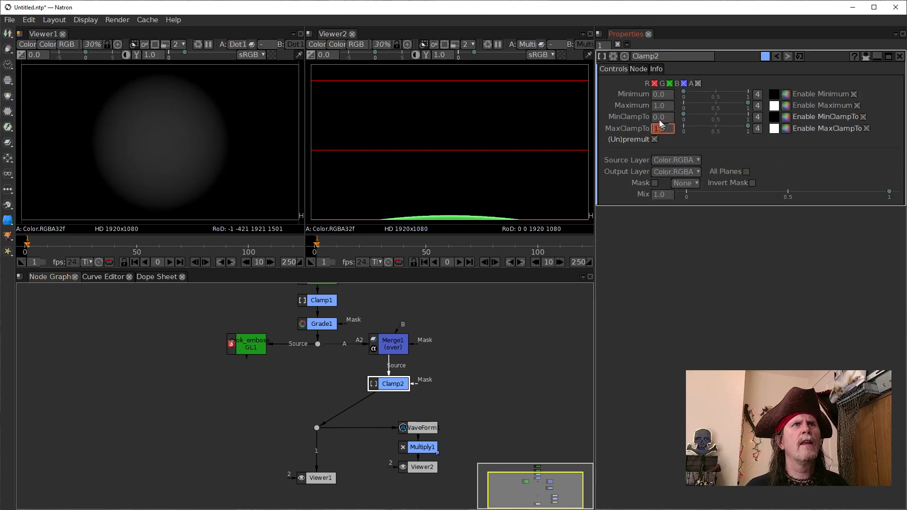
{"action": "left_click_drag", "start_coordinate": [385, 384], "coordinate": [385, 390]}
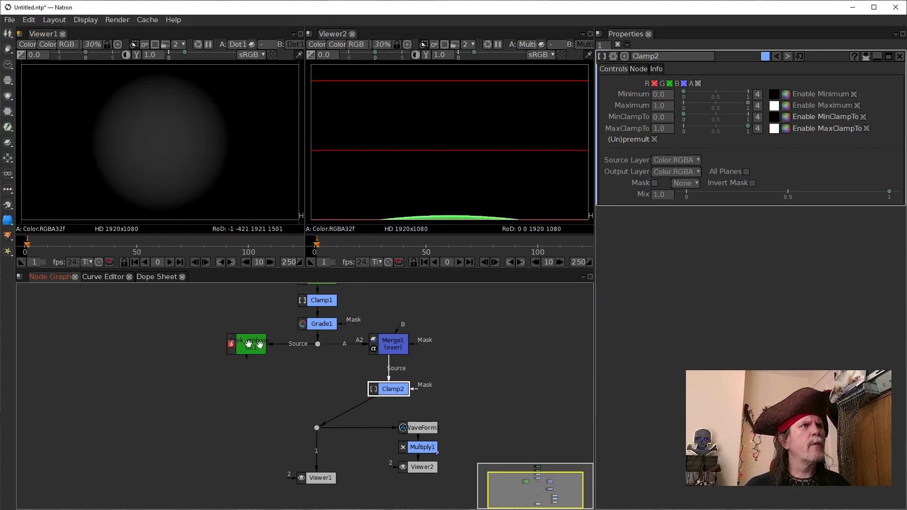
Step: Connect the lower dot to Crok_emboss_GL1 to compare its output, and open that node's settings
{"action": "left_click_drag", "start_coordinate": [348, 410], "coordinate": [242, 345]}
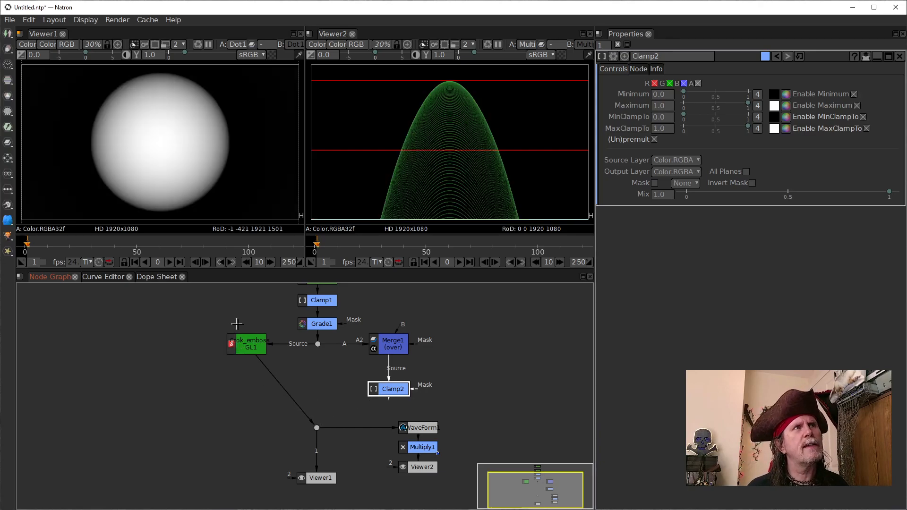
{"action": "left_click", "coordinate": [246, 346]}
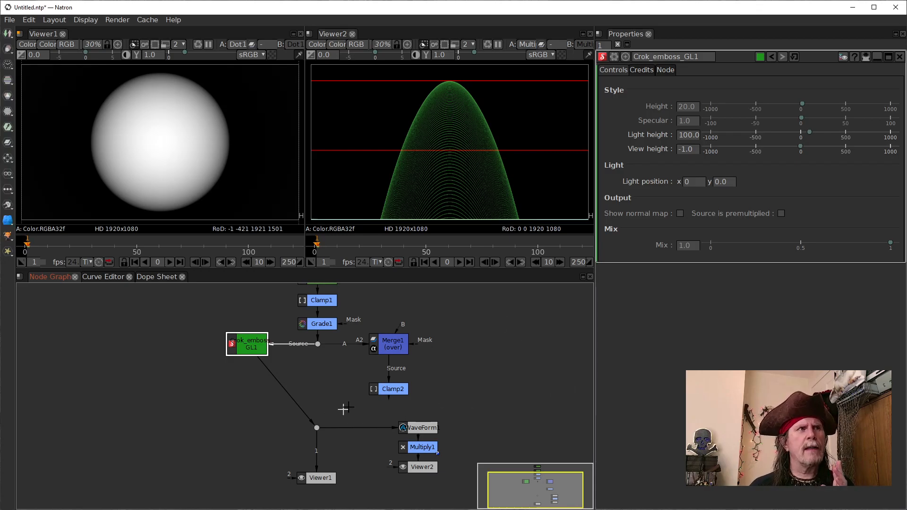
Step: Connect both Viewer1's input 1 and the lower dot to Clamp2
{"action": "left_click", "coordinate": [382, 394]}
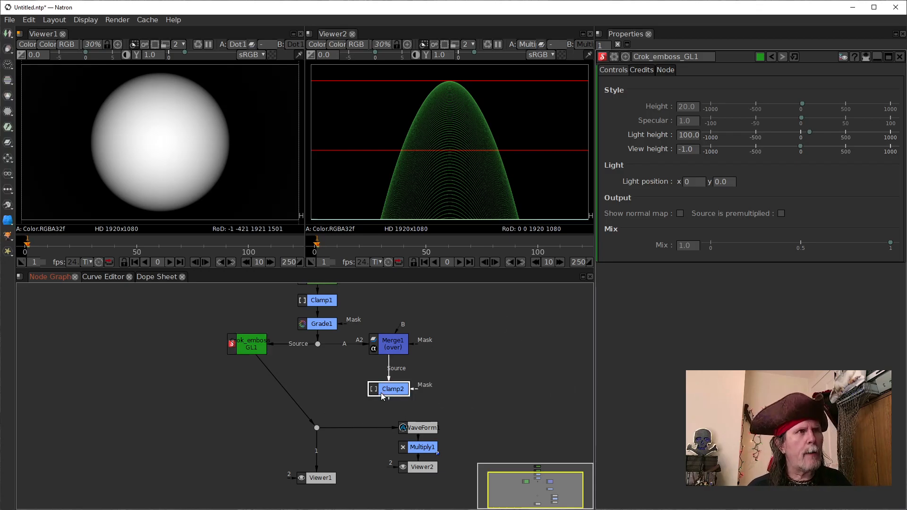
{"action": "key", "text": "1"}
{"action": "left_click_drag", "start_coordinate": [297, 401], "coordinate": [378, 390]}
Step: Add a Merge node above the lower dot, with Crok_emboss_GL1 feeding input A and Clamp2 feeding input B
{"action": "key", "text": "m"}
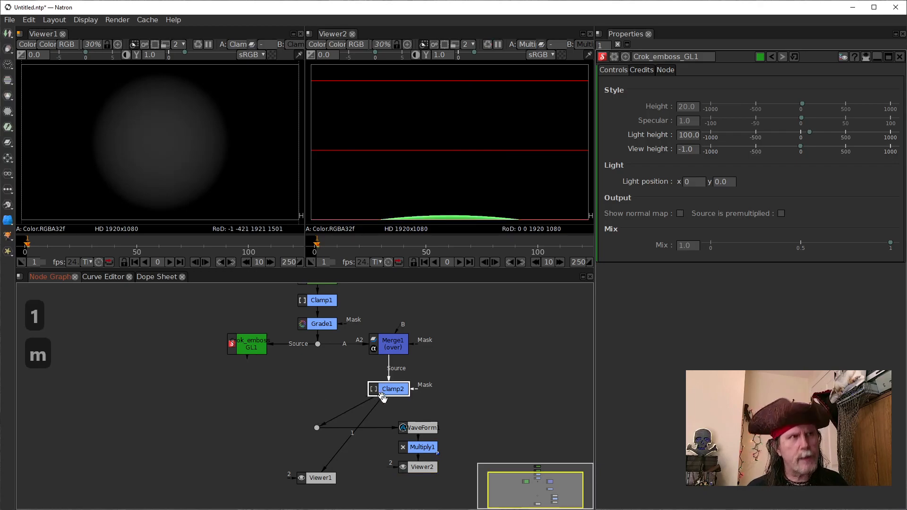
{"action": "left_click_drag", "start_coordinate": [388, 414], "coordinate": [238, 345]}
{"action": "mouse_move", "coordinate": [318, 401]}
{"action": "left_mouse_down"}
{"action": "mouse_move", "coordinate": [328, 389]}
{"action": "mouse_move", "coordinate": [320, 393]}
{"action": "left_mouse_up"}
{"action": "left_click", "coordinate": [256, 351]}
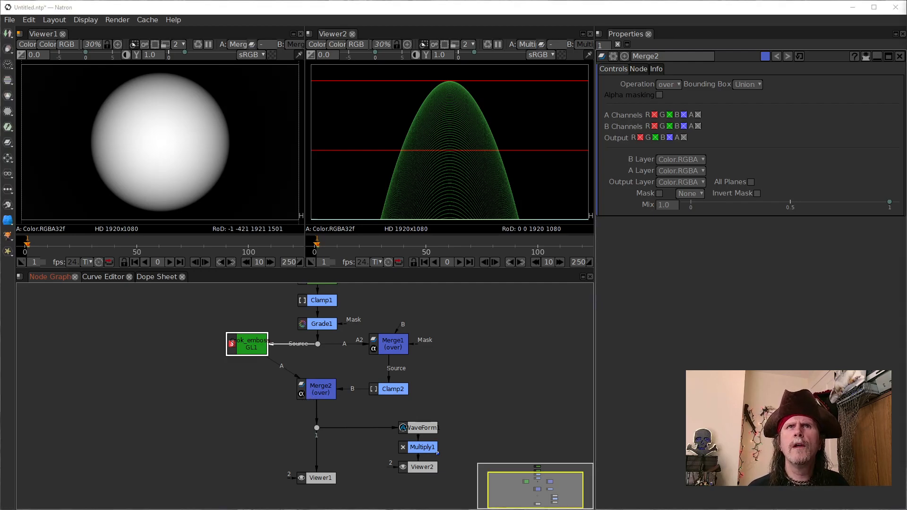
Step: Set the operation of the new Merge2 node to screen
{"action": "left_click", "coordinate": [317, 390]}
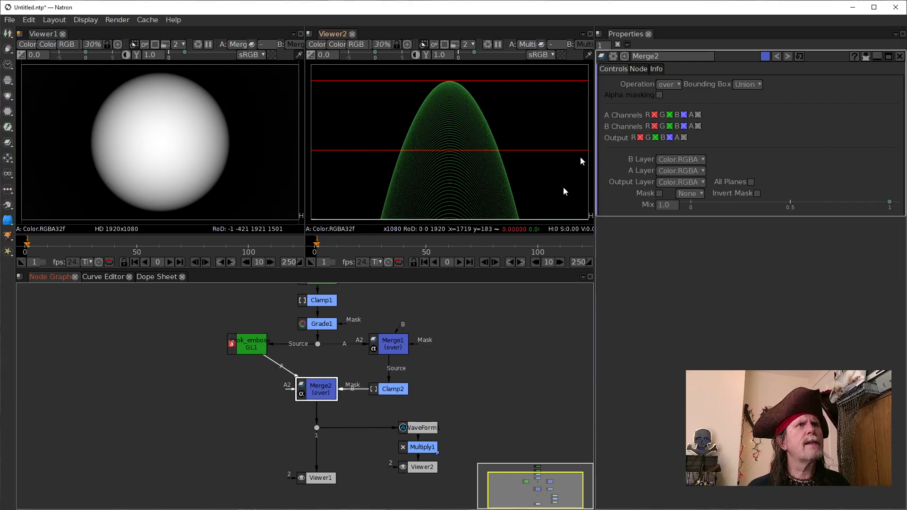
{"action": "left_click", "coordinate": [671, 84]}
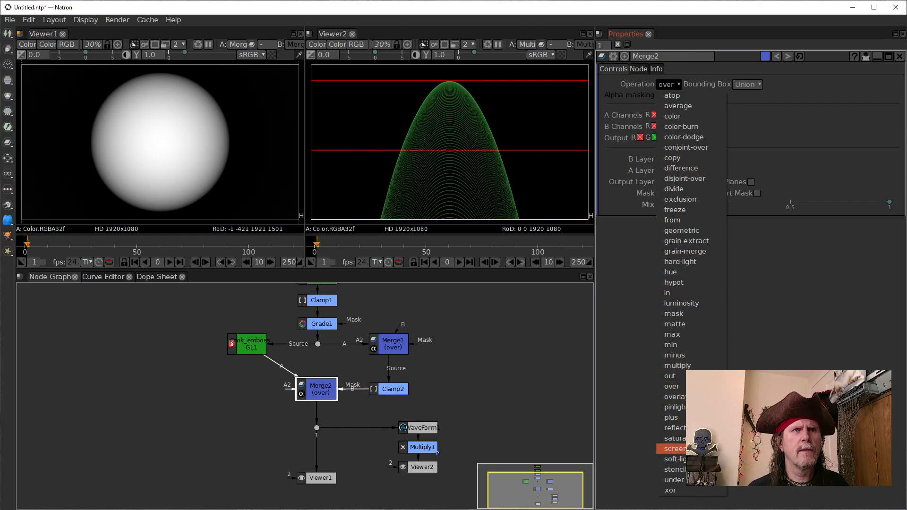
{"action": "left_click", "coordinate": [670, 449]}
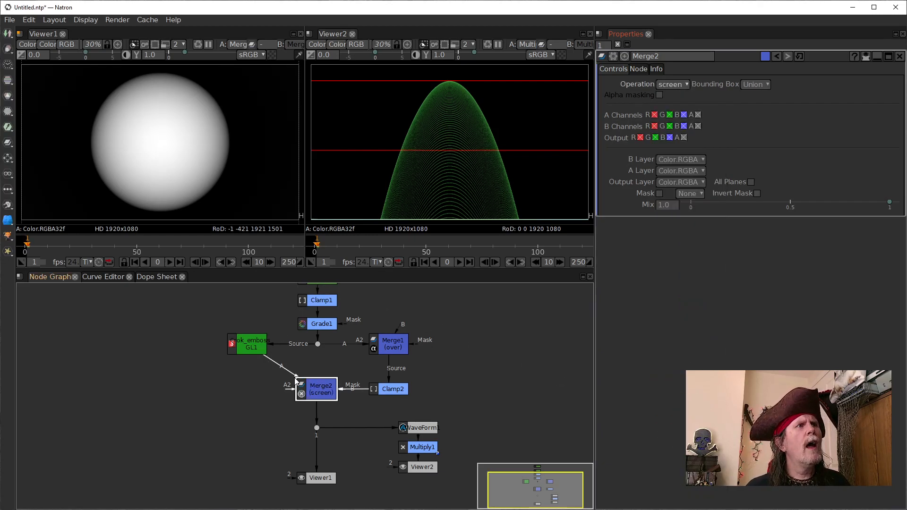
{"action": "left_click", "coordinate": [316, 391]}
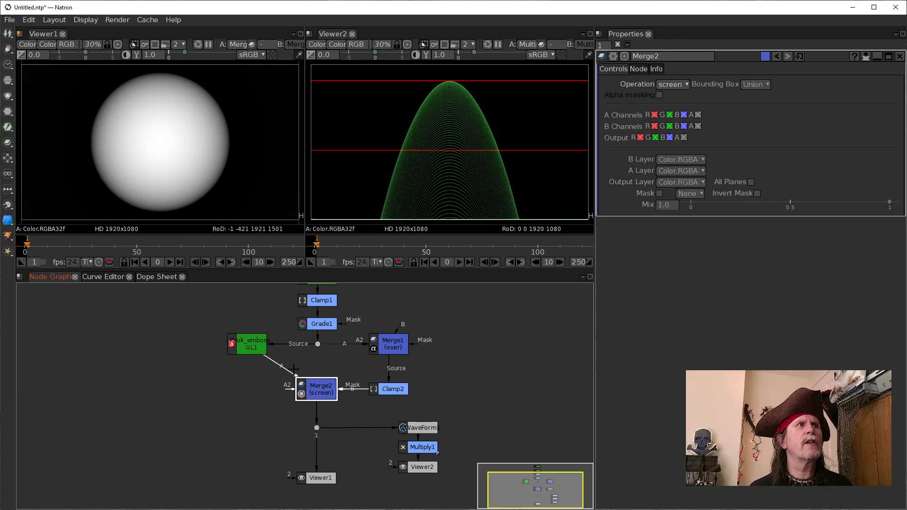
Step: Try the plus operation on Merge2 for comparison and return it to screen
{"action": "left_click", "coordinate": [672, 84]}
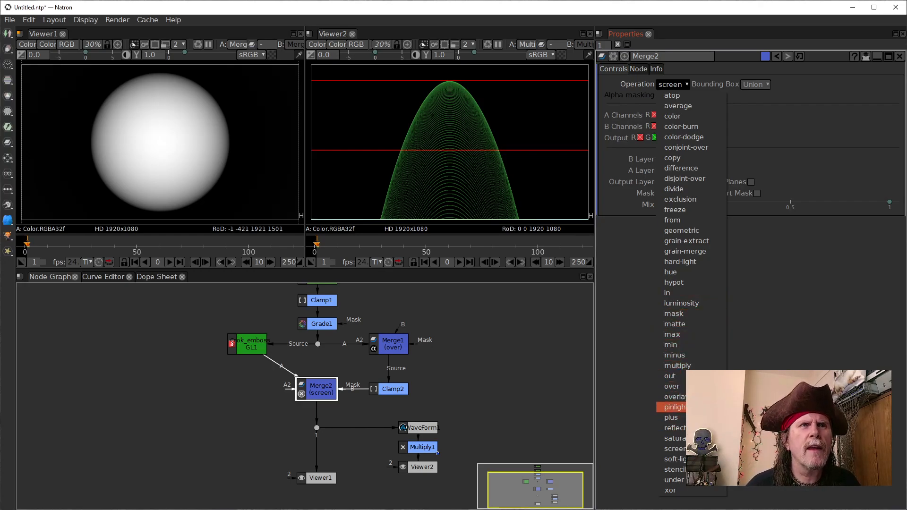
{"action": "left_click", "coordinate": [671, 417]}
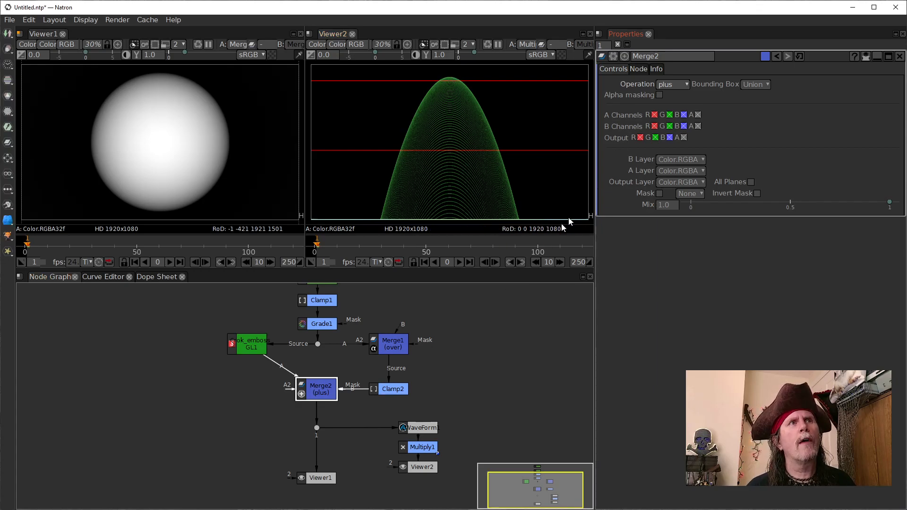
{"action": "left_click", "coordinate": [671, 84]}
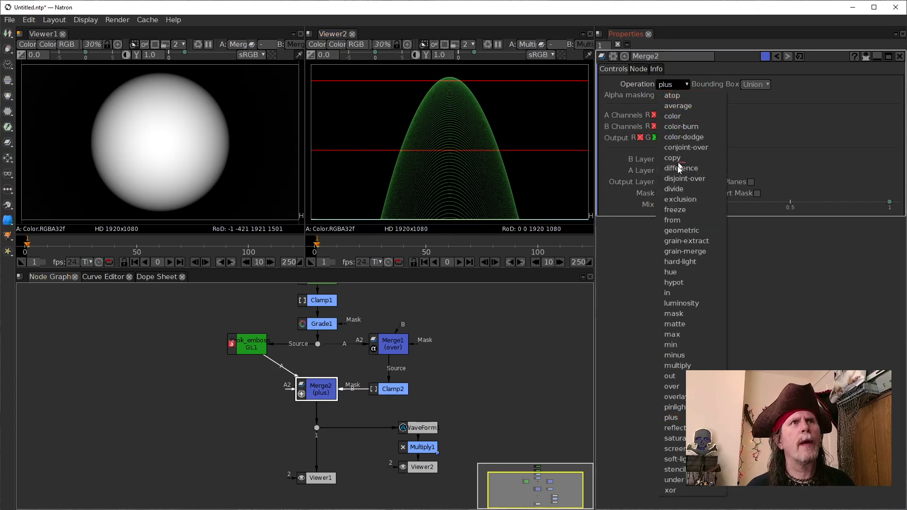
{"action": "left_click", "coordinate": [684, 450]}
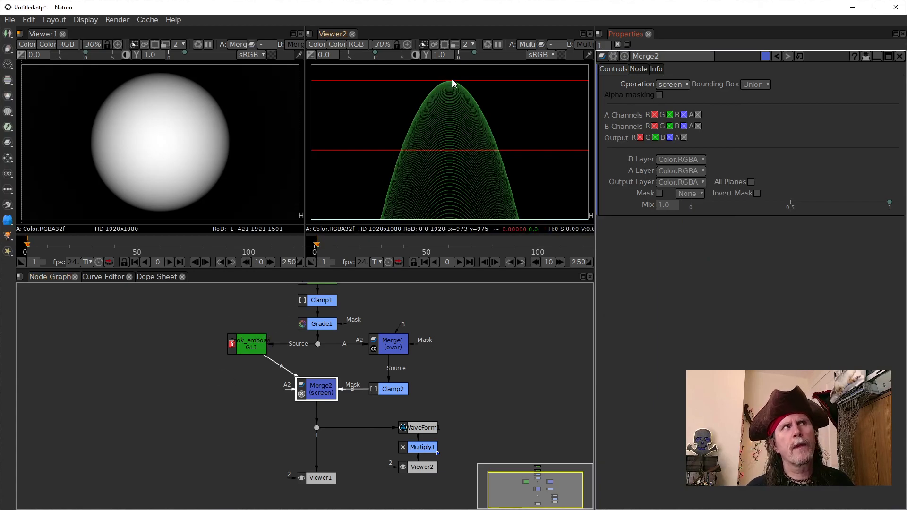
Step: Open the settings of Crok_emboss_GL1 and set its light position y to 540
{"action": "left_click_drag", "start_coordinate": [252, 346], "coordinate": [246, 345]}
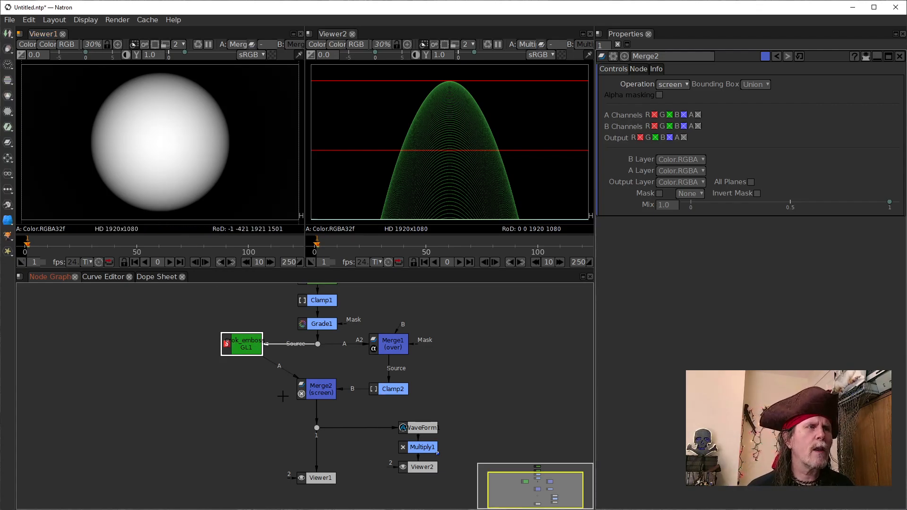
{"action": "double_click", "coordinate": [240, 349]}
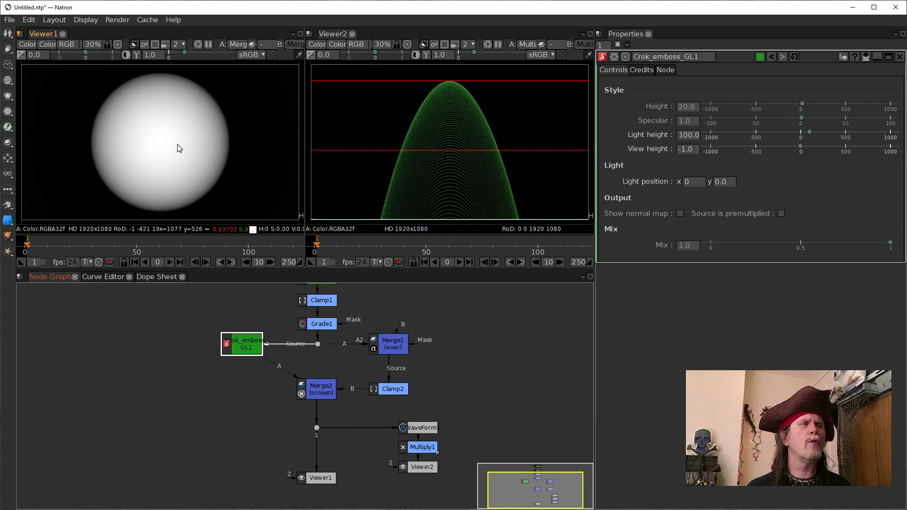
{"action": "left_click", "coordinate": [685, 121]}
{"action": "left_click", "coordinate": [725, 184]}
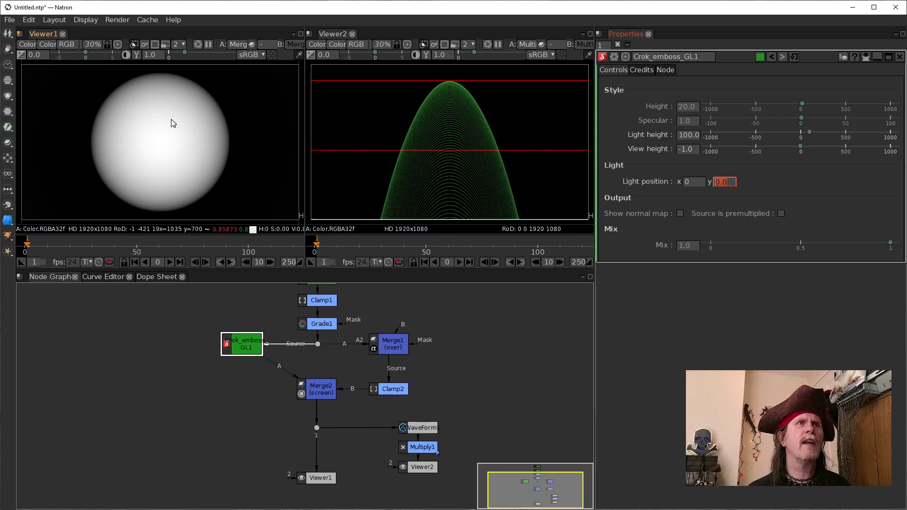
{"action": "left_click", "coordinate": [726, 184]}
{"action": "type", "text": "540"}
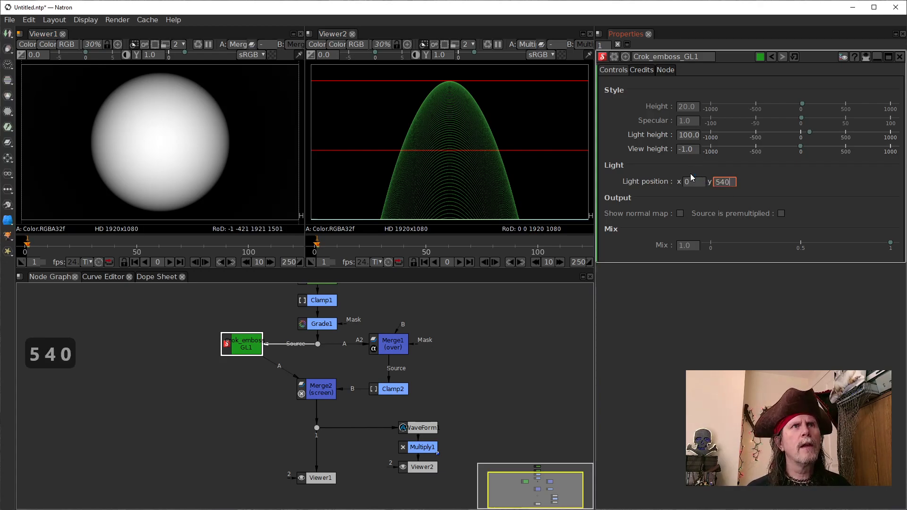
{"action": "key", "text": "Return"}
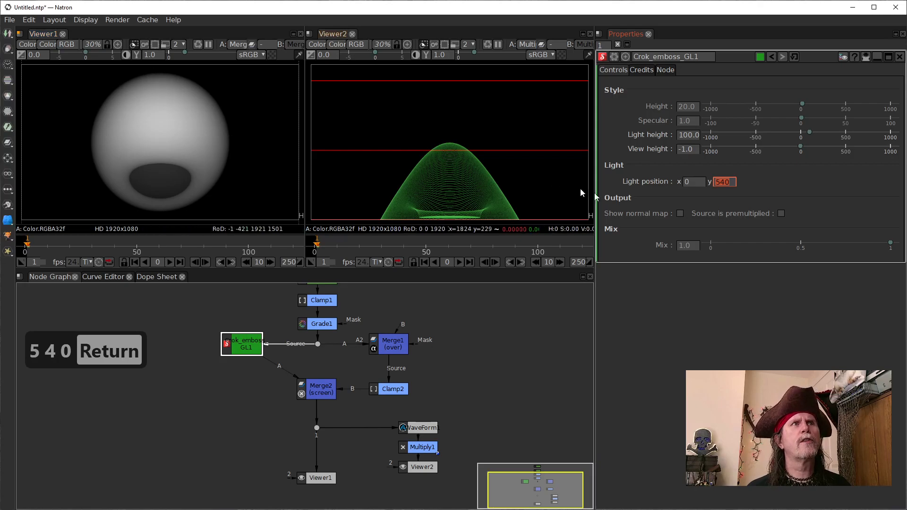
Step: Set the light position x of Crok_emboss_GL1 to -960
{"action": "left_click", "coordinate": [697, 183]}
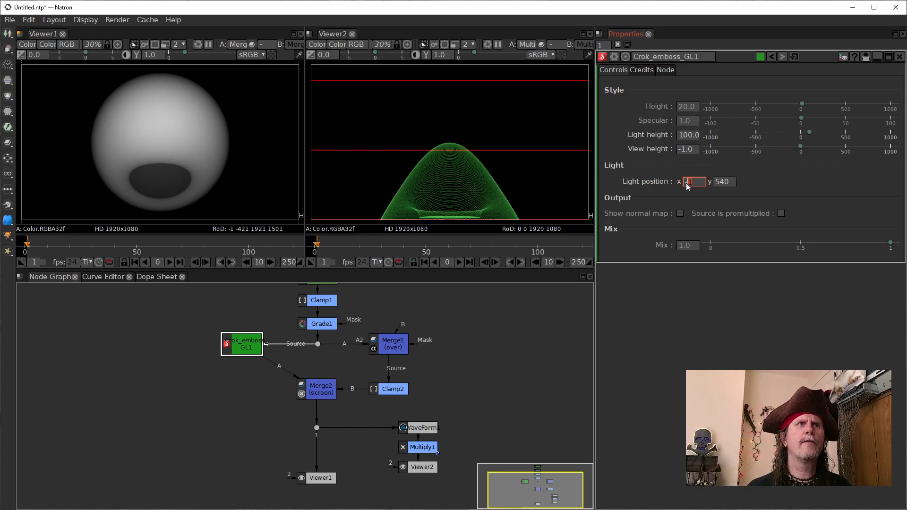
{"action": "type", "text": "0"}
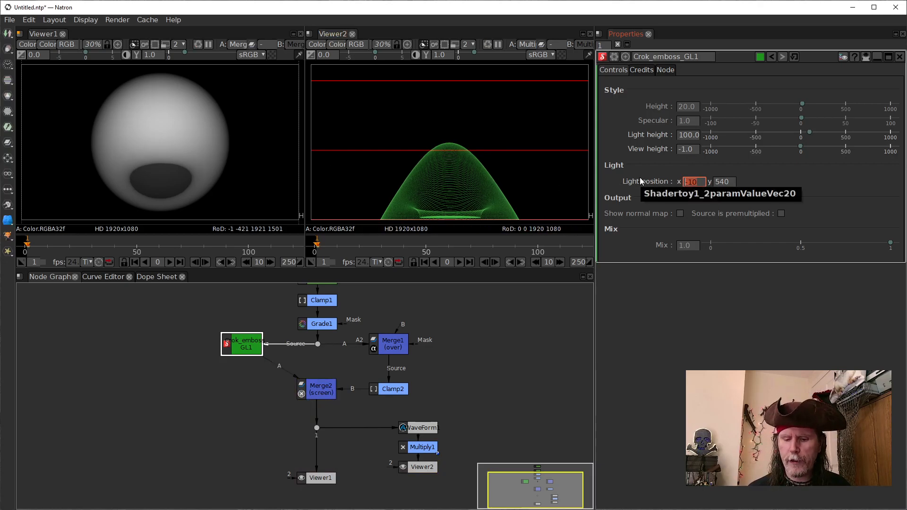
{"action": "type", "text": "-"}
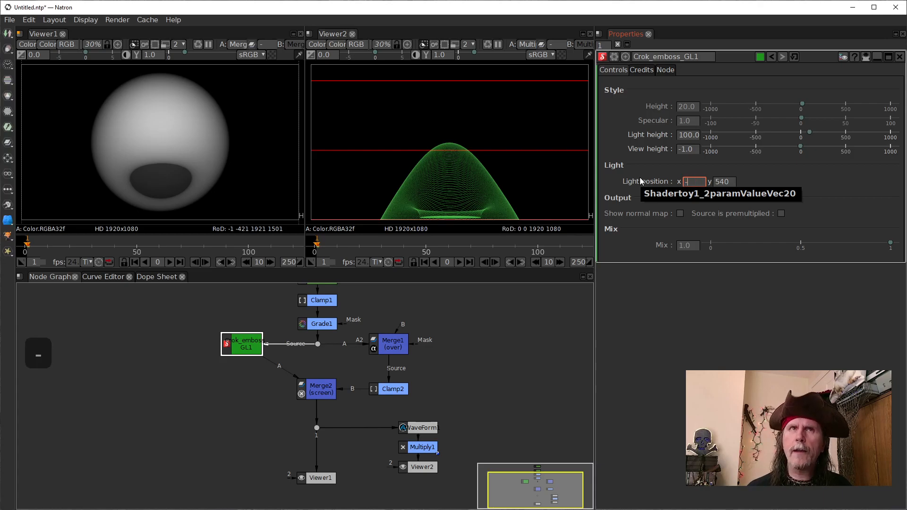
{"action": "type", "text": "960"}
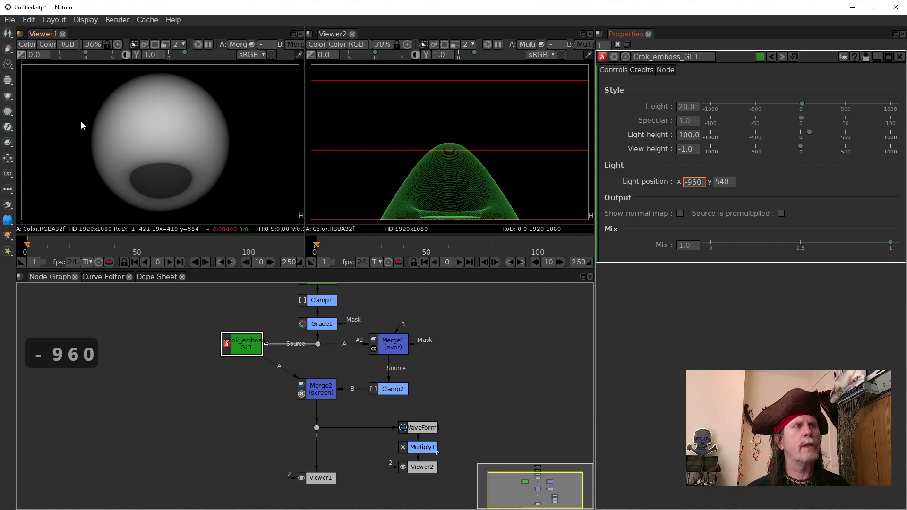
{"action": "key", "text": "Return"}
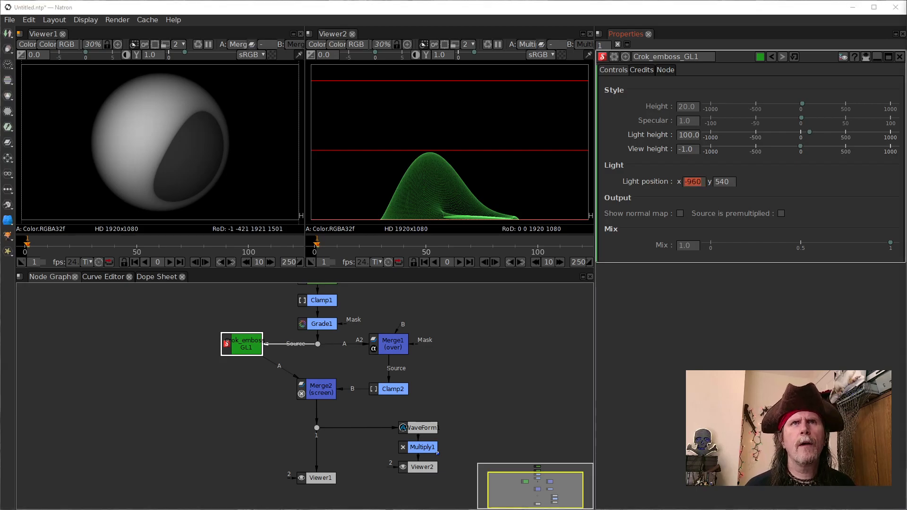
Step: Insert a Blur node between Crok_emboss_GL1 and Merge2, placed below the emboss node and level with Merge2
{"action": "left_click", "coordinate": [245, 348]}
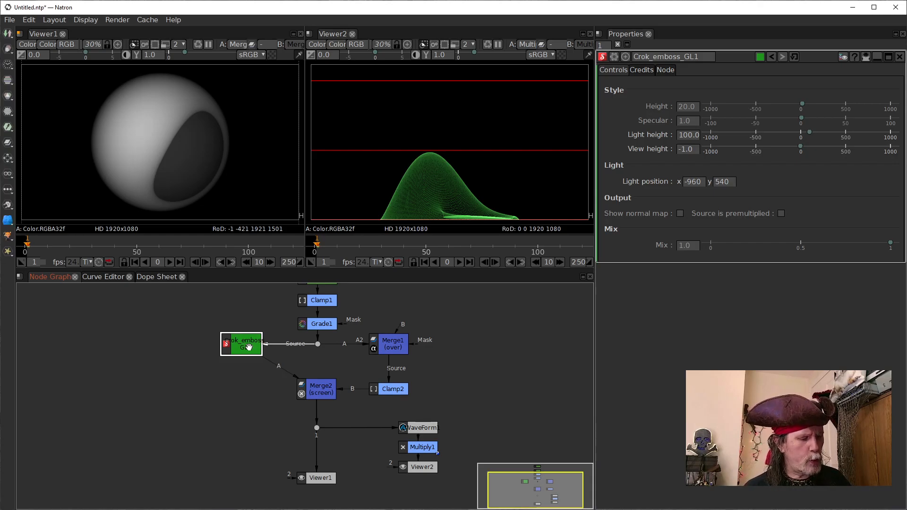
{"action": "key", "text": "Tab"}
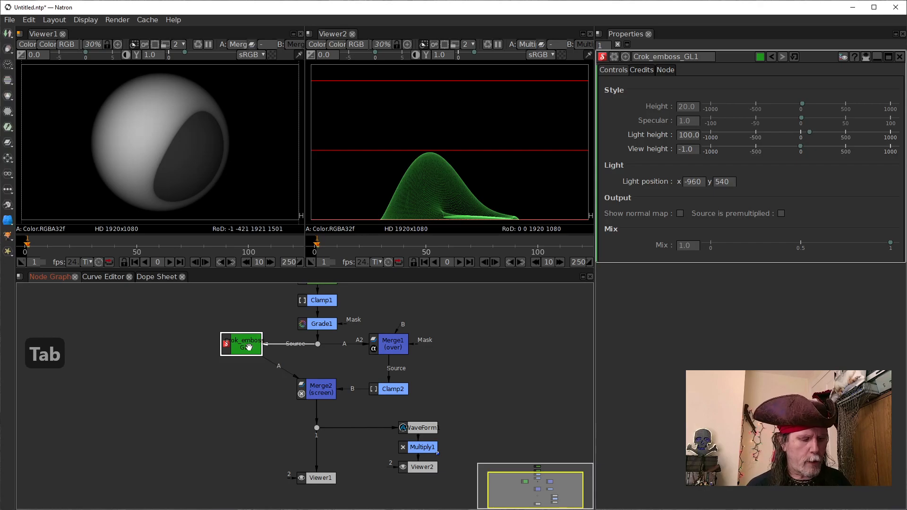
{"action": "type", "text": "blur"}
{"action": "key", "text": "Down"}
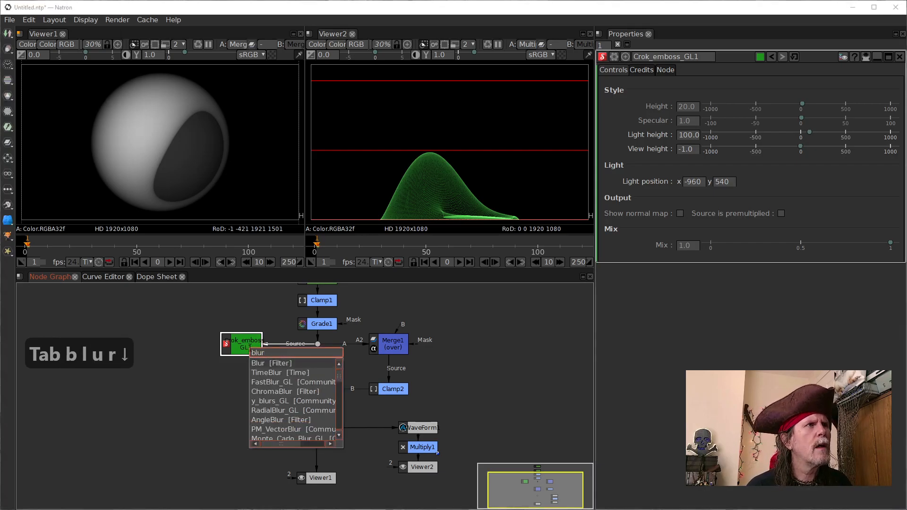
{"action": "key", "text": "Return"}
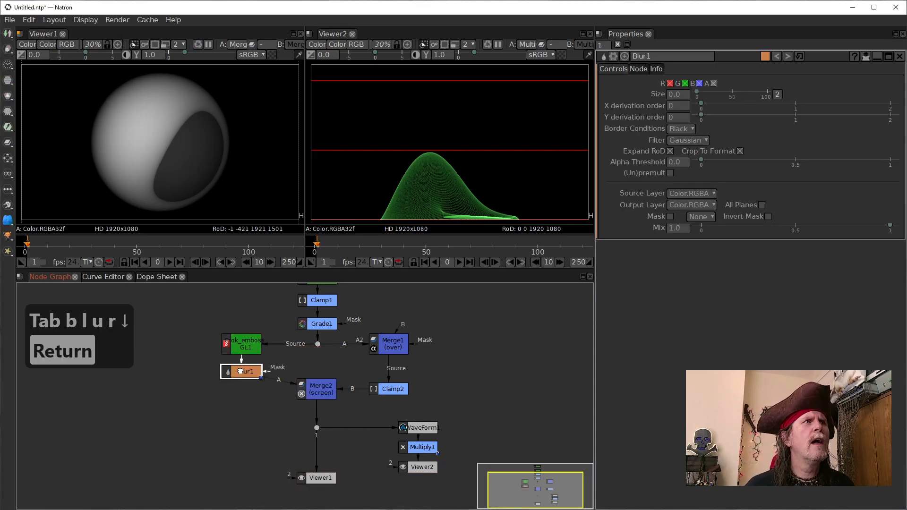
{"action": "left_click_drag", "start_coordinate": [238, 371], "coordinate": [237, 387]}
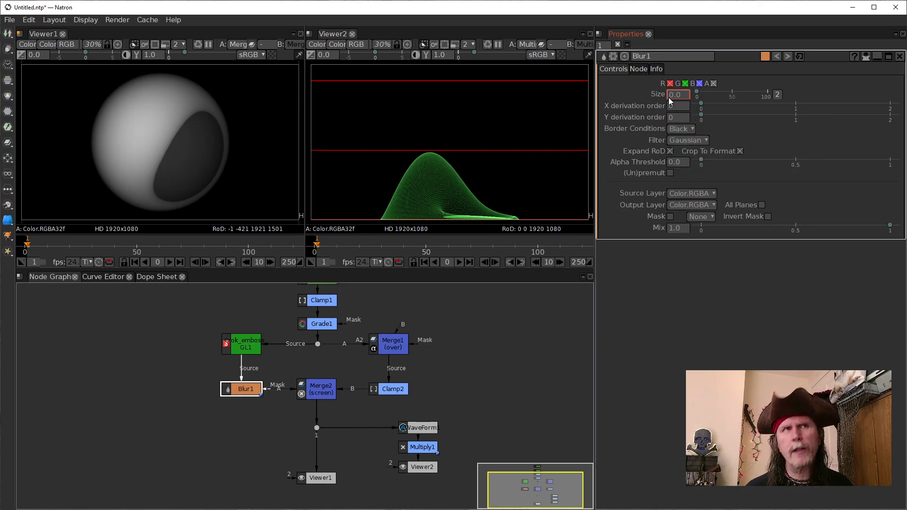
Step: Set the size of Blur1 to 50, and raise it gradually to 200
{"action": "type", "text": "5"}
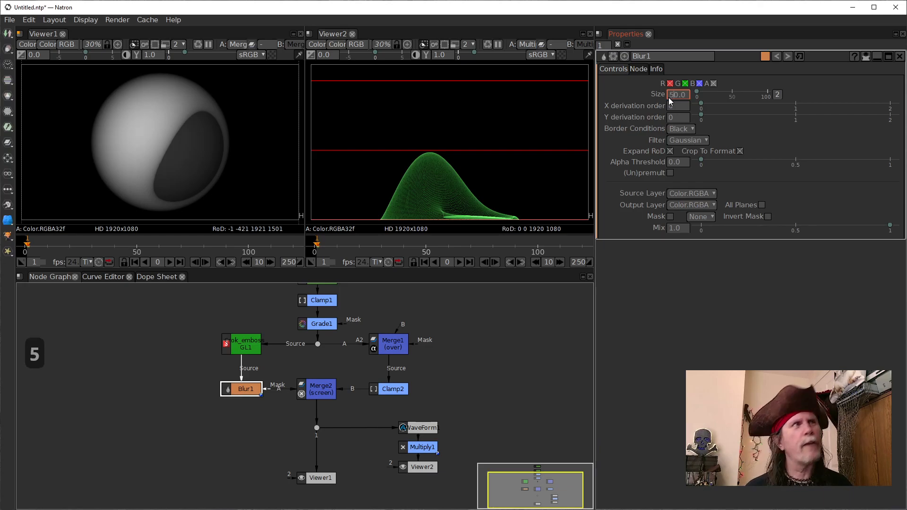
{"action": "key", "text": "Return"}
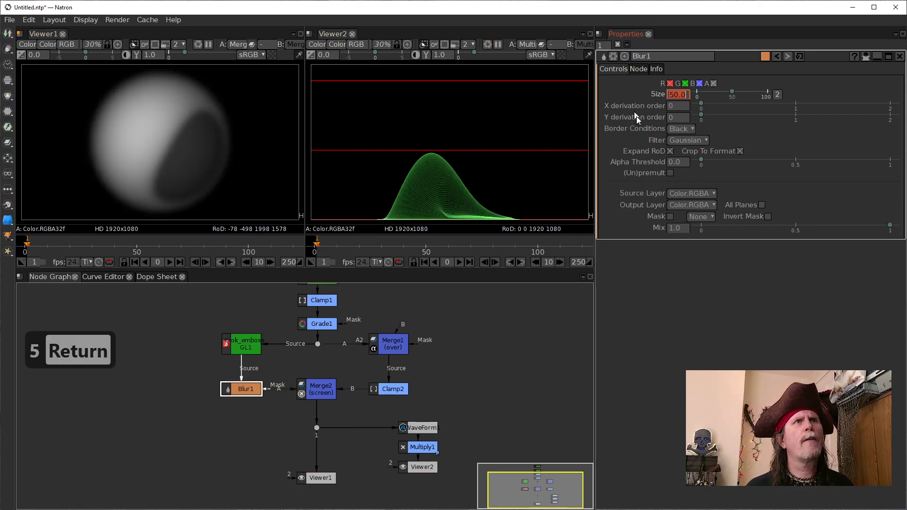
{"action": "scroll", "coordinate": [670, 95], "scroll_direction": "up", "scroll_amount": 5}
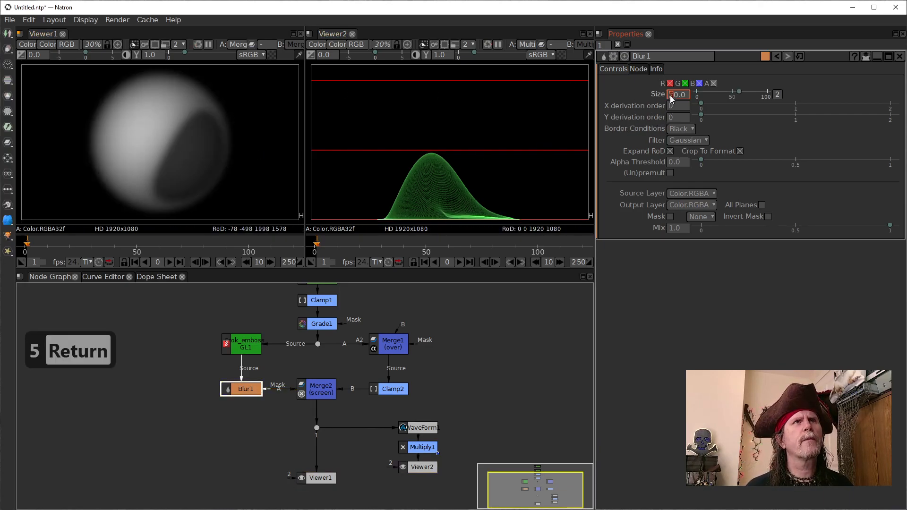
{"action": "scroll", "coordinate": [670, 95], "scroll_direction": "up", "scroll_amount": 1}
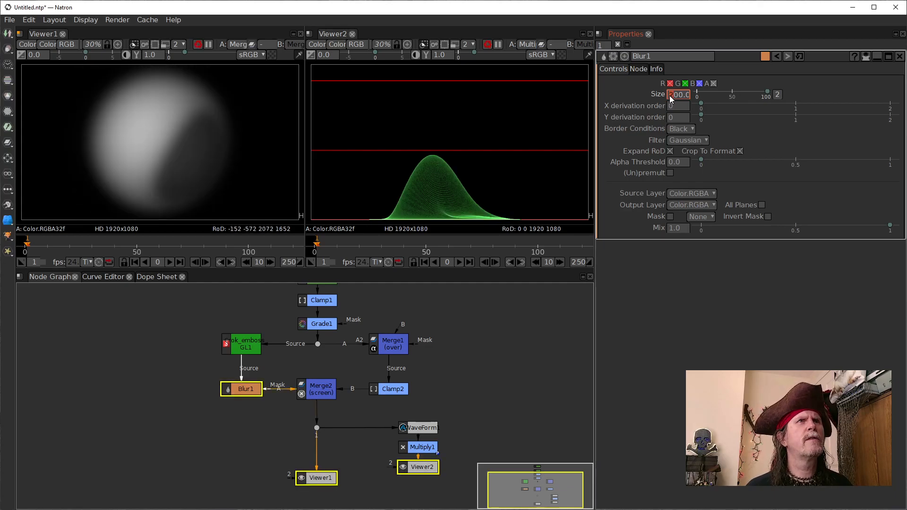
{"action": "scroll", "coordinate": [670, 96], "scroll_direction": "up", "scroll_amount": 1}
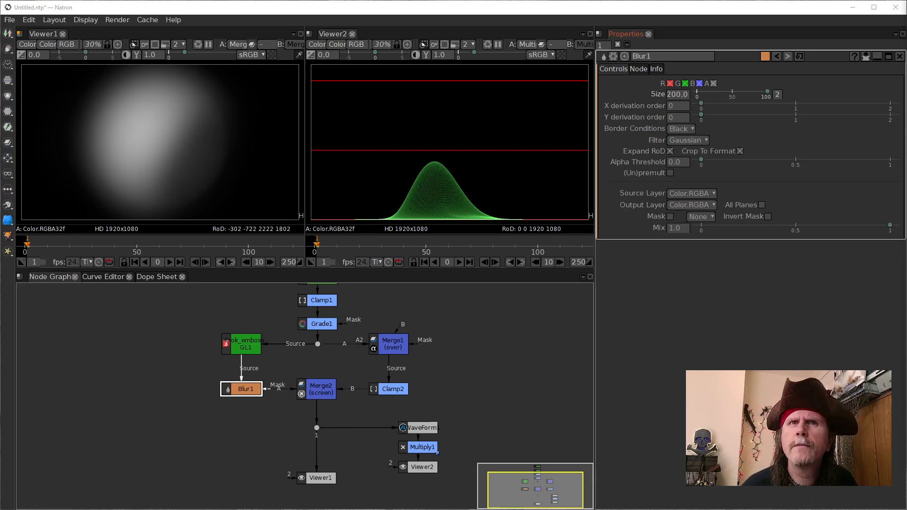
{"action": "key", "text": "1"}
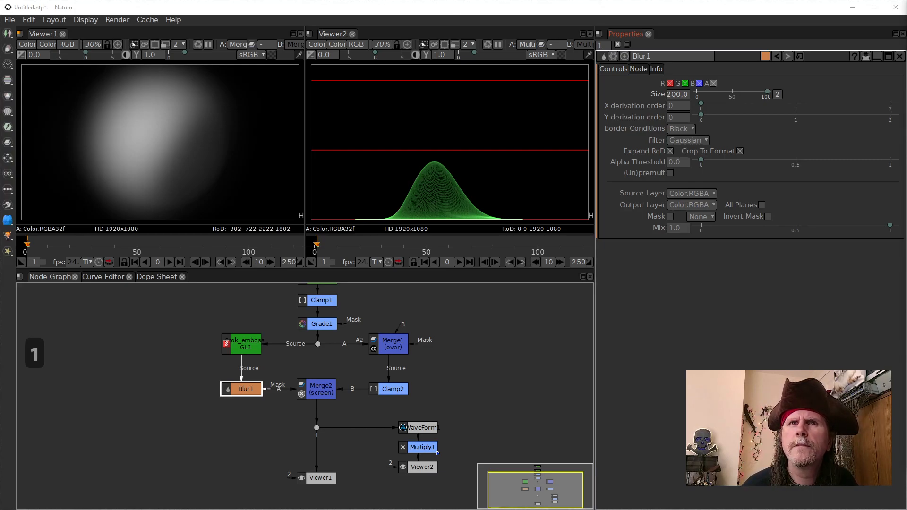
{"action": "key", "text": "1"}
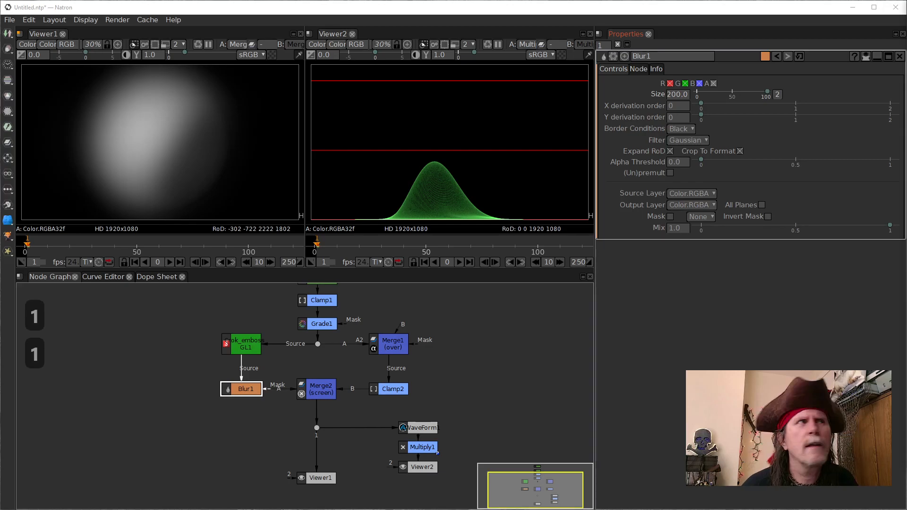
{"action": "key", "text": "1"}
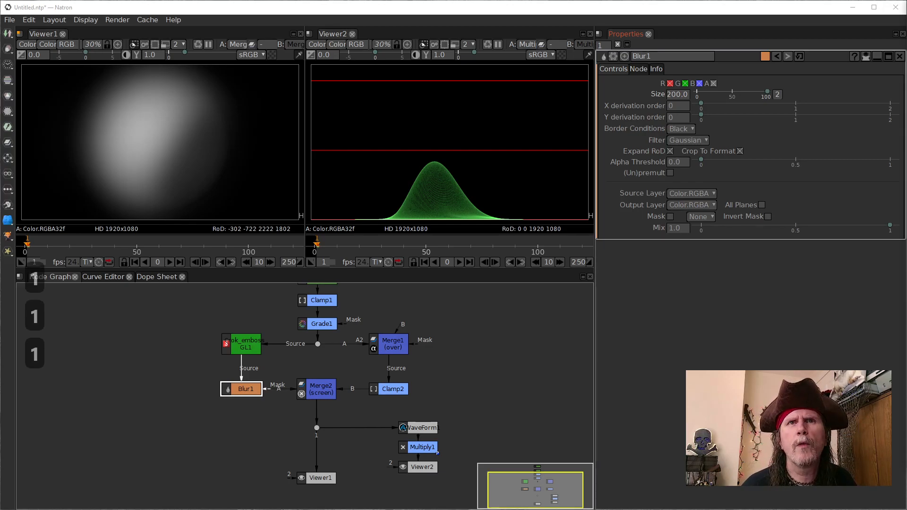
Step: Insert a dot between Crok_emboss_GL1 and Blur1, placed beside the emboss node with Blur1 directly beneath the dot
{"action": "left_click_drag", "start_coordinate": [246, 390], "coordinate": [230, 390]}
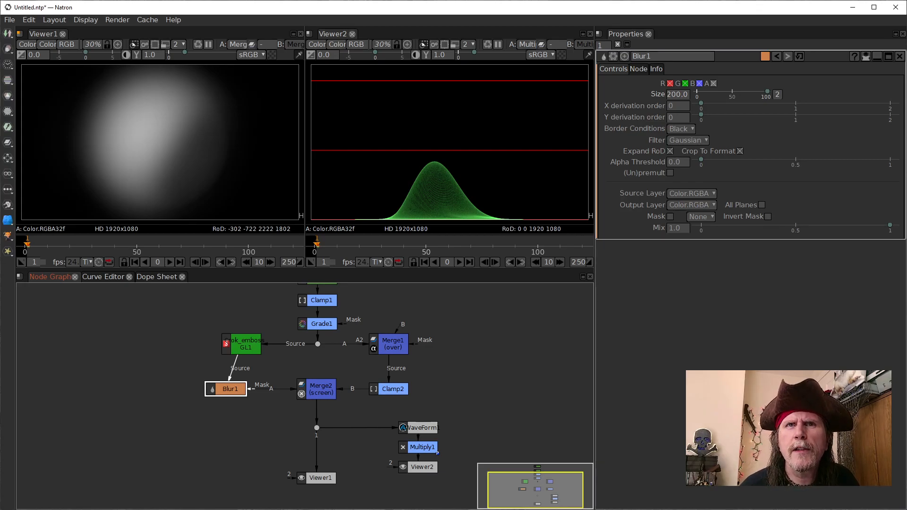
{"action": "mouse_move", "coordinate": [254, 346]}
{"action": "left_mouse_down"}
{"action": "mouse_move", "coordinate": [235, 346]}
{"action": "mouse_move", "coordinate": [255, 350]}
{"action": "left_mouse_up"}
{"action": "left_click_drag", "start_coordinate": [239, 389], "coordinate": [192, 344]}
{"action": "left_click", "coordinate": [243, 347]}
{"action": "key", "text": "period"}
{"action": "left_click", "coordinate": [199, 394]}
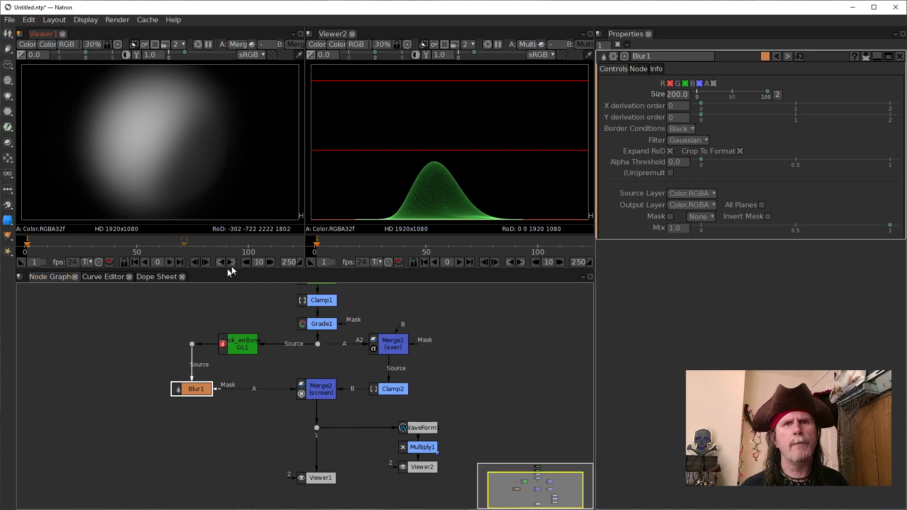
Step: Shift the dot and Blur1 slightly farther away from Crok_emboss_GL1, keeping Blur1 directly beneath the dot
{"action": "left_click", "coordinate": [241, 344]}
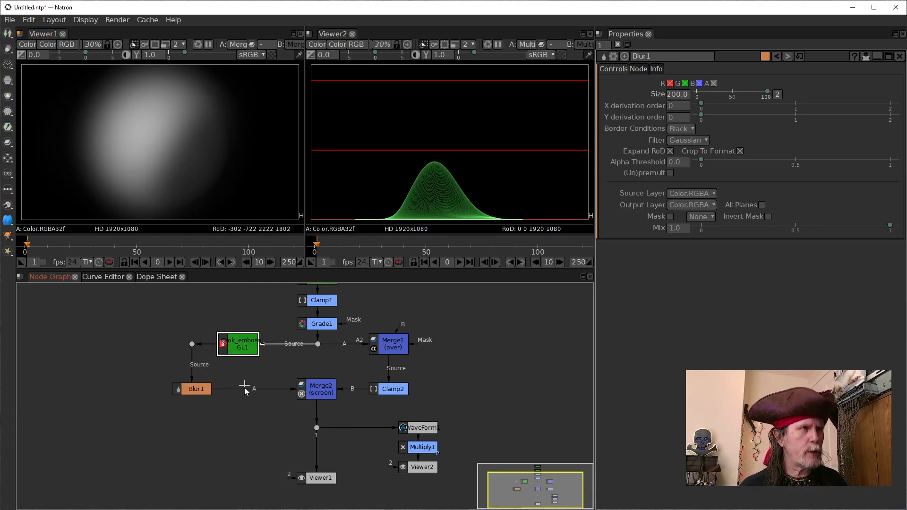
{"action": "left_click_drag", "start_coordinate": [192, 350], "coordinate": [183, 354]}
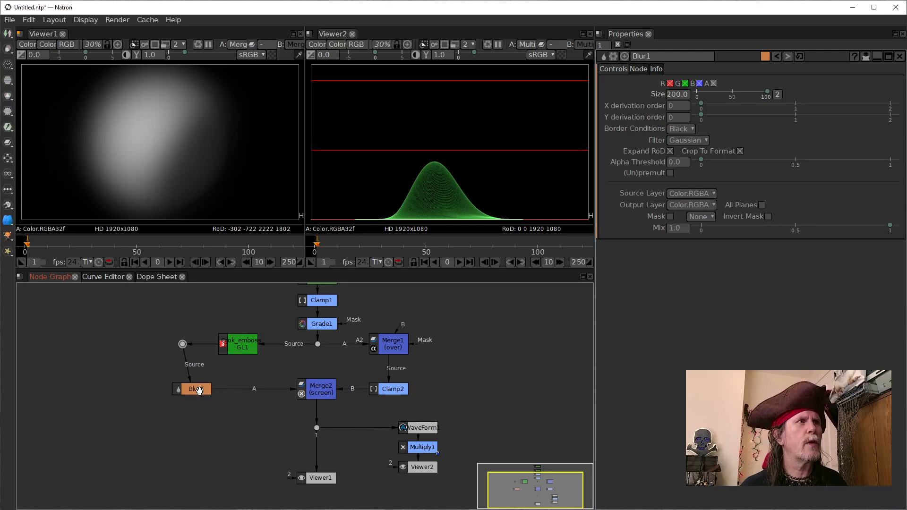
{"action": "left_click_drag", "start_coordinate": [195, 389], "coordinate": [185, 389]}
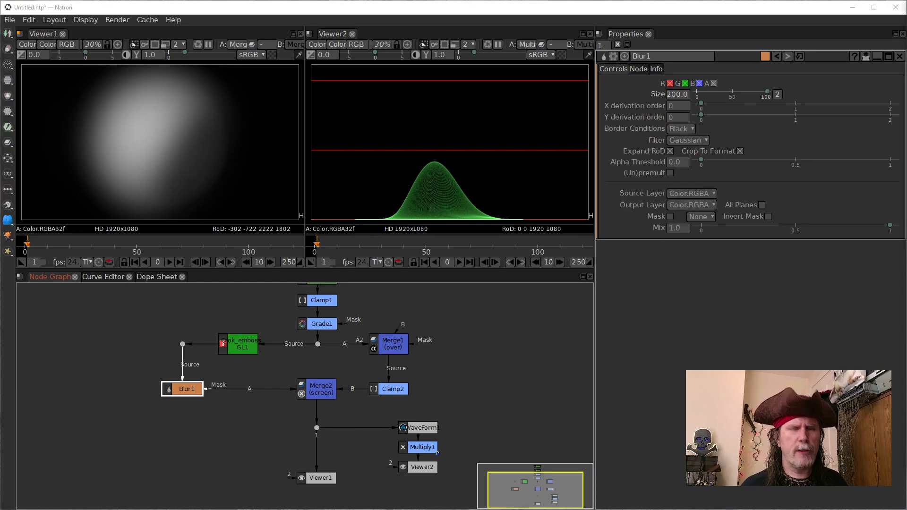
Step: Compare the alpha channel of Crok_emboss_GL1 with that of Blur1 in Viewer1
{"action": "key", "text": "1"}
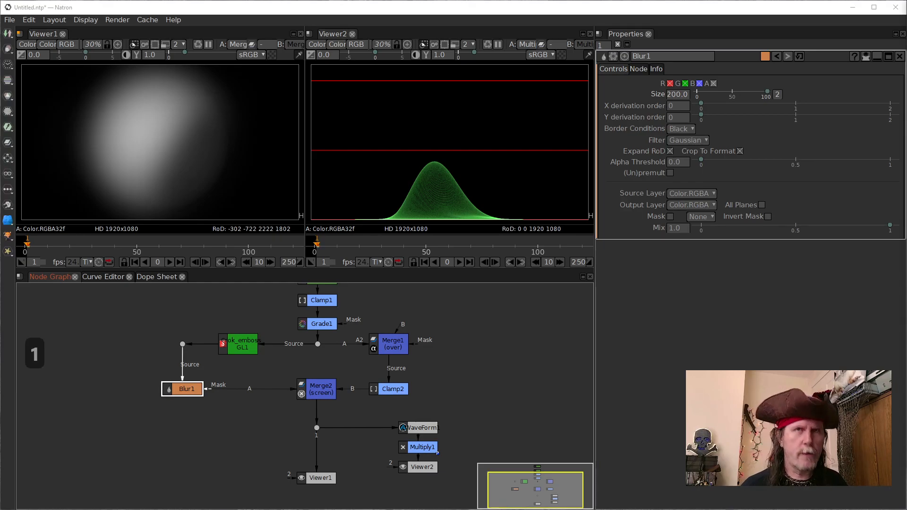
{"action": "key", "text": "a"}
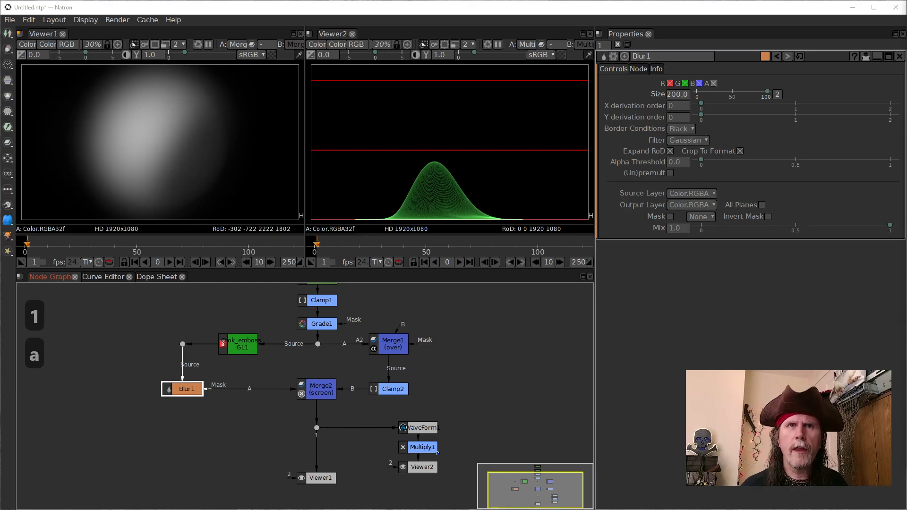
{"action": "key", "text": "a"}
{"action": "key", "text": "a"}
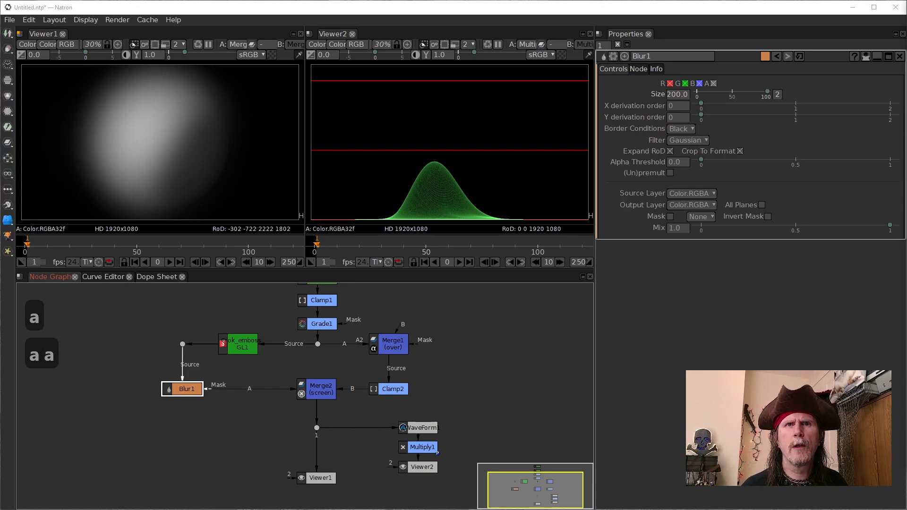
{"action": "left_click", "coordinate": [239, 349]}
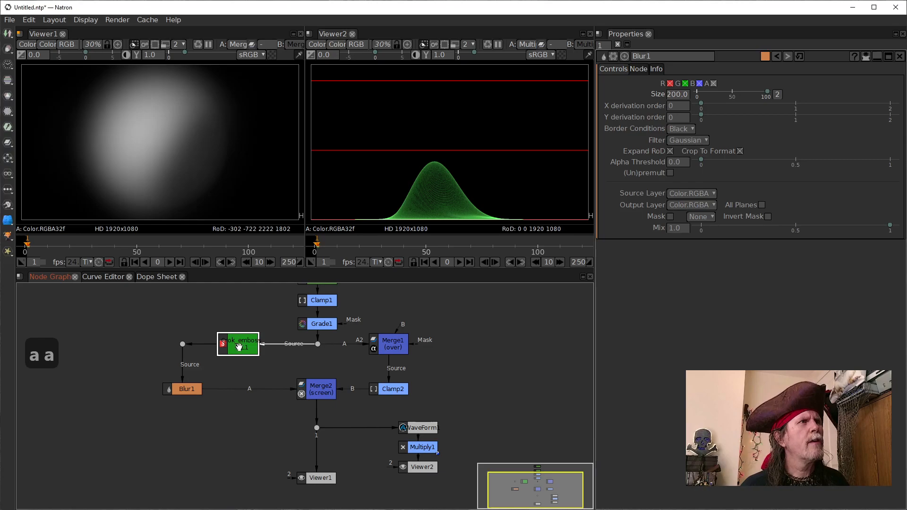
{"action": "key", "text": "1"}
{"action": "key", "text": "a"}
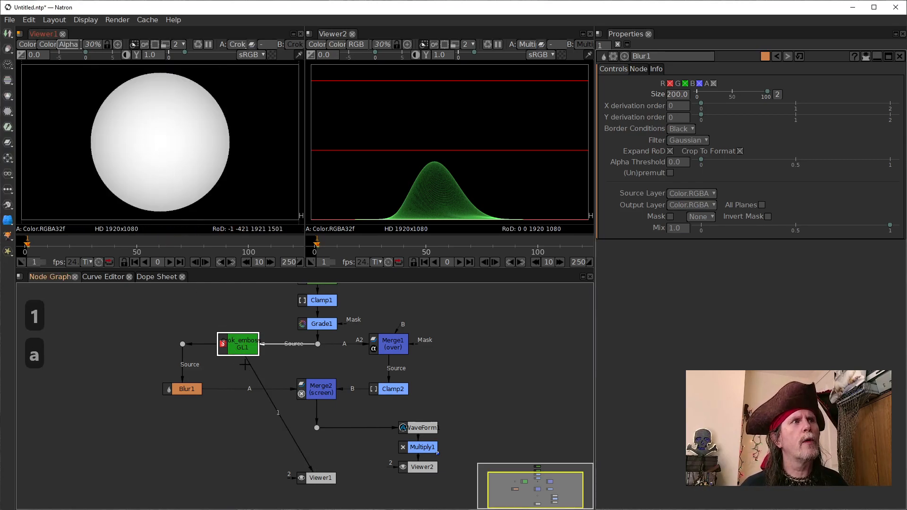
{"action": "left_click", "coordinate": [187, 393]}
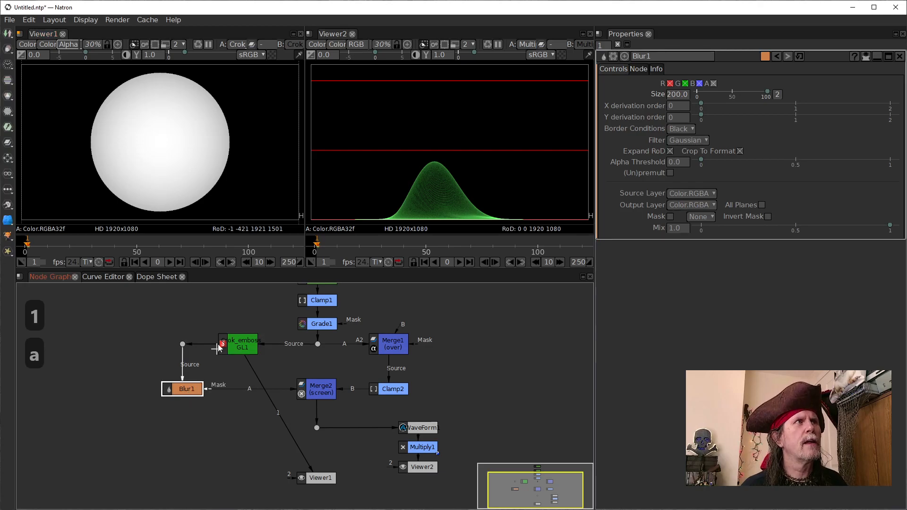
{"action": "key", "text": "1"}
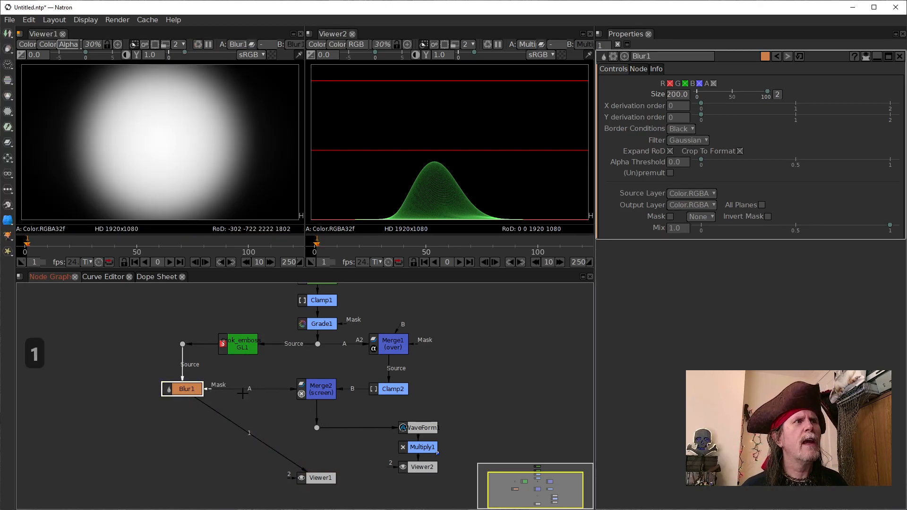
{"action": "left_click_drag", "start_coordinate": [297, 388], "coordinate": [191, 391]}
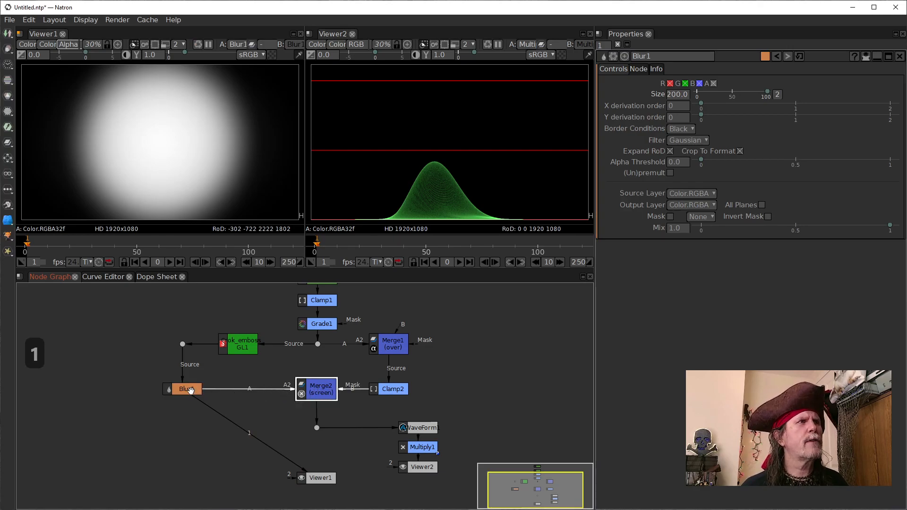
{"action": "key", "text": "m"}
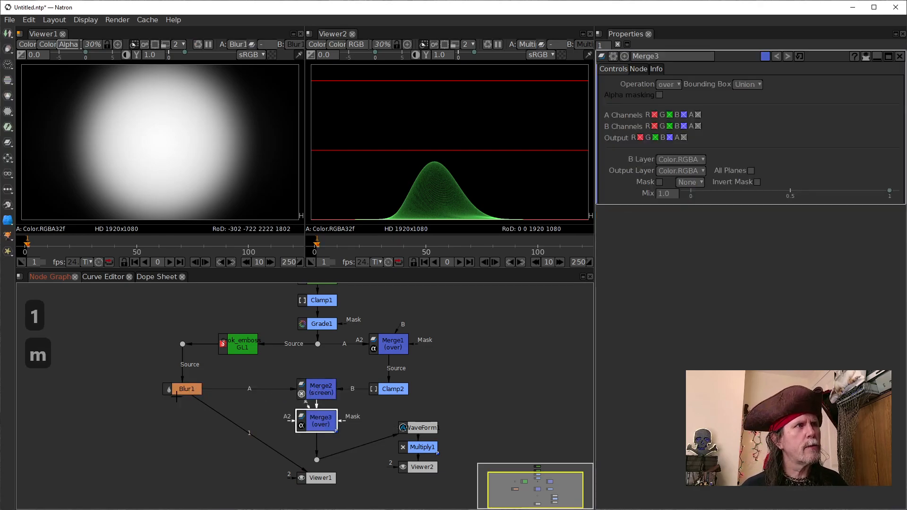
{"action": "key", "text": "Delete"}
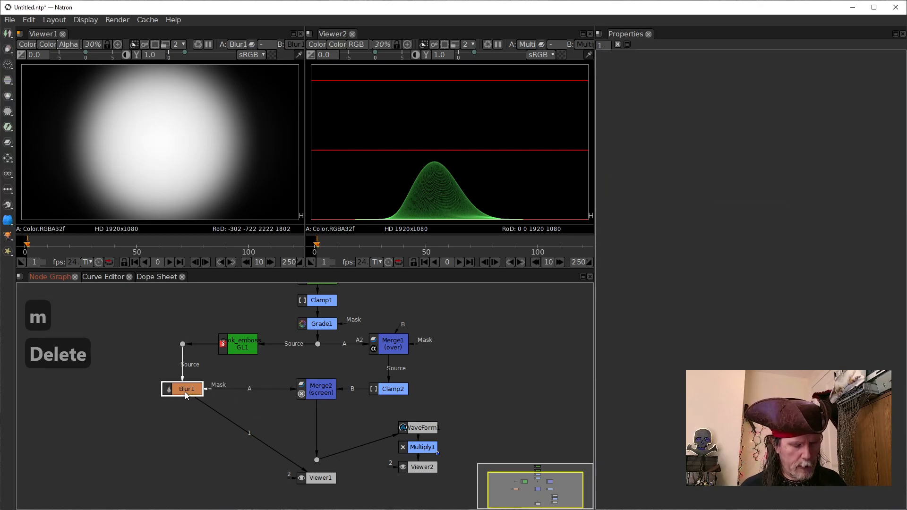
Step: Insert a Merge node set to over between Blur1 and Merge2, with Blur1 as its A input and Crok_emboss_GL1 as its mask
{"action": "key", "text": "m"}
{"action": "left_click_drag", "start_coordinate": [192, 414], "coordinate": [188, 389]}
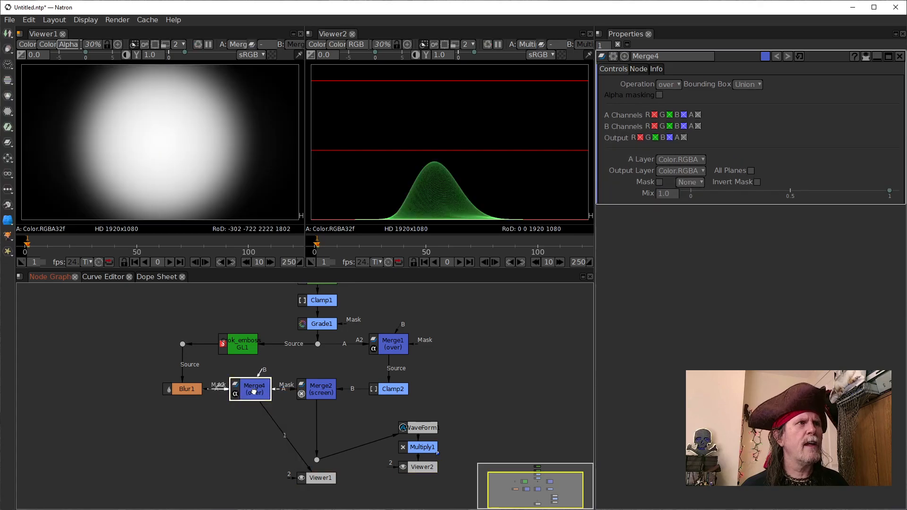
{"action": "mouse_move", "coordinate": [253, 384]}
{"action": "left_mouse_down"}
{"action": "mouse_move", "coordinate": [252, 372]}
{"action": "mouse_move", "coordinate": [291, 361]}
{"action": "mouse_move", "coordinate": [243, 349]}
{"action": "mouse_move", "coordinate": [244, 395]}
{"action": "left_mouse_up"}
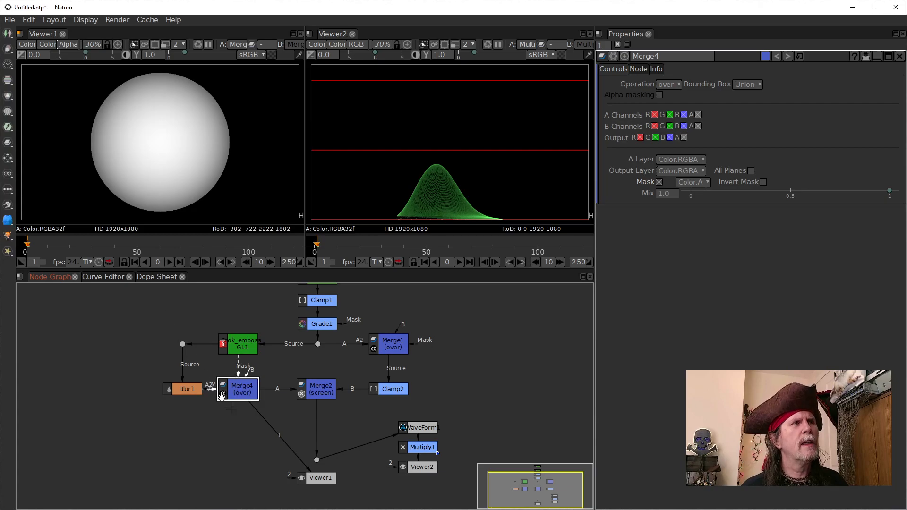
Step: Compare the alpha channels of Blur1, Merge4 and Crok_emboss_GL1 in Viewer1, ending on Merge4
{"action": "left_click", "coordinate": [188, 390]}
{"action": "key", "text": "1"}
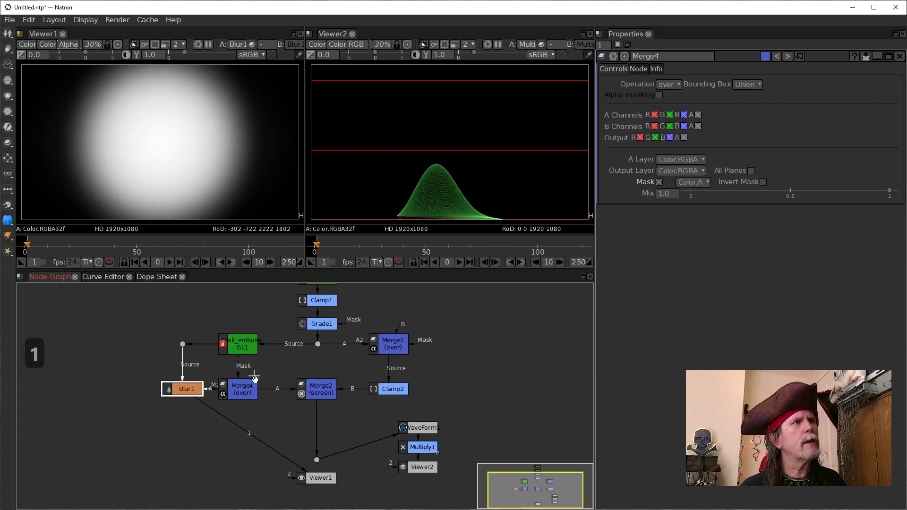
{"action": "left_click", "coordinate": [242, 390]}
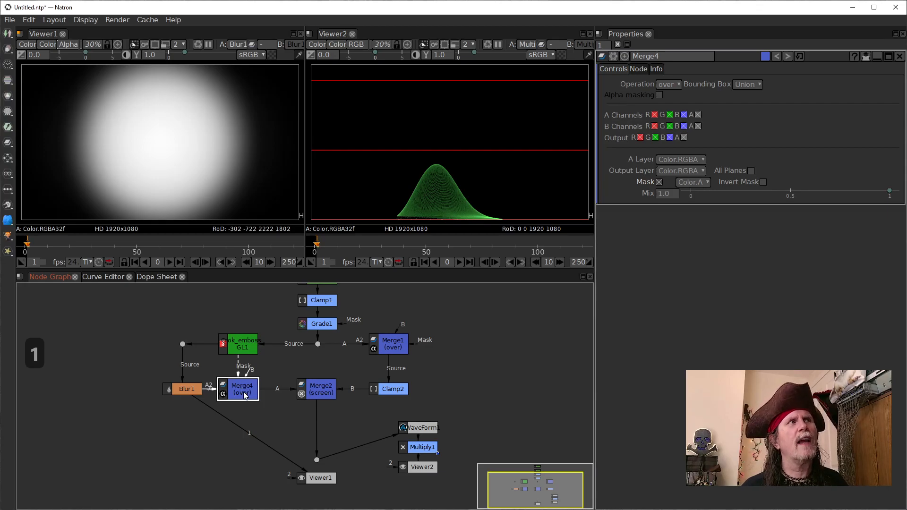
{"action": "key", "text": "1"}
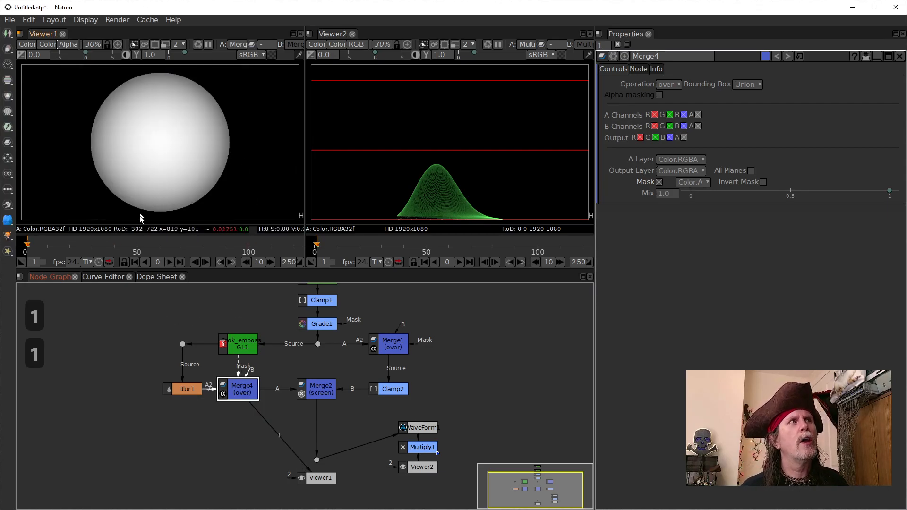
{"action": "left_click", "coordinate": [244, 349]}
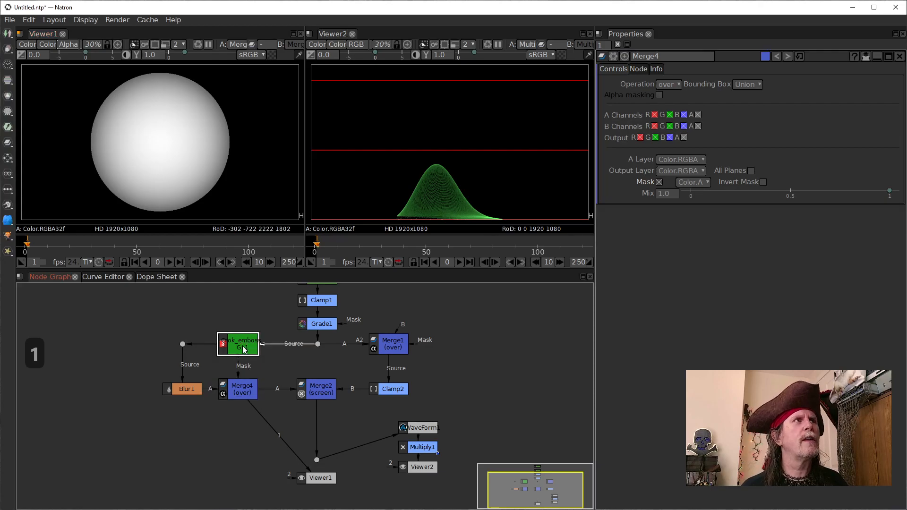
{"action": "key", "text": "1"}
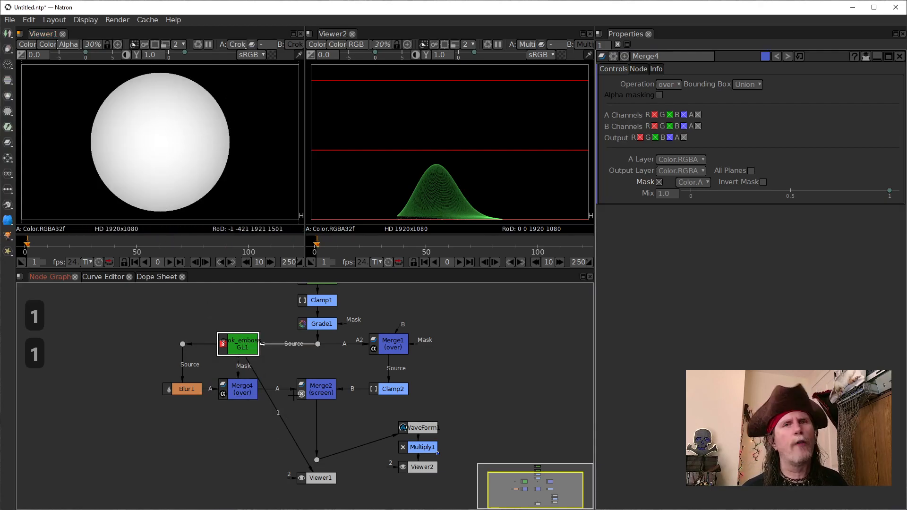
{"action": "left_click", "coordinate": [238, 393]}
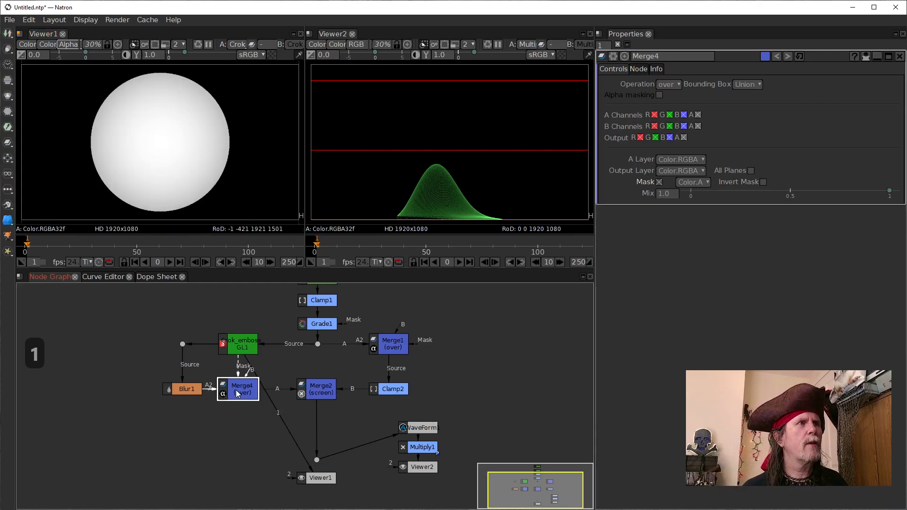
{"action": "key", "text": "1"}
Step: Connect Viewer1 to the dot fed by Merge2 and place the viewer below that dot
{"action": "left_click", "coordinate": [313, 395]}
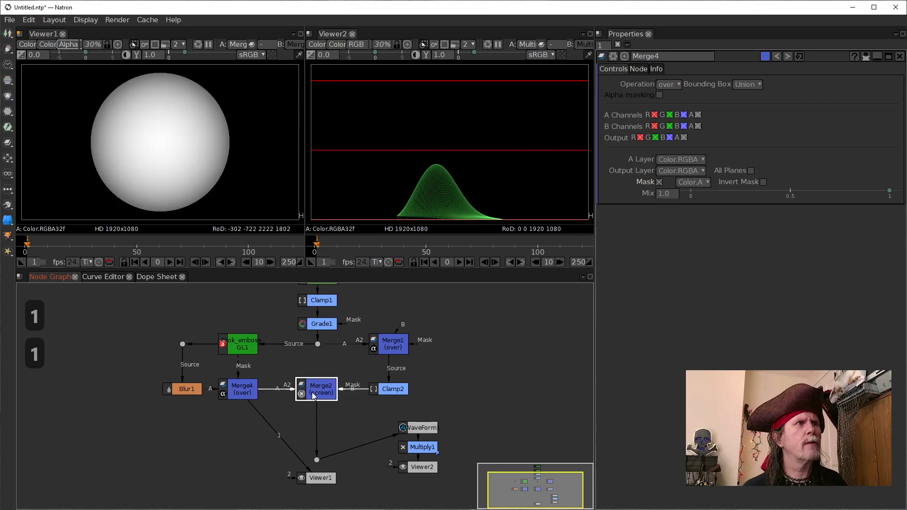
{"action": "key", "text": "1"}
{"action": "mouse_move", "coordinate": [317, 475]}
{"action": "left_mouse_down"}
{"action": "mouse_move", "coordinate": [306, 491]}
{"action": "mouse_move", "coordinate": [316, 460]}
{"action": "left_mouse_up"}
Step: Open the properties of Crok_emboss_GL1 and compare the alpha of Blur1, the dot above it and the emboss node in Viewer1
{"action": "left_click", "coordinate": [245, 346]}
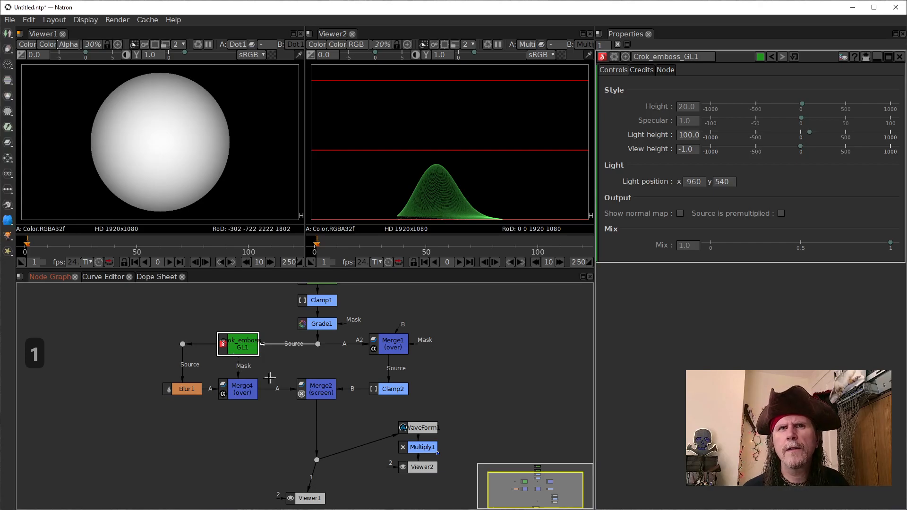
{"action": "left_click", "coordinate": [190, 390]}
{"action": "key", "text": "1"}
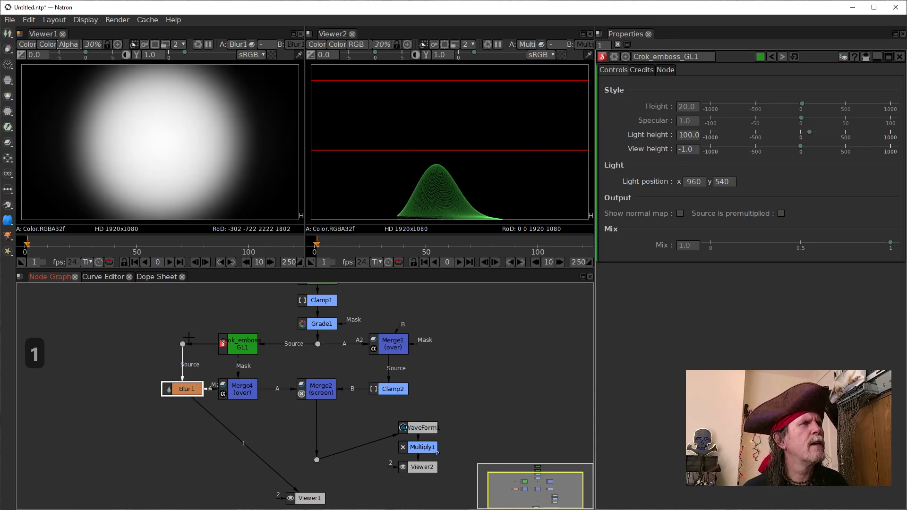
{"action": "left_click", "coordinate": [225, 342]}
{"action": "left_click", "coordinate": [182, 344]}
{"action": "key", "text": "1"}
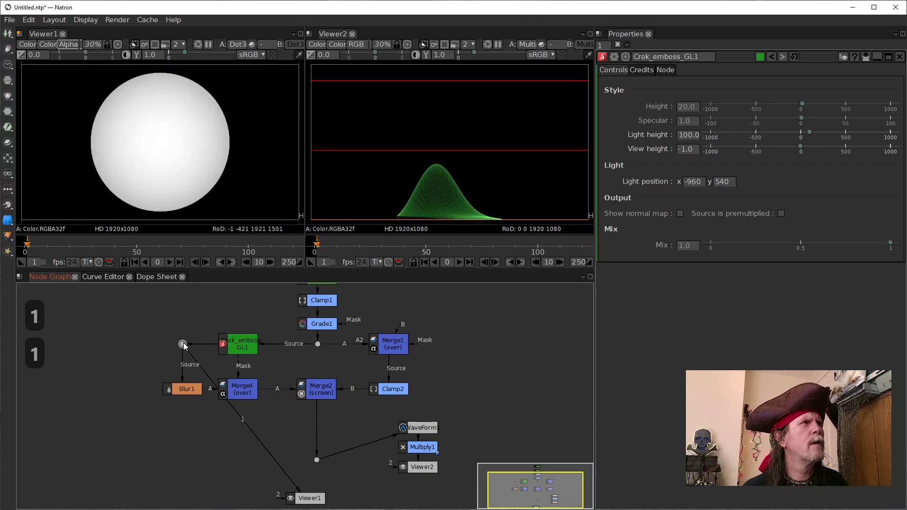
{"action": "left_click", "coordinate": [230, 350]}
{"action": "key", "text": "1"}
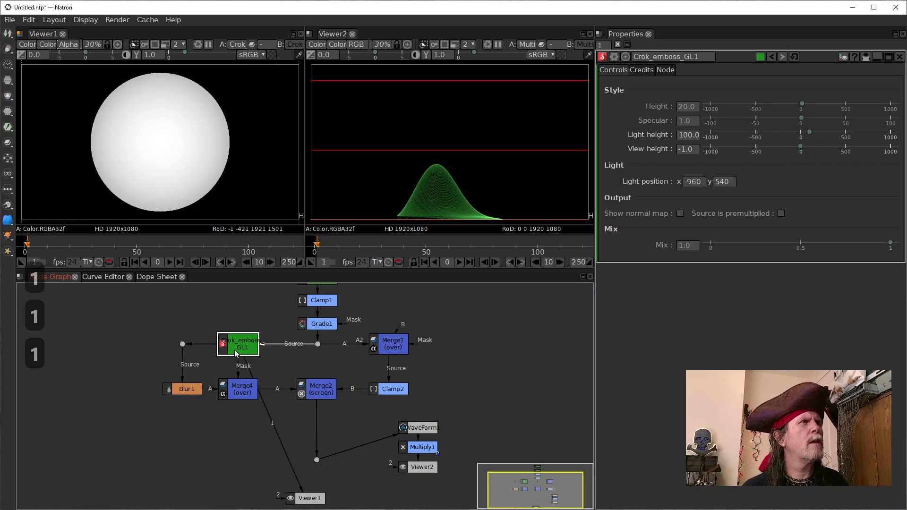
Step: Switch Viewer1 back to RGB and compare the Crok_emboss_GL1, Blur1 and Merge4 outputs, ending on the emboss node
{"action": "left_click", "coordinate": [180, 166]}
{"action": "key", "text": "a"}
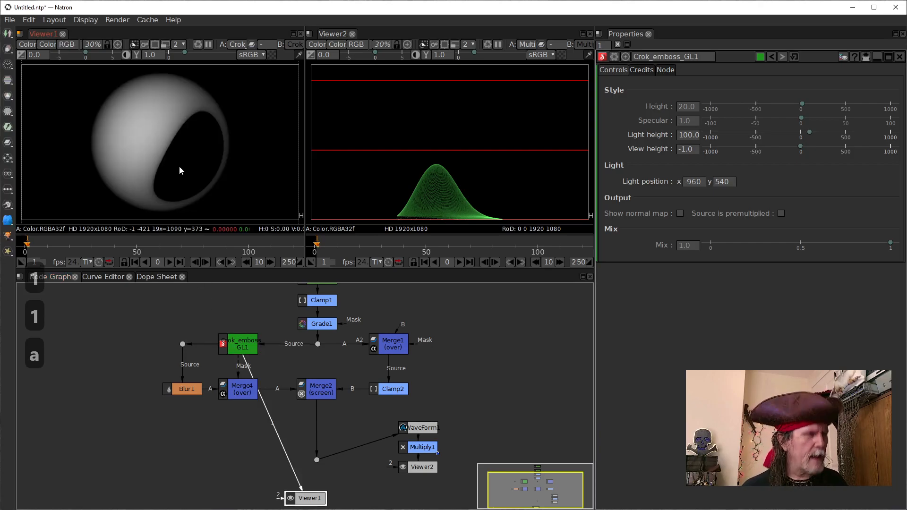
{"action": "left_click", "coordinate": [186, 390]}
{"action": "key", "text": "1"}
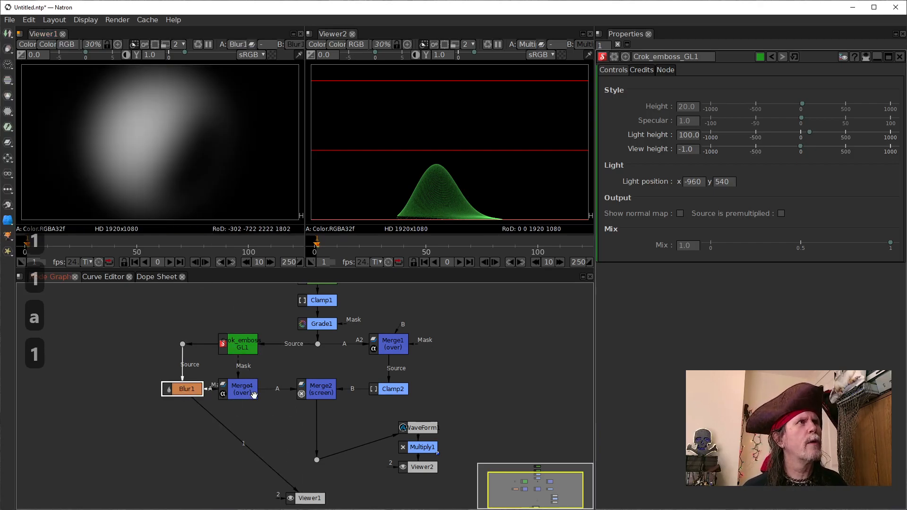
{"action": "left_click", "coordinate": [241, 388]}
{"action": "key", "text": "1"}
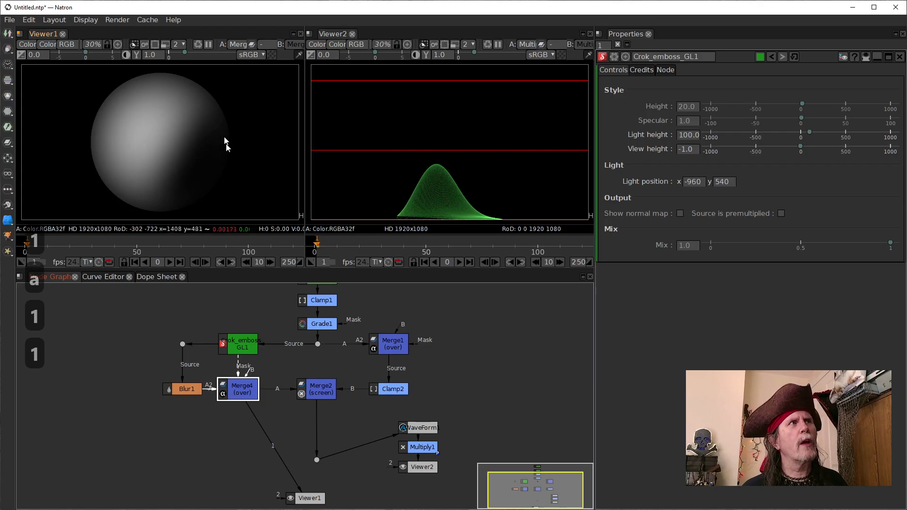
{"action": "left_click", "coordinate": [180, 389]}
{"action": "key", "text": "1"}
{"action": "left_click", "coordinate": [252, 340]}
{"action": "key", "text": "1"}
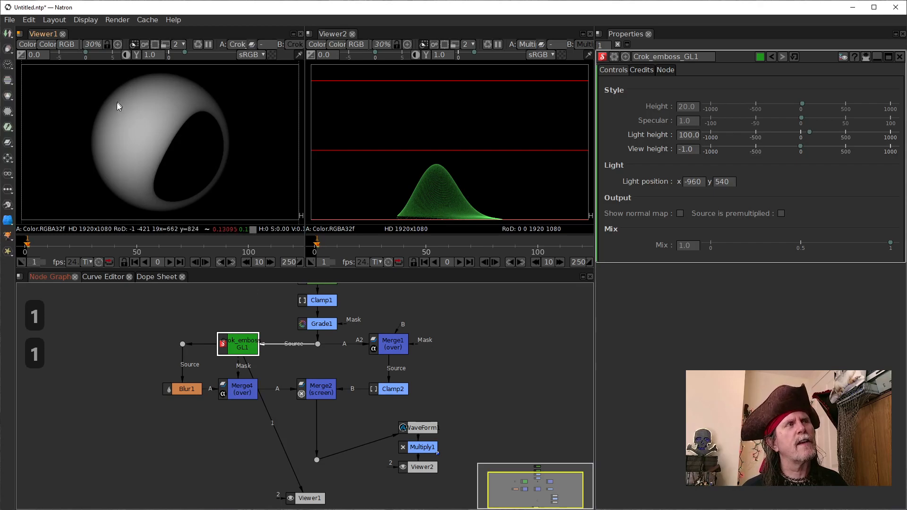
Step: View the Merge2 result in Viewer1, and reconnect the viewer to the dot below Merge2
{"action": "left_click", "coordinate": [321, 460]}
{"action": "left_click", "coordinate": [316, 389]}
{"action": "key", "text": "1"}
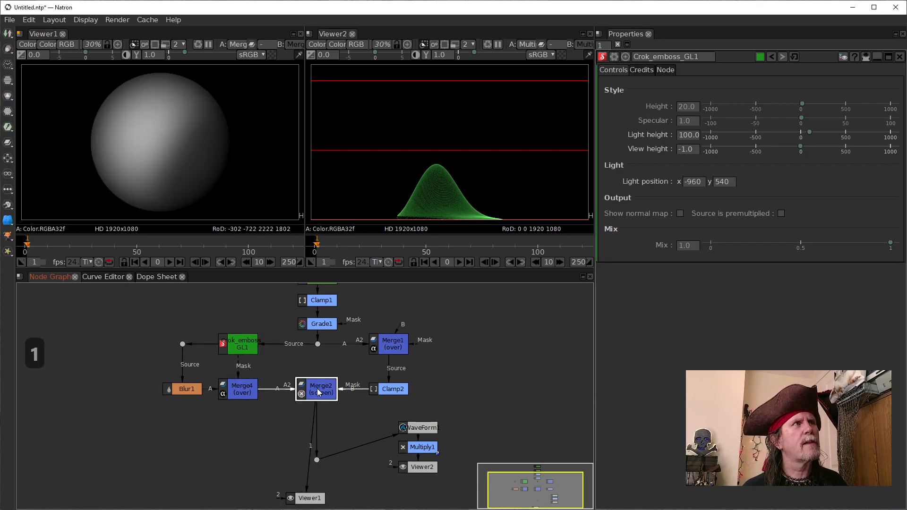
{"action": "left_click", "coordinate": [318, 460], "text": "ctrl"}
{"action": "key", "text": "1"}
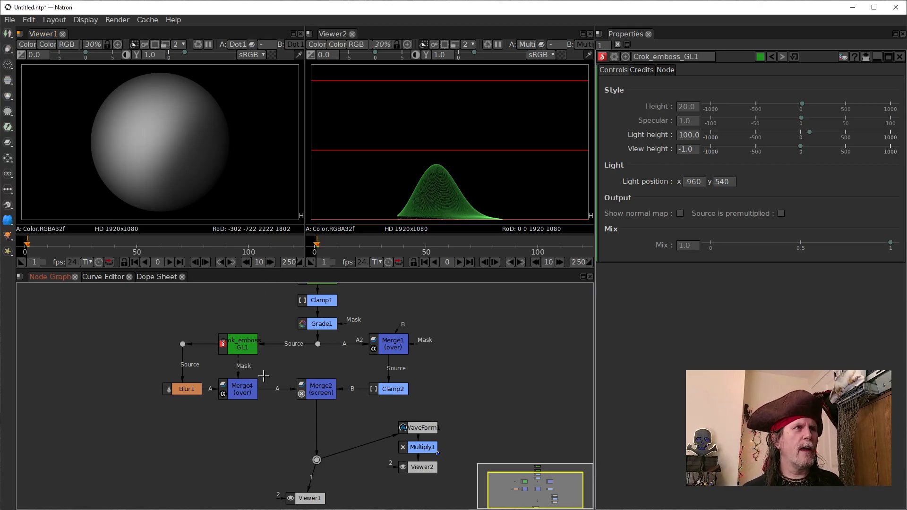
Step: Try bypassing Merge4 by feeding Crok_emboss_GL1 straight into Merge2's A input, and restore the Merge4 connections
{"action": "left_click", "coordinate": [234, 392]}
{"action": "left_click_drag", "start_coordinate": [245, 383], "coordinate": [245, 391]}
{"action": "left_click_drag", "start_coordinate": [242, 349], "coordinate": [242, 349]}
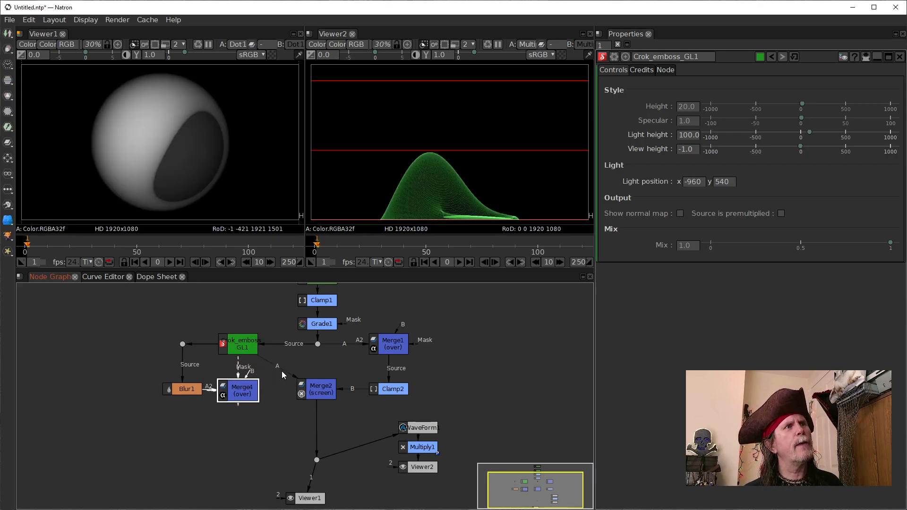
{"action": "left_click_drag", "start_coordinate": [254, 387], "coordinate": [247, 390]}
Step: View the output of Crok_emboss_GL1 in Viewer1
{"action": "left_click", "coordinate": [241, 342]}
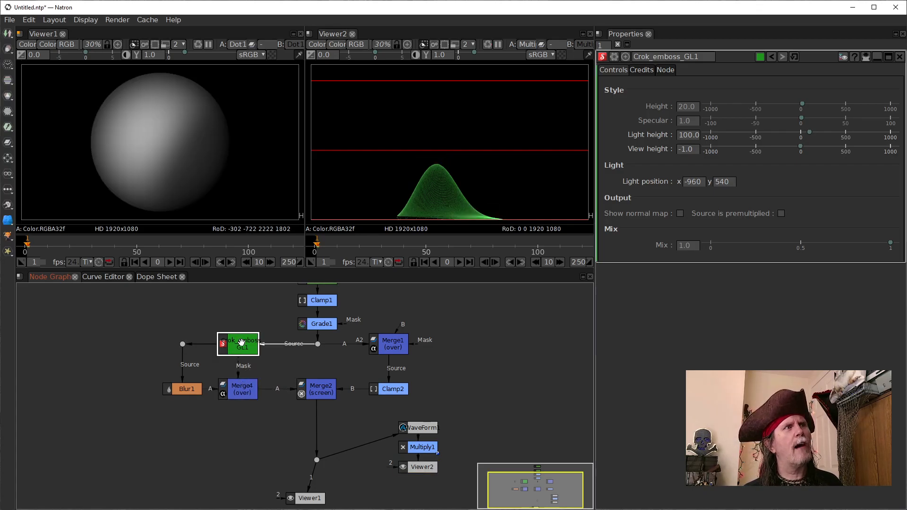
{"action": "key", "text": "1"}
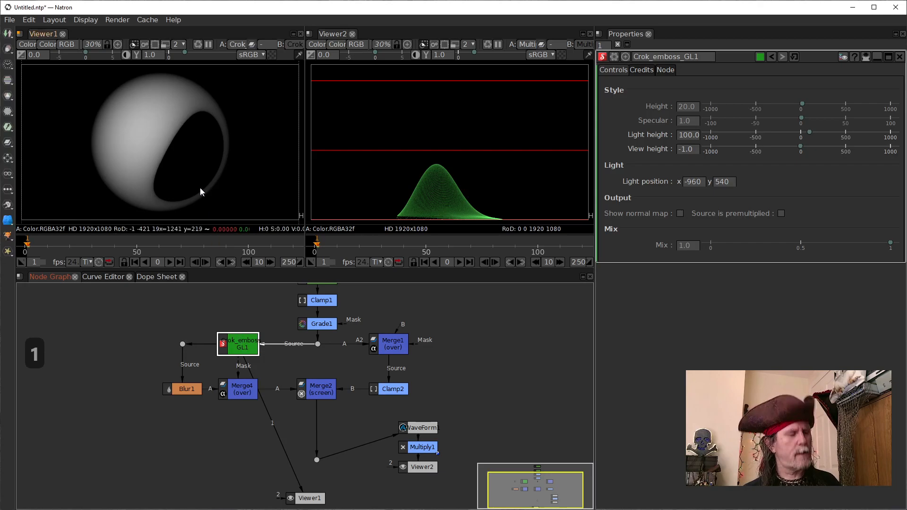
Step: Compare the alpha channels of Crok_emboss_GL1 and Blur1 in Viewer1, and return the viewer to RGB
{"action": "key", "text": "a"}
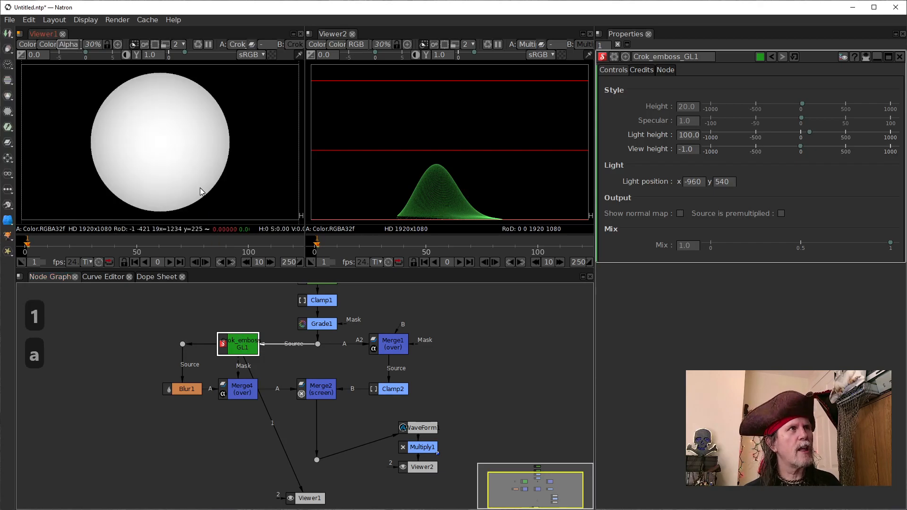
{"action": "left_click", "coordinate": [187, 389]}
{"action": "key", "text": "1"}
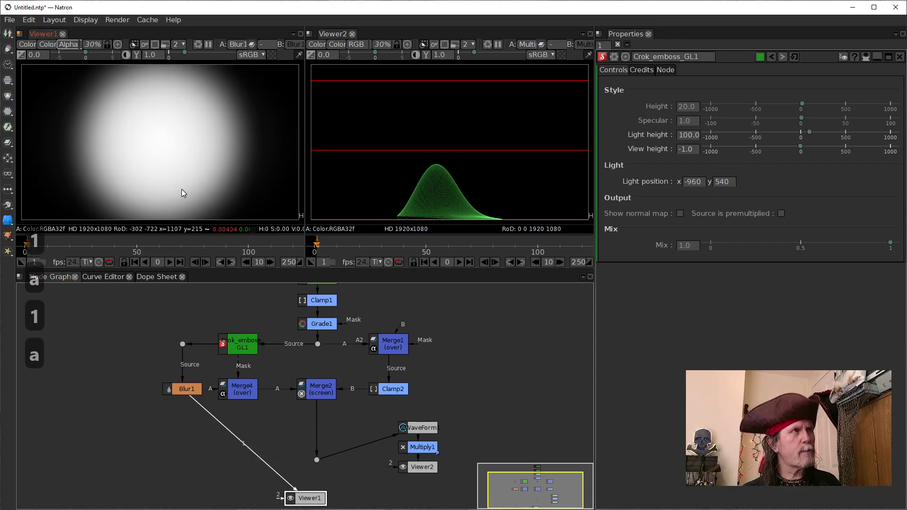
{"action": "key", "text": "a"}
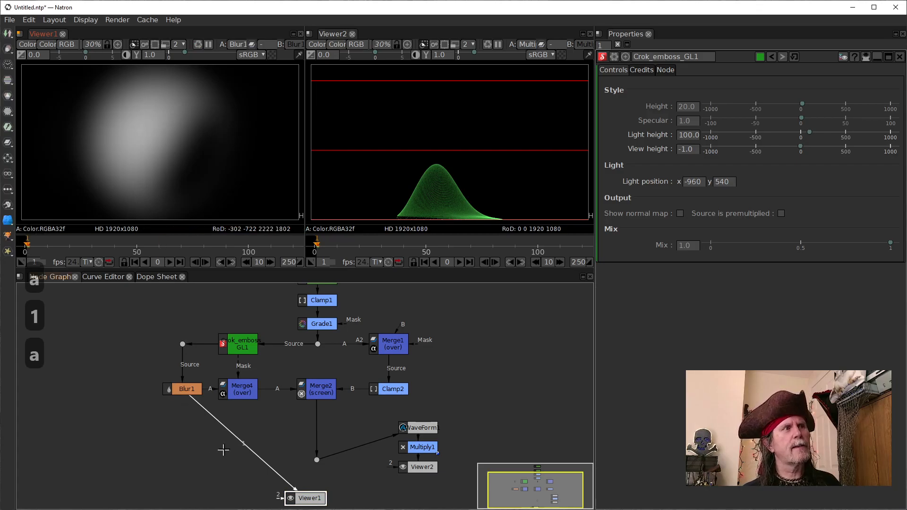
Step: View the Merge4, Clamp2 and Merge2 outputs in turn in Viewer1, ending on the dot below Merge2
{"action": "left_click", "coordinate": [238, 387]}
{"action": "key", "text": "1"}
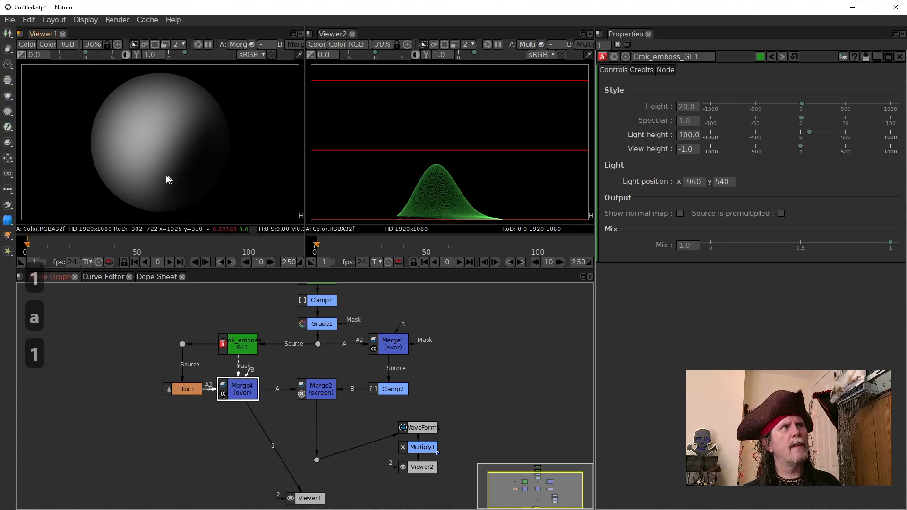
{"action": "left_click", "coordinate": [315, 395]}
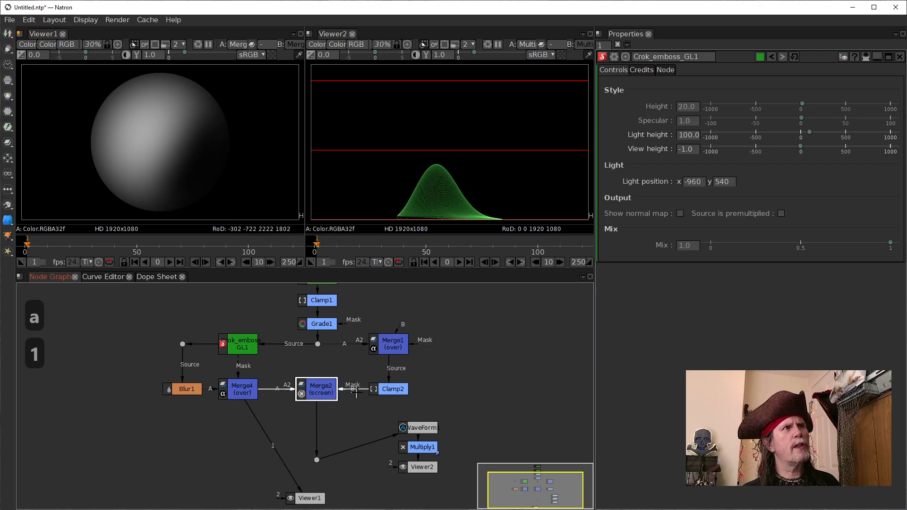
{"action": "left_click", "coordinate": [393, 391]}
{"action": "key", "text": "1"}
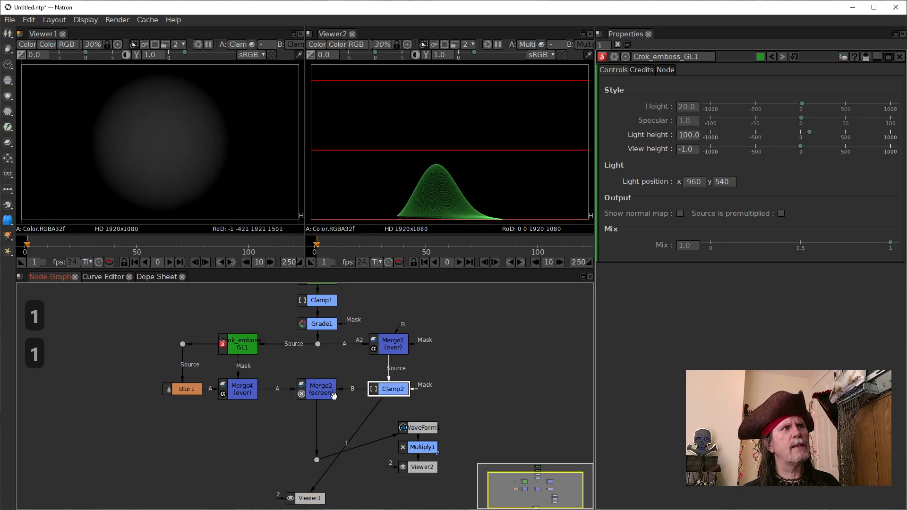
{"action": "left_click", "coordinate": [316, 392]}
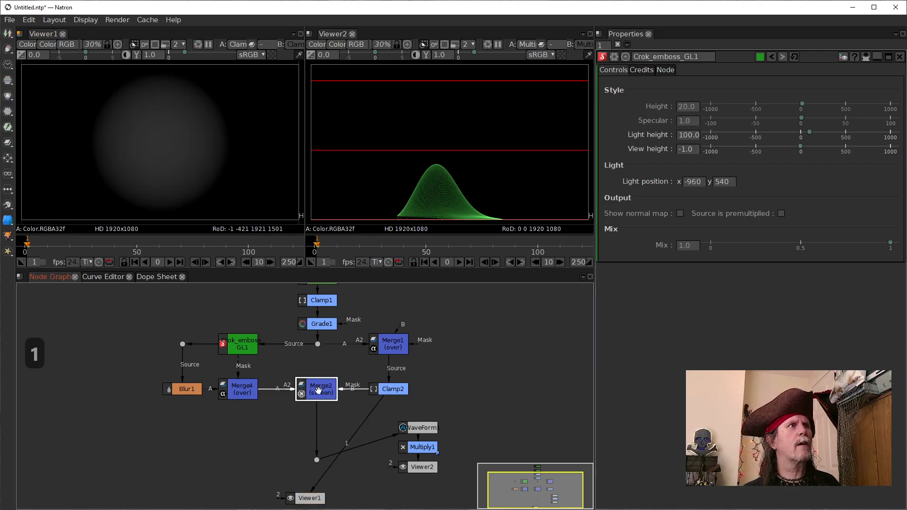
{"action": "key", "text": "1"}
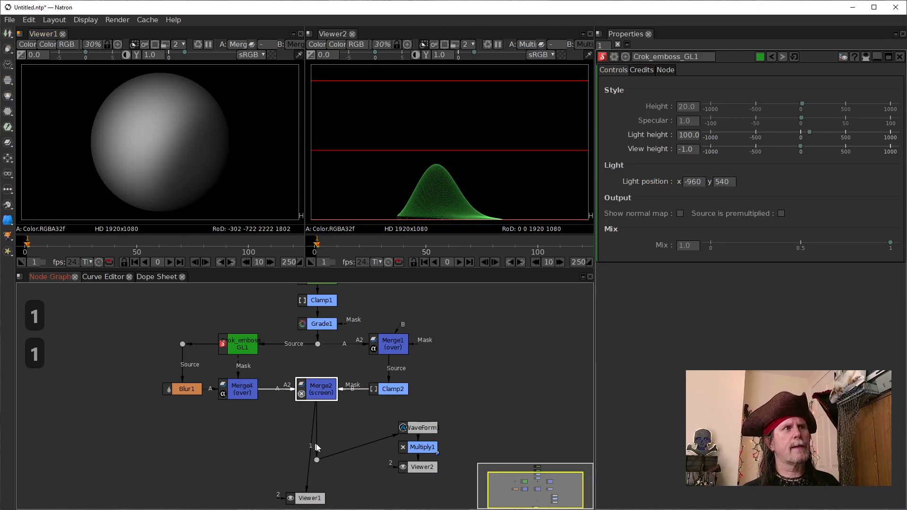
{"action": "left_click", "coordinate": [316, 461]}
{"action": "key", "text": "1"}
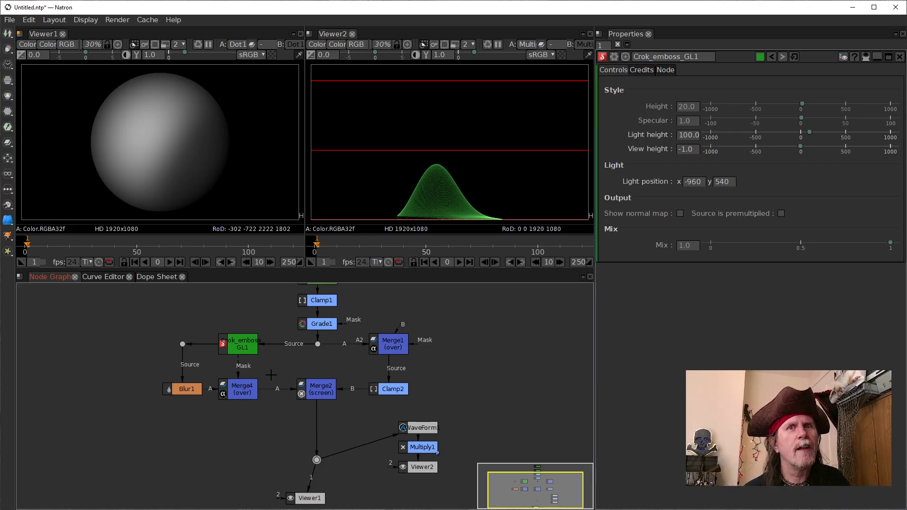
Step: Try sweeping the light across the sphere by raising the light position x of Crok_emboss_GL1 to a positive value
{"action": "left_click", "coordinate": [241, 350]}
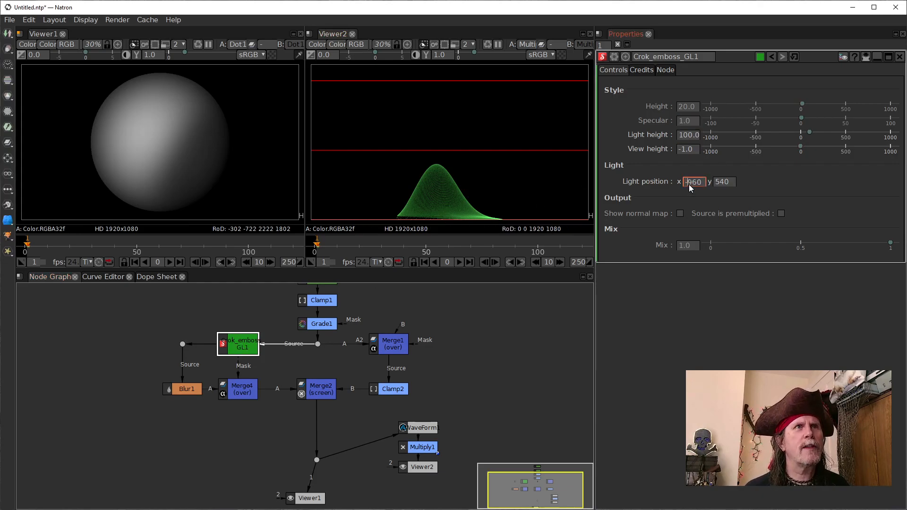
{"action": "scroll", "coordinate": [689, 184], "scroll_direction": "up", "scroll_amount": 9}
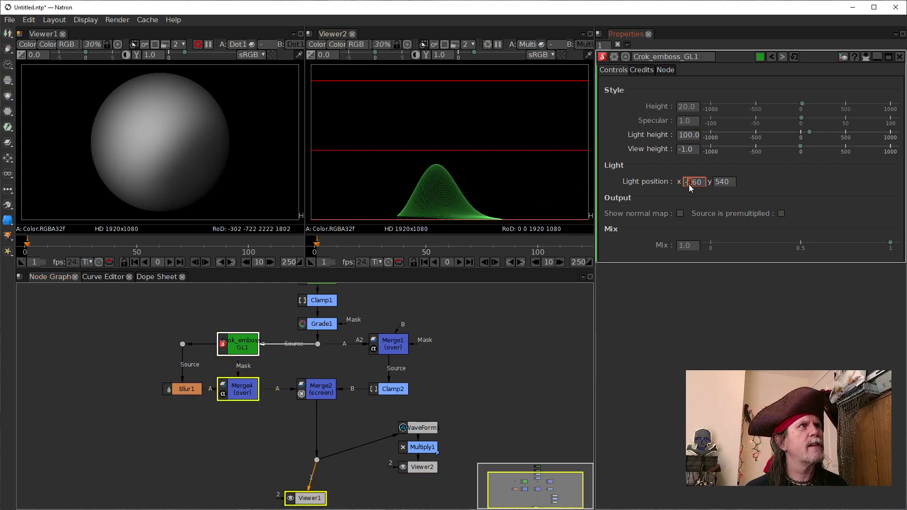
{"action": "scroll", "coordinate": [688, 184], "scroll_direction": "up", "scroll_amount": 4}
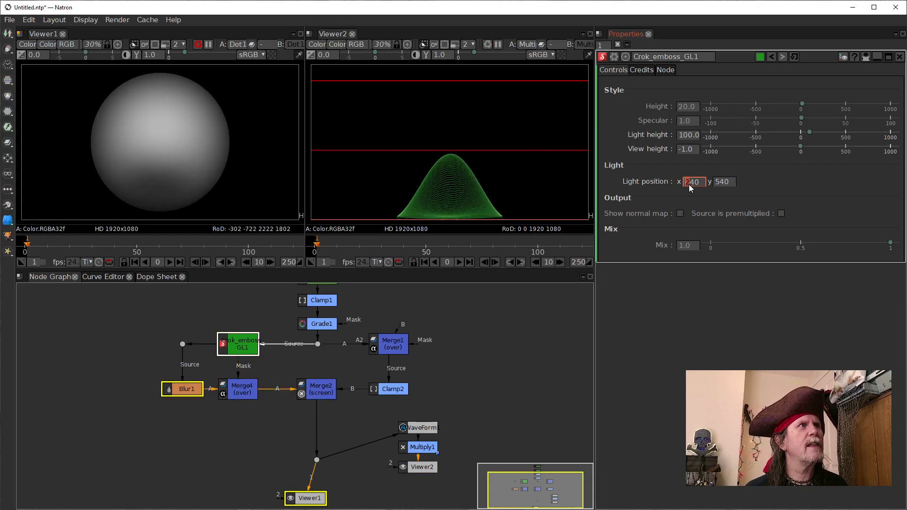
{"action": "scroll", "coordinate": [688, 184], "scroll_direction": "up", "scroll_amount": 1}
{"action": "scroll", "coordinate": [689, 184], "scroll_direction": "up", "scroll_amount": 2}
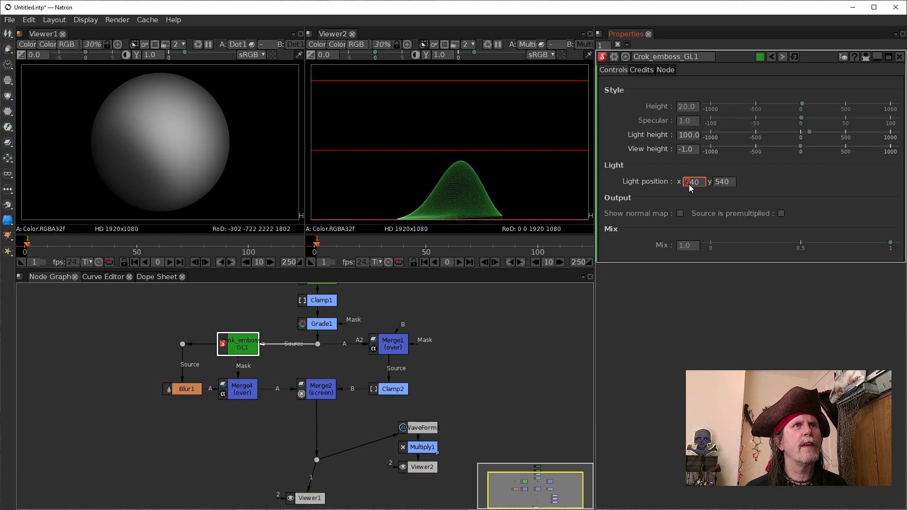
Step: Return the light position x of Crok_emboss_GL1 to -960 in gradual increments
{"action": "key", "text": "Down"}
{"action": "key", "text": "Down"}
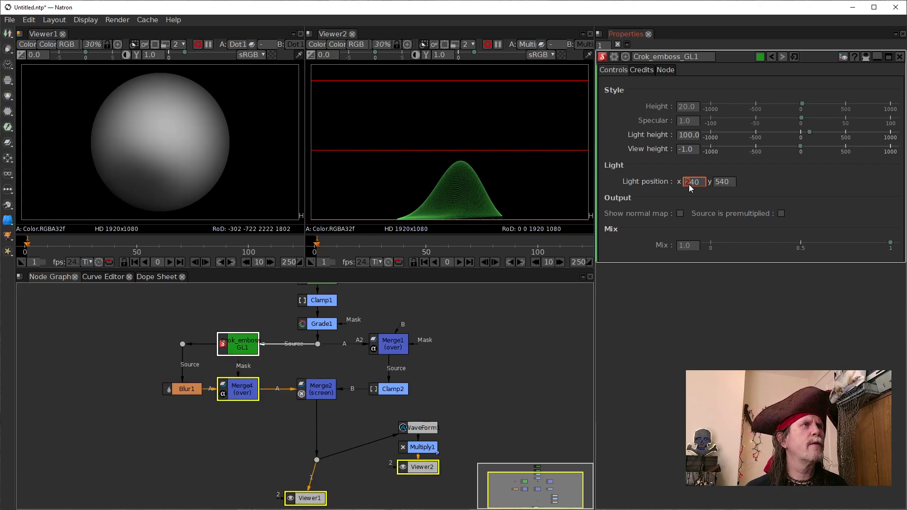
{"action": "key", "text": "Down"}
{"action": "key", "text": "Down"}
{"action": "key", "text": "Down"}
{"action": "key", "text": "Down"}
{"action": "key", "text": "Down"}
{"action": "key", "text": "Down"}
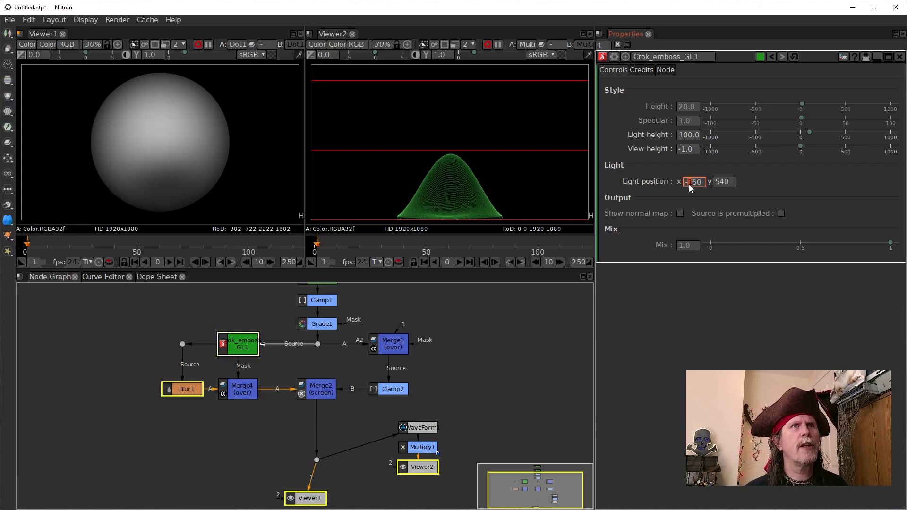
{"action": "key", "text": "Down"}
{"action": "key", "text": "Down"}
{"action": "key", "text": "Down"}
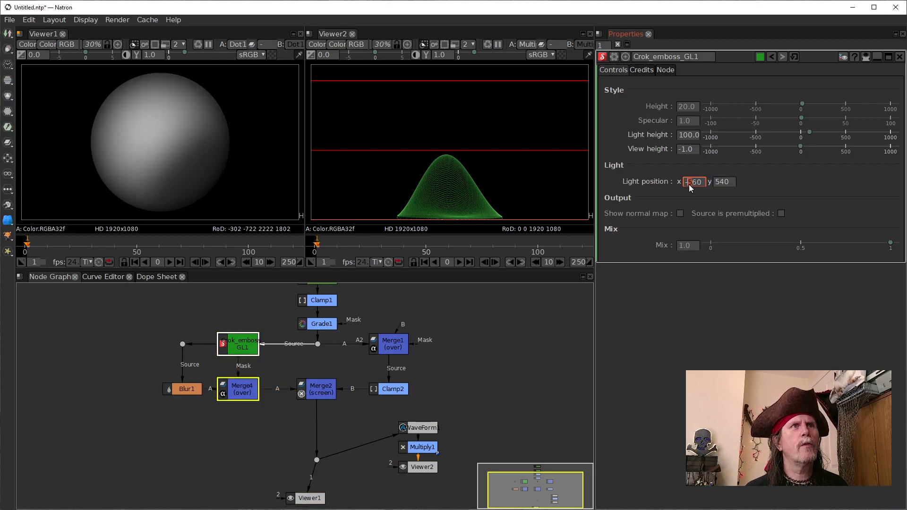
{"action": "key", "text": "Down"}
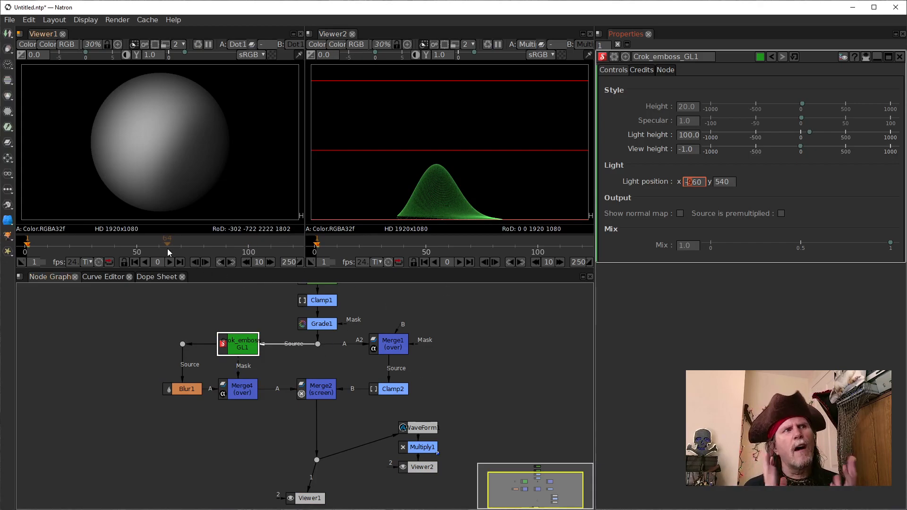
Step: Move the dot below Merge2 up so it sits level with the WaveForm node
{"action": "left_click", "coordinate": [317, 460]}
{"action": "left_click_drag", "start_coordinate": [316, 460], "coordinate": [316, 428]}
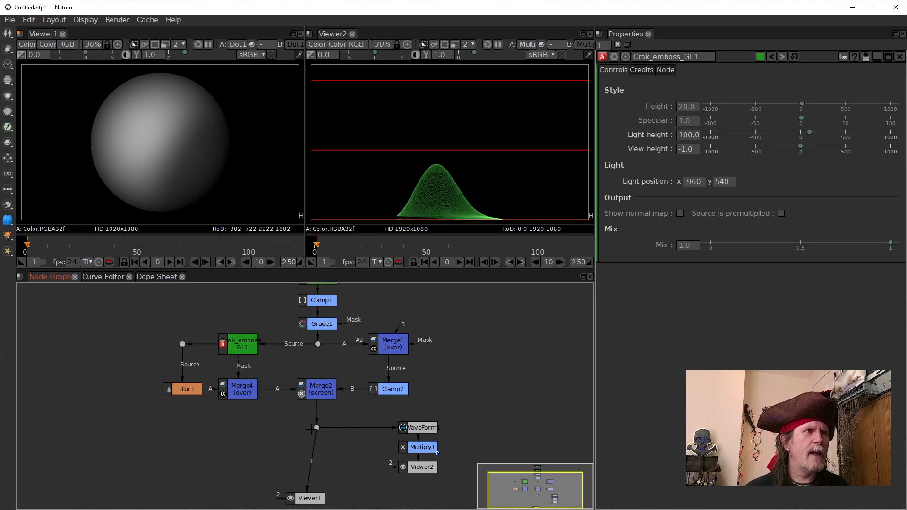
{"action": "left_click", "coordinate": [317, 428]}
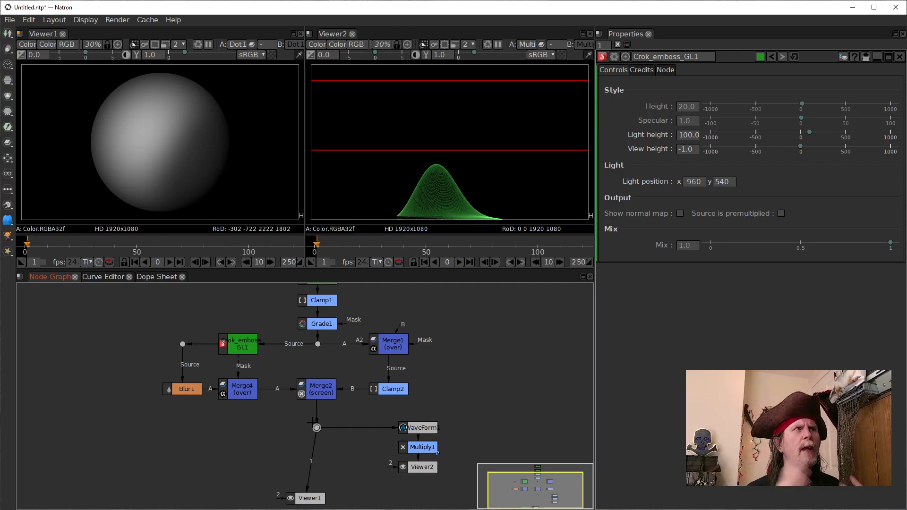
{"action": "left_click", "coordinate": [246, 346]}
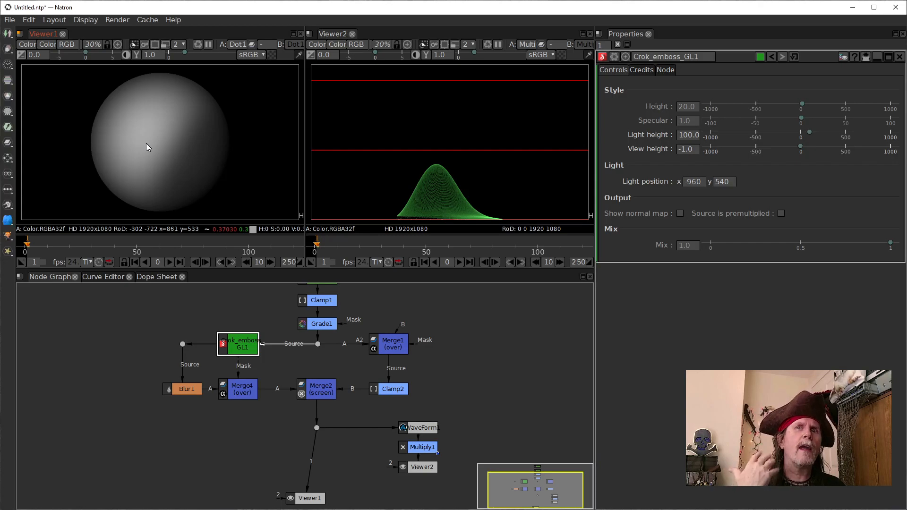
{"action": "left_click", "coordinate": [318, 428]}
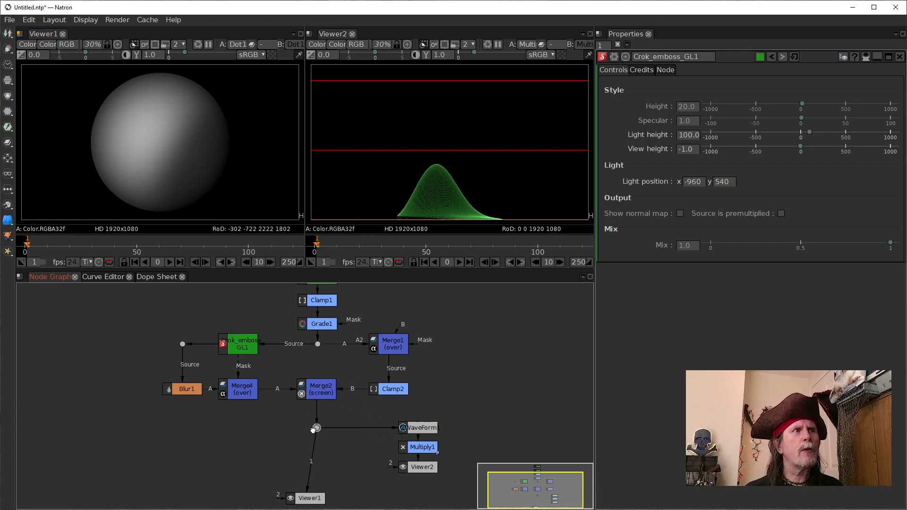
Step: Insert a Clamp node after Merge2 and place it between Merge2 and the dot
{"action": "left_click", "coordinate": [321, 390]}
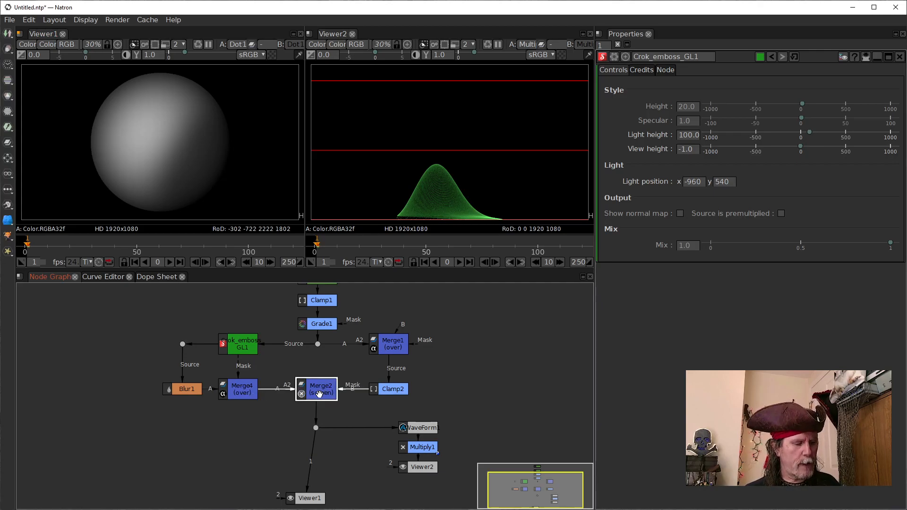
{"action": "key", "text": "Tab"}
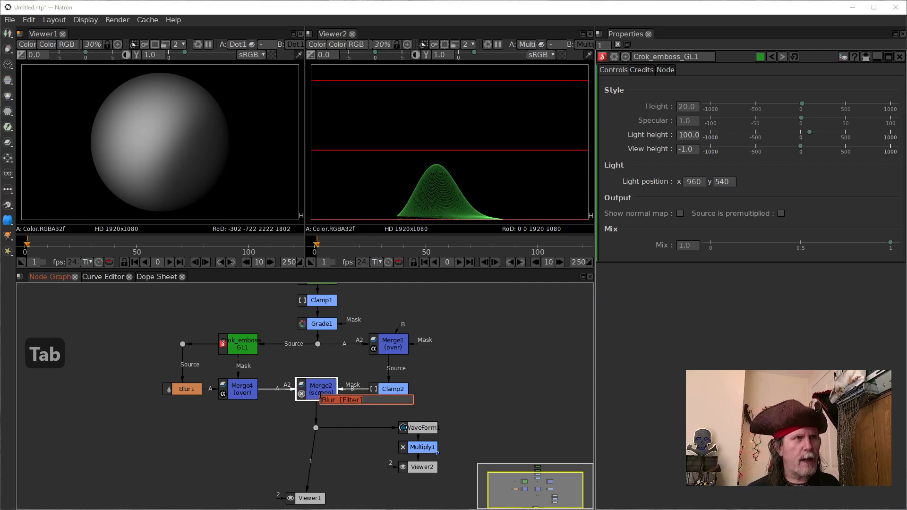
{"action": "type", "text": "clamp"}
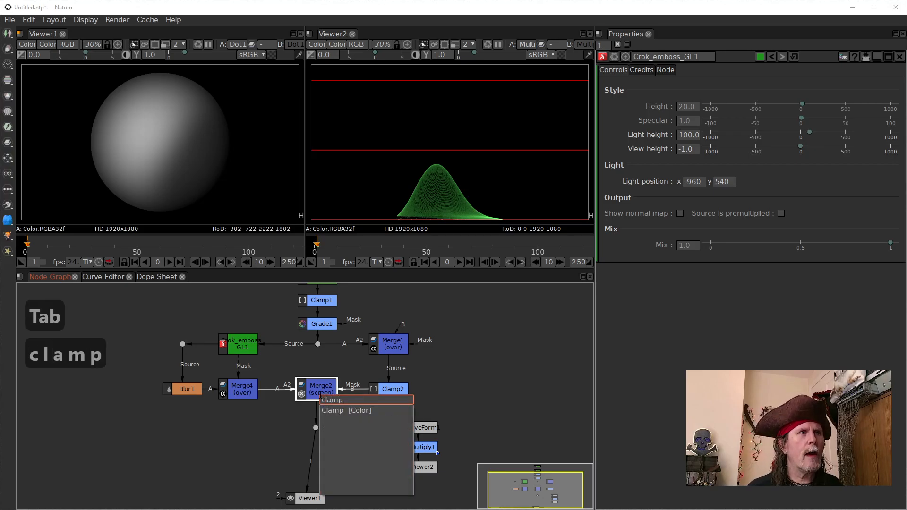
{"action": "key", "text": "Down"}
{"action": "key", "text": "Return"}
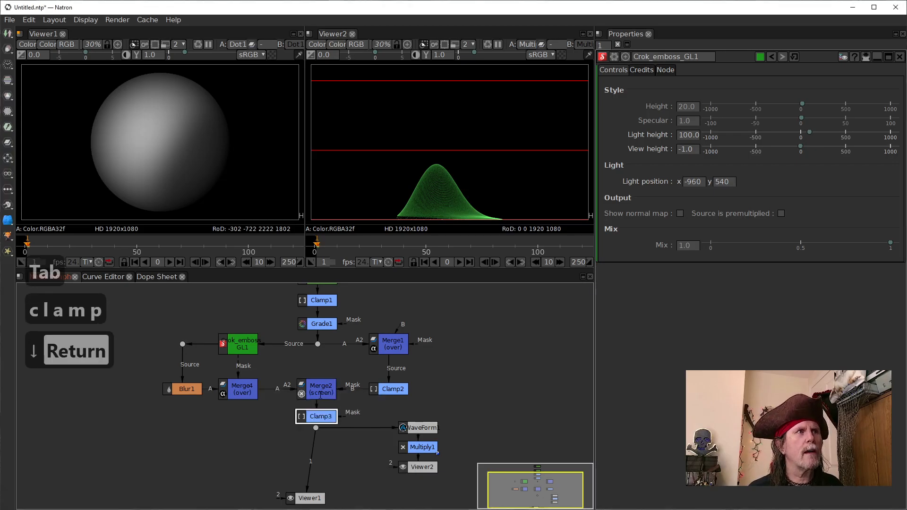
{"action": "left_click_drag", "start_coordinate": [327, 417], "coordinate": [326, 412]}
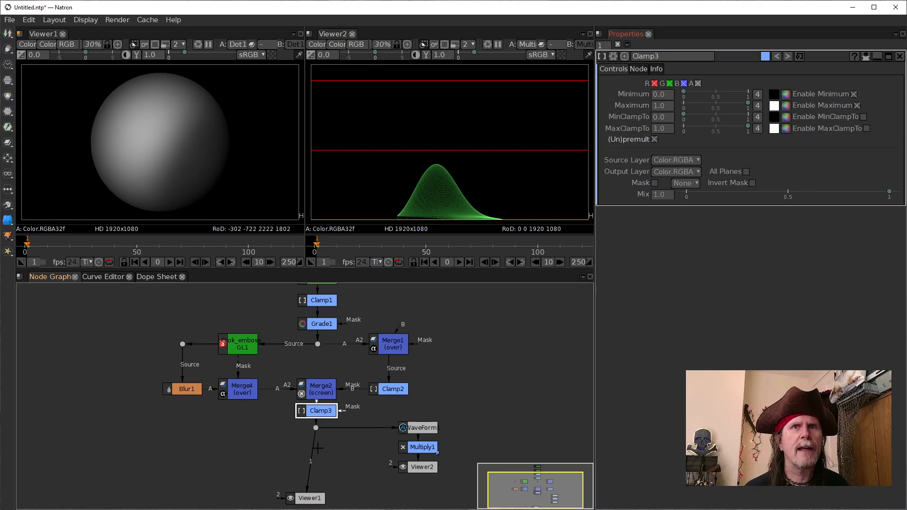
Step: View Crok_emboss_GL1 and then Grade1 in Viewer1, checking Grade1's alpha channel before returning to RGB
{"action": "left_click_drag", "start_coordinate": [190, 441], "coordinate": [231, 445]}
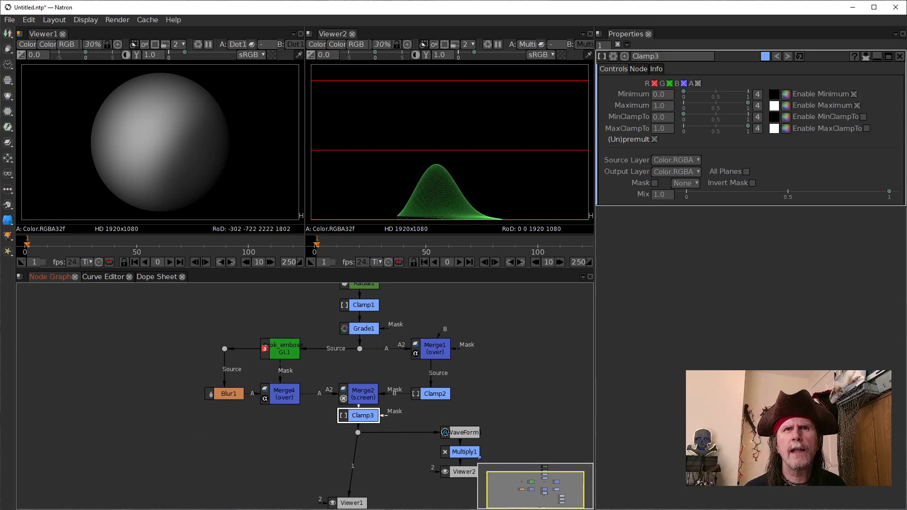
{"action": "left_click", "coordinate": [291, 349]}
{"action": "key", "text": "1"}
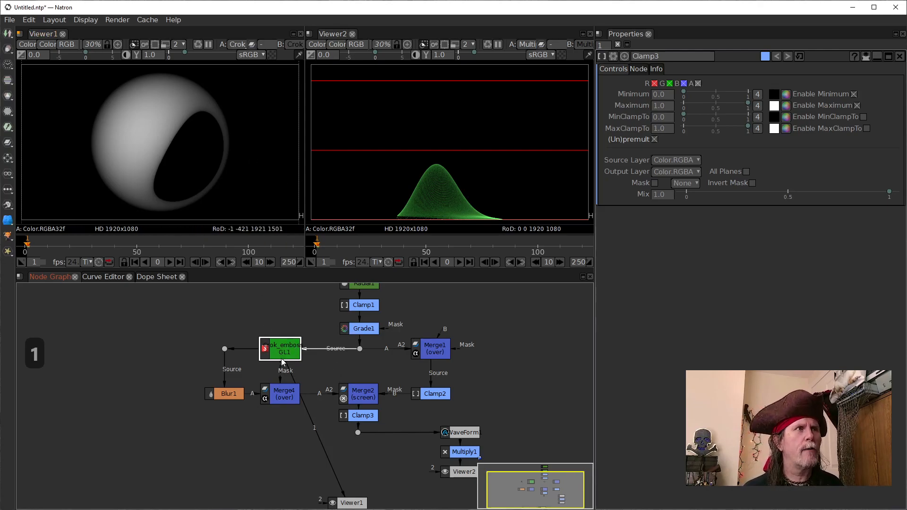
{"action": "left_click", "coordinate": [352, 329]}
{"action": "key", "text": "1"}
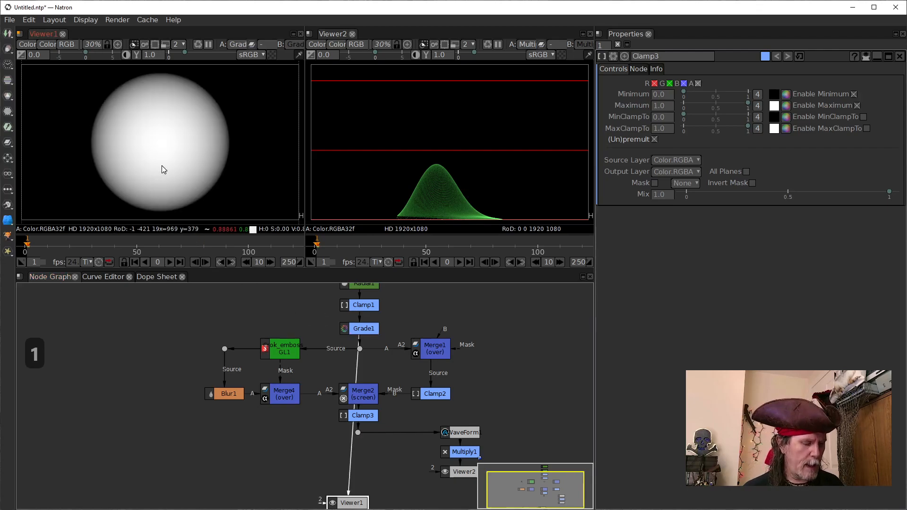
{"action": "key", "text": "a"}
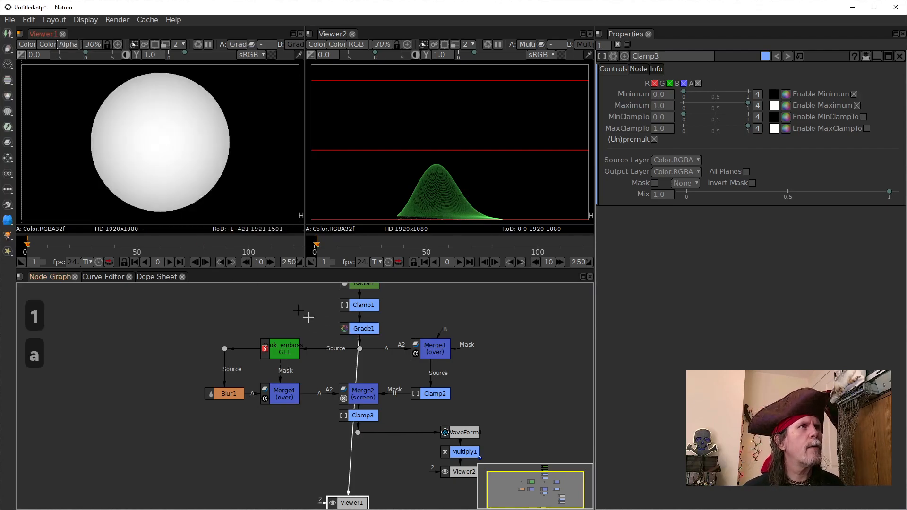
{"action": "key", "text": "a"}
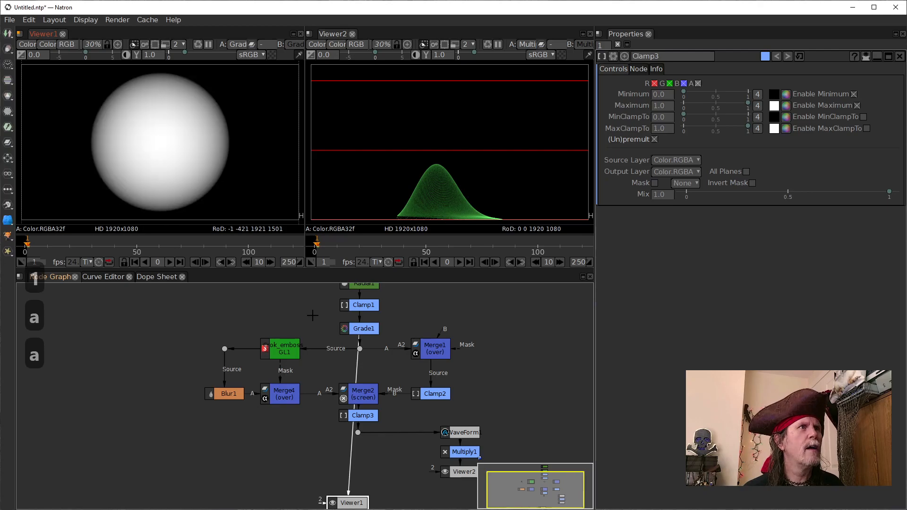
Step: Compare the Clamp1 output with Crok_emboss_GL1 in Viewer1, ending on the emboss node
{"action": "left_click", "coordinate": [288, 353]}
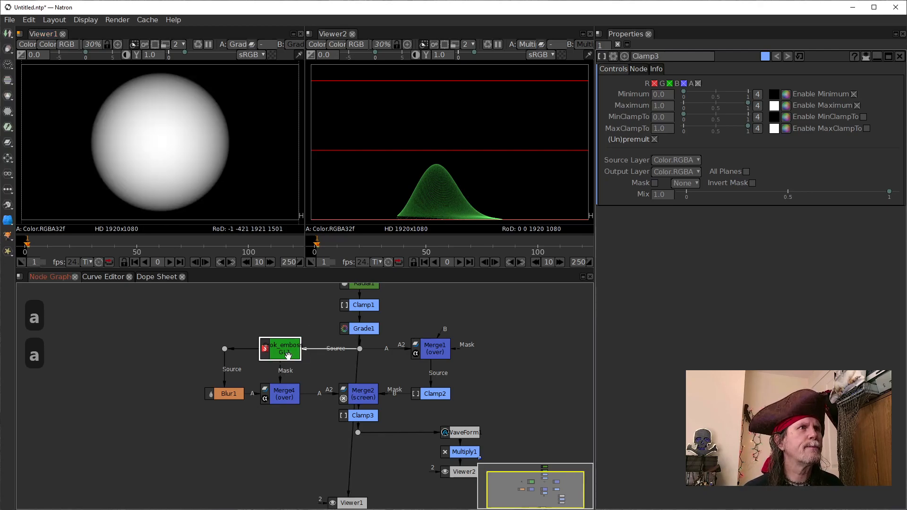
{"action": "key", "text": "1"}
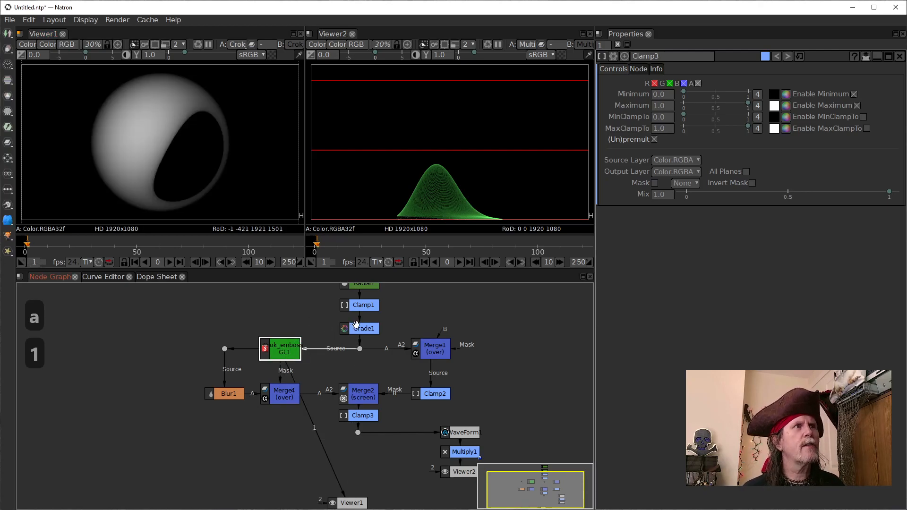
{"action": "left_click", "coordinate": [347, 306]}
{"action": "key", "text": "1"}
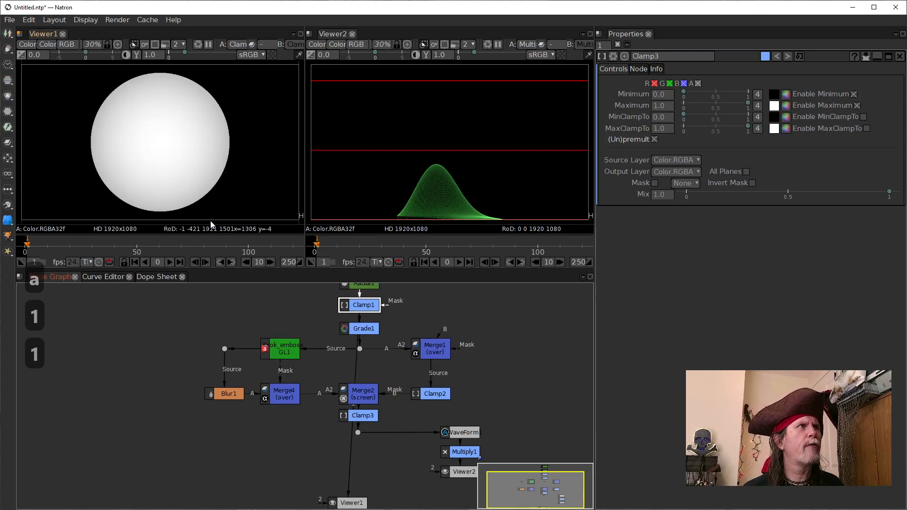
{"action": "left_click", "coordinate": [281, 354]}
{"action": "key", "text": "1"}
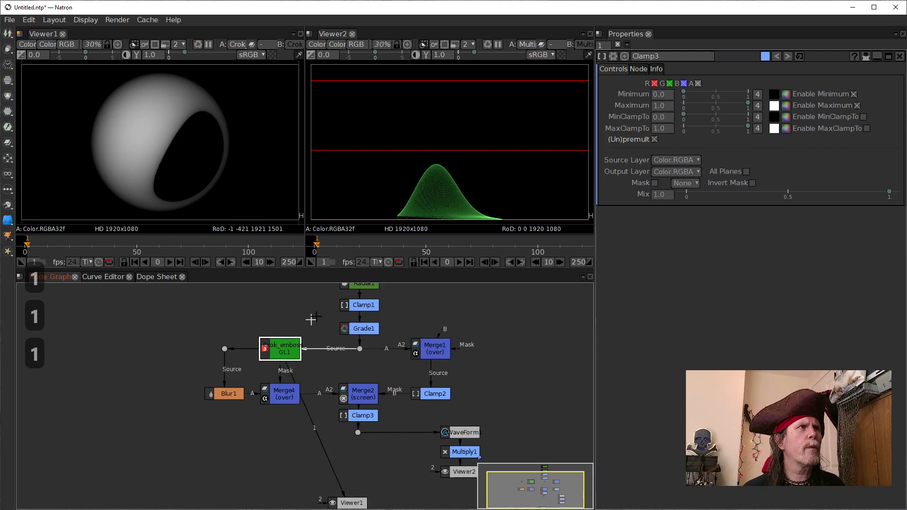
Step: View the Clamp1 output in Viewer1 once more and return to Crok_emboss_GL1
{"action": "left_click", "coordinate": [350, 306]}
{"action": "key", "text": "1"}
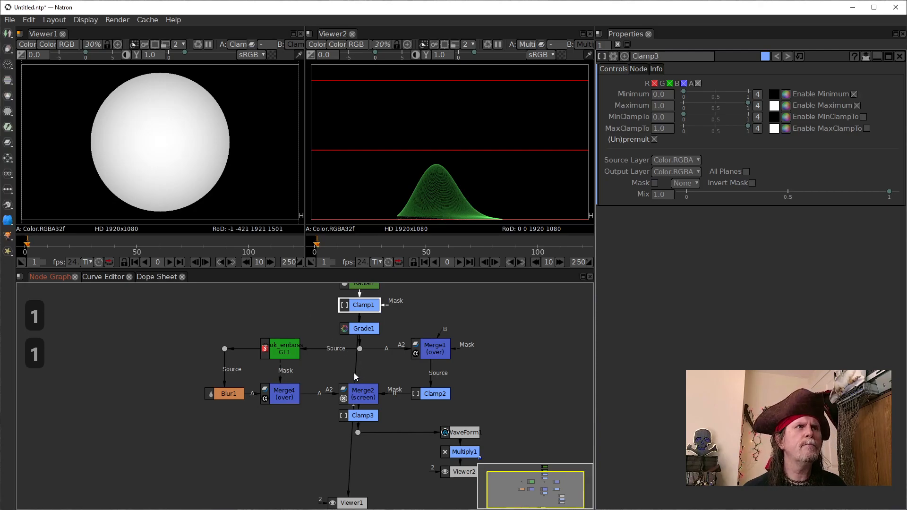
{"action": "left_click", "coordinate": [277, 344]}
{"action": "key", "text": "1"}
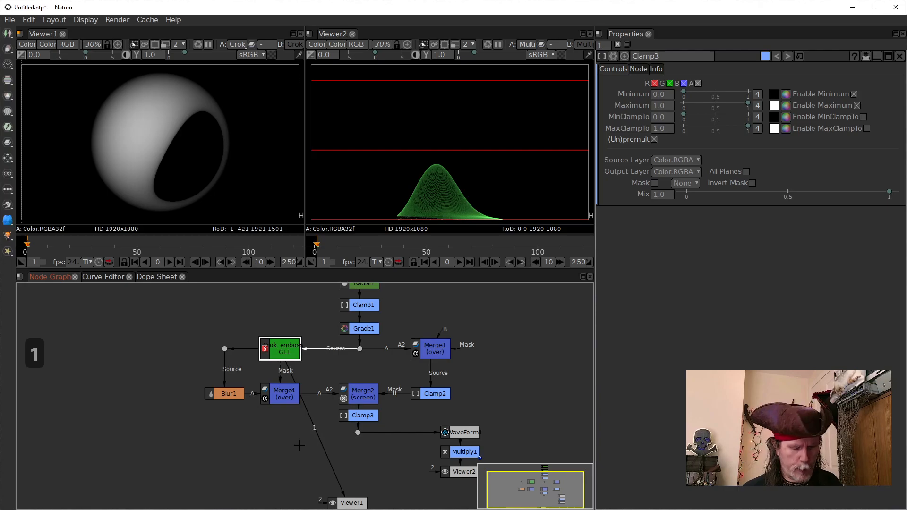
Step: Add a dot to the Crok_emboss_GL1 output, place it directly above that node, and reconnect Blur1's dot to Crok_emboss_GL1
{"action": "key", "text": "period"}
{"action": "left_click_drag", "start_coordinate": [280, 373], "coordinate": [263, 302]}
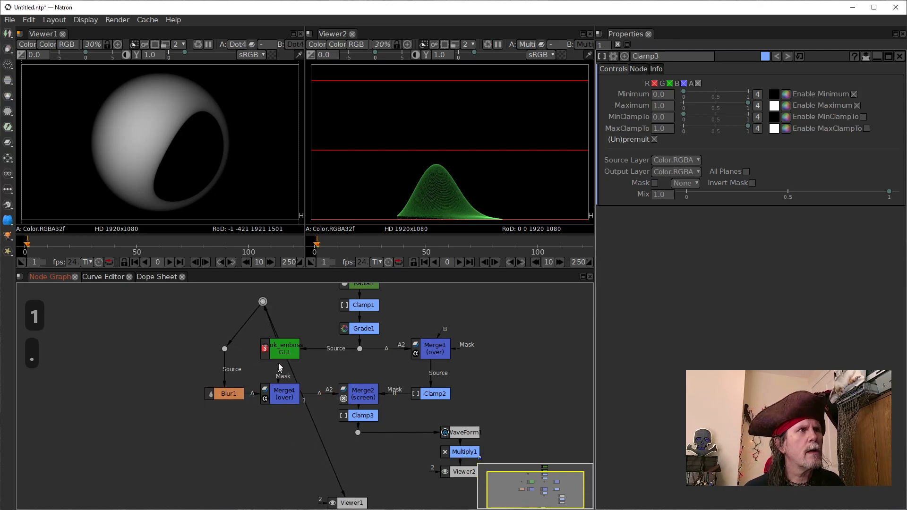
{"action": "left_click_drag", "start_coordinate": [278, 366], "coordinate": [273, 352]}
{"action": "left_click_drag", "start_coordinate": [239, 327], "coordinate": [262, 352]}
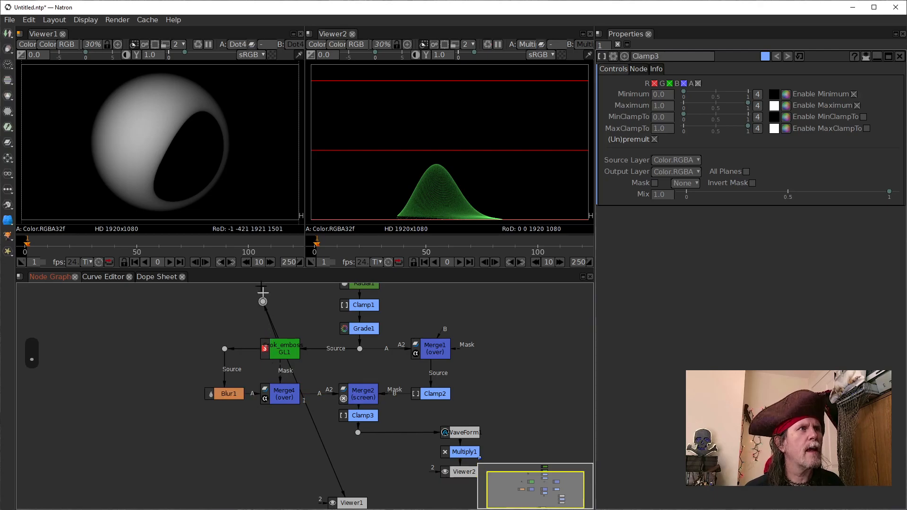
{"action": "left_click_drag", "start_coordinate": [262, 302], "coordinate": [280, 303]}
Step: Move Viewer1 to the left of Blur1 and display the alpha channel of the dot above Crok_emboss_GL1
{"action": "left_click_drag", "start_coordinate": [352, 504], "coordinate": [98, 395]}
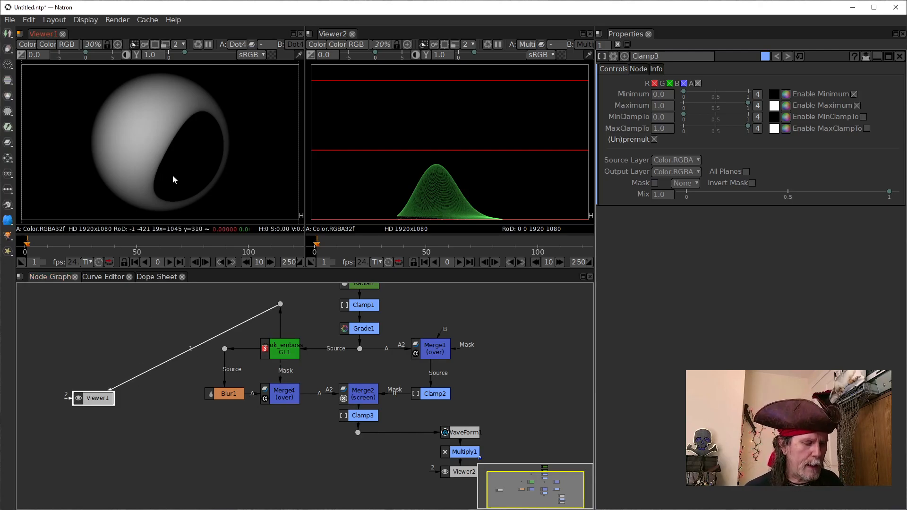
{"action": "key", "text": "a"}
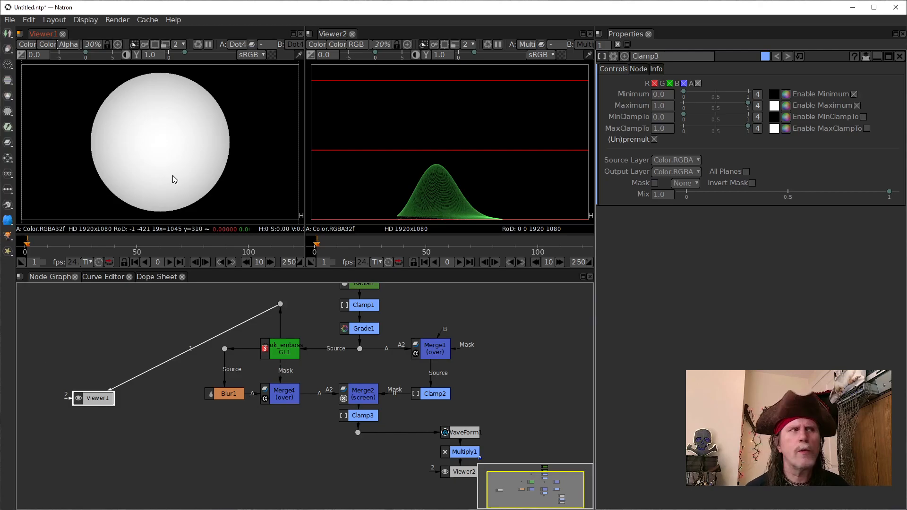
{"action": "left_click", "coordinate": [280, 304]}
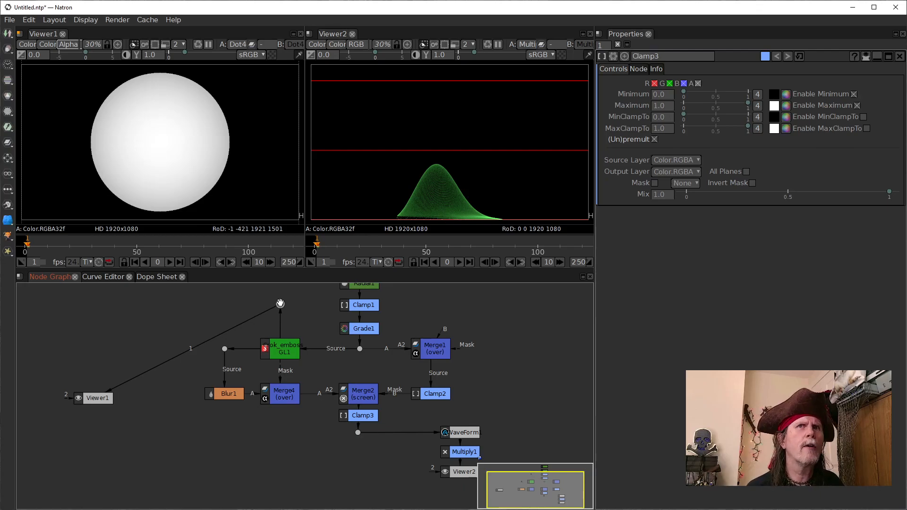
{"action": "key", "text": "Tab"}
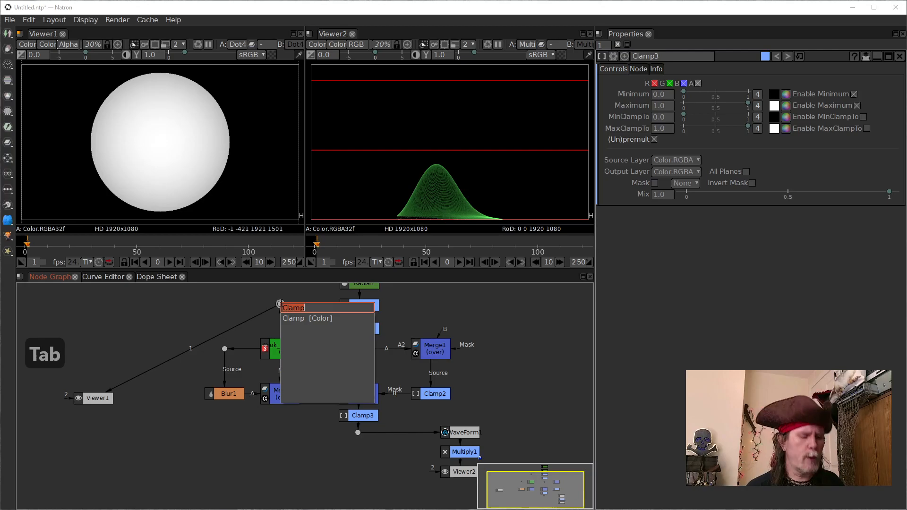
{"action": "key", "text": "Escape"}
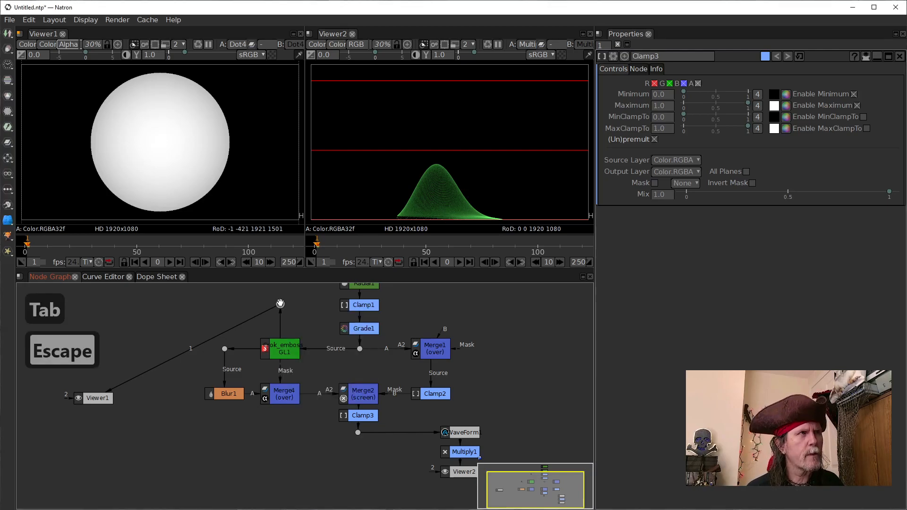
{"action": "key", "text": "s"}
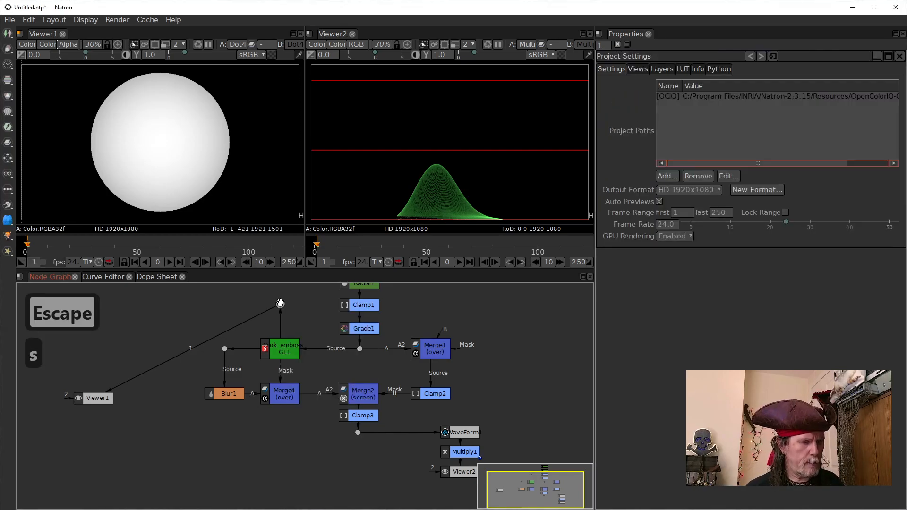
{"action": "key", "text": "Tab"}
{"action": "type", "text": "shyu"}
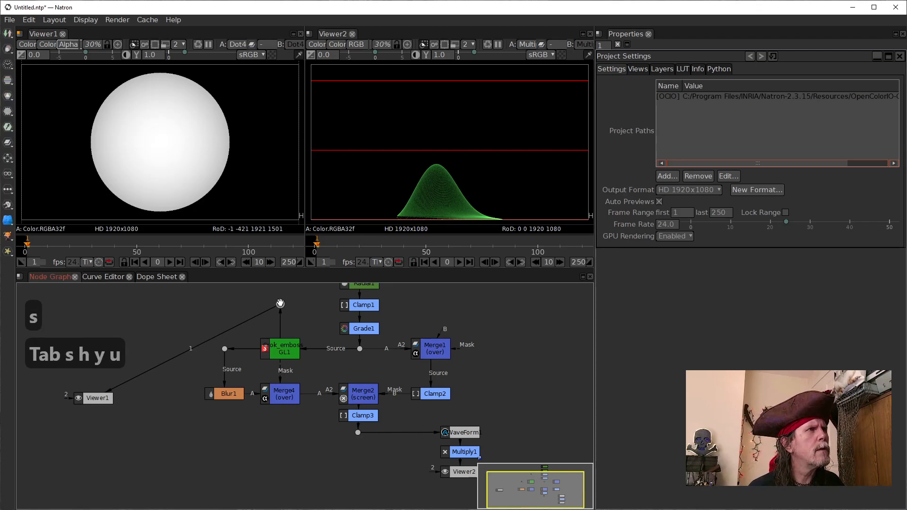
{"action": "key", "text": "BackSpace"}
{"action": "key", "text": "BackSpace"}
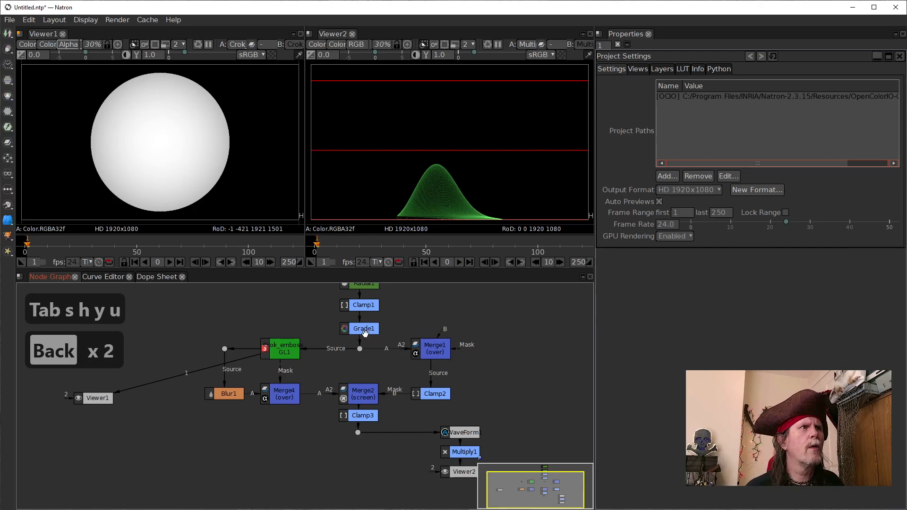
{"action": "double_click", "coordinate": [279, 350]}
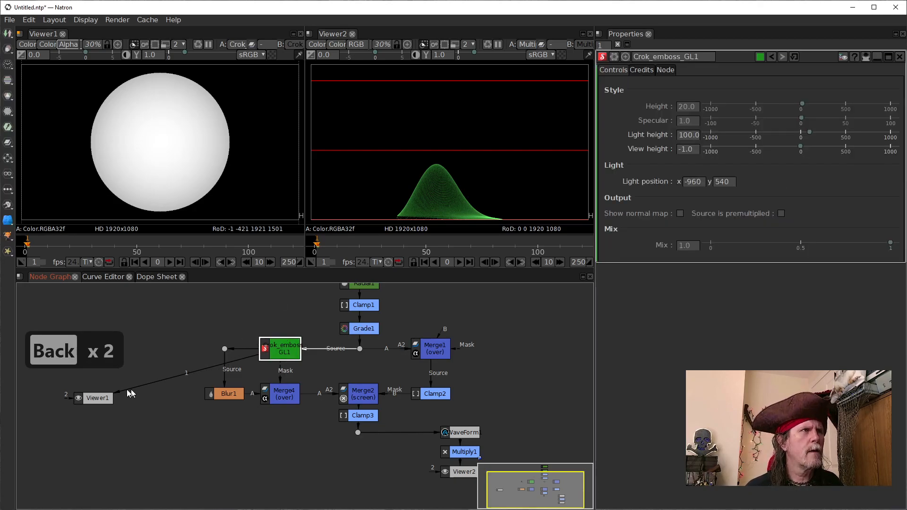
{"action": "left_click_drag", "start_coordinate": [95, 398], "coordinate": [162, 289]}
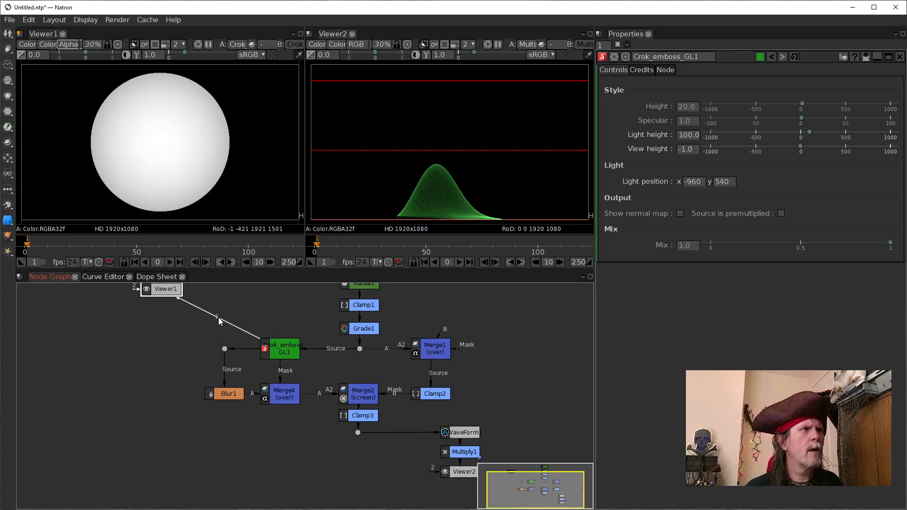
{"action": "left_click", "coordinate": [218, 317]}
{"action": "left_click", "coordinate": [275, 311]}
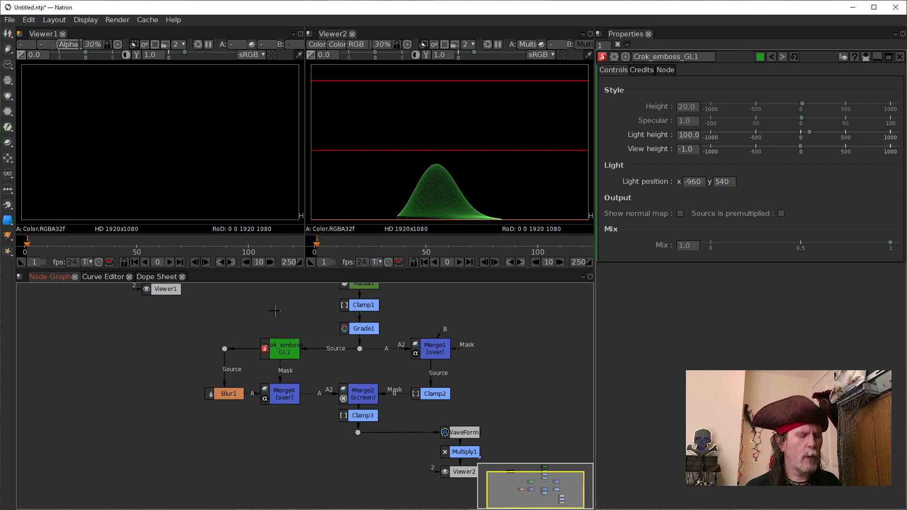
Step: Undo the Viewer1 disconnection, its move, and the deletion of the dot above Crok_emboss_GL1
{"action": "key", "text": "ctrl+z"}
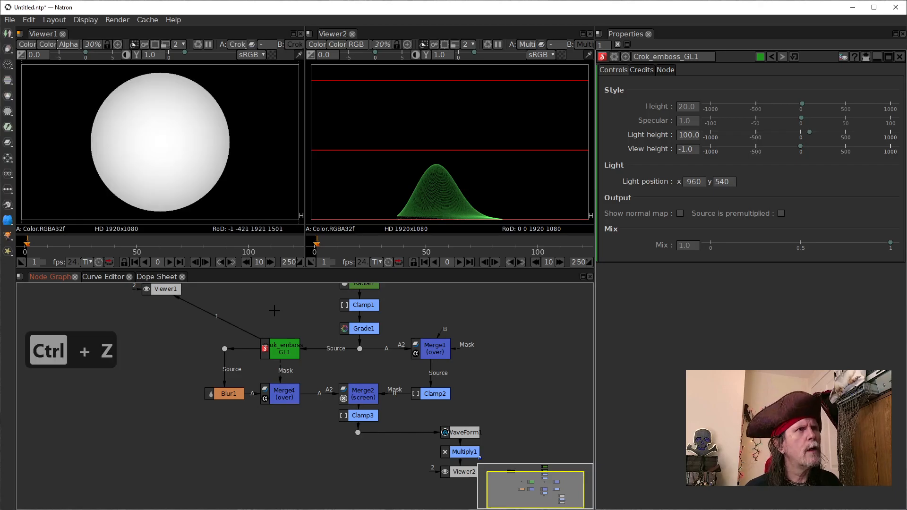
{"action": "key", "text": "ctrl+z"}
{"action": "key", "text": "ctrl+z"}
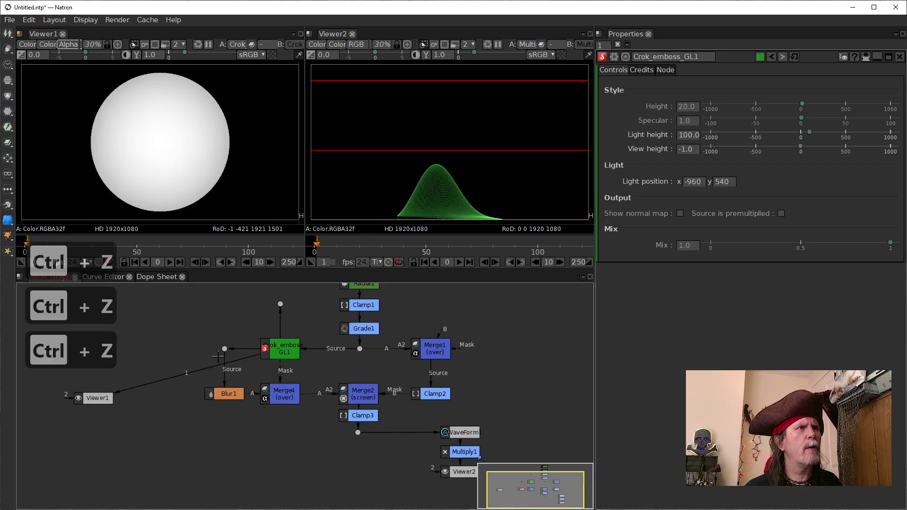
Step: Reconnect Viewer1 to the dot above Crok_emboss_GL1 and insert a Shuffle node after it, placed left of the dot
{"action": "left_click", "coordinate": [280, 303]}
{"action": "key", "text": "1"}
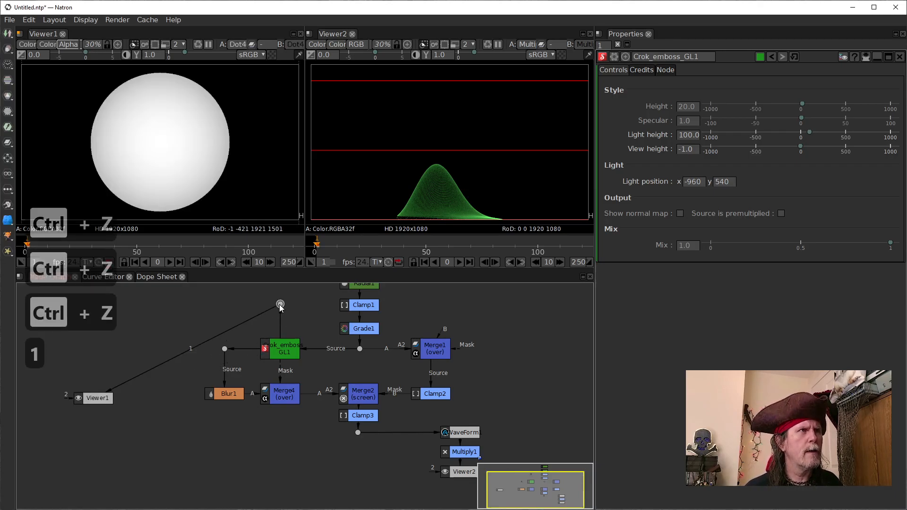
{"action": "key", "text": "Tab"}
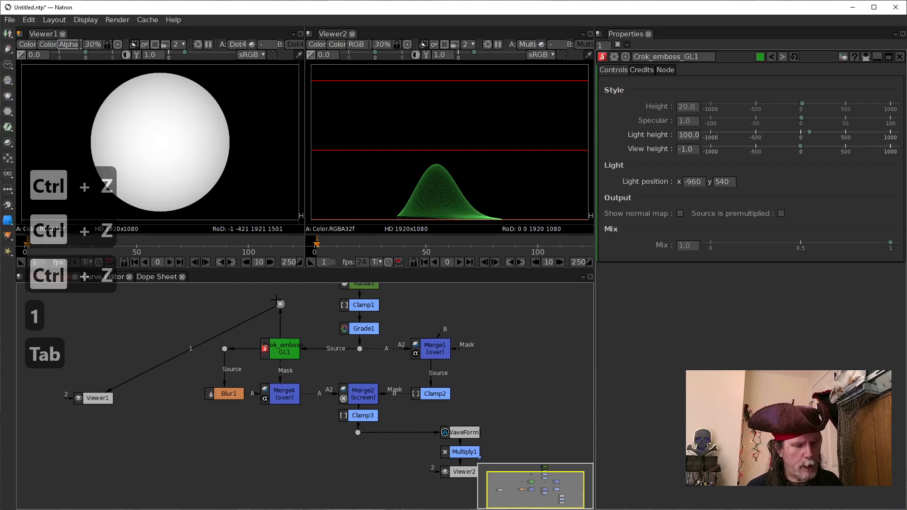
{"action": "type", "text": "shu"}
{"action": "key", "text": "Down"}
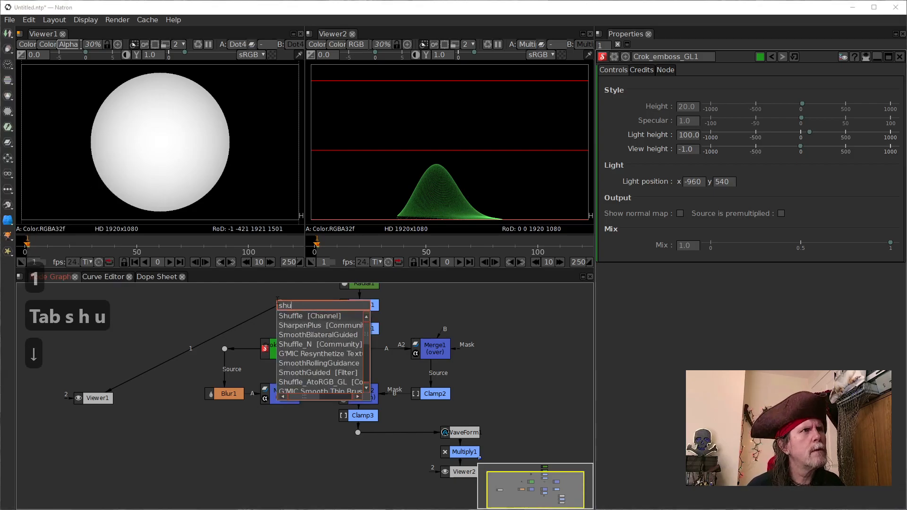
{"action": "key", "text": "Return"}
{"action": "left_click_drag", "start_coordinate": [280, 313], "coordinate": [212, 308]}
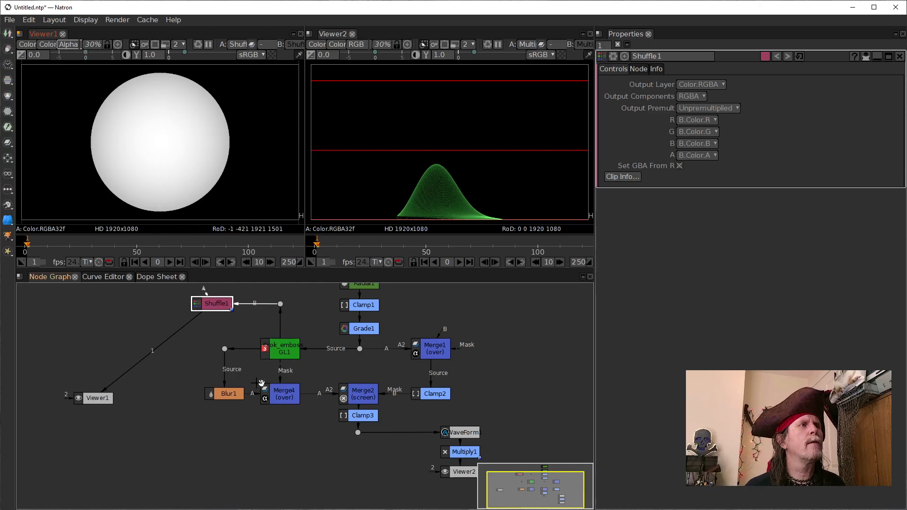
Step: Switch Viewer1 from alpha back to RGB to view the Shuffle1 output
{"action": "left_click", "coordinate": [159, 168]}
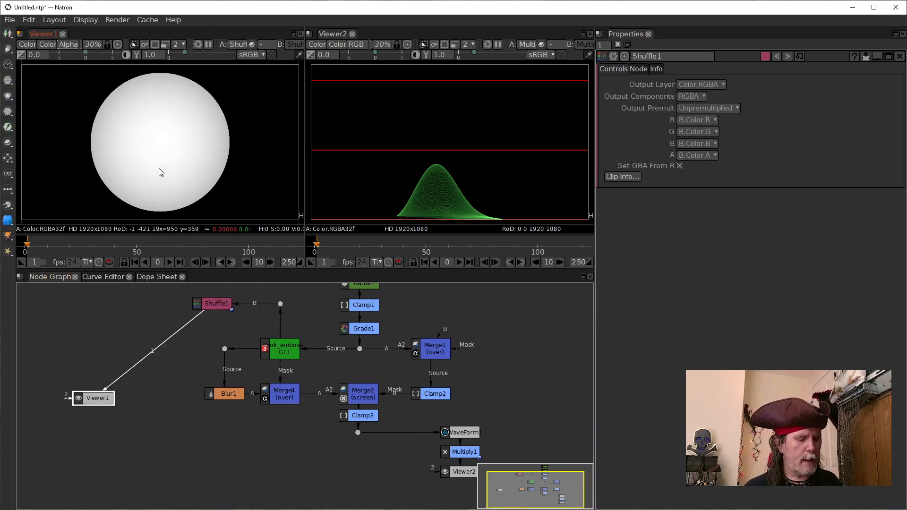
{"action": "key", "text": "a"}
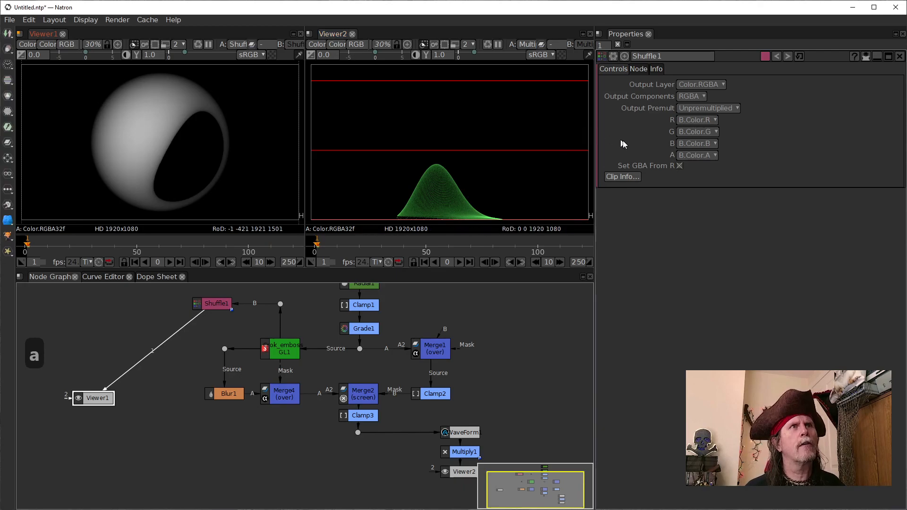
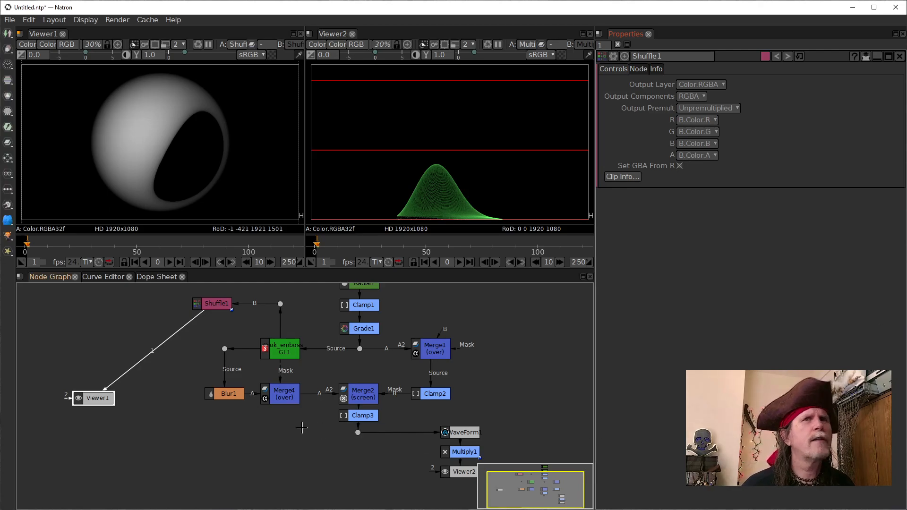
Step: Delete Shuffle1 and insert a Clamp node after the dot above Crok_emboss_GL1, placed left of the dot
{"action": "left_click", "coordinate": [215, 305]}
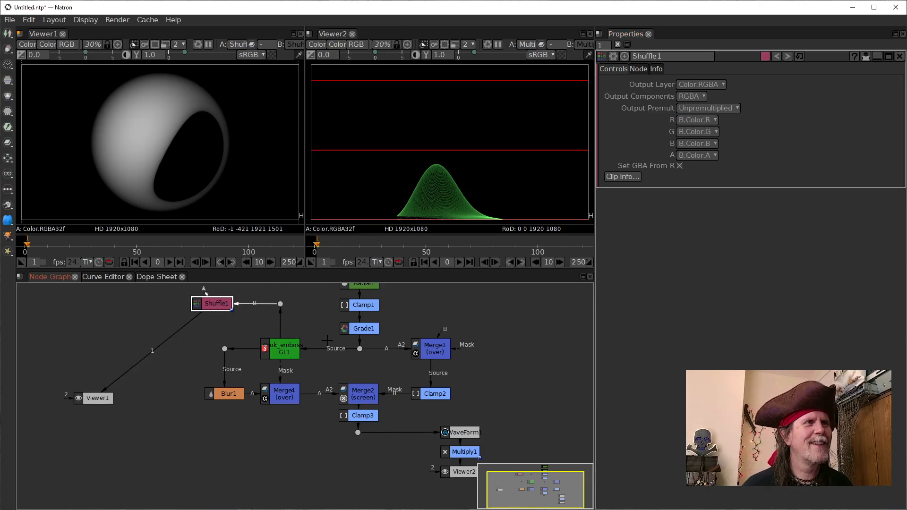
{"action": "key", "text": "Delete"}
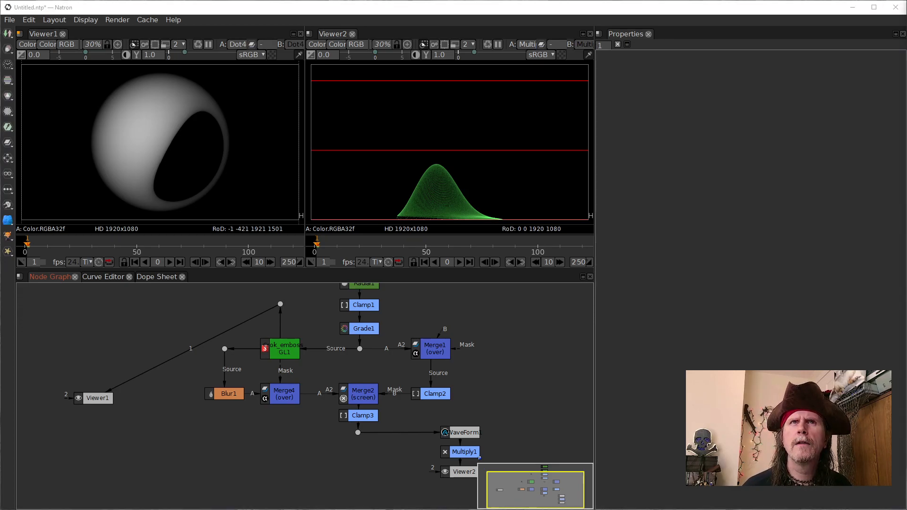
{"action": "left_click", "coordinate": [281, 303]}
{"action": "key", "text": "Tab"}
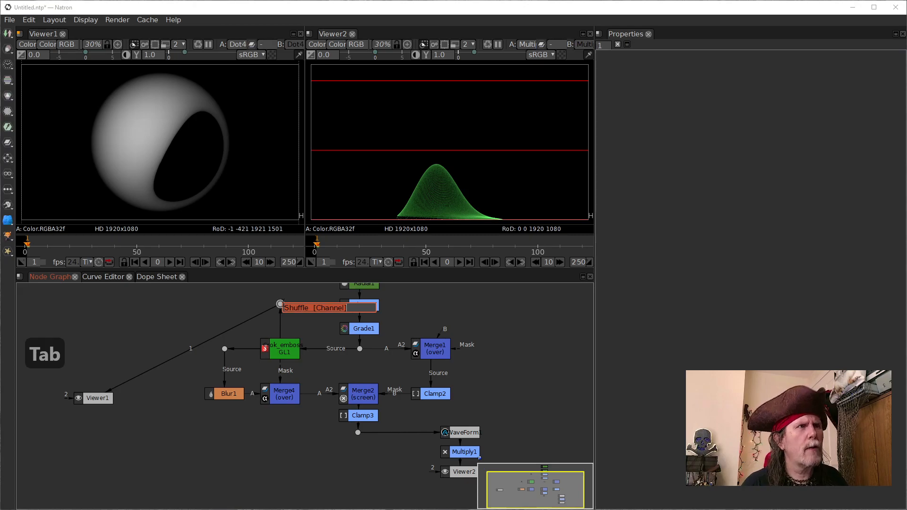
{"action": "type", "text": "clamp"}
{"action": "key", "text": "Down"}
{"action": "key", "text": "Return"}
{"action": "left_click_drag", "start_coordinate": [290, 319], "coordinate": [188, 301]}
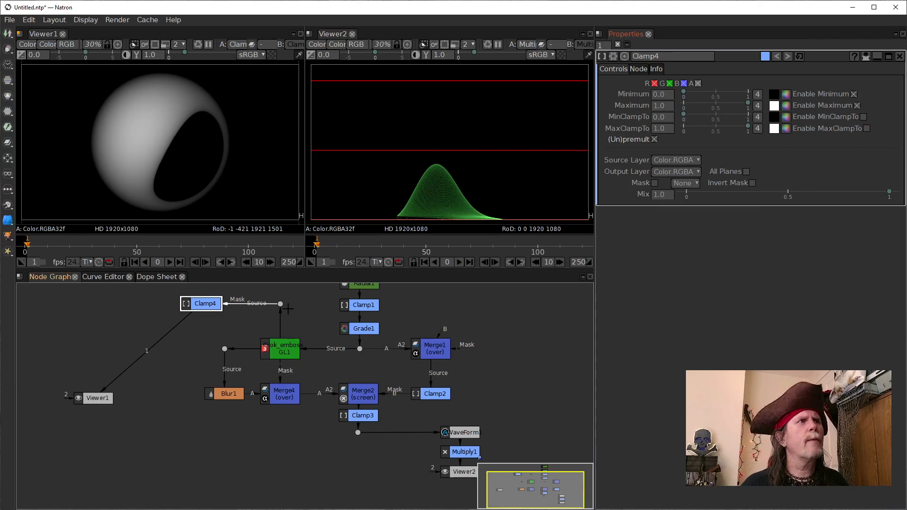
Step: Show the alpha channel of the Clamp4 output in Viewer1
{"action": "key", "text": "1"}
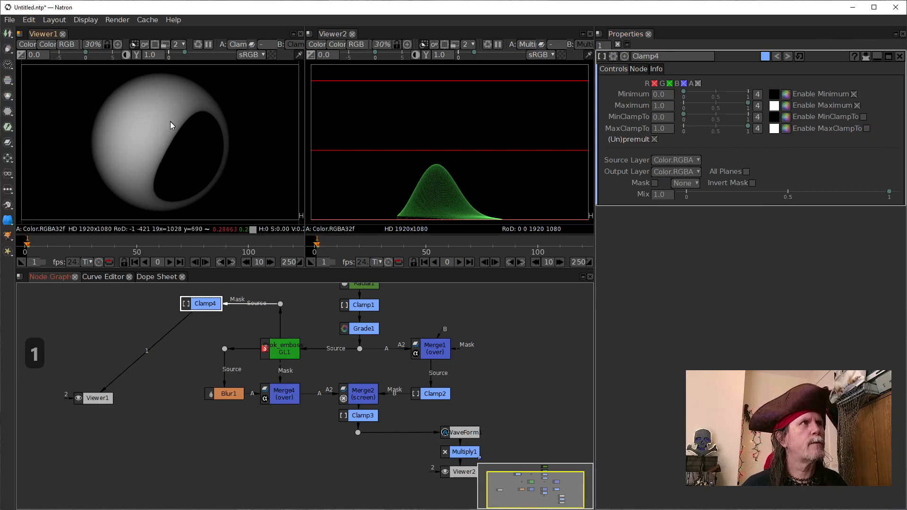
{"action": "key", "text": "1"}
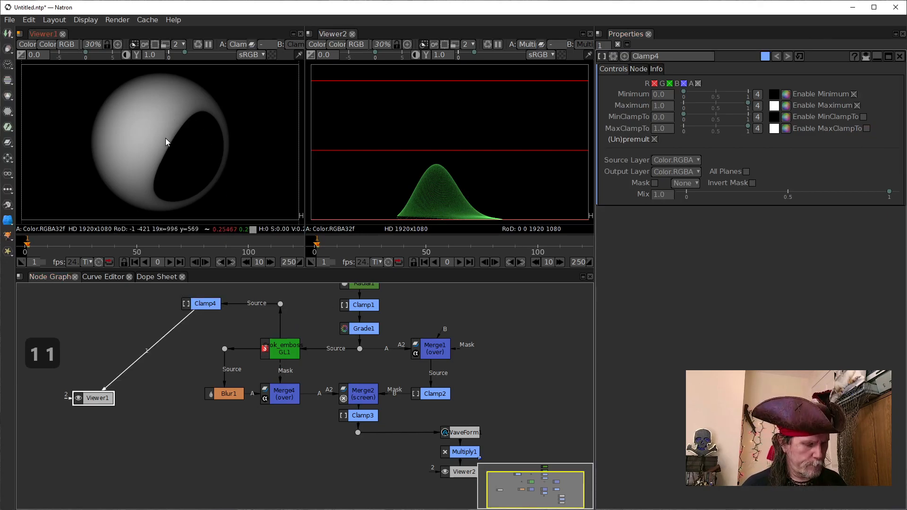
{"action": "key", "text": "a"}
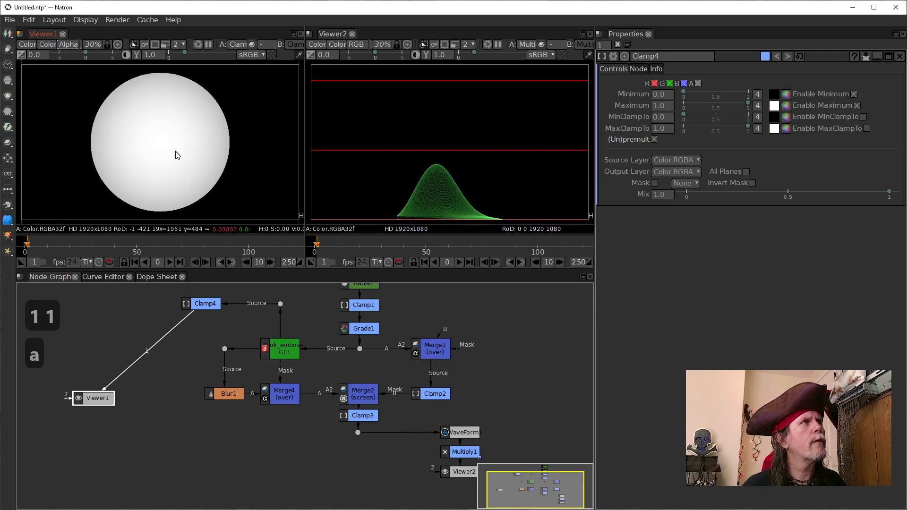
Step: Set Clamp4's Maximum to .01 and enable both MinClampTo and MaxClampTo
{"action": "left_click", "coordinate": [207, 305]}
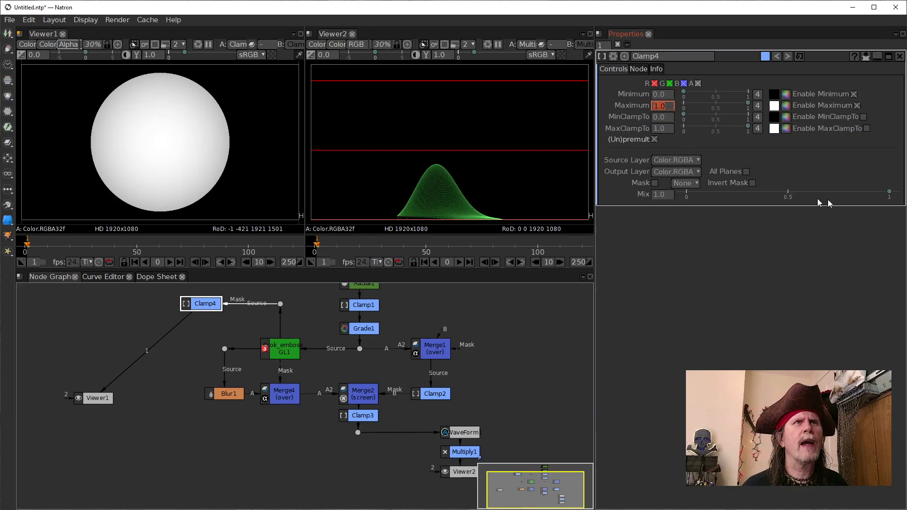
{"action": "type", "text": ".01"}
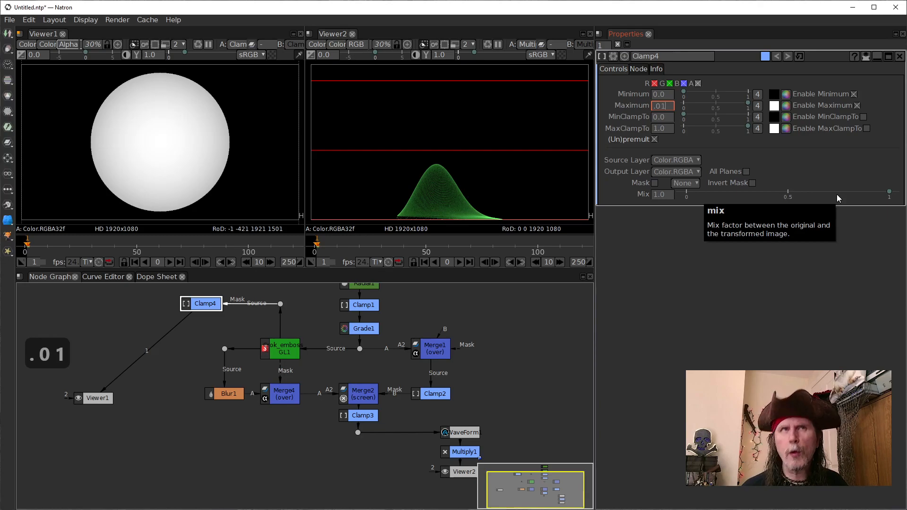
{"action": "key", "text": "Return"}
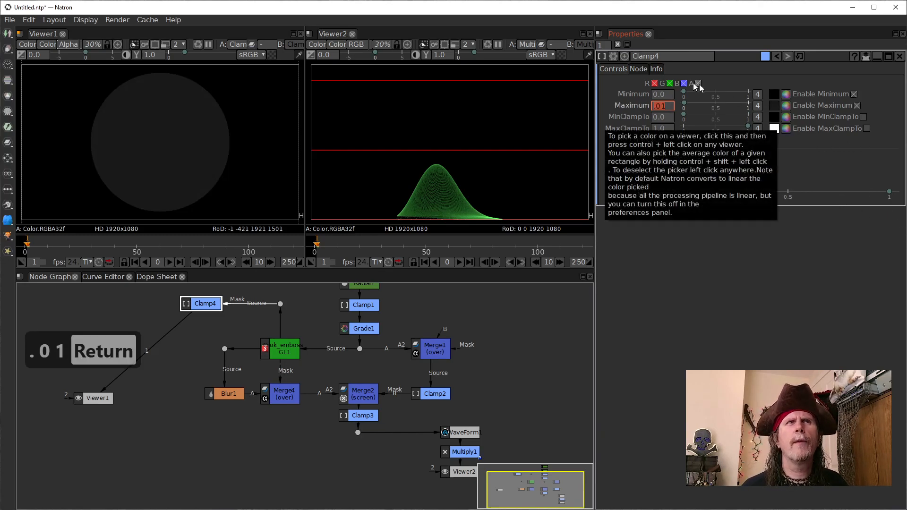
{"action": "left_click", "coordinate": [863, 116]}
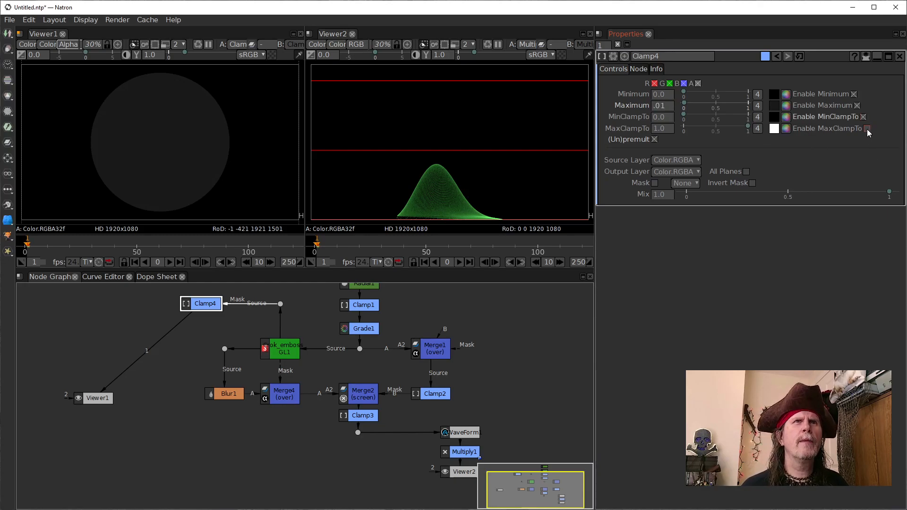
{"action": "left_click", "coordinate": [866, 129]}
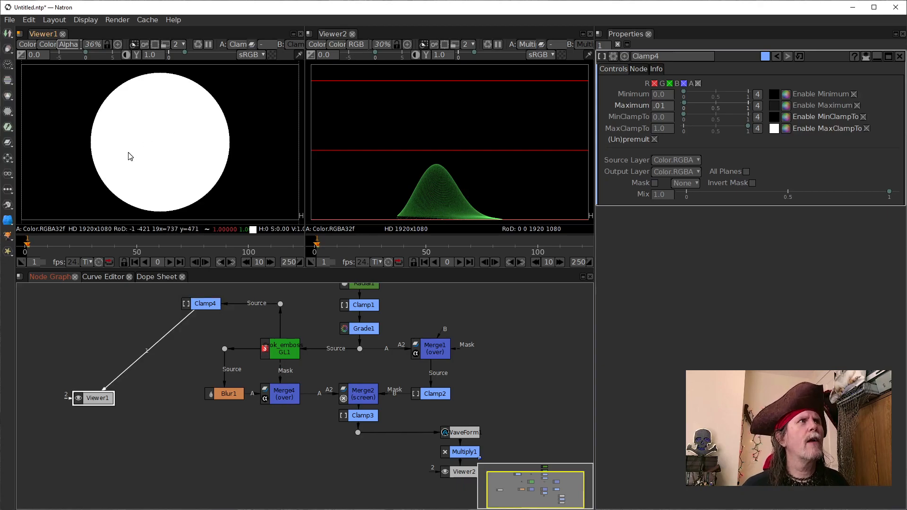
Step: Compare the edge of the sphere's alpha in Viewer1 with Clamp4 disabled and enabled, leaving Clamp4 enabled
{"action": "scroll", "coordinate": [118, 152], "scroll_direction": "up", "scroll_amount": 3}
{"action": "scroll", "coordinate": [142, 170], "scroll_direction": "up", "scroll_amount": 8}
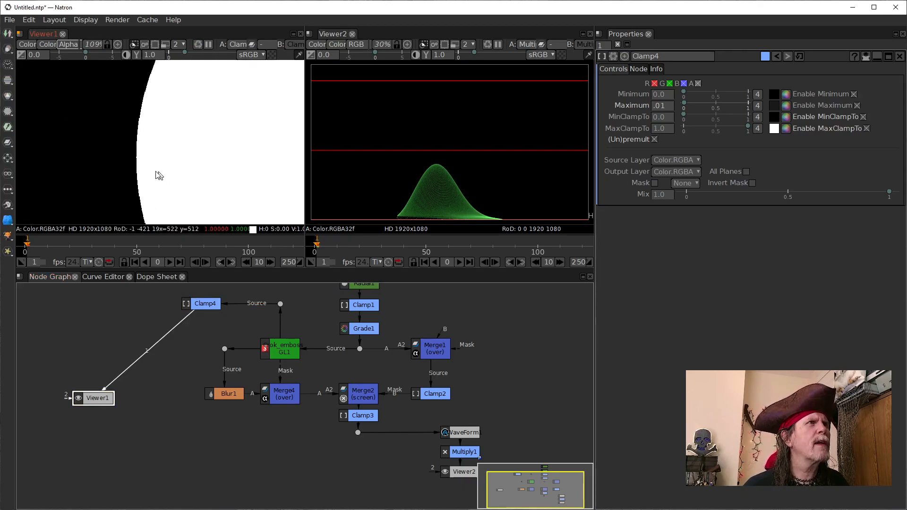
{"action": "key", "text": "d"}
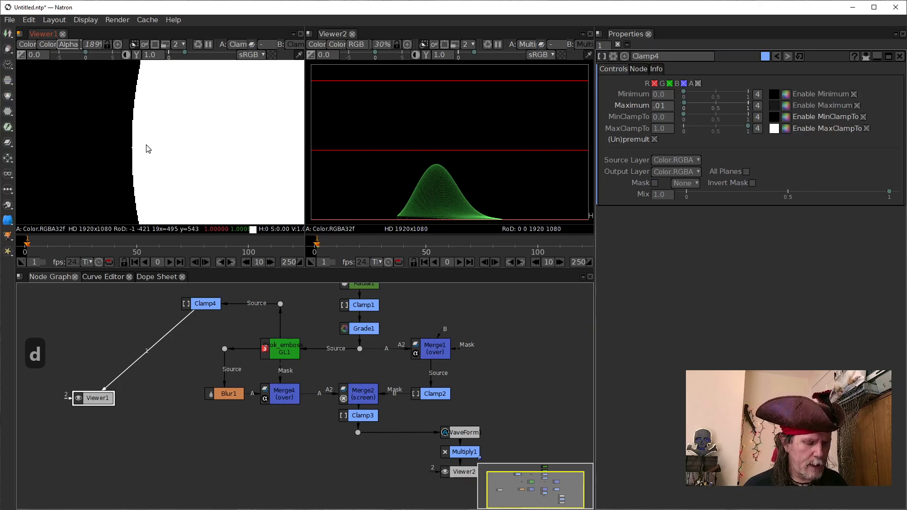
{"action": "left_click", "coordinate": [196, 302]}
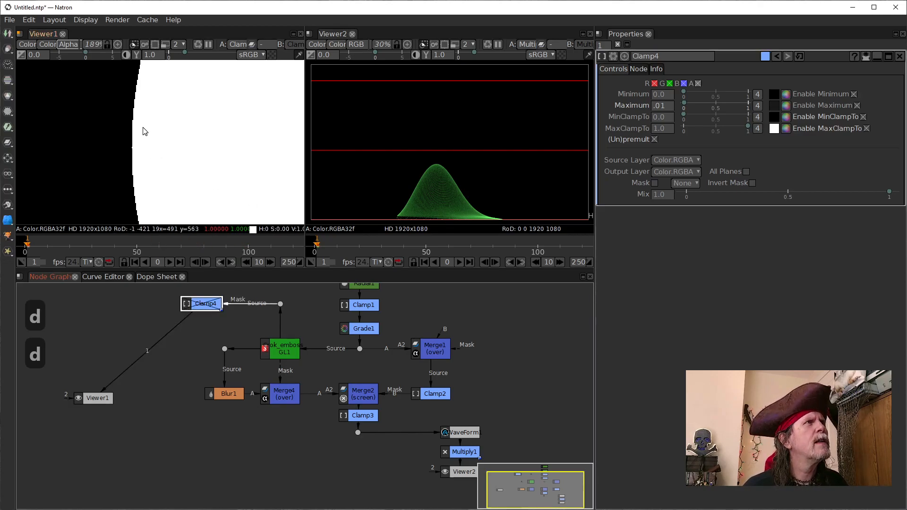
{"action": "key", "text": "d"}
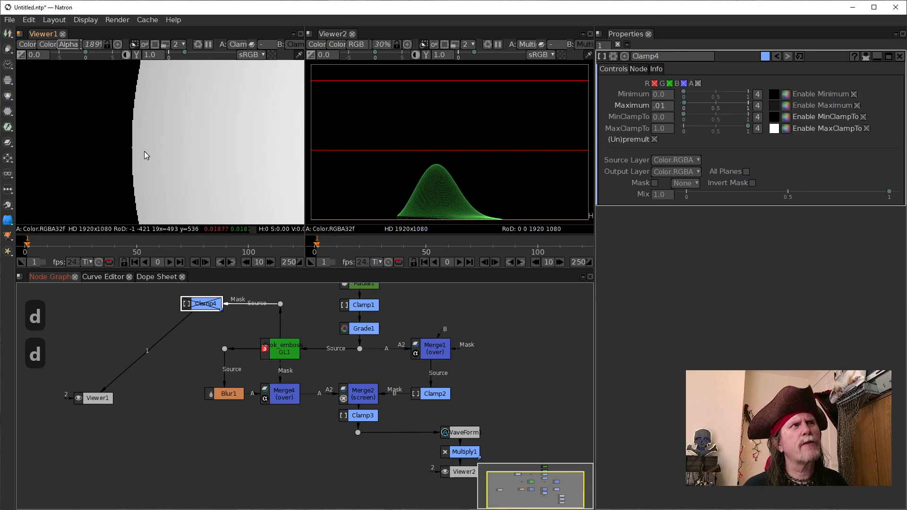
{"action": "key", "text": "d"}
{"action": "key", "text": "d"}
{"action": "key", "text": "d"}
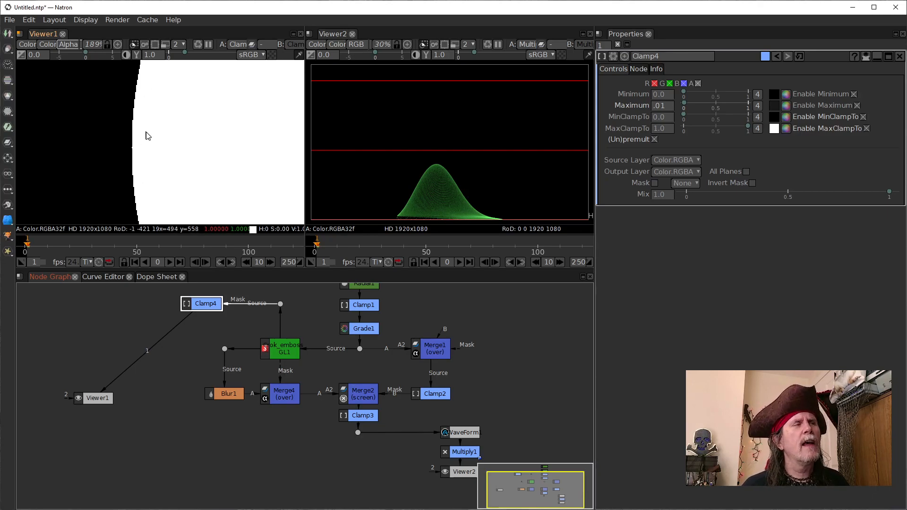
Step: Compare the sphere's edge in the RGB and alpha views of Clamp4, ending on the whole image in alpha
{"action": "scroll", "coordinate": [141, 147], "scroll_direction": "up", "scroll_amount": 4}
{"action": "scroll", "coordinate": [122, 207], "scroll_direction": "up", "scroll_amount": 10}
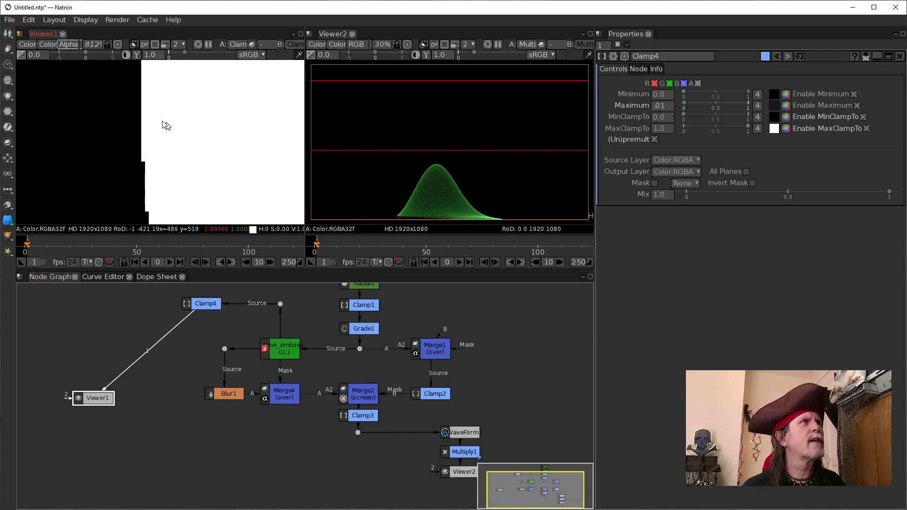
{"action": "key", "text": "a"}
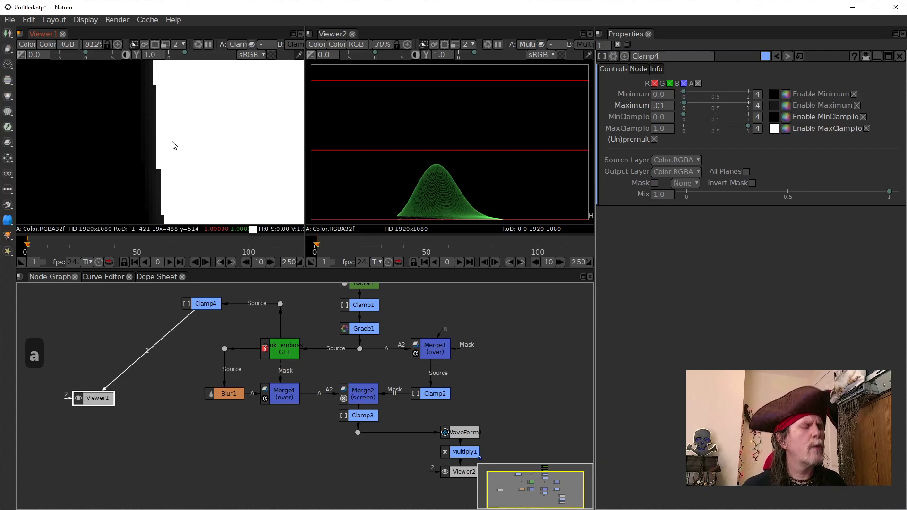
{"action": "key", "text": "a"}
{"action": "key", "text": "a"}
{"action": "key", "text": "a"}
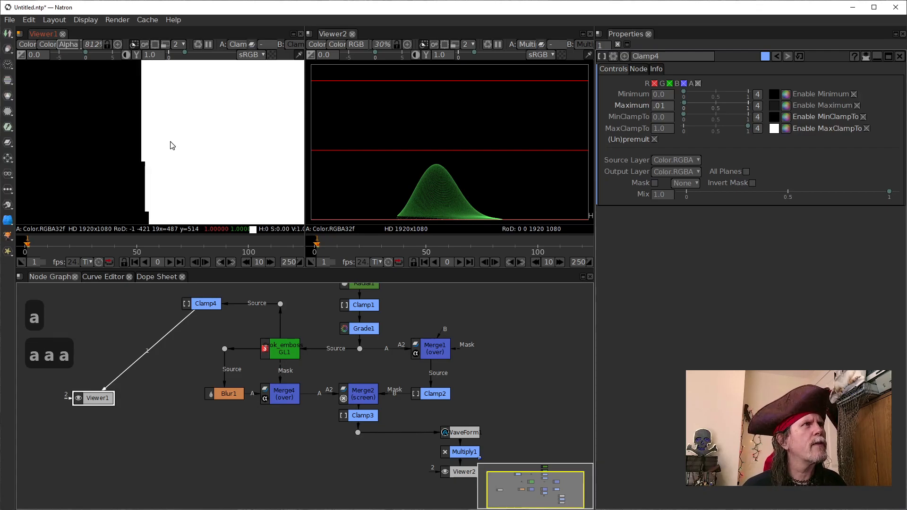
{"action": "key", "text": "a"}
{"action": "key", "text": "a"}
{"action": "key", "text": "a"}
{"action": "key", "text": "a"}
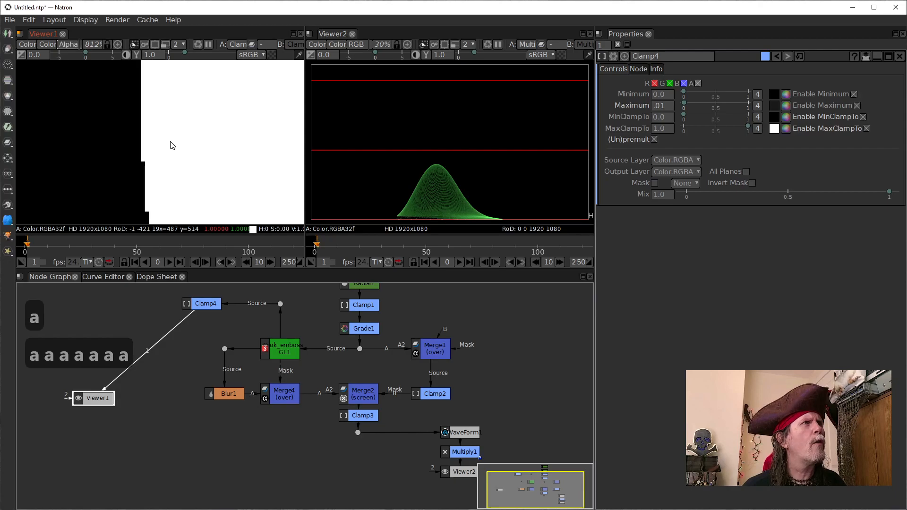
{"action": "key", "text": "a"}
{"action": "key", "text": "a"}
{"action": "key", "text": "a"}
{"action": "key", "text": "a"}
{"action": "key", "text": "a"}
{"action": "key", "text": "a"}
{"action": "key", "text": "a"}
{"action": "key", "text": "a"}
{"action": "key", "text": "a"}
{"action": "key", "text": "a"}
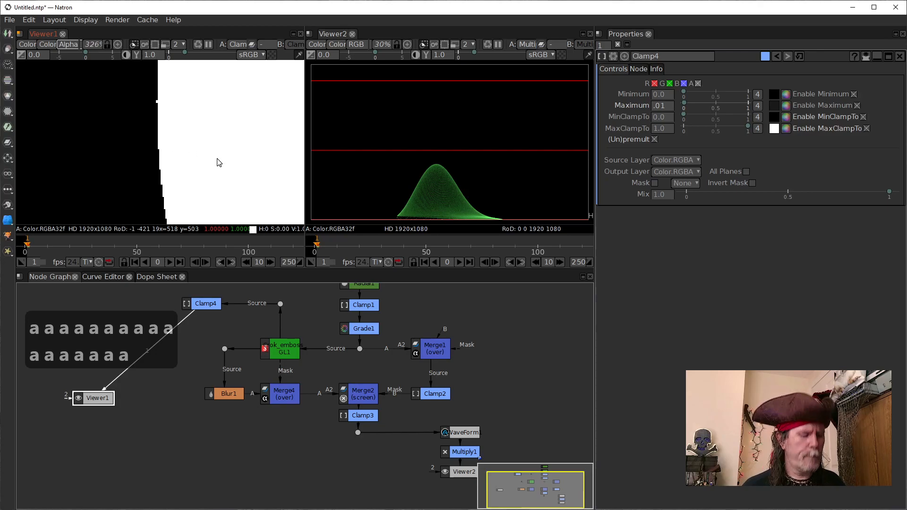
{"action": "key", "text": "d"}
{"action": "key", "text": "f"}
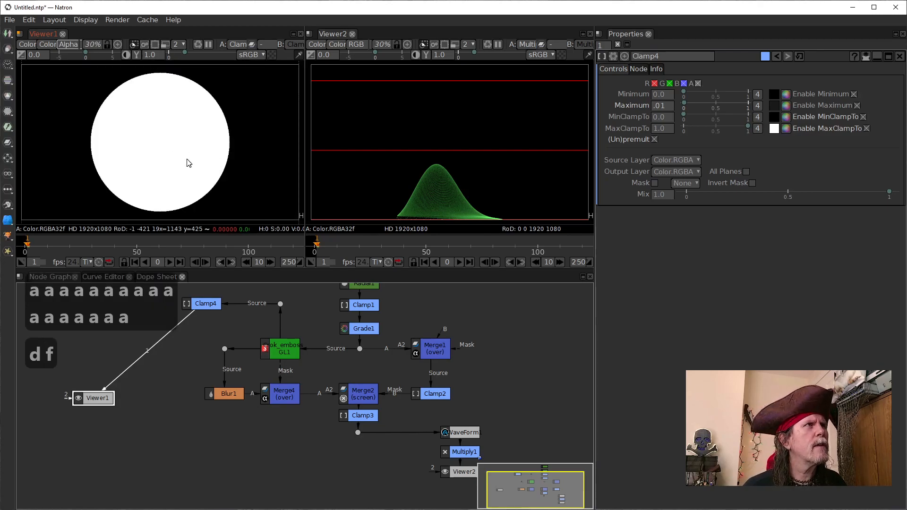
{"action": "key", "text": "a"}
{"action": "key", "text": "a"}
{"action": "key", "text": "a"}
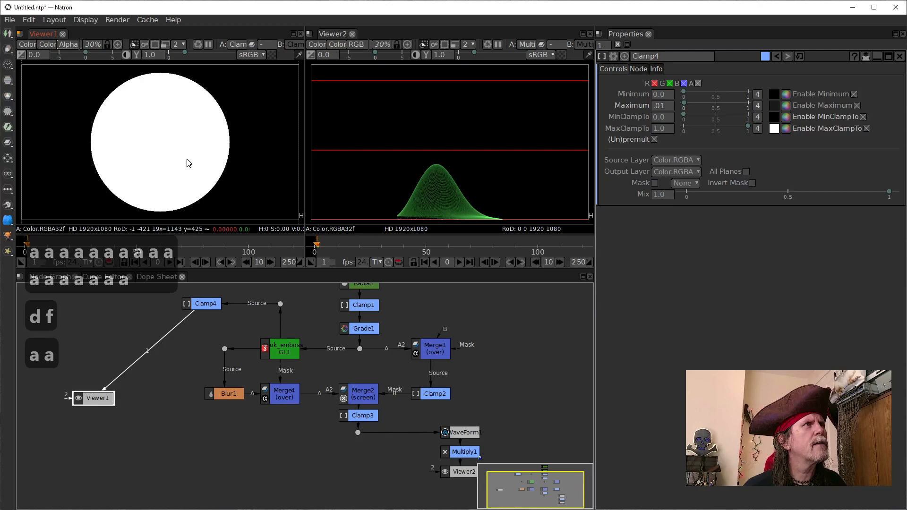
{"action": "key", "text": "a"}
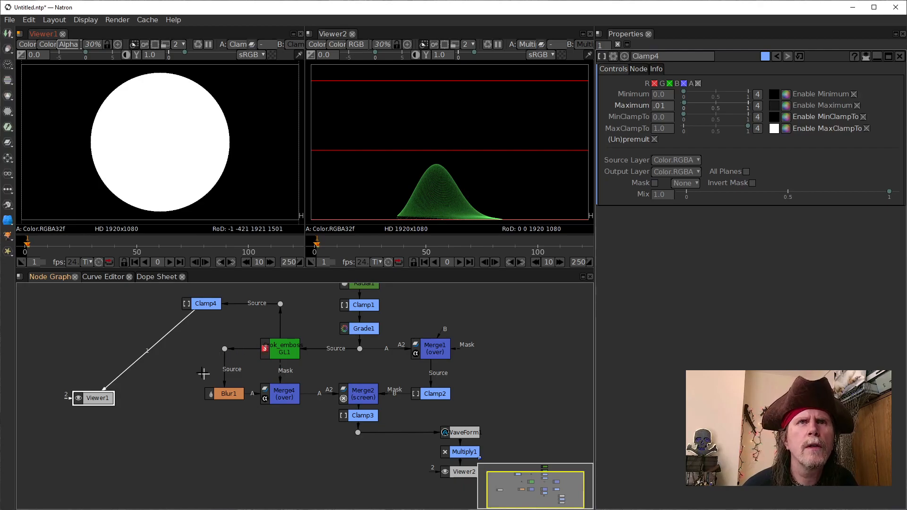
Step: Disconnect Viewer1 from Clamp4 and add a Solid node in the empty graph area above Viewer1
{"action": "left_click_drag", "start_coordinate": [152, 342], "coordinate": [170, 409]}
{"action": "left_click", "coordinate": [132, 340]}
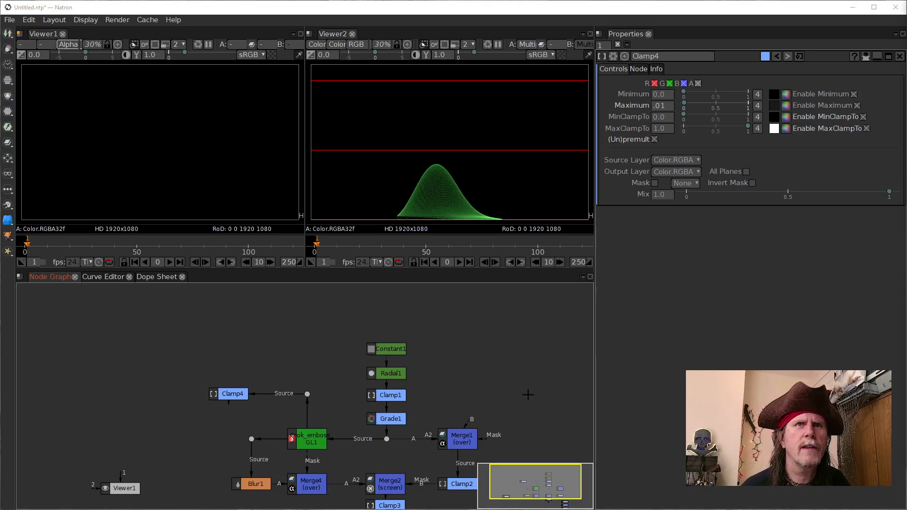
{"action": "left_click", "coordinate": [124, 339]}
{"action": "key", "text": "Tab"}
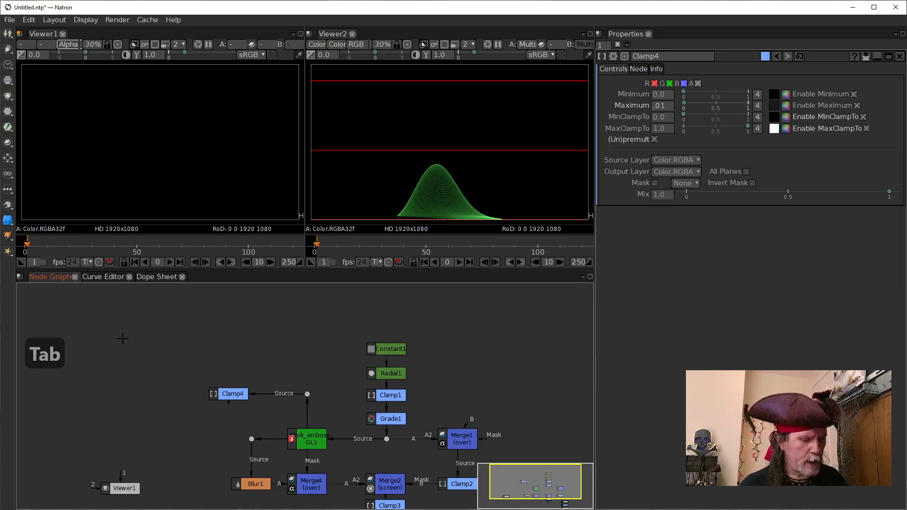
{"action": "type", "text": "ids"}
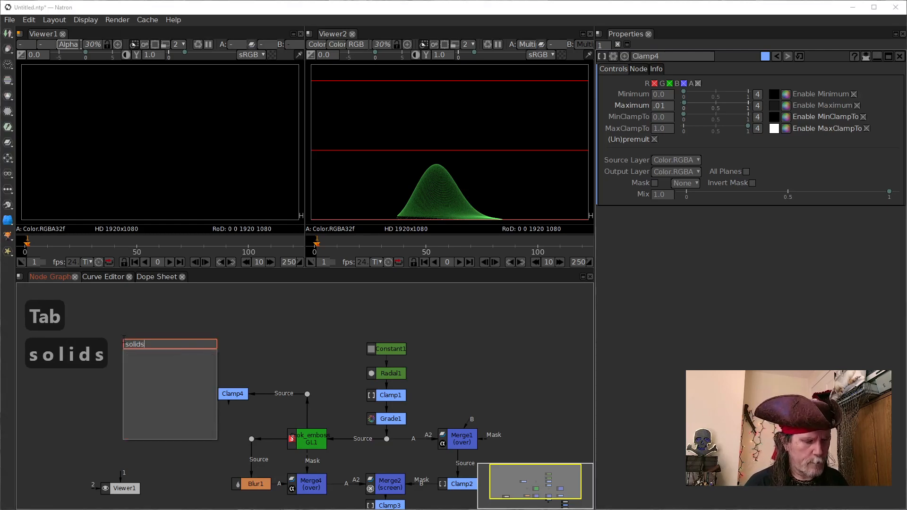
{"action": "key", "text": "BackSpace"}
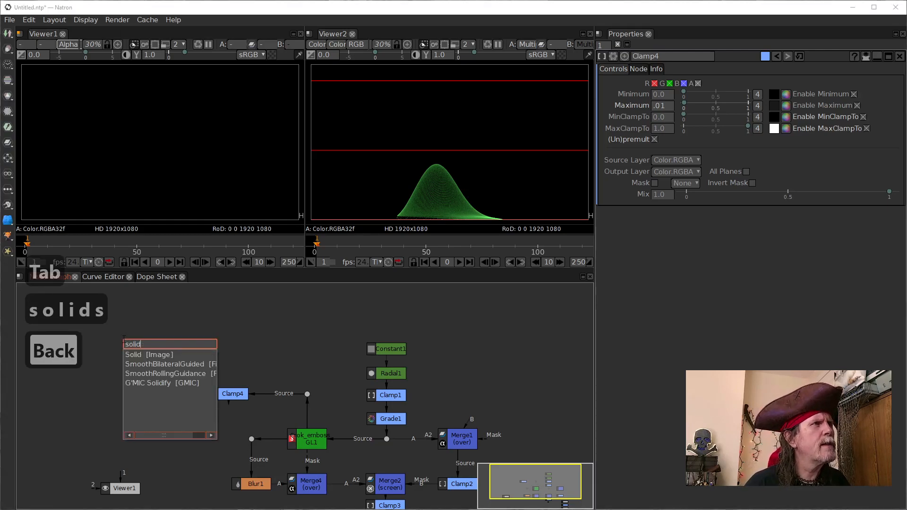
{"action": "key", "text": "Return"}
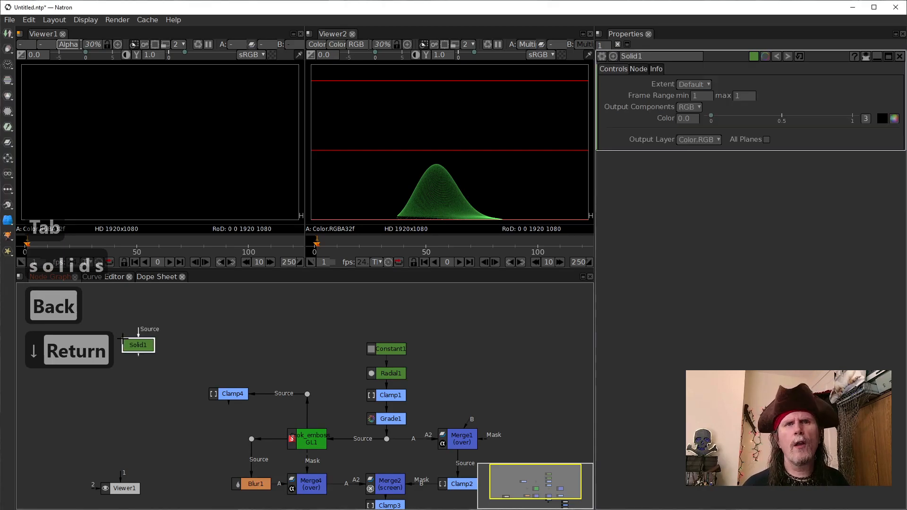
Step: Connect Viewer1 to Solid1 and align Solid1 directly above Viewer1
{"action": "left_click_drag", "start_coordinate": [136, 360], "coordinate": [133, 349]}
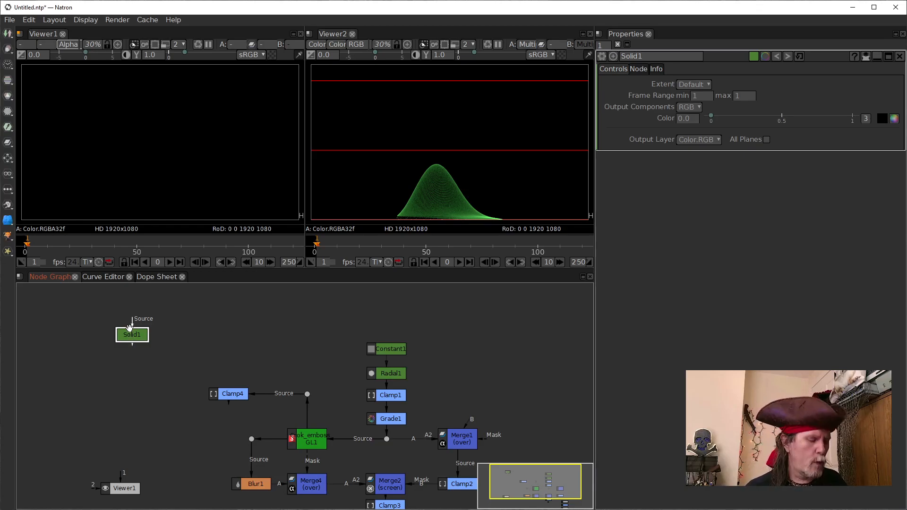
{"action": "key", "text": "1"}
{"action": "left_click_drag", "start_coordinate": [131, 333], "coordinate": [119, 330]}
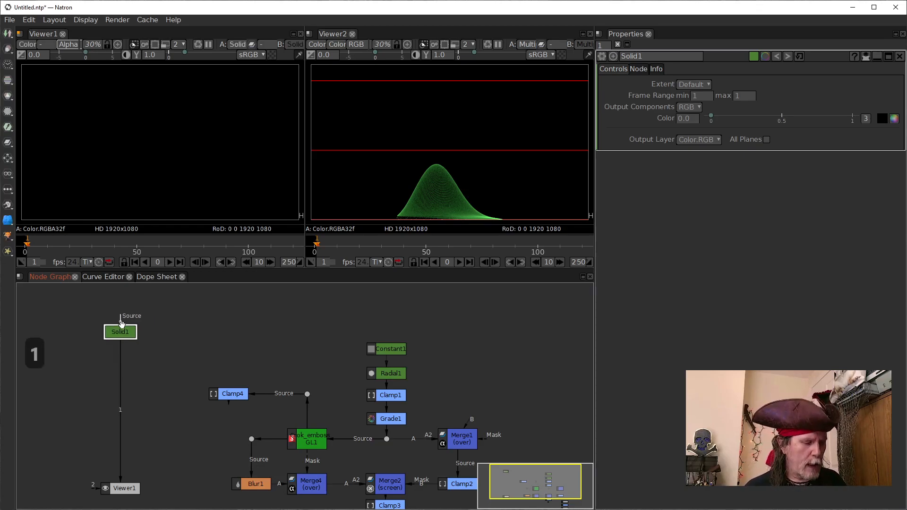
{"action": "key", "text": "Tab"}
{"action": "type", "text": "shyu"}
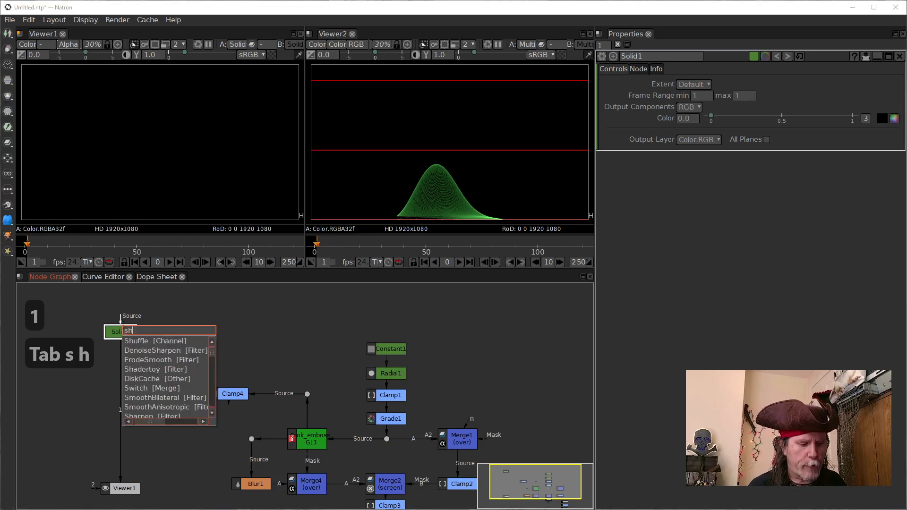
{"action": "key", "text": "BackSpace"}
{"action": "type", "text": "u"}
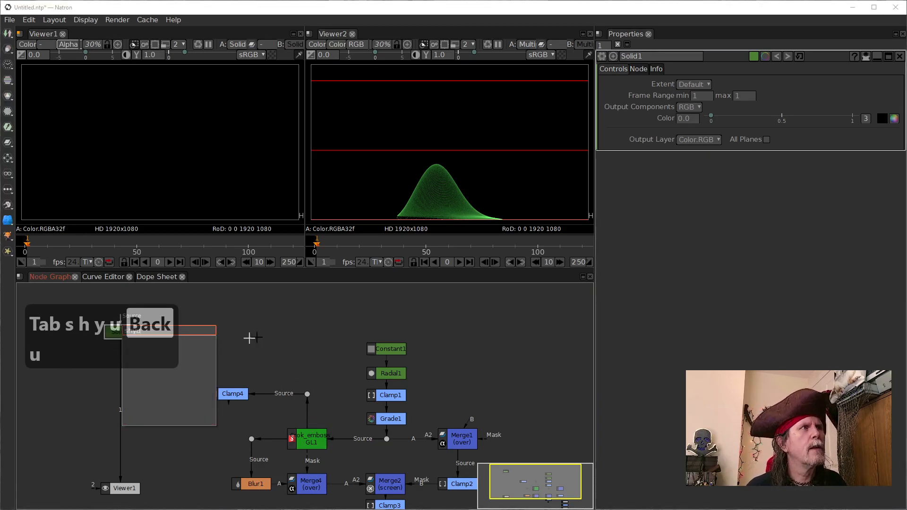
{"action": "left_click", "coordinate": [264, 334]}
Step: Move Solid1 down towards Viewer1, roughly level with Clamp4
{"action": "left_click_drag", "start_coordinate": [124, 336], "coordinate": [124, 401]}
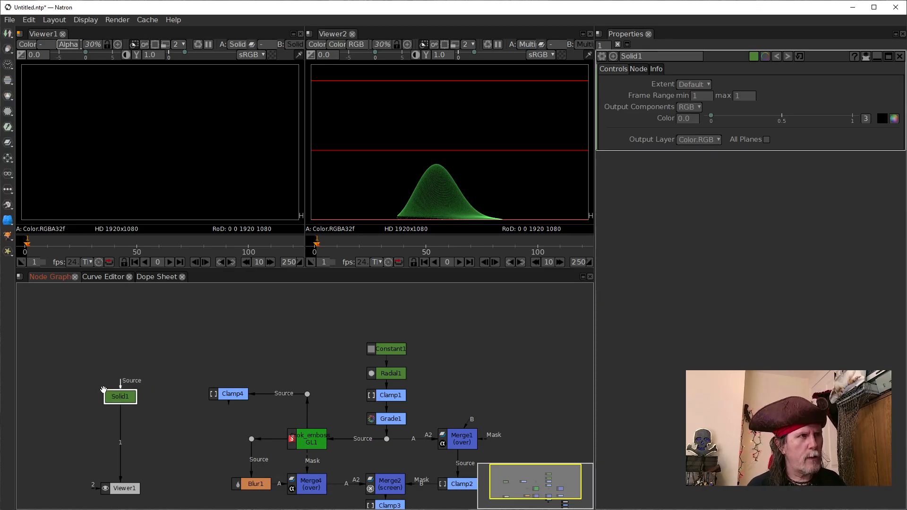
Step: Insert a Shuffle node between Solid1 and Viewer1 and move Solid1 up to leave space above it
{"action": "key", "text": "Tab"}
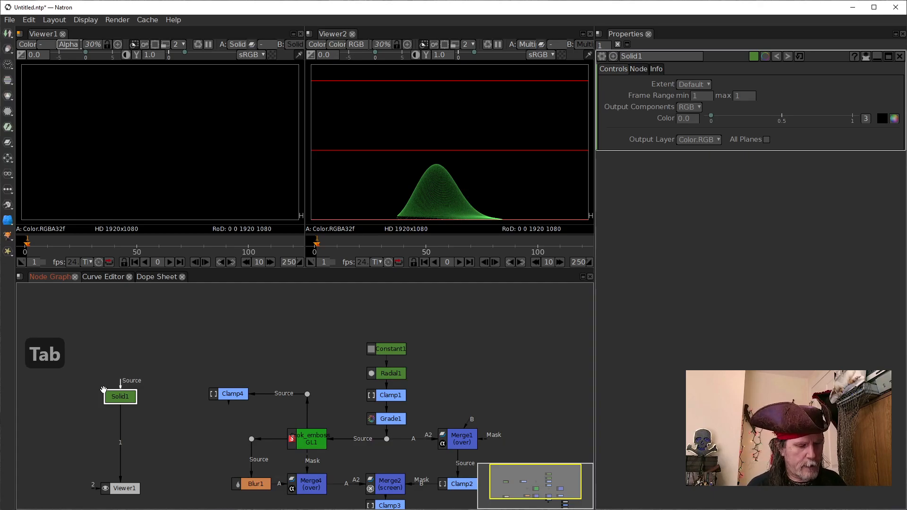
{"action": "type", "text": "shu"}
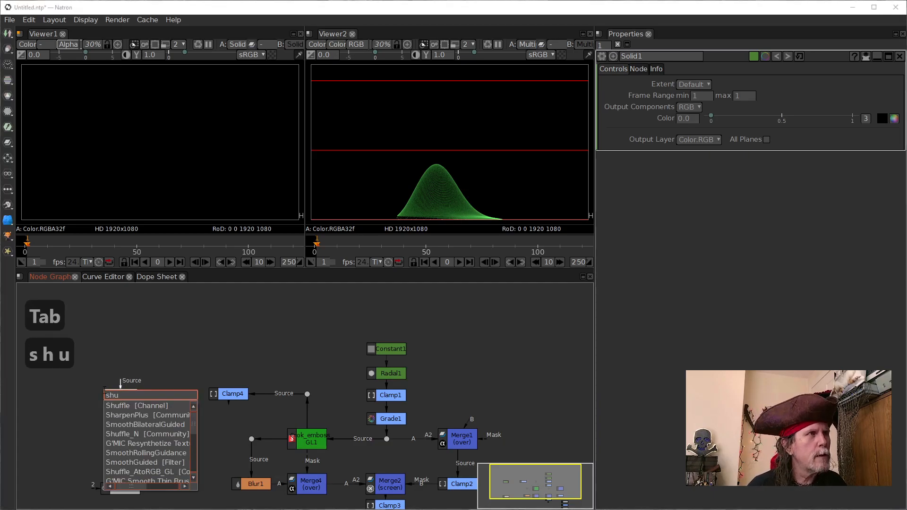
{"action": "key", "text": "Down"}
{"action": "key", "text": "Return"}
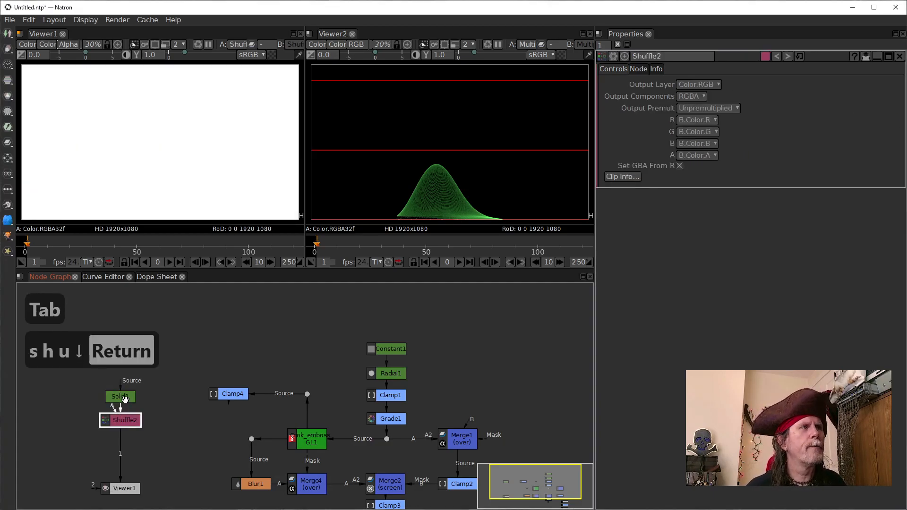
{"action": "left_click_drag", "start_coordinate": [115, 398], "coordinate": [115, 360]}
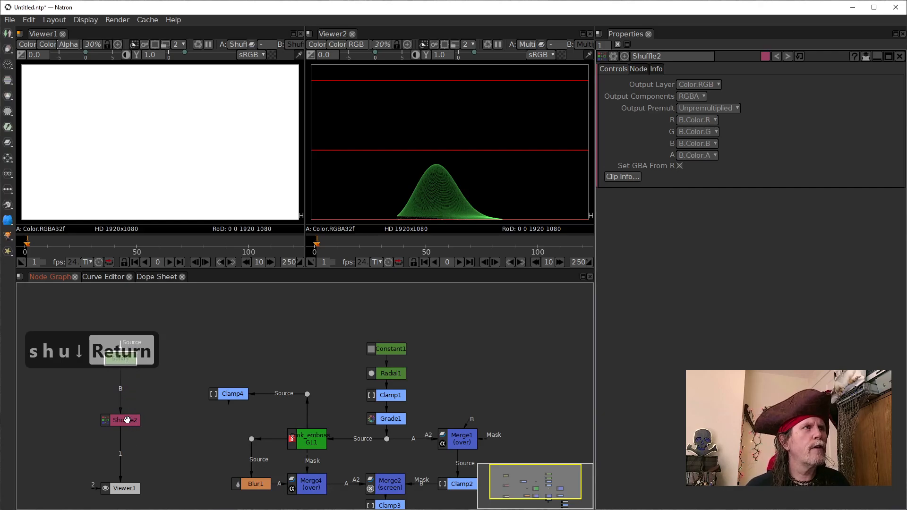
Step: Set the alpha output channel of Shuffle2 to 1
{"action": "left_click", "coordinate": [129, 423]}
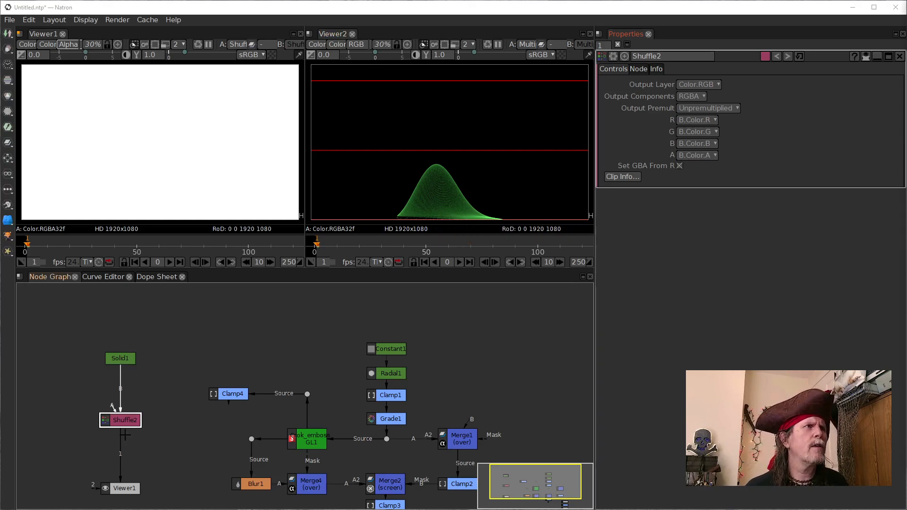
{"action": "left_click", "coordinate": [703, 155]}
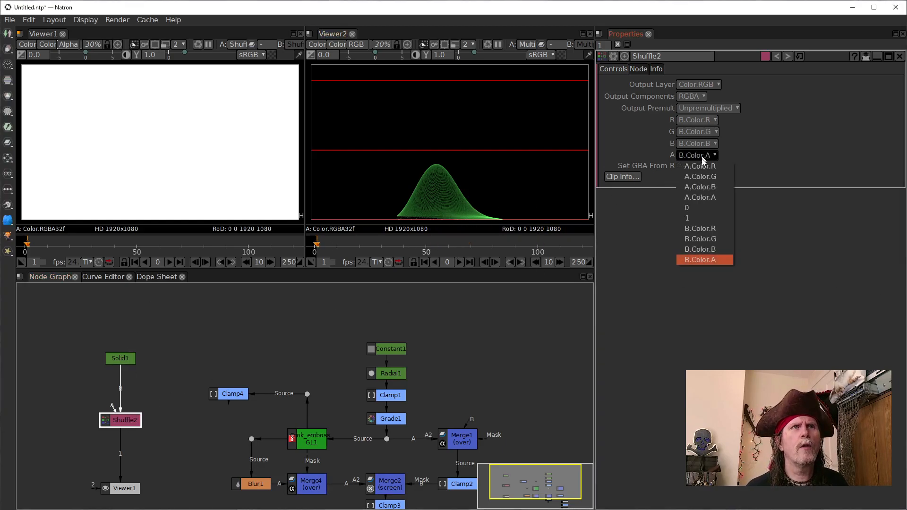
{"action": "left_click", "coordinate": [702, 218]}
Step: Move Shuffle2 up to Solid1's former place and offset Solid1 above and to the right of it
{"action": "left_click", "coordinate": [119, 355]}
{"action": "left_click_drag", "start_coordinate": [119, 355], "coordinate": [125, 330]}
{"action": "left_click_drag", "start_coordinate": [124, 419], "coordinate": [145, 326]}
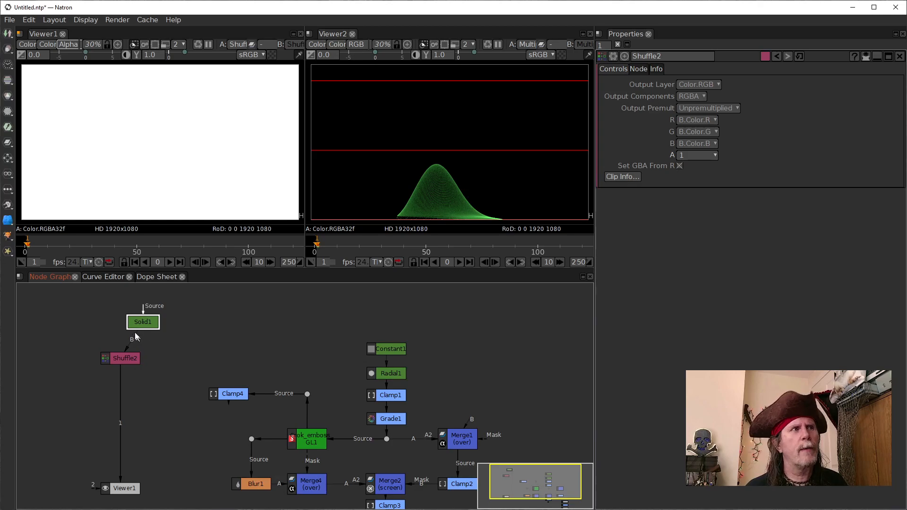
{"action": "left_click_drag", "start_coordinate": [125, 361], "coordinate": [126, 377]}
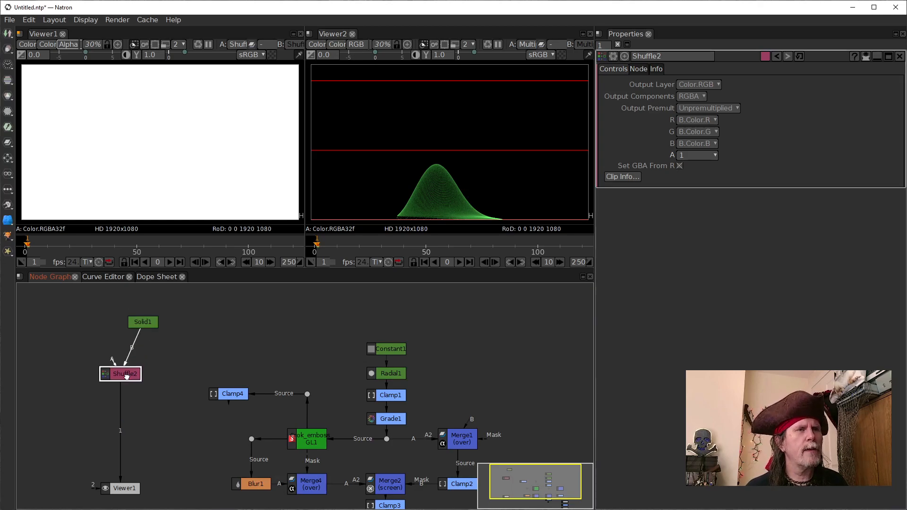
{"action": "left_click_drag", "start_coordinate": [137, 321], "coordinate": [149, 323]}
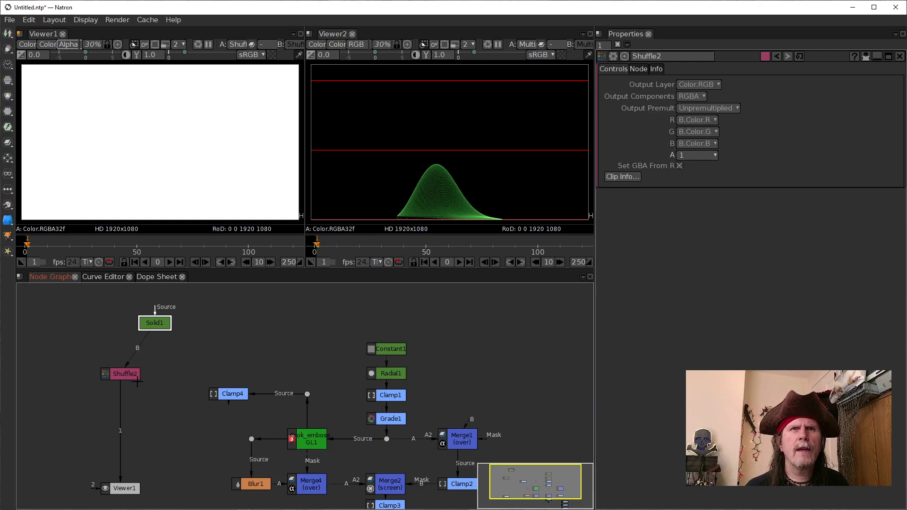
{"action": "left_click_drag", "start_coordinate": [126, 377], "coordinate": [126, 360]}
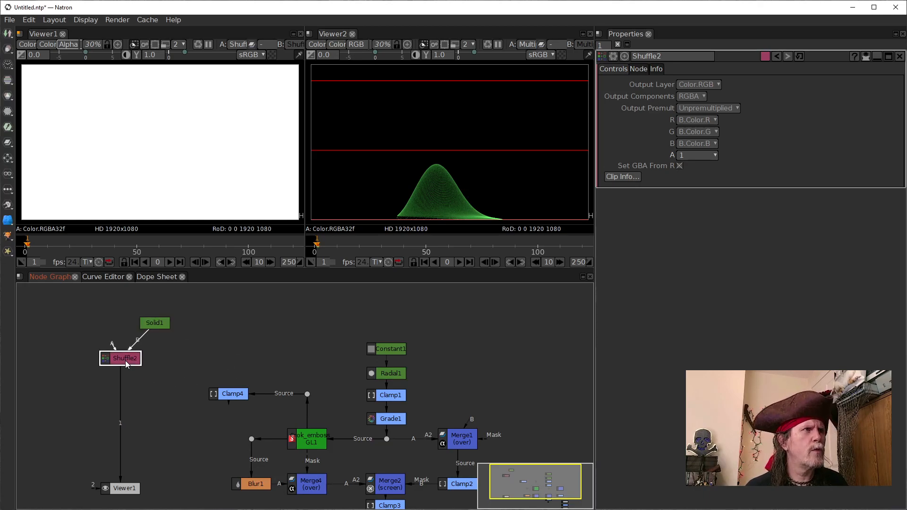
Step: Insert a Crop node between Shuffle2 and Viewer1 and place it directly below Shuffle2
{"action": "key", "text": "Tab"}
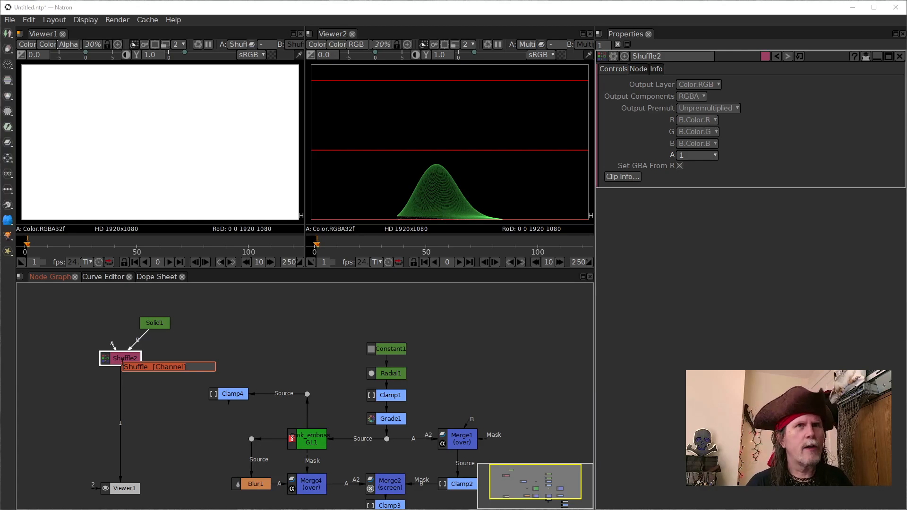
{"action": "type", "text": "crop"}
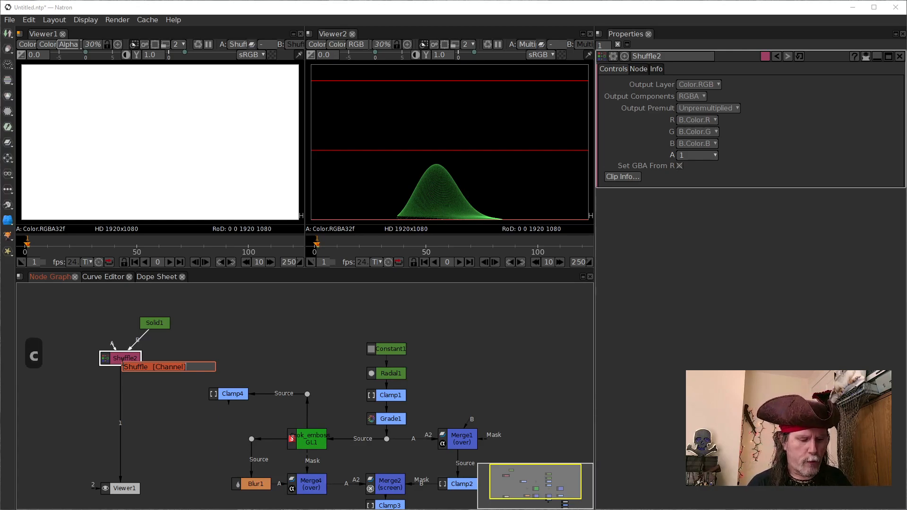
{"action": "key", "text": "Down"}
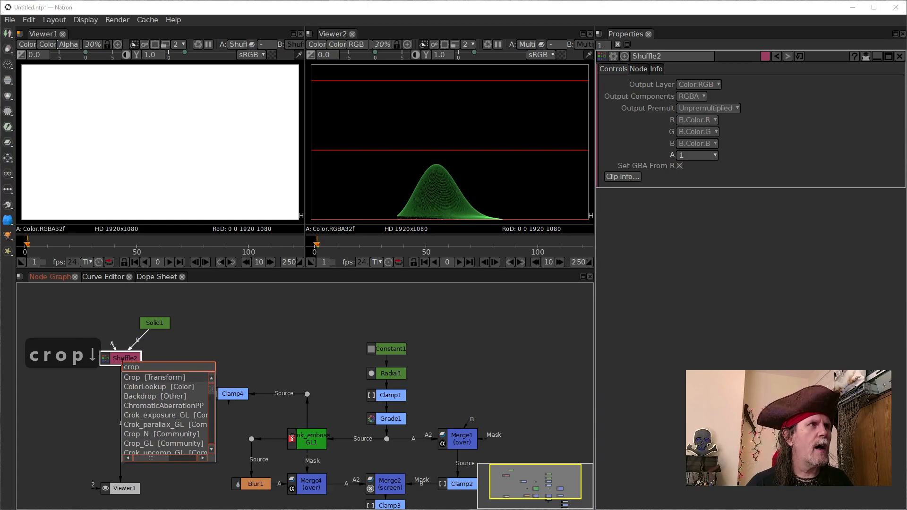
{"action": "key", "text": "Return"}
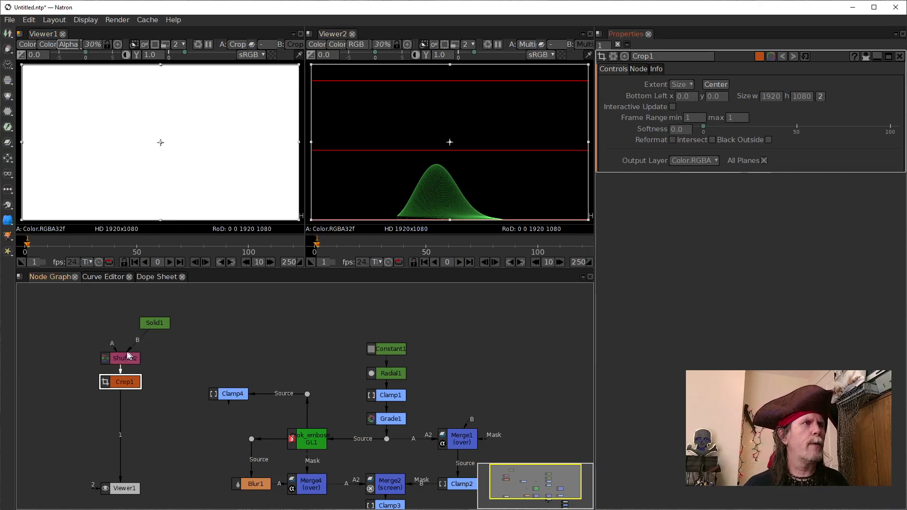
{"action": "left_click_drag", "start_coordinate": [121, 360], "coordinate": [118, 377]}
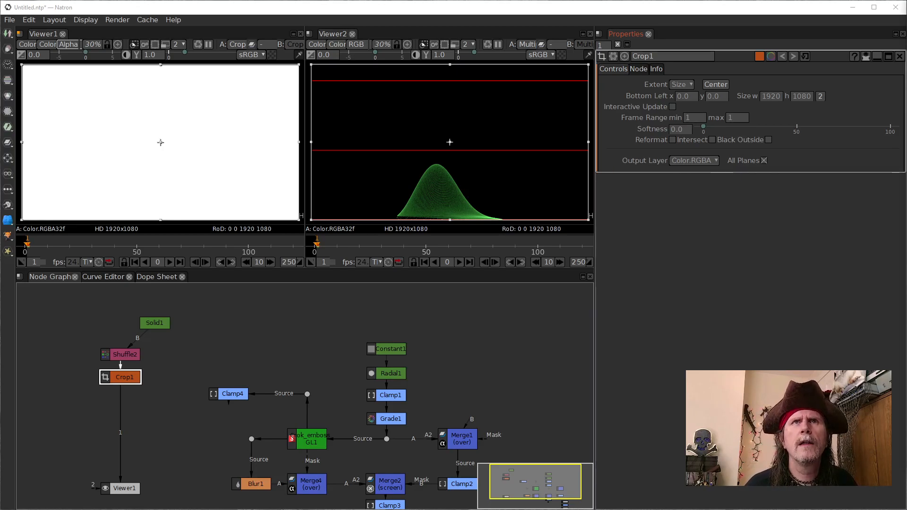
Step: Review Shuffle2's channel settings and move Solid1 farther to the right of it
{"action": "left_click", "coordinate": [126, 357]}
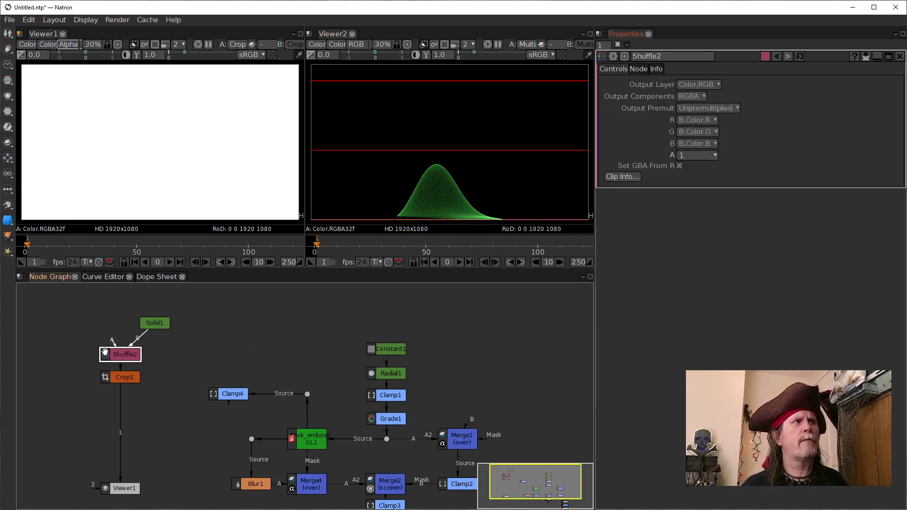
{"action": "left_click_drag", "start_coordinate": [149, 324], "coordinate": [171, 320]}
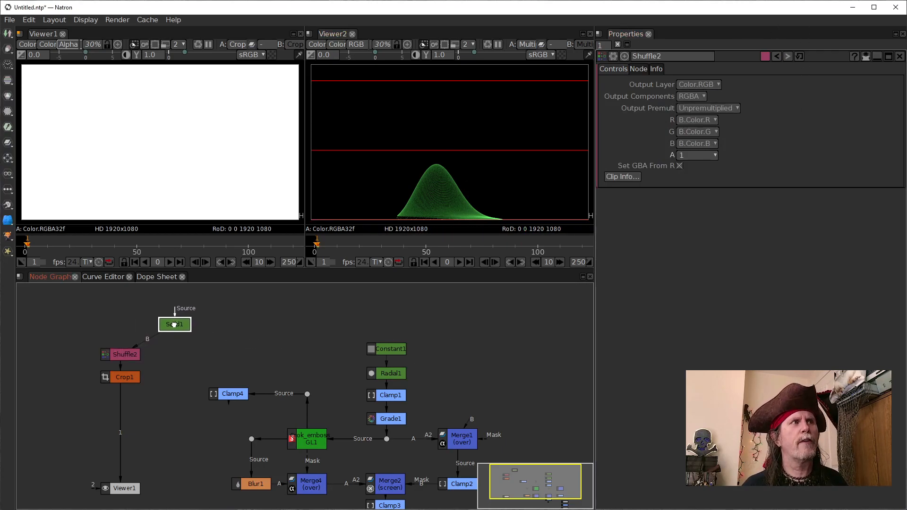
{"action": "left_click", "coordinate": [124, 354]}
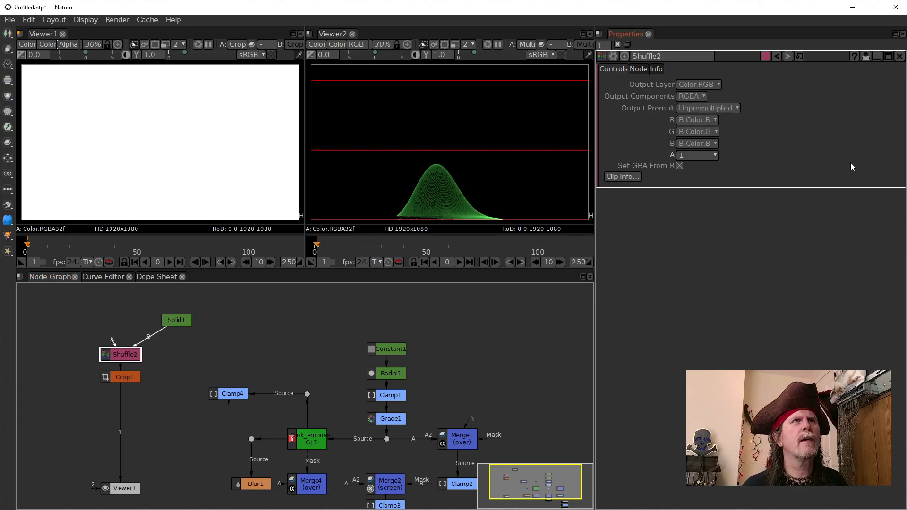
Step: Set the extent of Crop1 to Default
{"action": "left_click", "coordinate": [125, 377]}
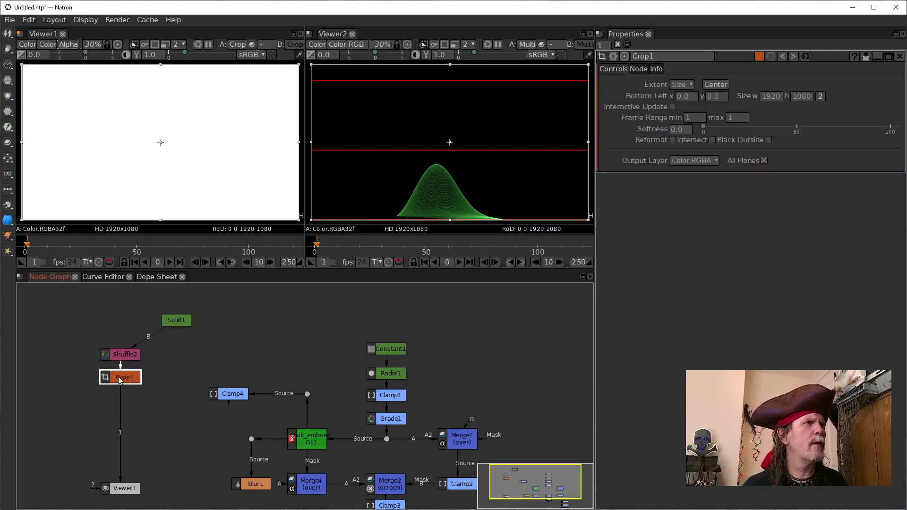
{"action": "left_click", "coordinate": [682, 85]}
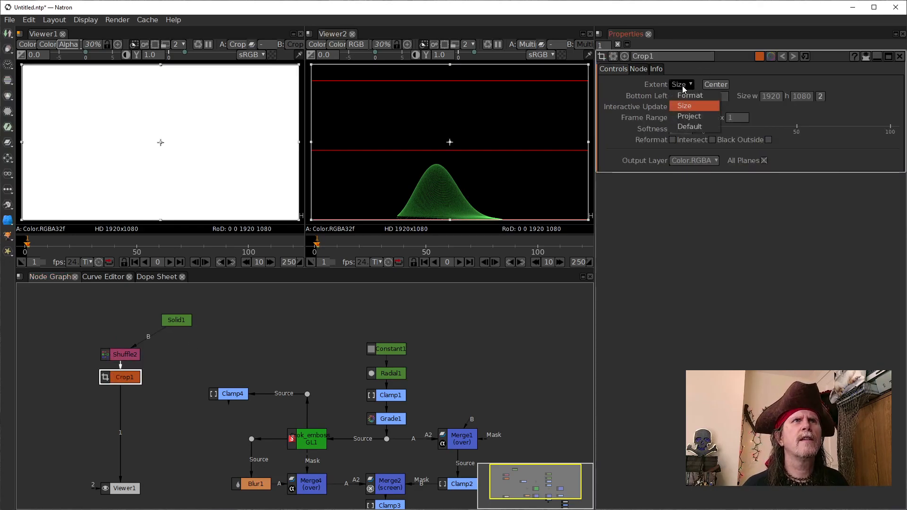
{"action": "left_click", "coordinate": [689, 127]}
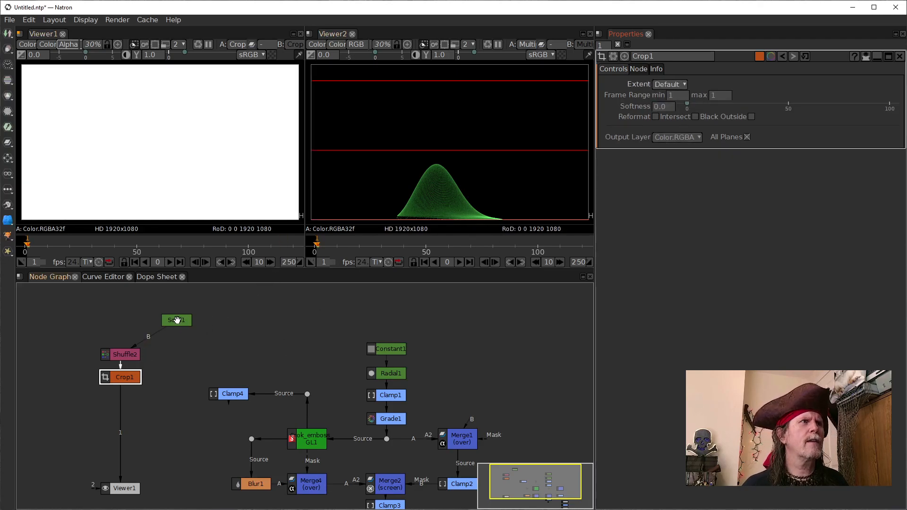
Step: Open Solid1's properties and shift the node slightly farther from Shuffle2
{"action": "left_click", "coordinate": [176, 321]}
{"action": "left_click", "coordinate": [131, 359]}
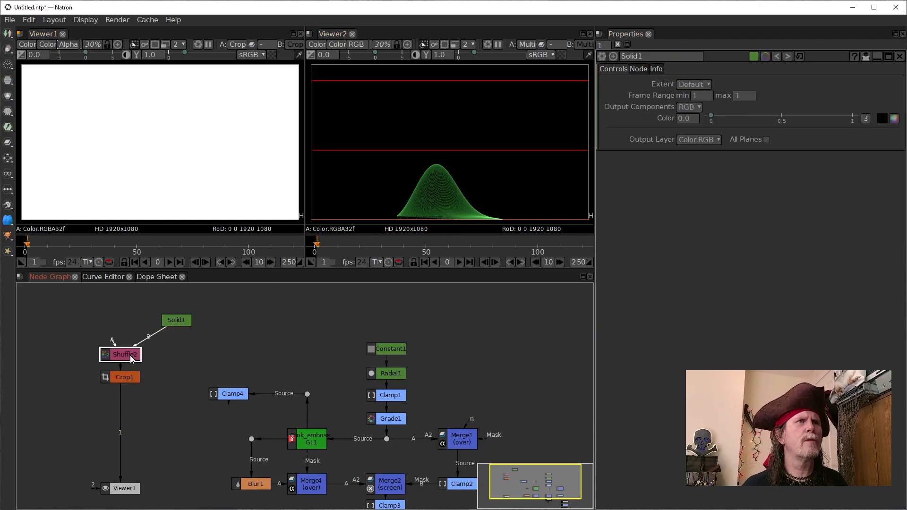
{"action": "left_click_drag", "start_coordinate": [171, 319], "coordinate": [191, 322]}
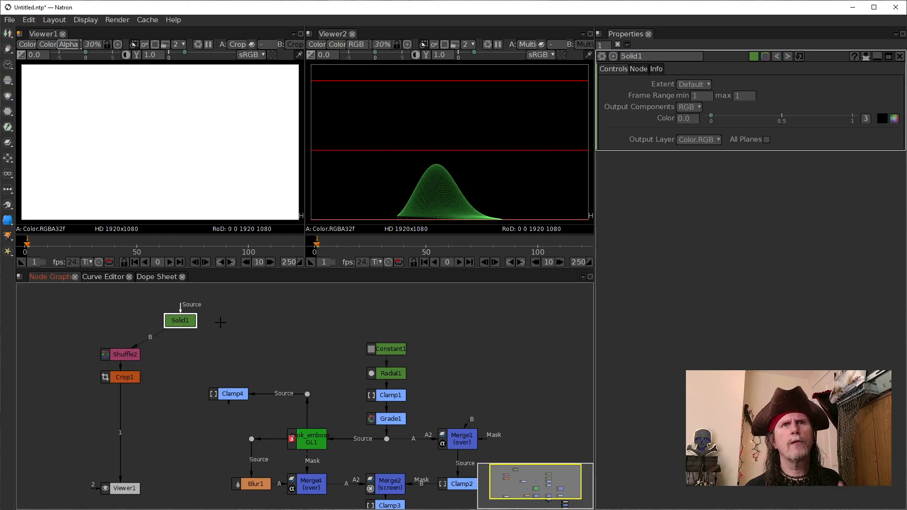
{"action": "left_click", "coordinate": [120, 379]}
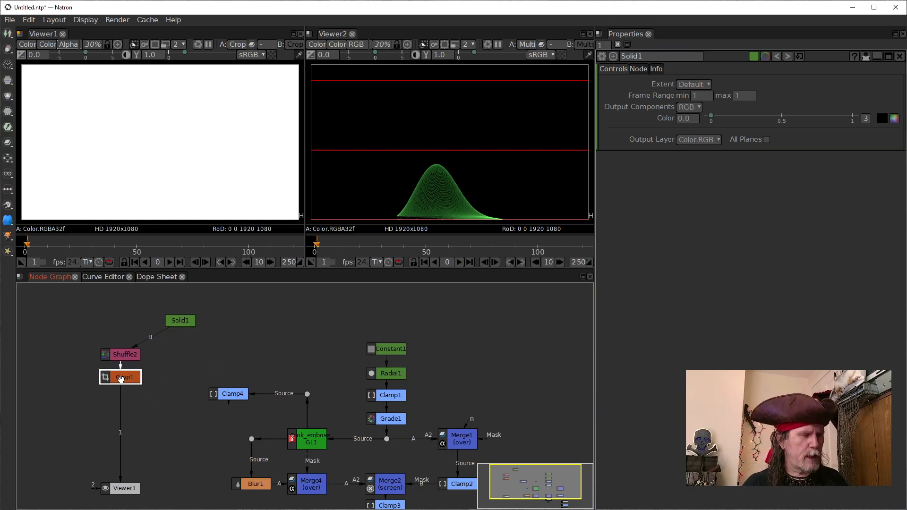
{"action": "left_click", "coordinate": [184, 321]}
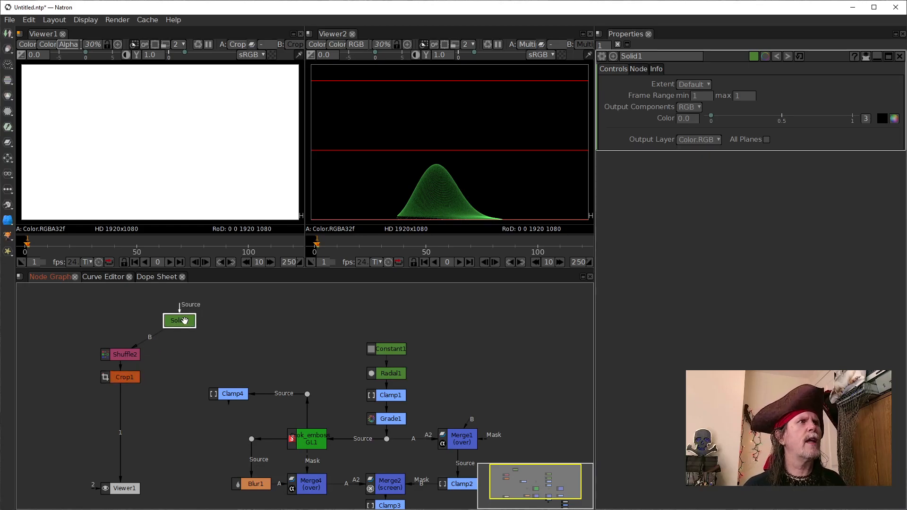
Step: Switch Viewer1 from alpha to RGB and set Solid1's color to light blue (red 85, green 170, blue 255)
{"action": "left_click", "coordinate": [208, 166]}
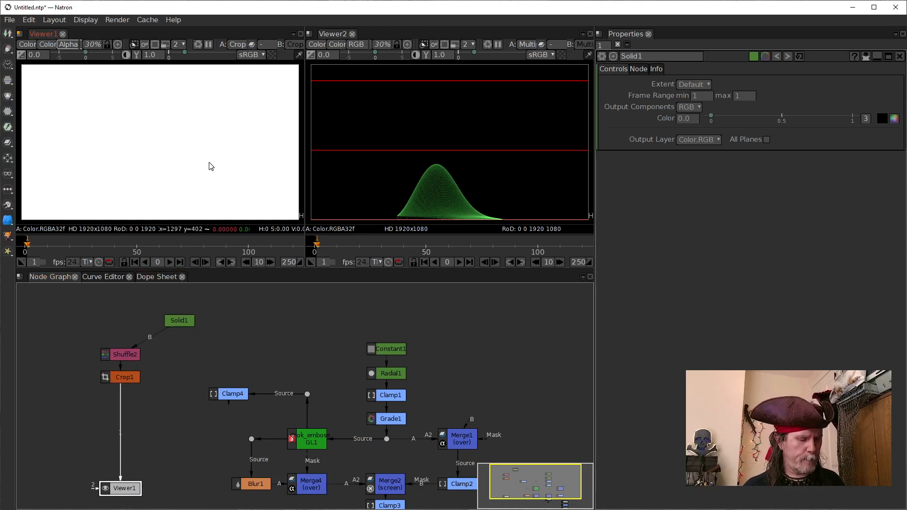
{"action": "key", "text": "a"}
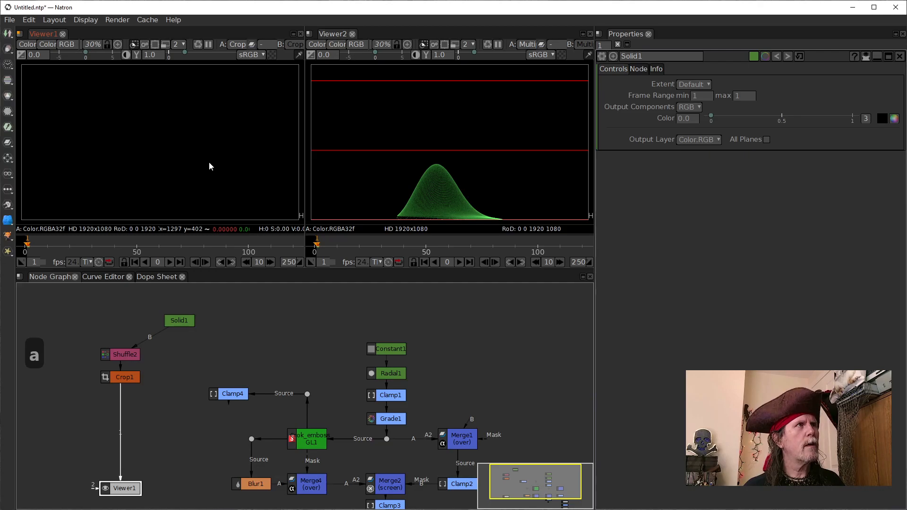
{"action": "left_click", "coordinate": [178, 319]}
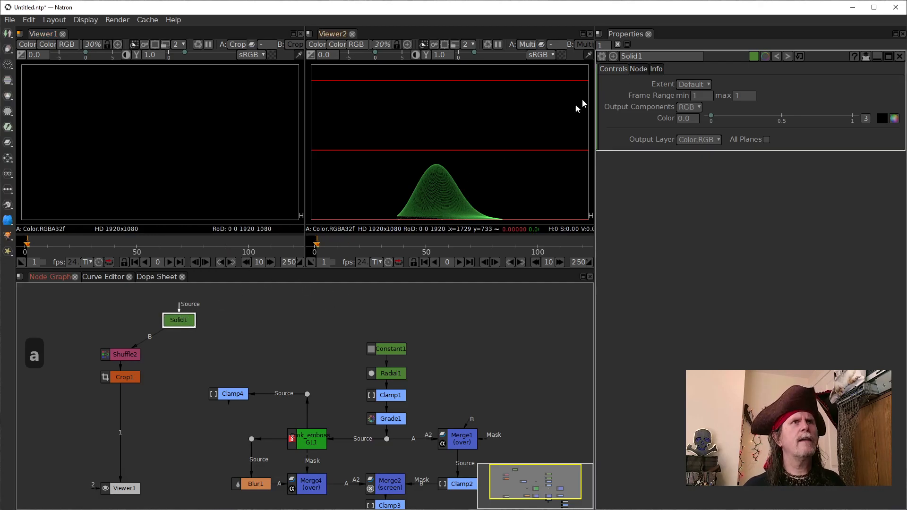
{"action": "left_click", "coordinate": [894, 119]}
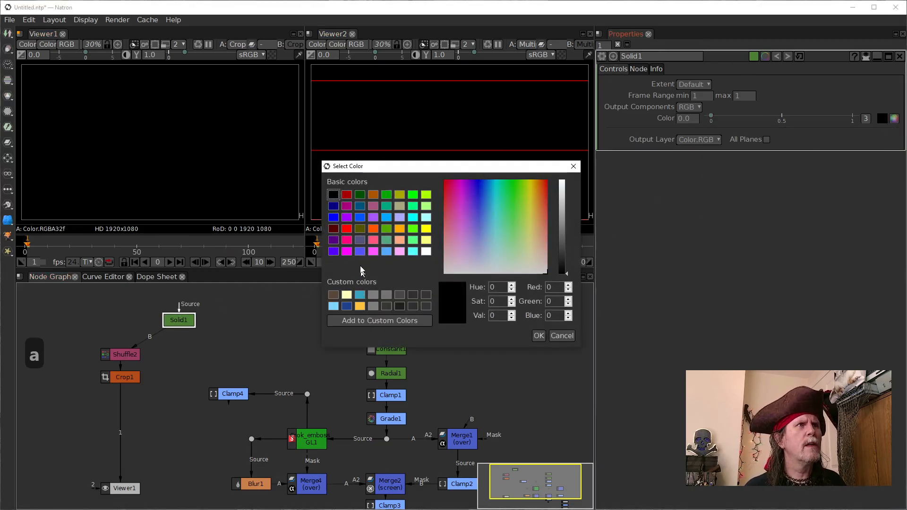
{"action": "left_click", "coordinate": [386, 252]}
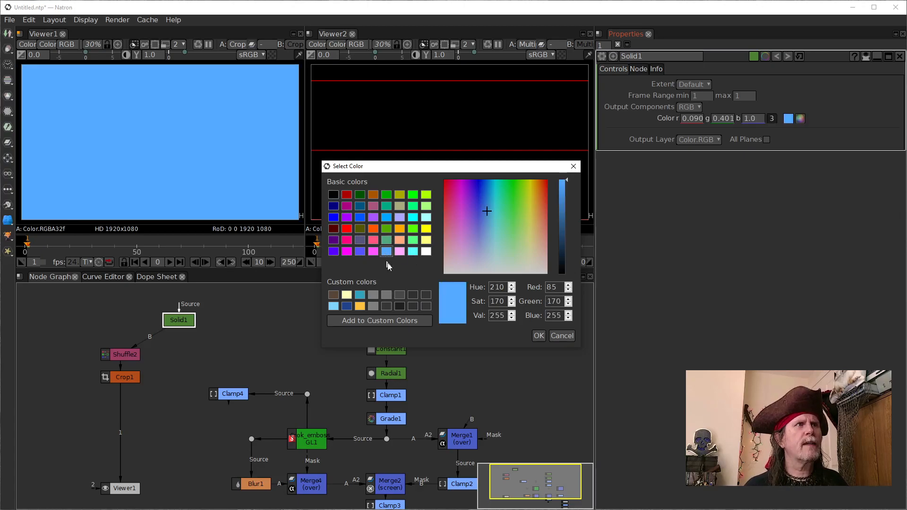
{"action": "left_click", "coordinate": [539, 335]}
Step: Stack Solid1, Shuffle2 and Crop1 closely together in one vertical column above Viewer1
{"action": "left_click_drag", "start_coordinate": [181, 320], "coordinate": [123, 321]}
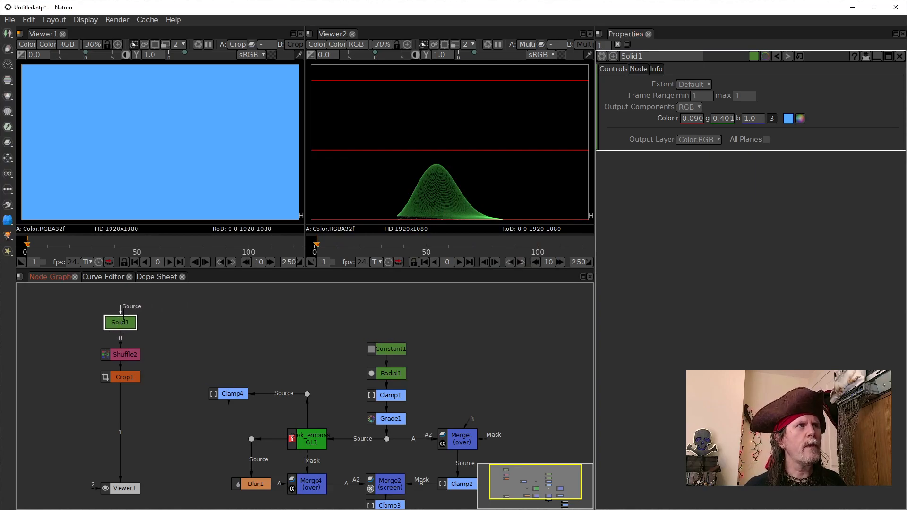
{"action": "left_click_drag", "start_coordinate": [123, 354], "coordinate": [123, 343]}
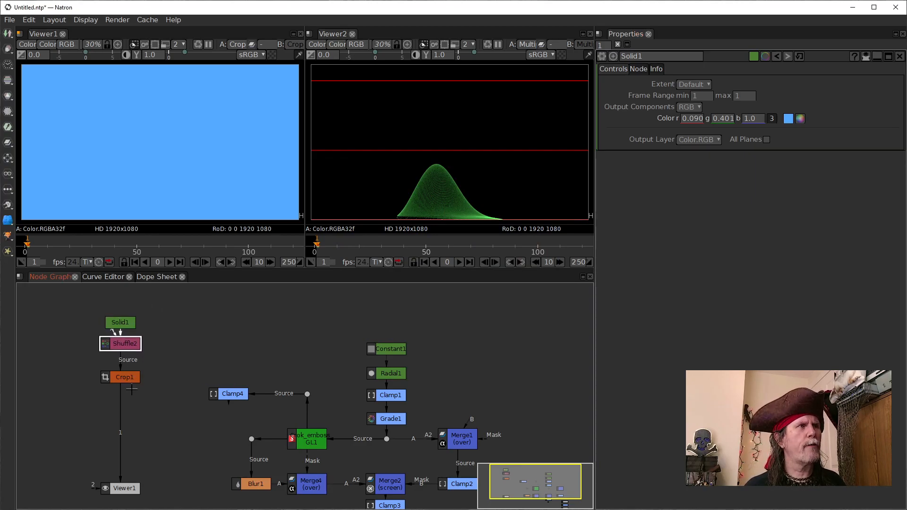
{"action": "left_click_drag", "start_coordinate": [126, 378], "coordinate": [126, 369]}
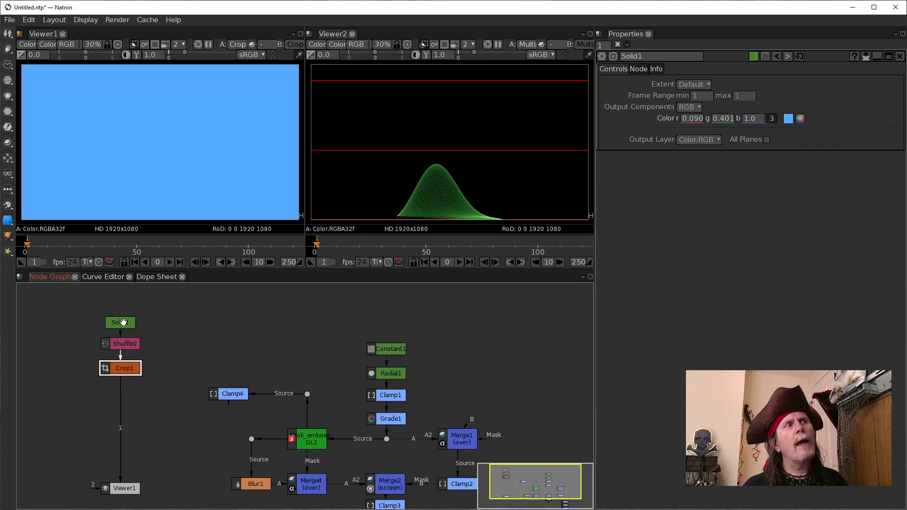
{"action": "left_click", "coordinate": [123, 323]}
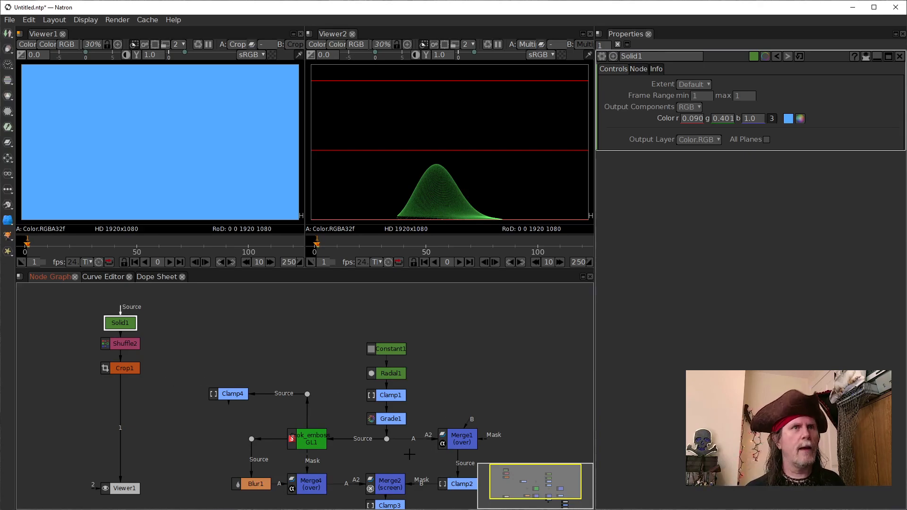
{"action": "left_click", "coordinate": [117, 367]}
{"action": "left_click_drag", "start_coordinate": [117, 367], "coordinate": [117, 366]}
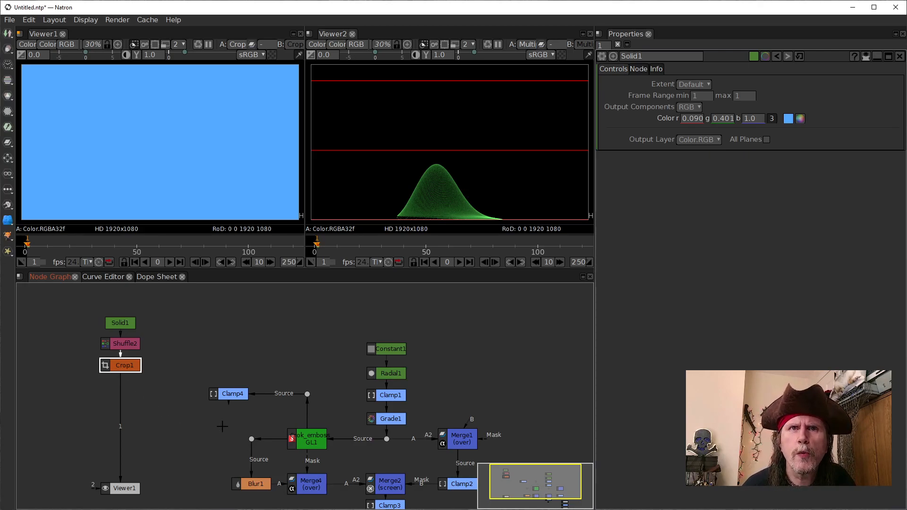
Step: Add a Merge node below Crop1 with Crop1 as input A and Clamp4 as its mask, and show it in Viewer1
{"action": "left_click", "coordinate": [231, 396]}
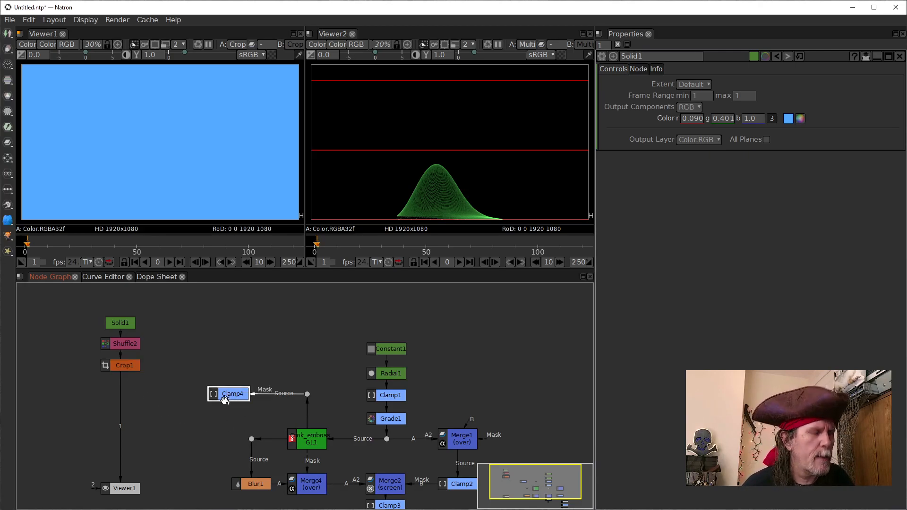
{"action": "left_click", "coordinate": [144, 405]}
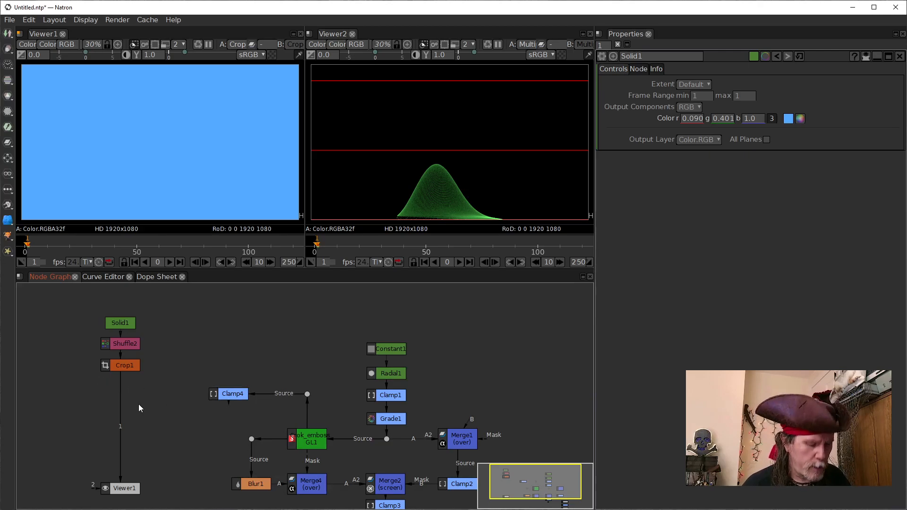
{"action": "key", "text": "m"}
{"action": "left_click_drag", "start_coordinate": [152, 401], "coordinate": [123, 368]}
{"action": "key", "text": "1"}
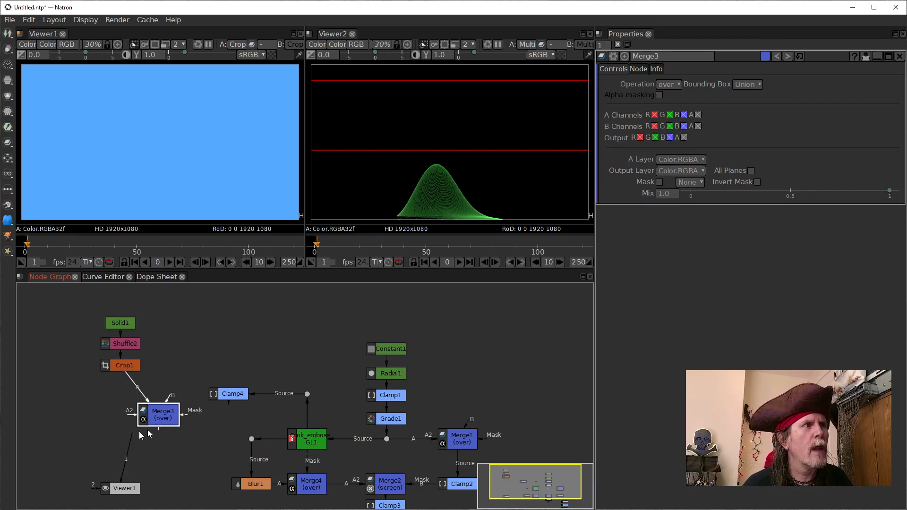
{"action": "left_click_drag", "start_coordinate": [151, 416], "coordinate": [231, 393]}
{"action": "left_click_drag", "start_coordinate": [121, 409], "coordinate": [122, 400]}
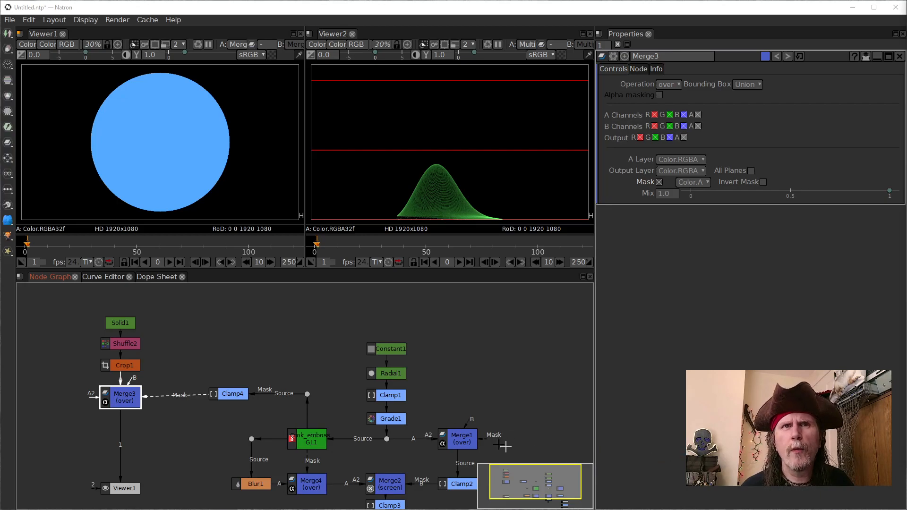
Step: Insert a Clamp node after Merge3 and enable both its MinClampTo and MaxClampTo options
{"action": "left_click", "coordinate": [126, 398]}
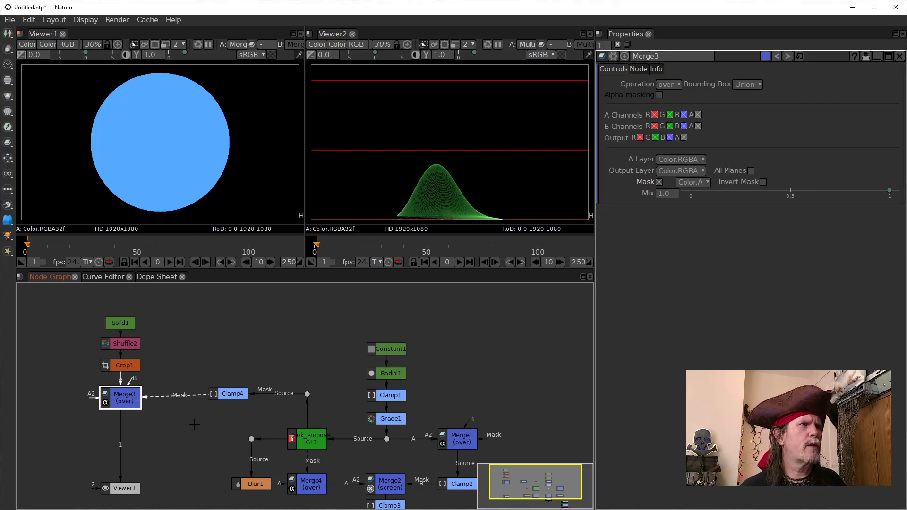
{"action": "key", "text": "Tab"}
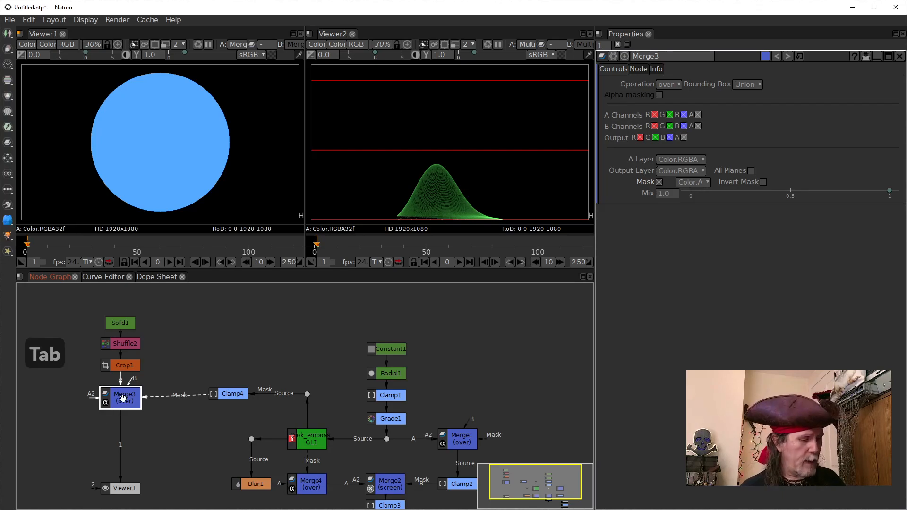
{"action": "type", "text": "clam"}
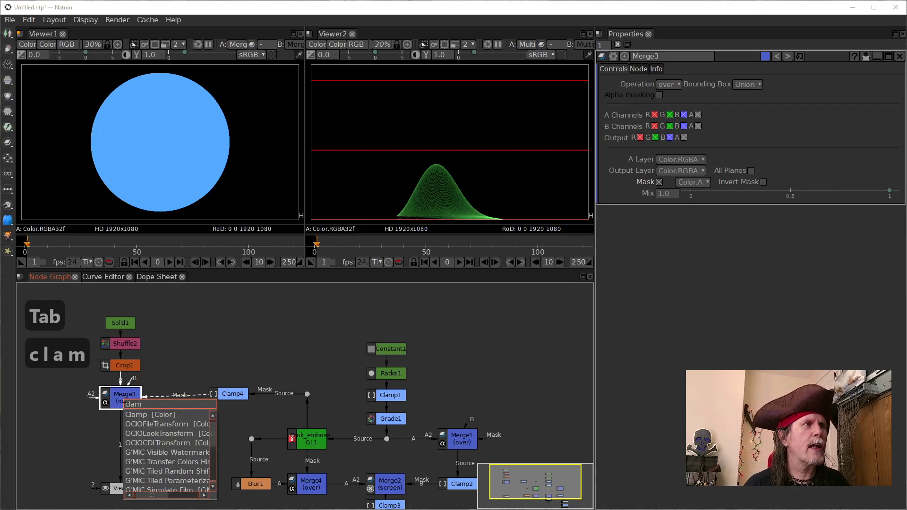
{"action": "key", "text": "Down"}
{"action": "key", "text": "Return"}
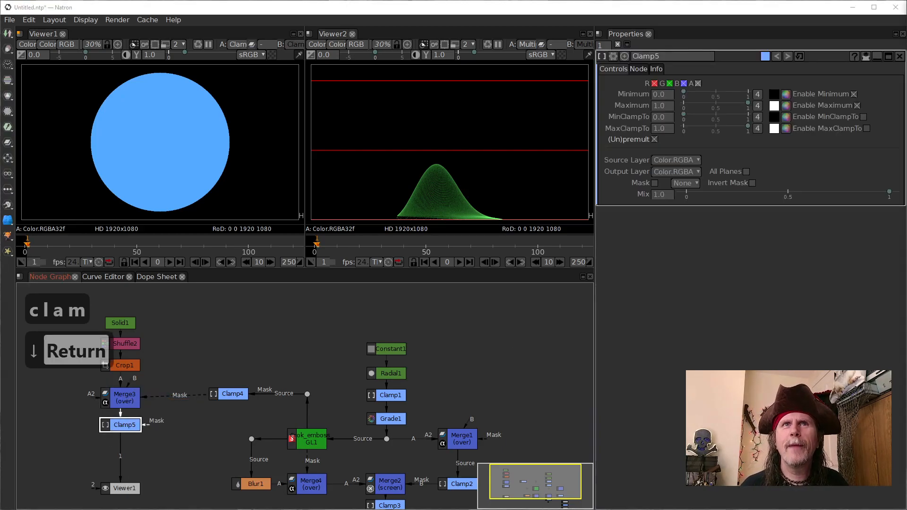
{"action": "left_click", "coordinate": [863, 116]}
{"action": "left_click", "coordinate": [867, 129]}
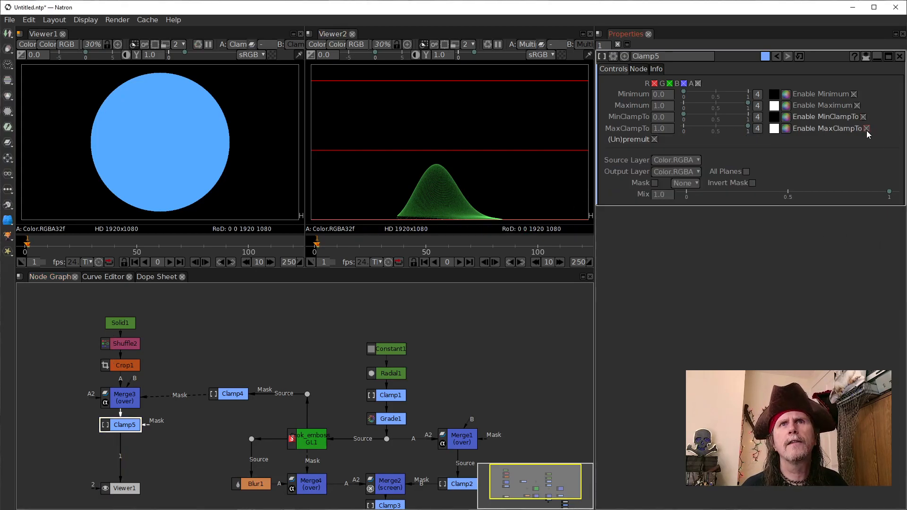
Step: Check the alpha channel of Clamp5's output in Viewer1, and return the display to RGB
{"action": "left_click", "coordinate": [119, 426]}
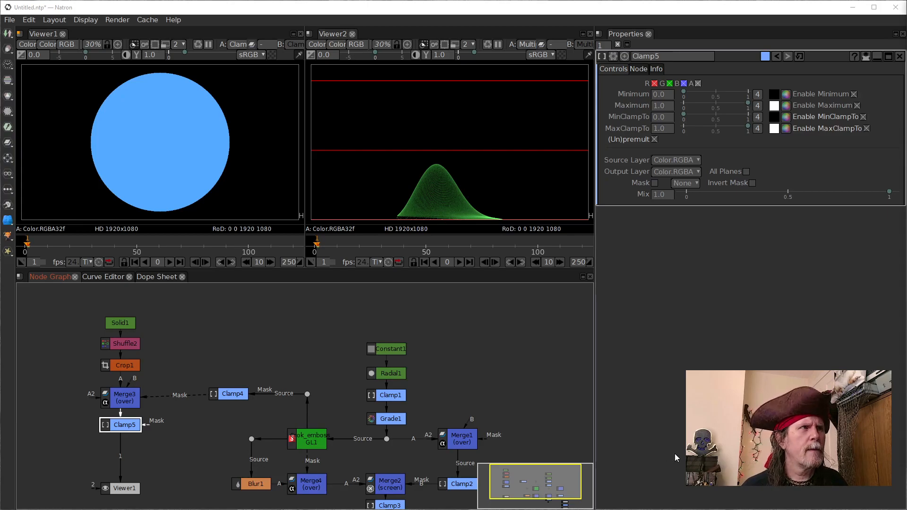
{"action": "left_click", "coordinate": [168, 148]}
{"action": "key", "text": "a"}
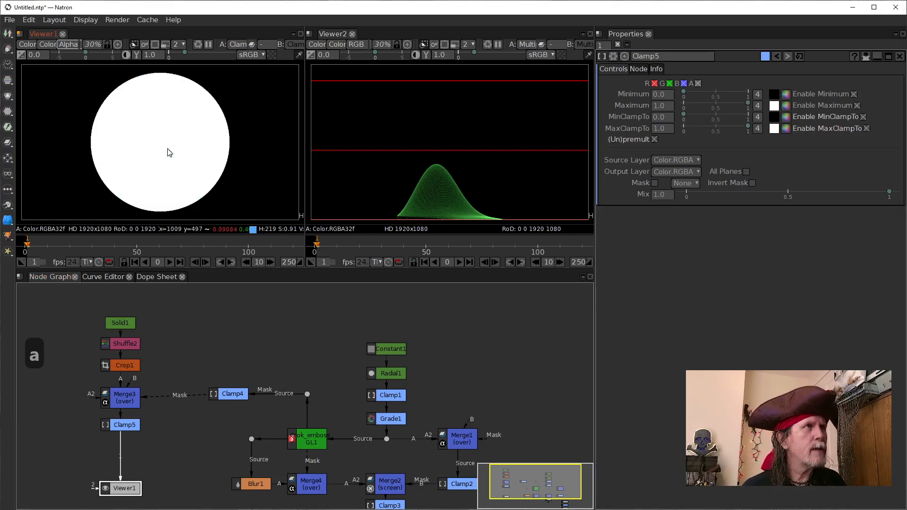
{"action": "key", "text": "a"}
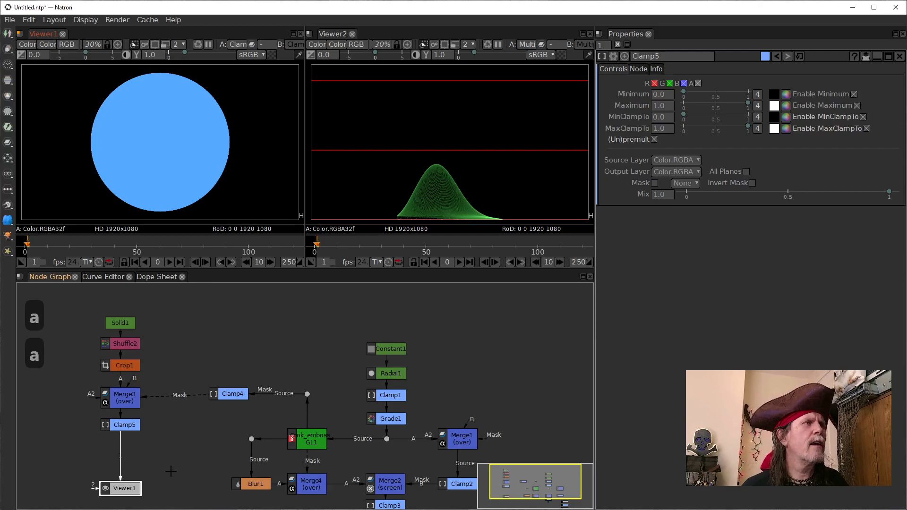
Step: Space Clamp5 and Viewer1 farther down below Merge3 in the node column
{"action": "left_click_drag", "start_coordinate": [154, 462], "coordinate": [155, 439]}
{"action": "left_click_drag", "start_coordinate": [120, 395], "coordinate": [120, 409]}
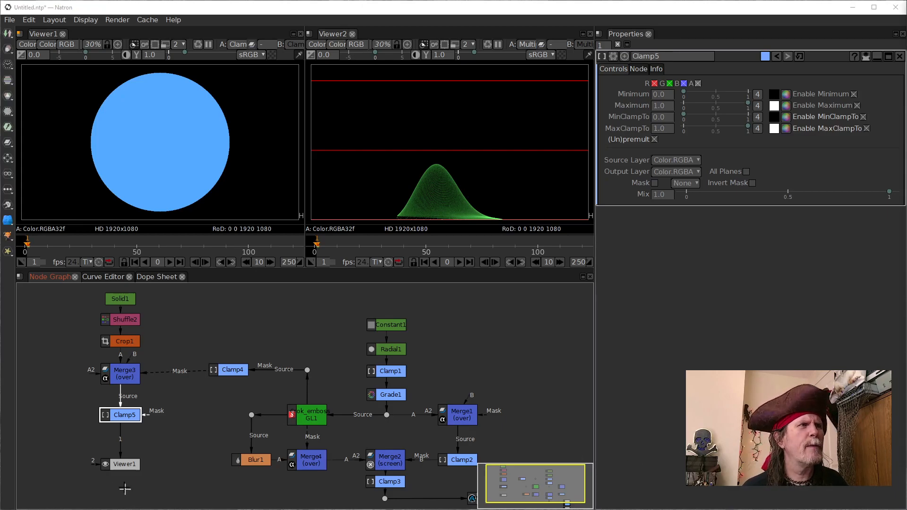
{"action": "left_click_drag", "start_coordinate": [117, 460], "coordinate": [117, 474]}
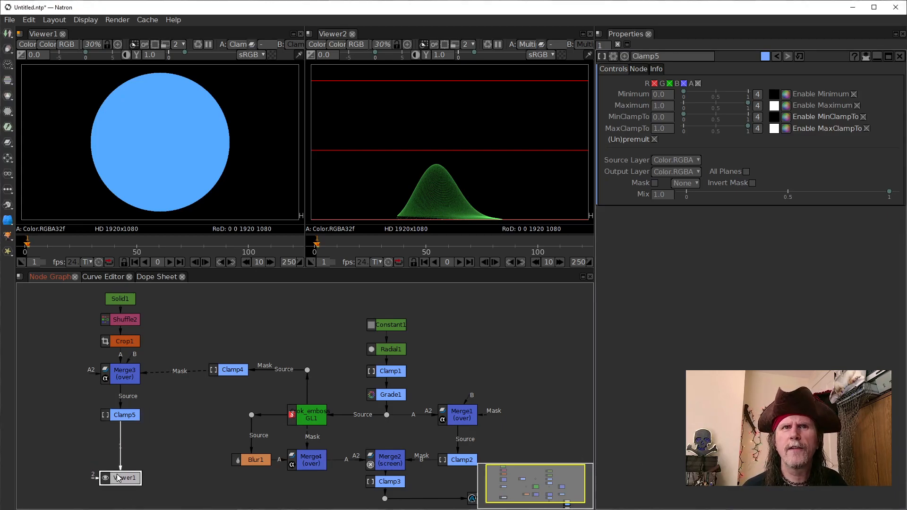
Step: Insert a Dot after Clamp5, reposition Viewer1 beneath the Blur1 area, and align the Dot horizontally with Viewer1
{"action": "left_click", "coordinate": [121, 415]}
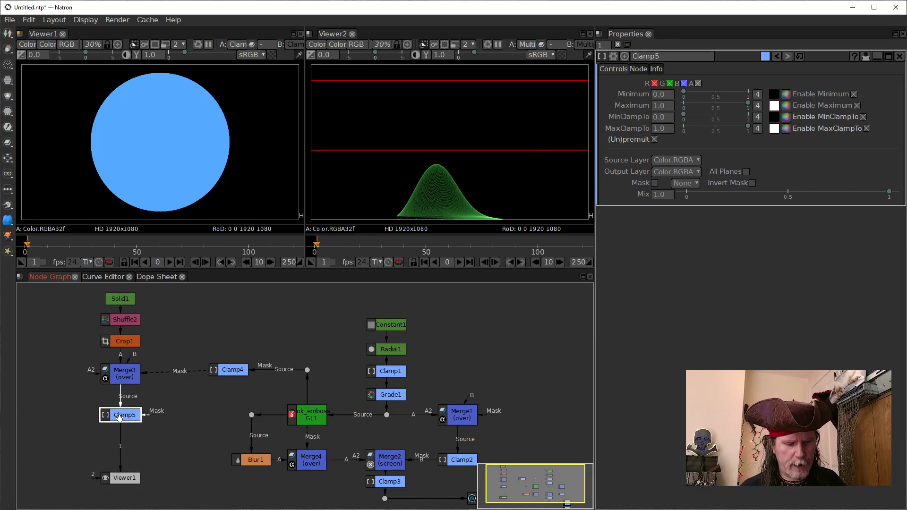
{"action": "key", "text": "period"}
{"action": "left_click_drag", "start_coordinate": [121, 435], "coordinate": [261, 505]}
{"action": "left_click_drag", "start_coordinate": [120, 466], "coordinate": [120, 495]}
{"action": "left_click_drag", "start_coordinate": [297, 498], "coordinate": [238, 440]}
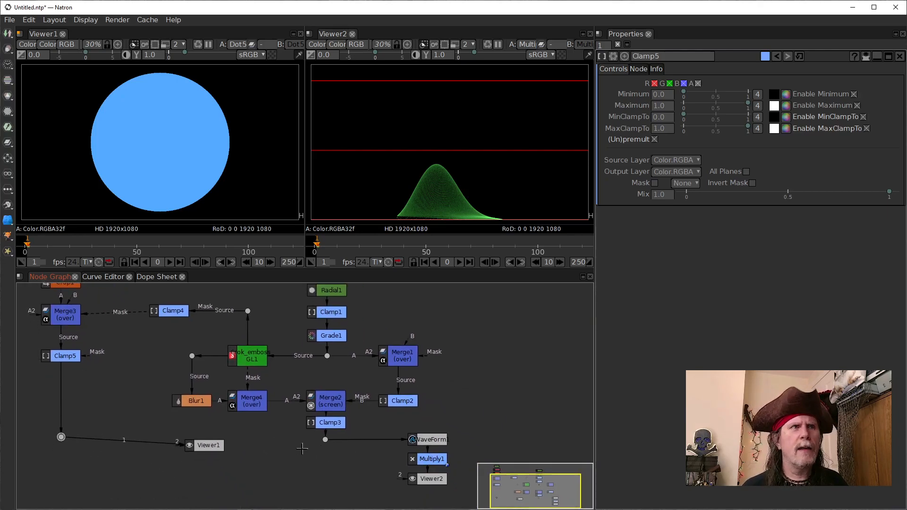
{"action": "left_click", "coordinate": [206, 445]}
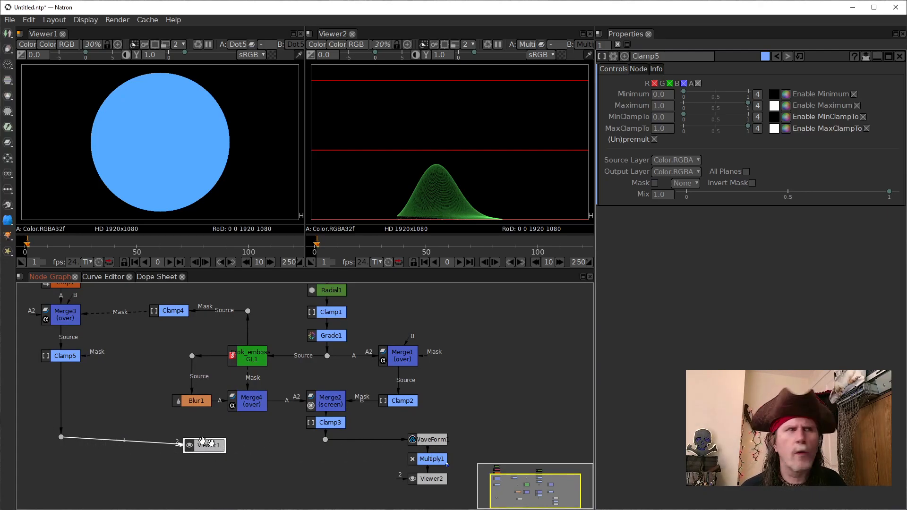
{"action": "left_click_drag", "start_coordinate": [63, 437], "coordinate": [63, 444]}
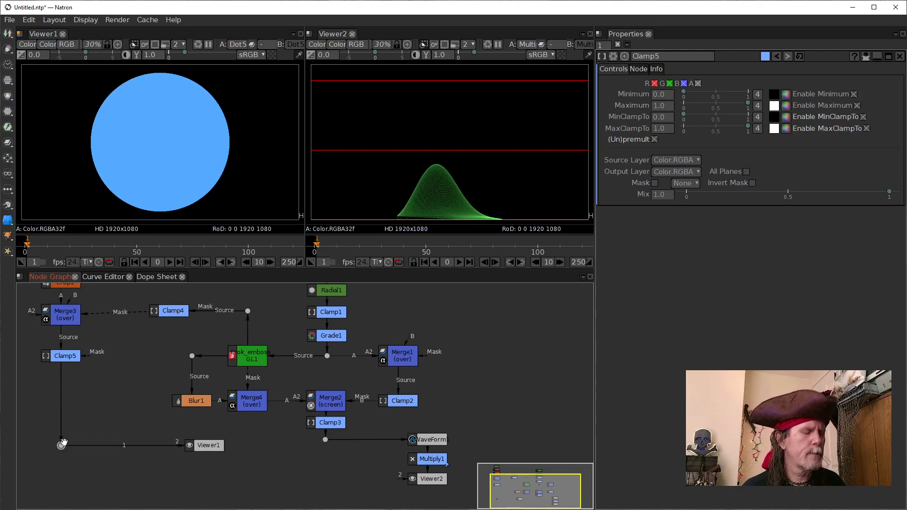
Step: Add a Merge before Viewer1 with the new Dot as input B and Clamp3 as input A, and set its operation to hard-light
{"action": "key", "text": "m"}
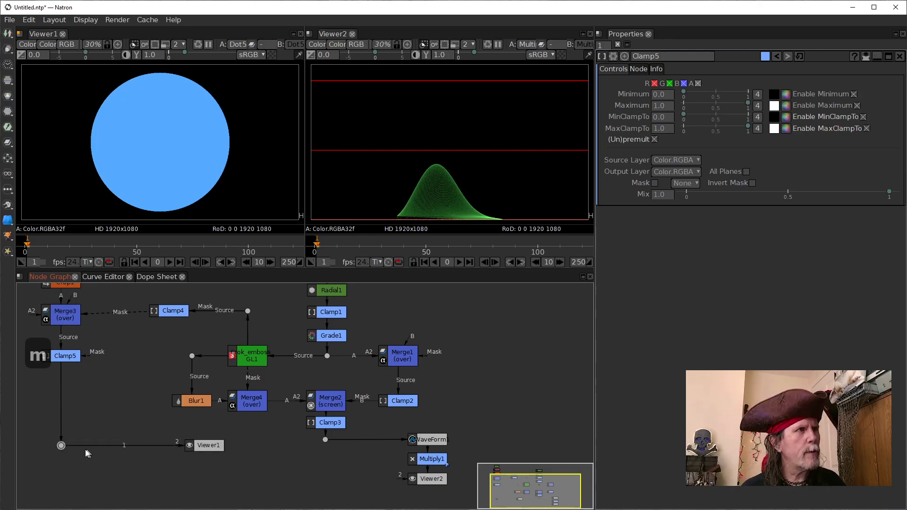
{"action": "left_click_drag", "start_coordinate": [60, 463], "coordinate": [334, 469]}
{"action": "left_click_drag", "start_coordinate": [176, 451], "coordinate": [316, 423]}
{"action": "left_click_drag", "start_coordinate": [223, 450], "coordinate": [222, 450]}
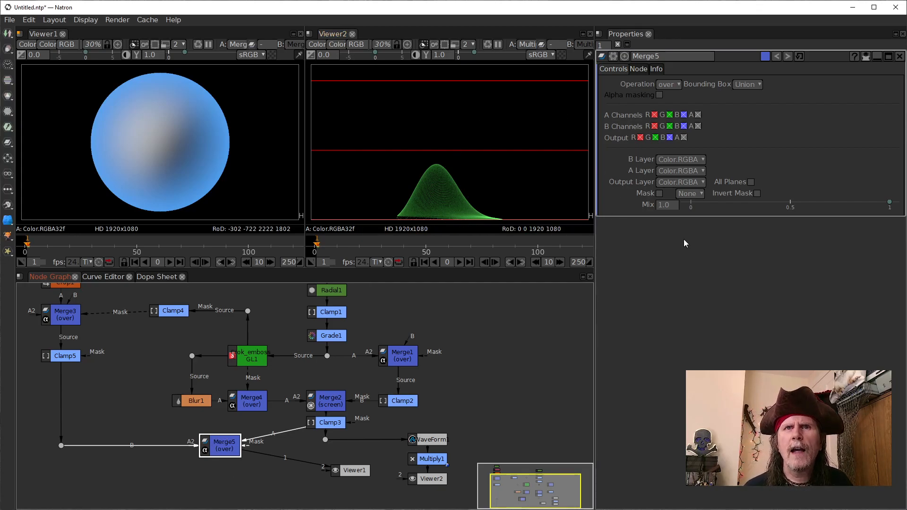
{"action": "left_click", "coordinate": [664, 84]}
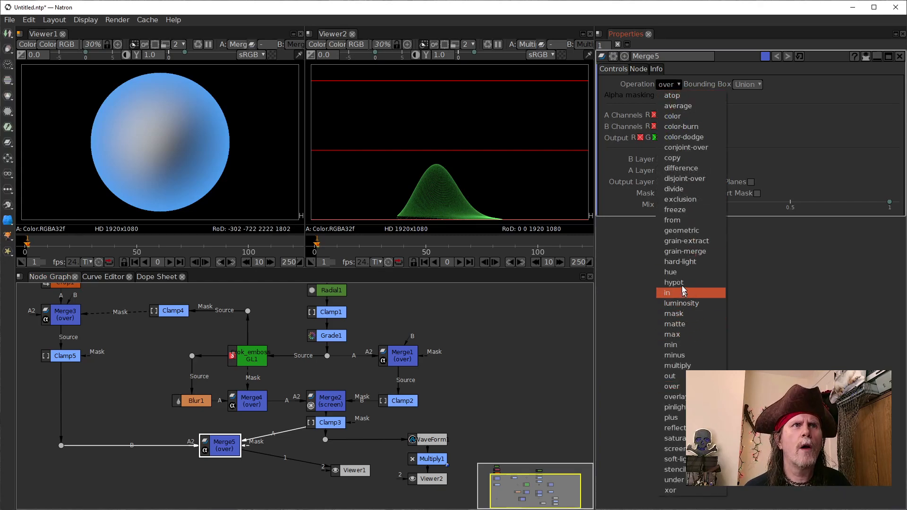
{"action": "left_click", "coordinate": [681, 264]}
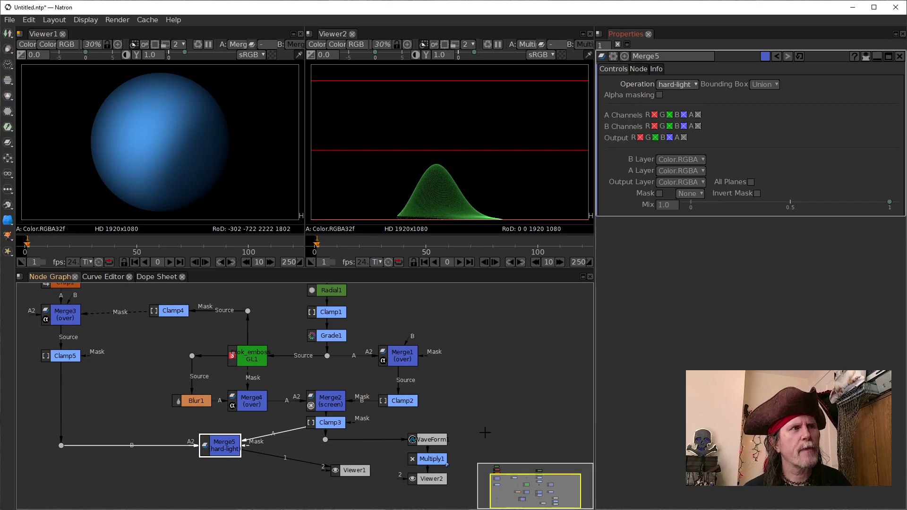
Step: Delete the Dot below Clamp3 and tidy the layout, with Viewer1 under Merge5 and Clamp3 and Merge5 level with WaveForm
{"action": "left_click_drag", "start_coordinate": [93, 366], "coordinate": [66, 386]}
{"action": "left_click_drag", "start_coordinate": [345, 451], "coordinate": [196, 467]}
{"action": "left_click_drag", "start_coordinate": [286, 431], "coordinate": [285, 451]}
{"action": "key", "text": "Delete"}
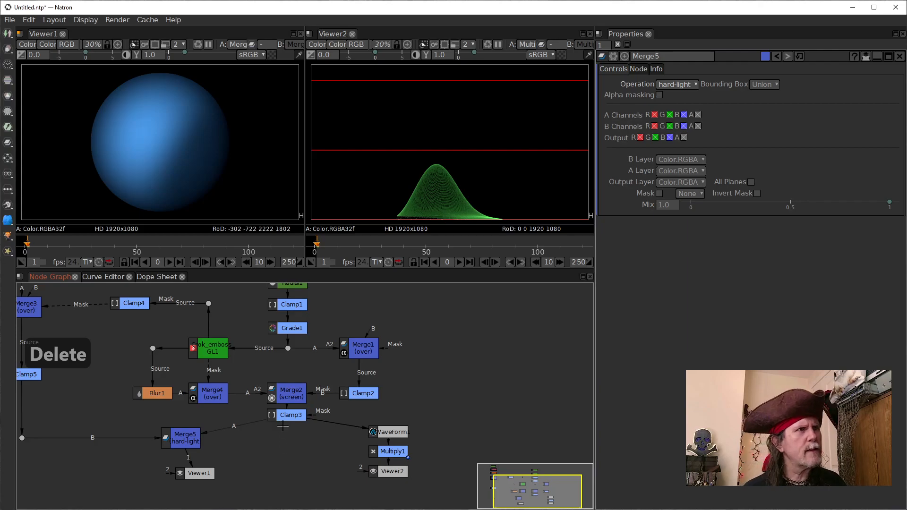
{"action": "left_click_drag", "start_coordinate": [287, 415], "coordinate": [286, 433]}
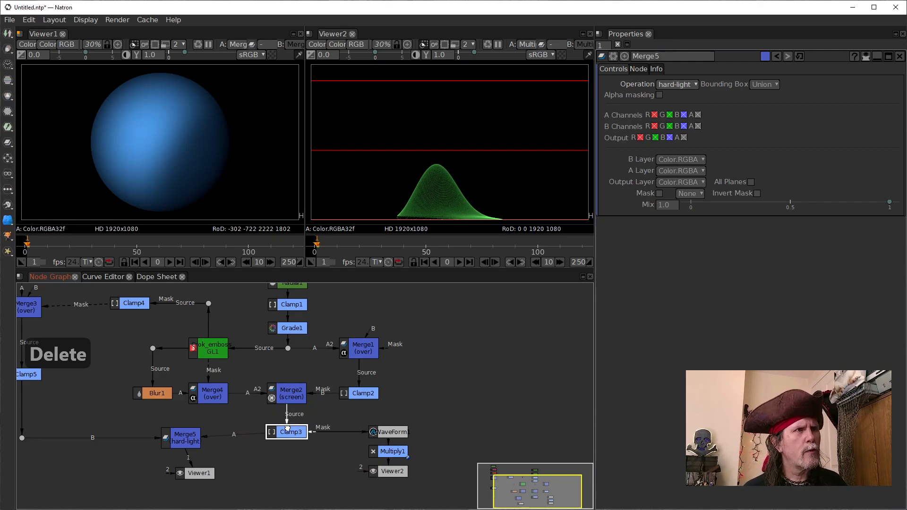
{"action": "left_click_drag", "start_coordinate": [185, 431], "coordinate": [176, 425]}
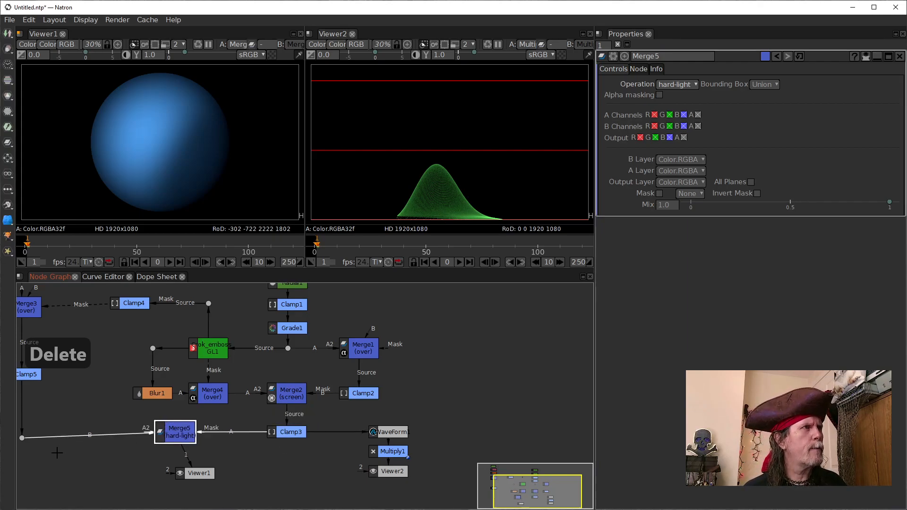
Step: Delete the Dot between Clamp5 and Merge5 and lower Clamp5 so it lines up horizontally with Merge5
{"action": "left_click_drag", "start_coordinate": [74, 466], "coordinate": [165, 465]}
{"action": "scroll", "coordinate": [165, 466], "scroll_direction": "up", "scroll_amount": 1}
{"action": "left_click", "coordinate": [105, 431]}
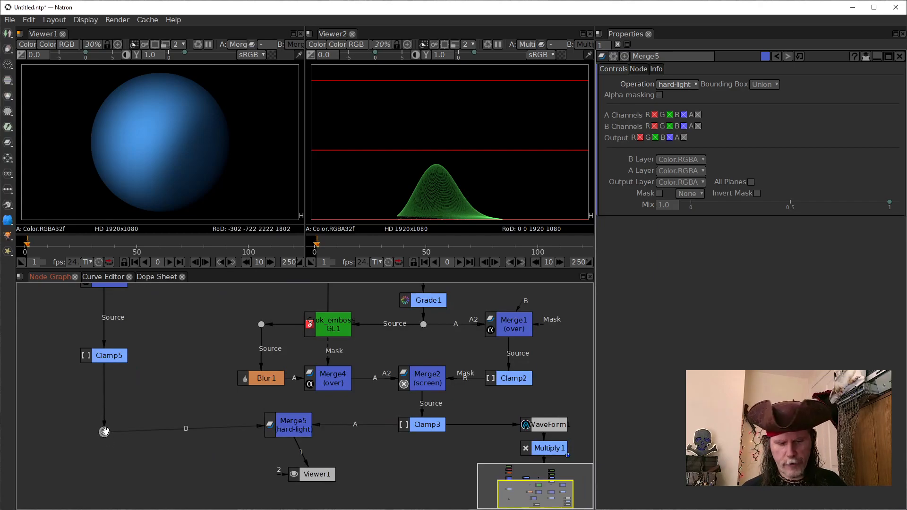
{"action": "key", "text": "Delete"}
{"action": "left_click_drag", "start_coordinate": [105, 357], "coordinate": [107, 424]}
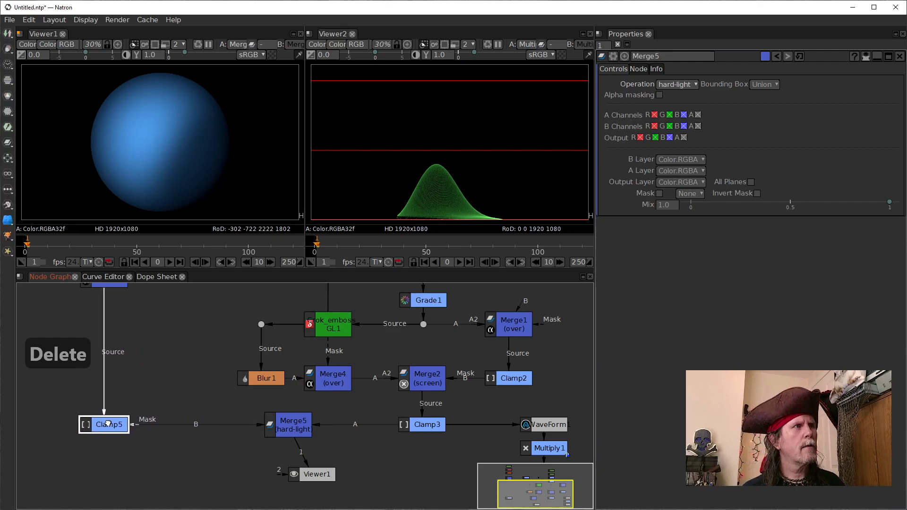
Step: Open the properties of the Crok_emboss_GL1 node, with its light position controls at hand
{"action": "left_click_drag", "start_coordinate": [142, 374], "coordinate": [196, 437]}
{"action": "scroll", "coordinate": [160, 414], "scroll_direction": "down", "scroll_amount": 1}
{"action": "scroll", "coordinate": [173, 417], "scroll_direction": "down", "scroll_amount": 2}
{"action": "scroll", "coordinate": [175, 418], "scroll_direction": "up", "scroll_amount": 1}
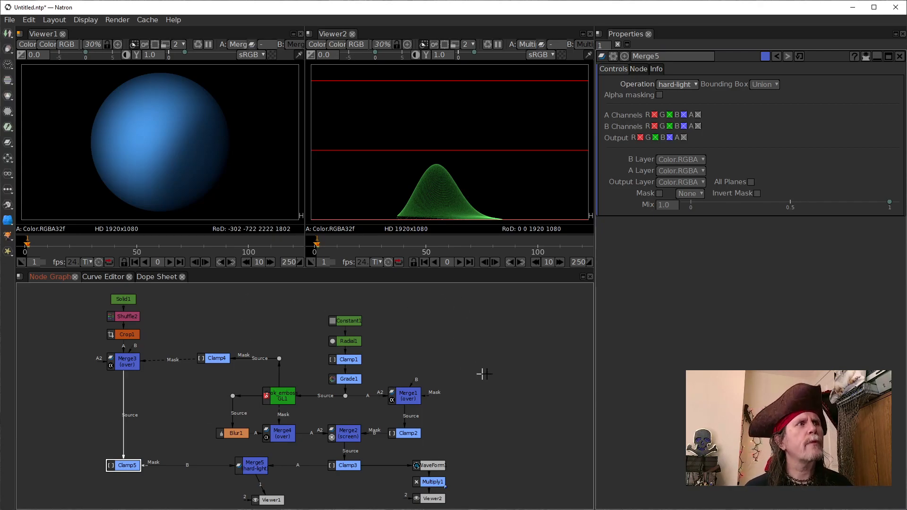
{"action": "left_click_drag", "start_coordinate": [477, 373], "coordinate": [458, 357]}
{"action": "left_click_drag", "start_coordinate": [247, 330], "coordinate": [237, 353]}
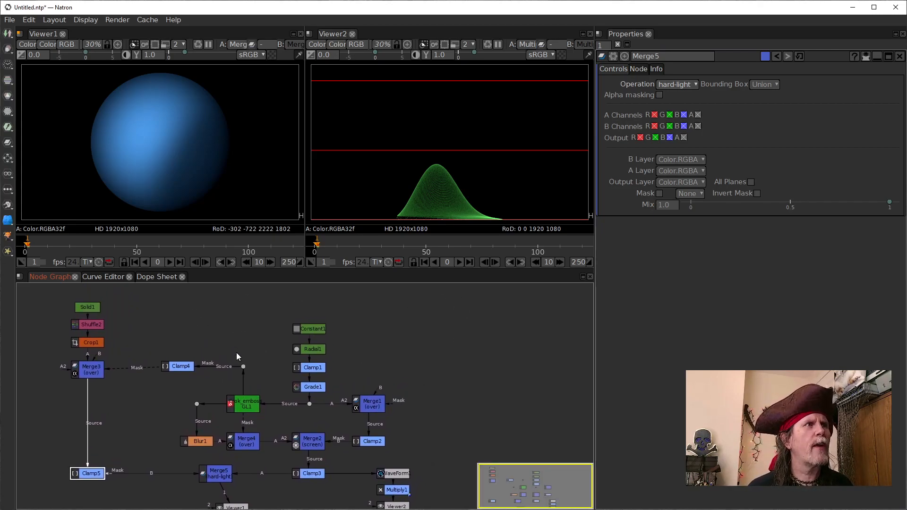
{"action": "double_click", "coordinate": [243, 399]}
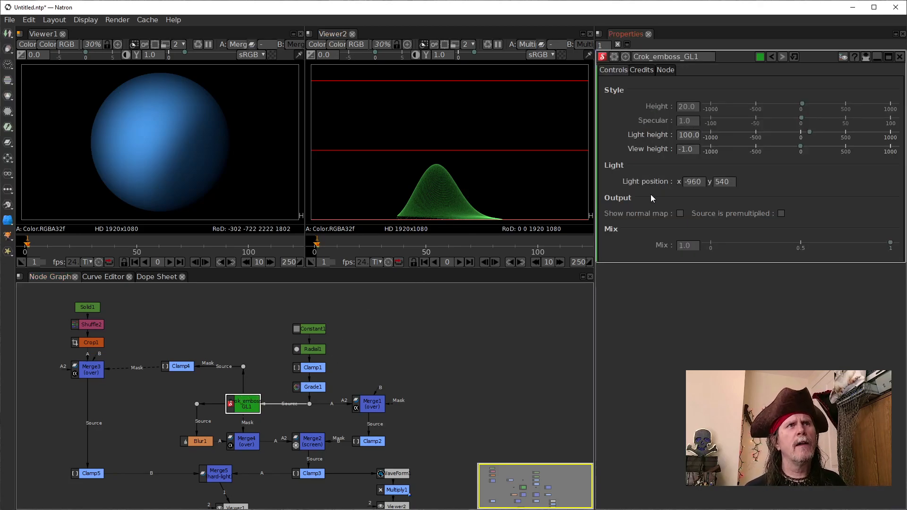
{"action": "left_click", "coordinate": [697, 182]}
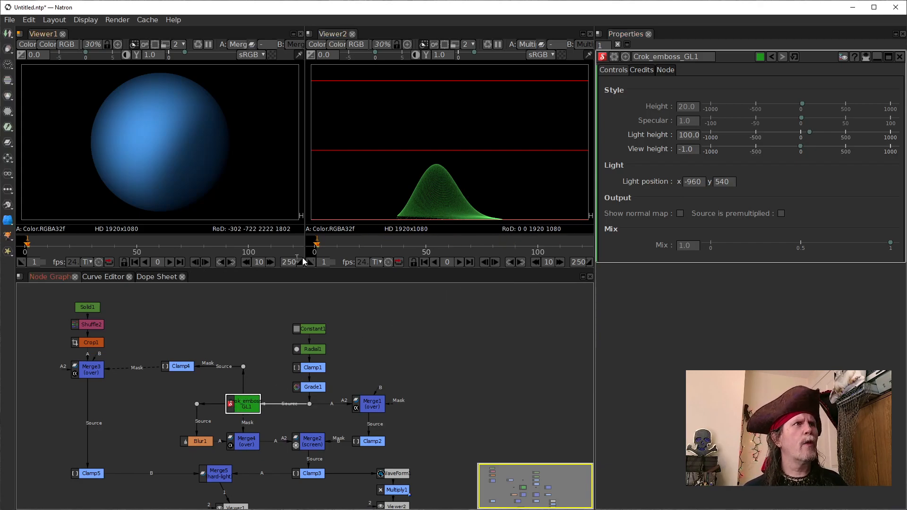
{"action": "left_click", "coordinate": [686, 150]}
{"action": "right_click", "coordinate": [686, 150]}
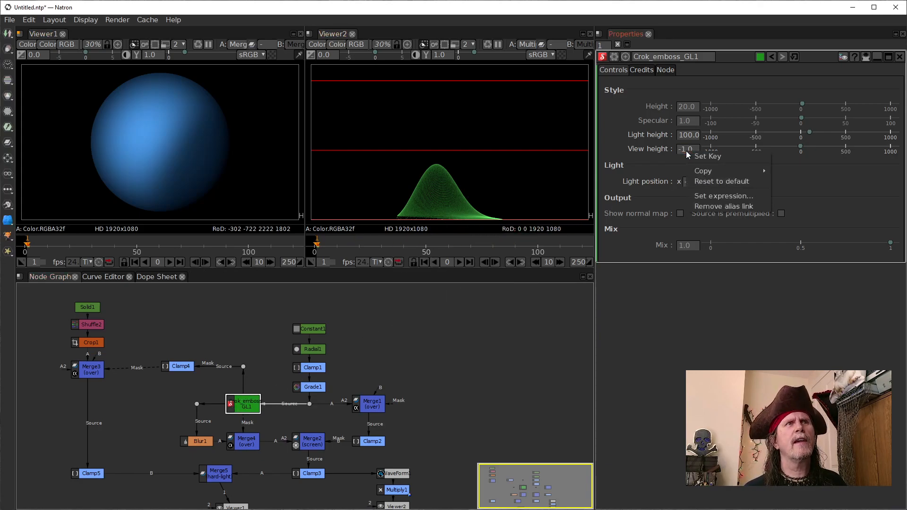
{"action": "left_click", "coordinate": [630, 157]}
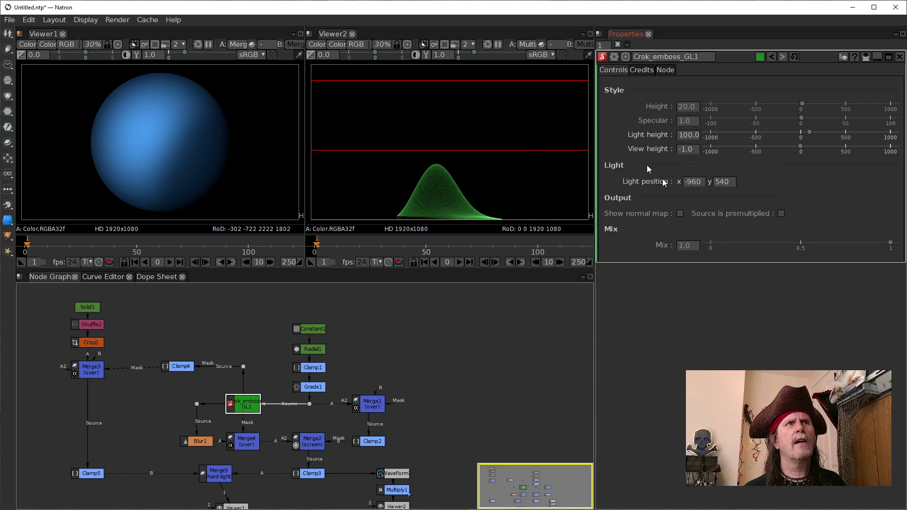
Step: Set a keyframe on all dimensions of Crok_emboss_GL1's light position
{"action": "right_click", "coordinate": [700, 185]}
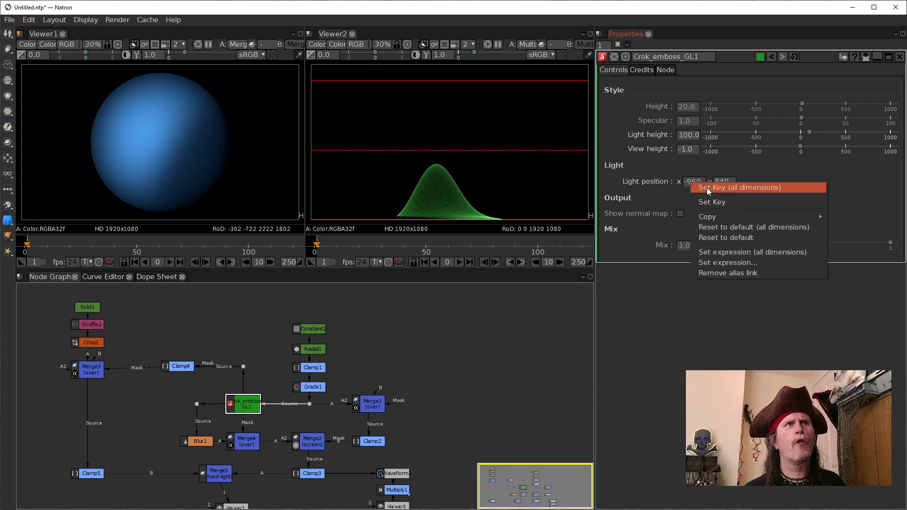
{"action": "left_click", "coordinate": [707, 188]}
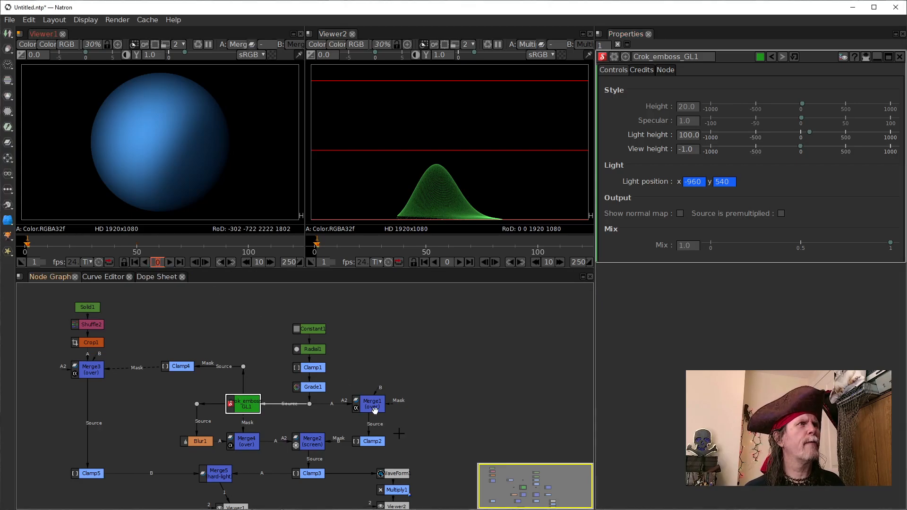
Step: Move the Viewer1 node so it sits directly beneath the hard-light Merge5 node
{"action": "left_click_drag", "start_coordinate": [431, 460], "coordinate": [462, 436]}
{"action": "scroll", "coordinate": [462, 426], "scroll_direction": "up", "scroll_amount": 1}
{"action": "scroll", "coordinate": [425, 423], "scroll_direction": "down", "scroll_amount": 2}
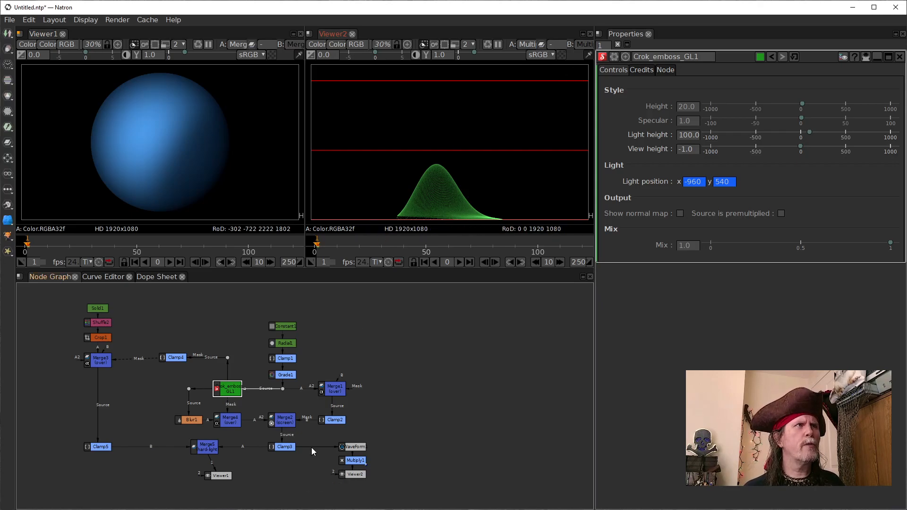
{"action": "left_click_drag", "start_coordinate": [219, 476], "coordinate": [202, 474]}
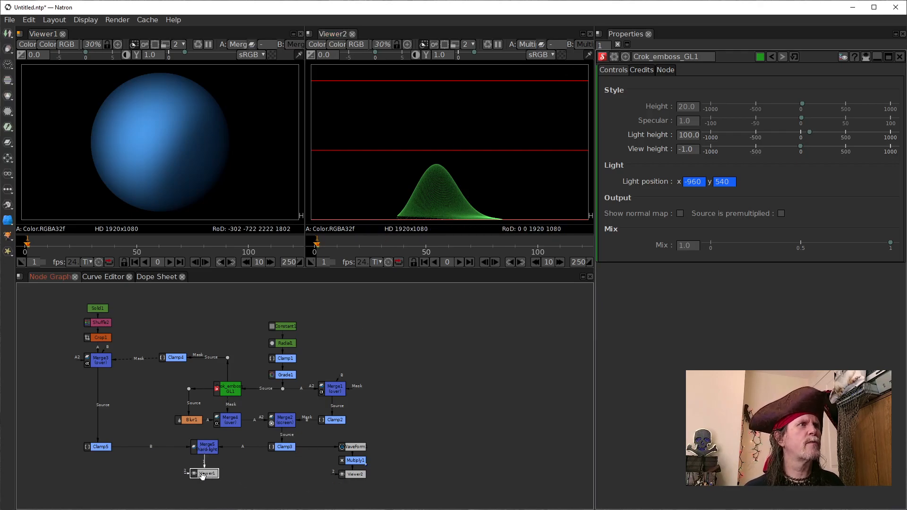
Step: Go to frame 51 and set a keyframe on all dimensions of Crok_emboss_GL1's light position
{"action": "left_click", "coordinate": [258, 263]}
{"action": "left_click", "coordinate": [158, 262]}
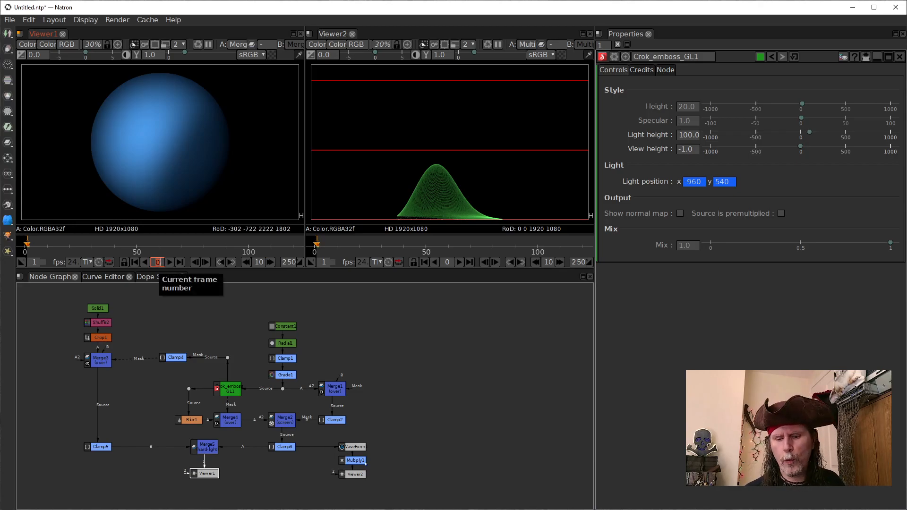
{"action": "type", "text": "51"}
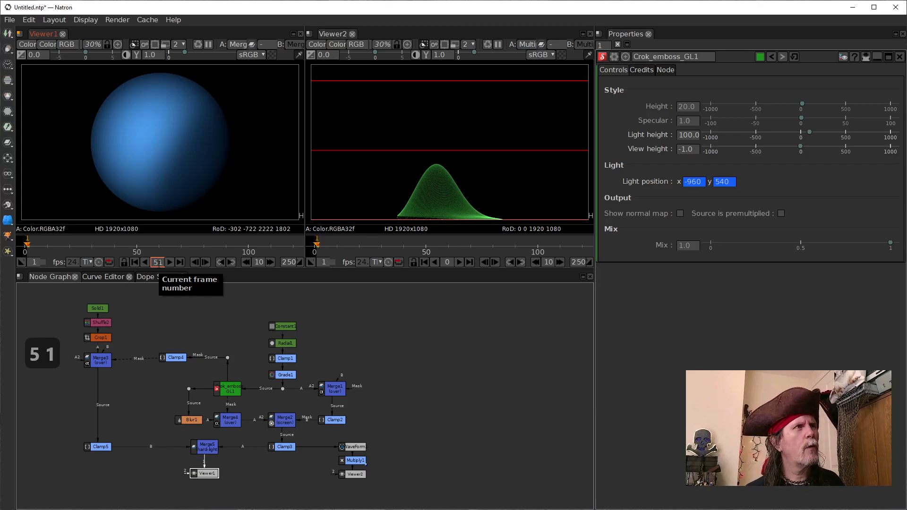
{"action": "key", "text": "Return"}
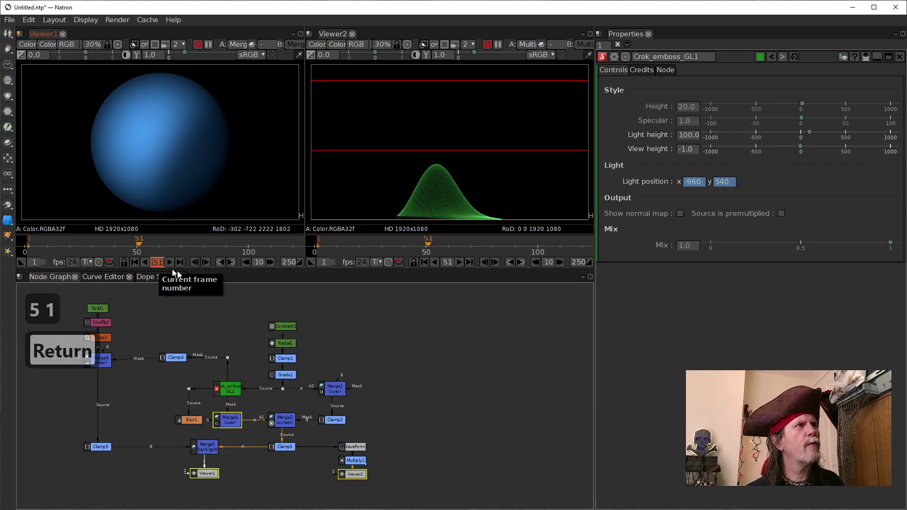
{"action": "left_click", "coordinate": [368, 326]}
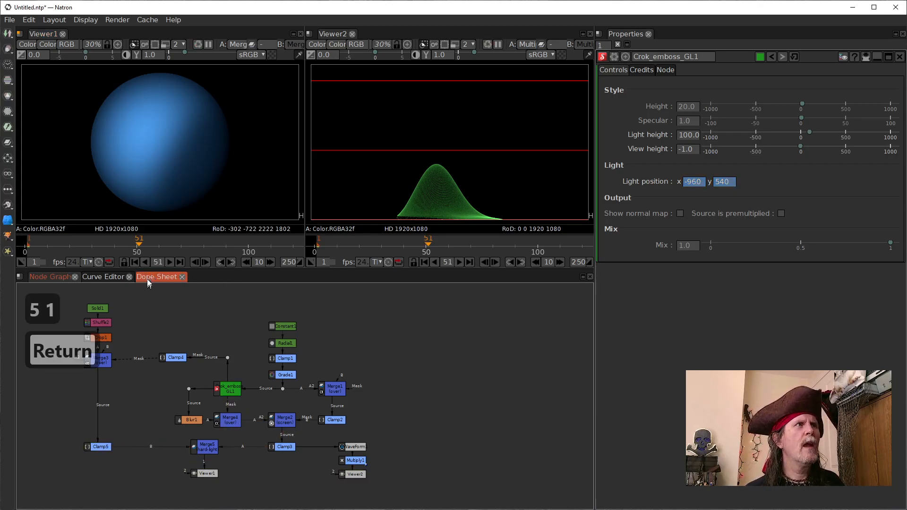
{"action": "right_click", "coordinate": [688, 183]}
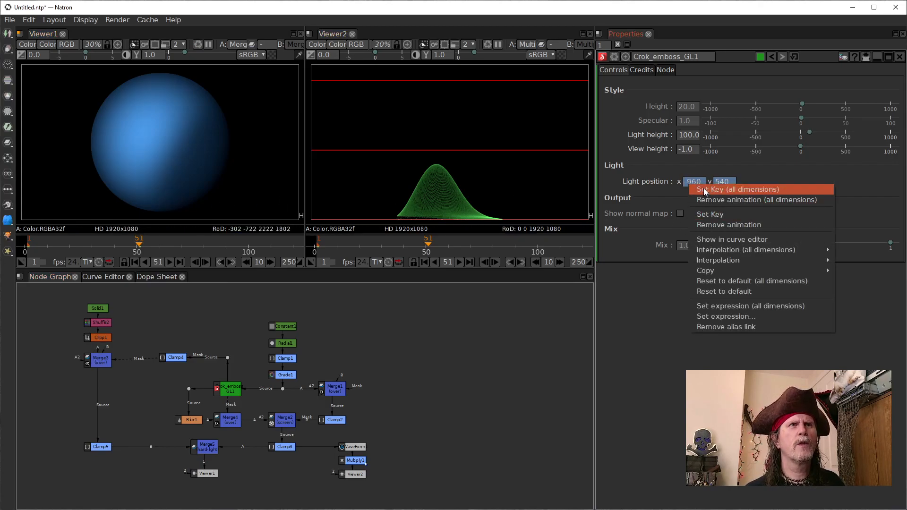
{"action": "left_click", "coordinate": [708, 190]}
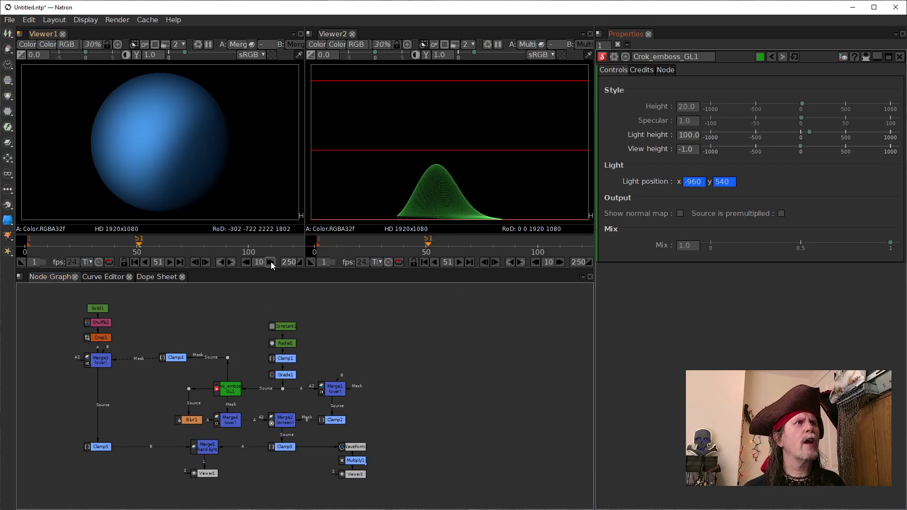
Step: At frame 95, set Crok_emboss_GL1's light position x to 960 and keyframe all dimensions
{"action": "left_click_drag", "start_coordinate": [254, 241], "coordinate": [198, 236]}
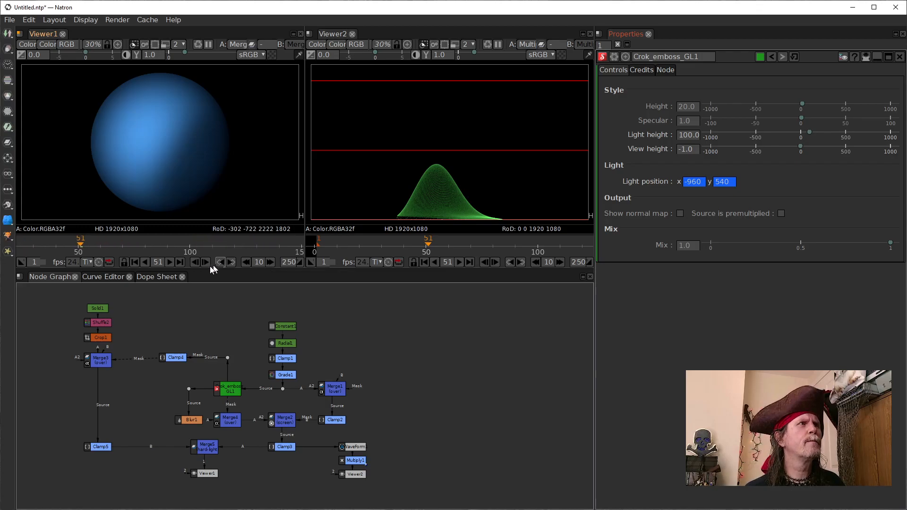
{"action": "left_click", "coordinate": [158, 263]}
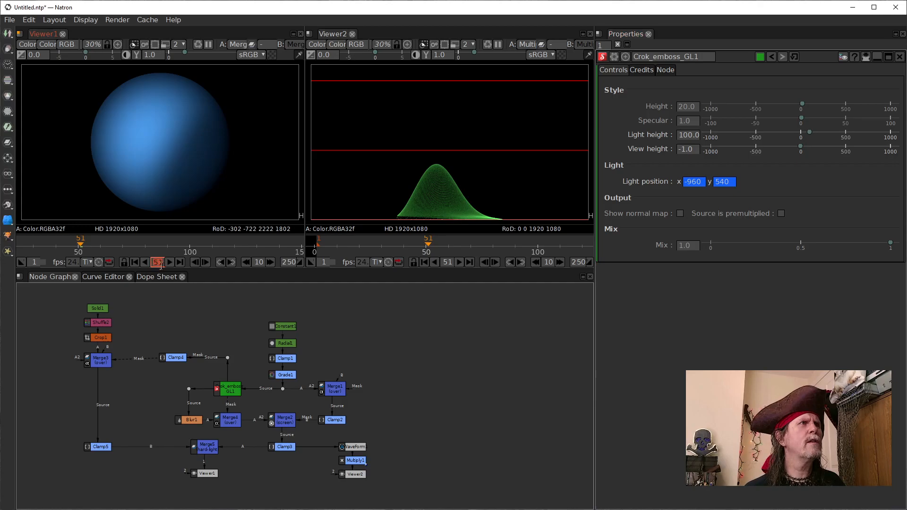
{"action": "mouse_move", "coordinate": [240, 240]}
{"action": "left_mouse_down"}
{"action": "mouse_move", "coordinate": [1, 243]}
{"action": "mouse_move", "coordinate": [219, 250]}
{"action": "left_mouse_up"}
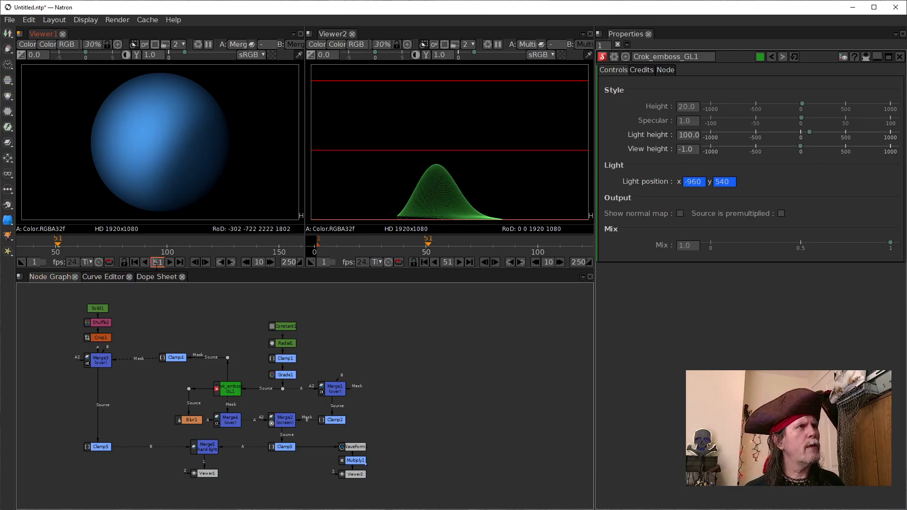
{"action": "type", "text": "125"}
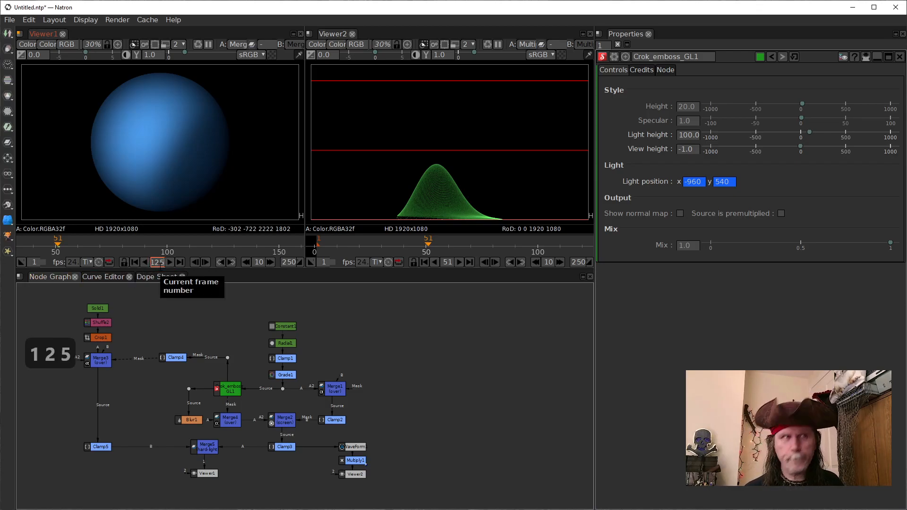
{"action": "key", "text": "Return"}
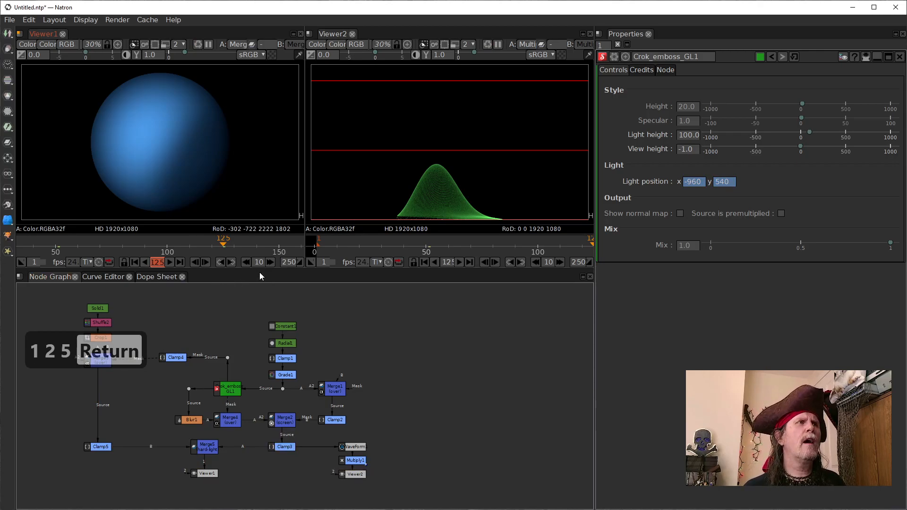
{"action": "left_click", "coordinate": [244, 262]}
{"action": "left_click", "coordinate": [245, 261]}
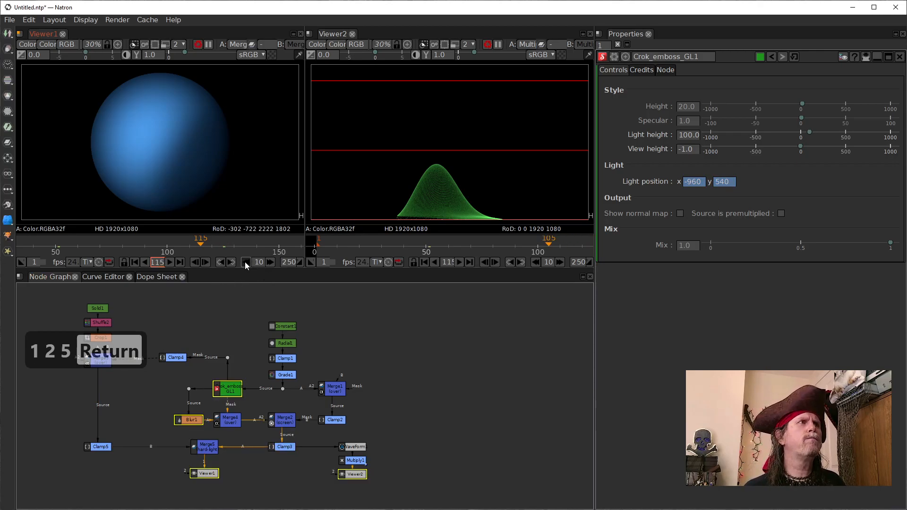
{"action": "left_click", "coordinate": [245, 263]}
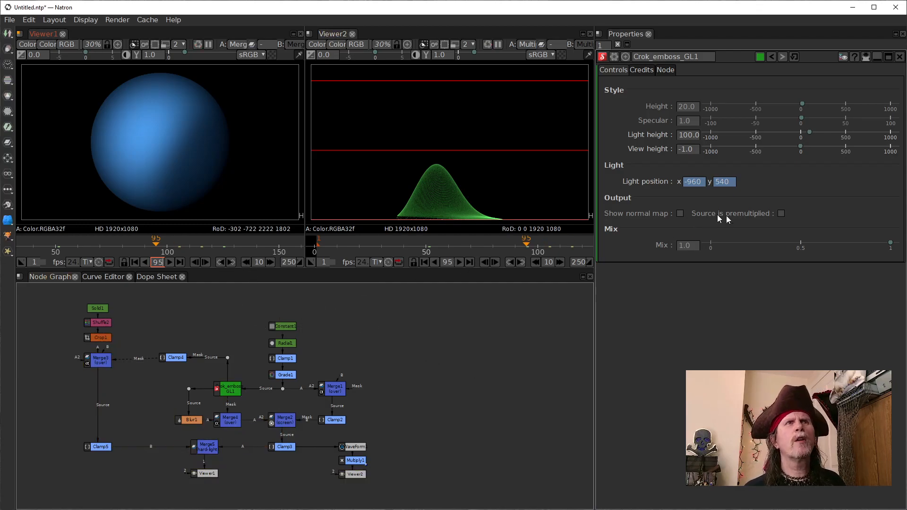
{"action": "left_click", "coordinate": [685, 180]}
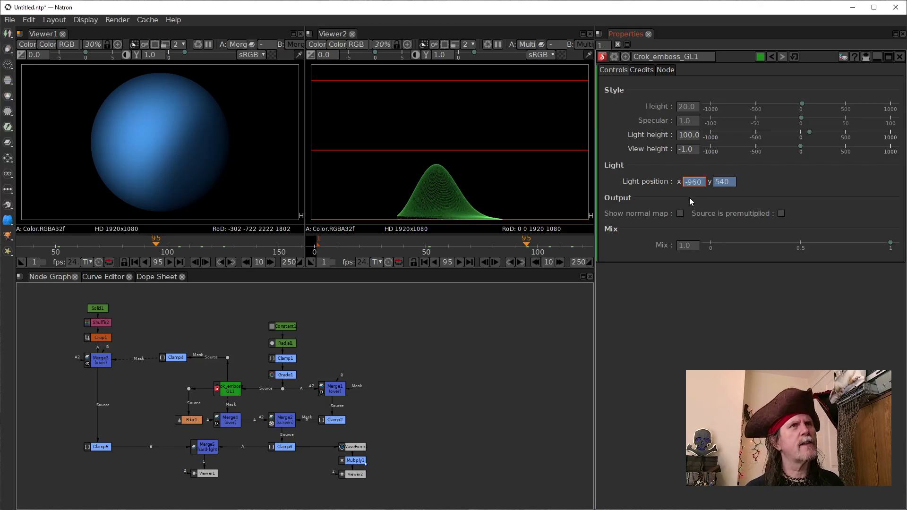
{"action": "key", "text": "BackSpace"}
{"action": "key", "text": "Return"}
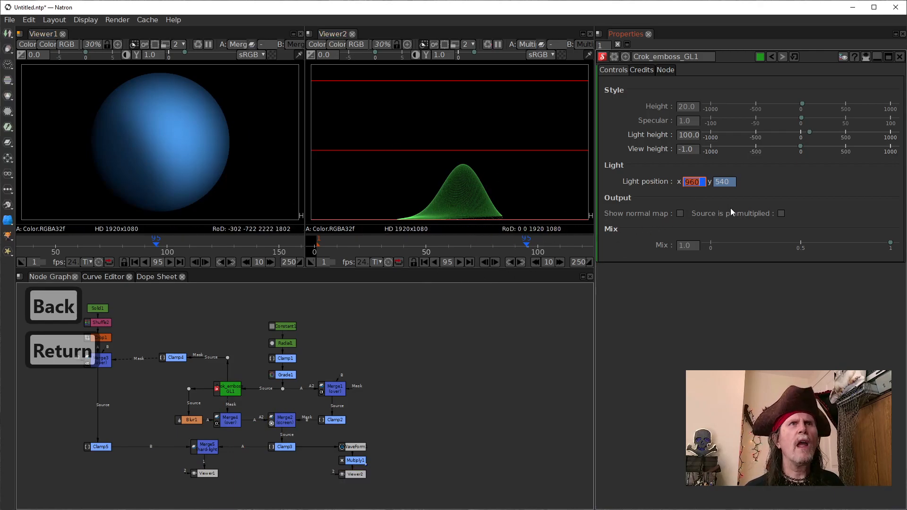
{"action": "right_click", "coordinate": [724, 184]}
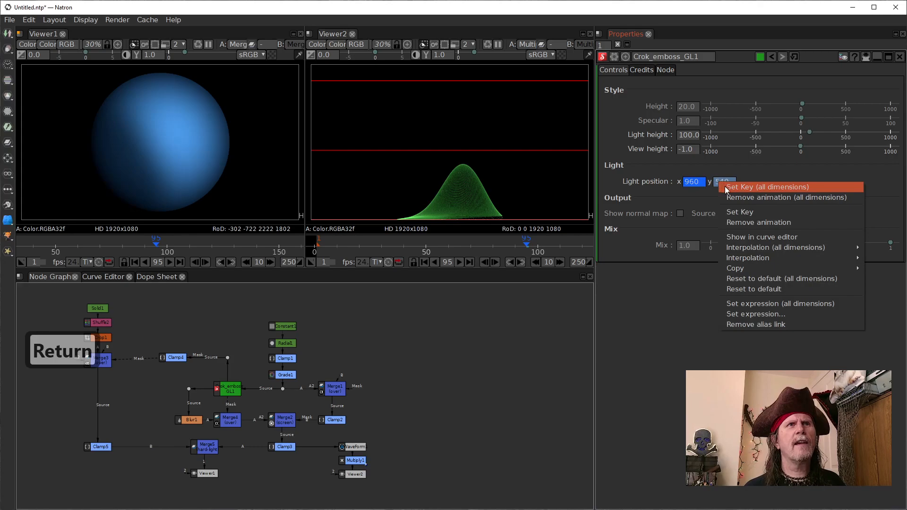
{"action": "left_click", "coordinate": [725, 187]}
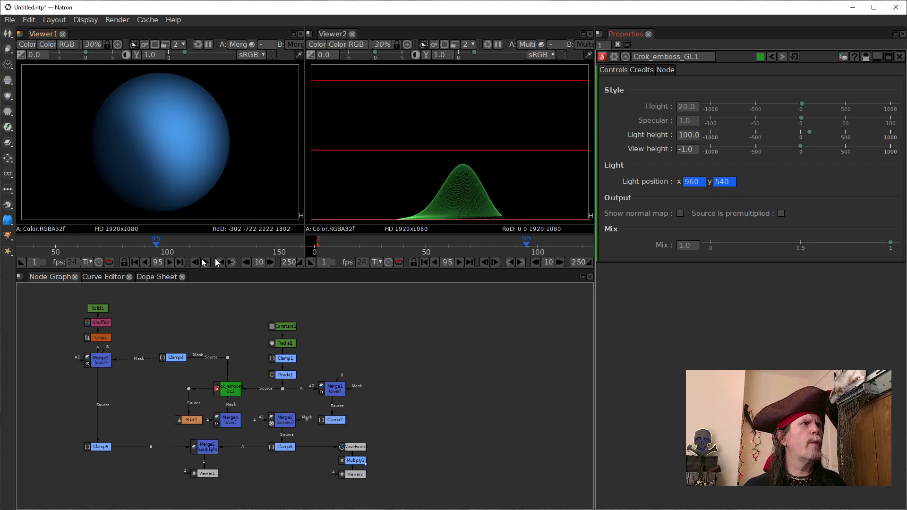
Step: Advance to frame 125 and lower Crok_emboss_GL1's light position y to 140
{"action": "double_click", "coordinate": [272, 261]}
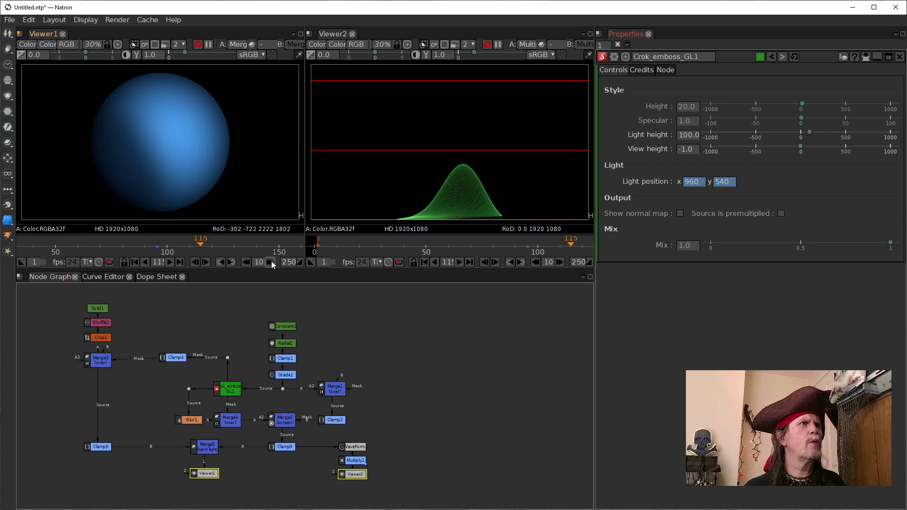
{"action": "left_click", "coordinate": [270, 263]}
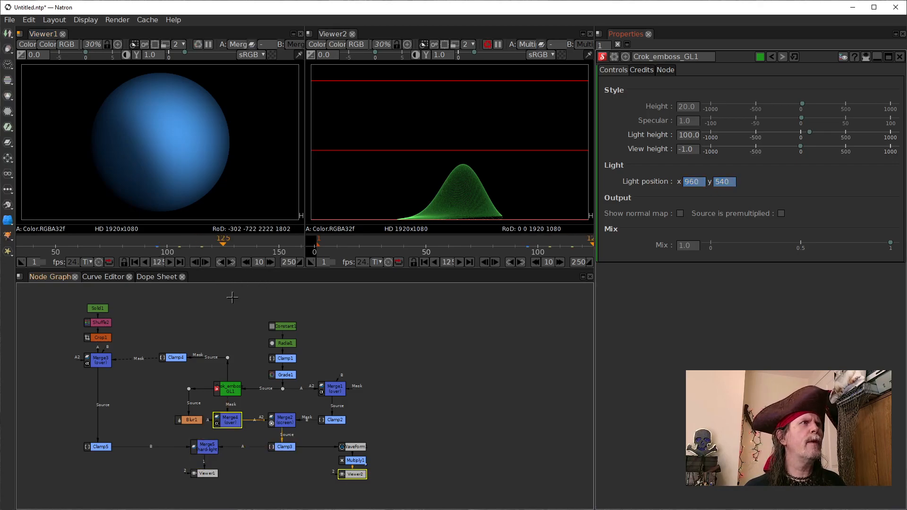
{"action": "left_click", "coordinate": [714, 184]}
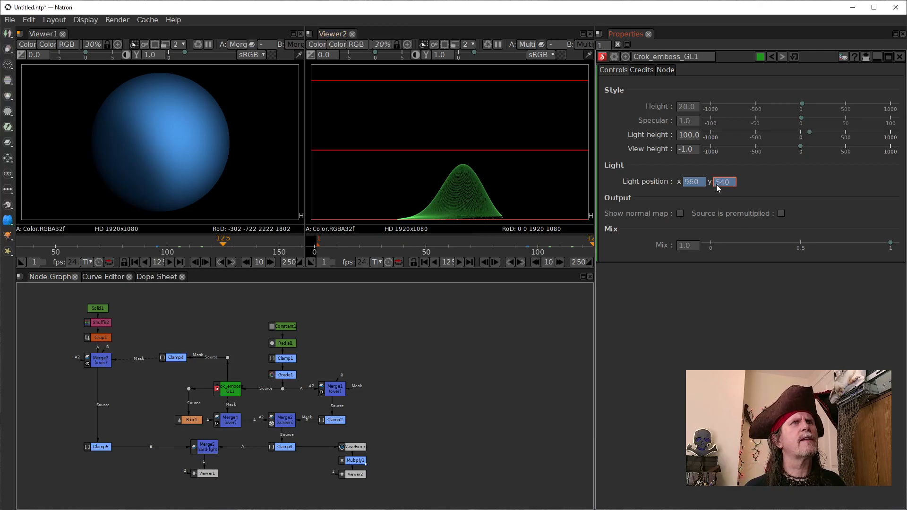
{"action": "scroll", "coordinate": [716, 184], "scroll_direction": "down", "scroll_amount": 4}
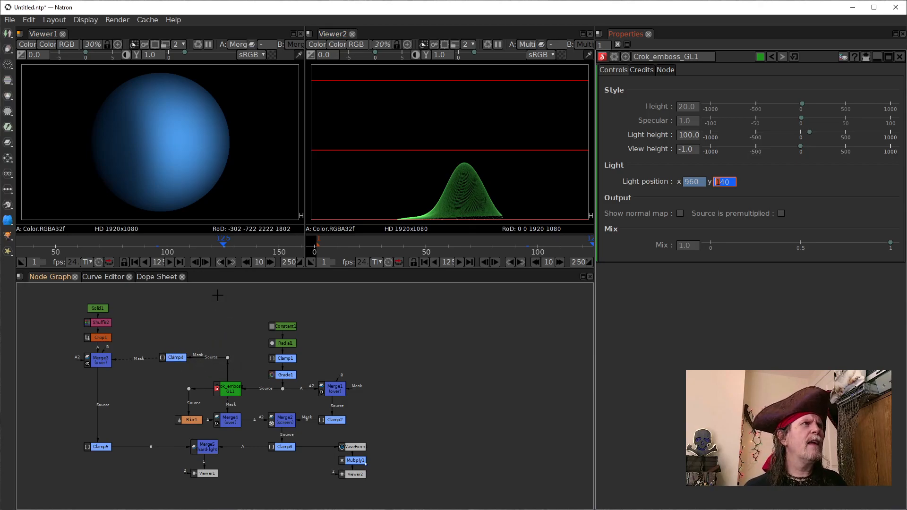
Step: At frame 145, raise the light position y to 540 and keyframe all dimensions
{"action": "left_click_drag", "start_coordinate": [255, 245], "coordinate": [169, 241]}
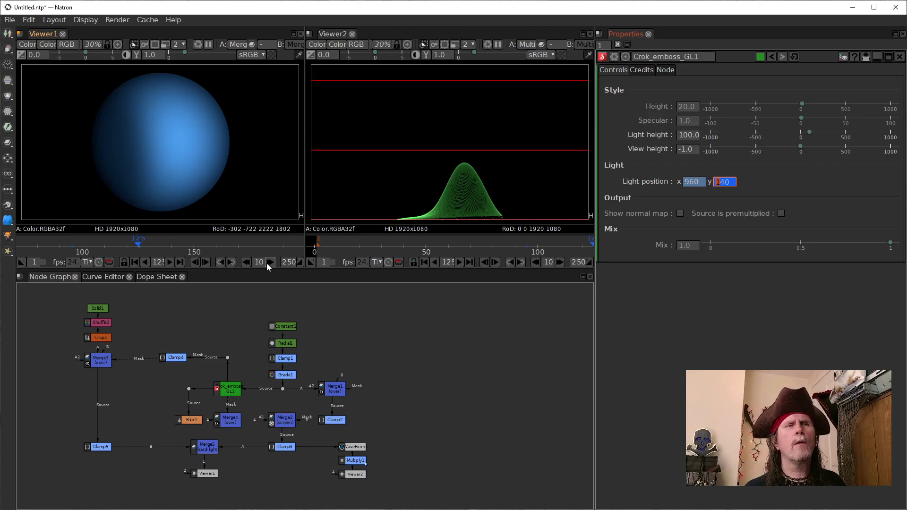
{"action": "left_click", "coordinate": [269, 262]}
{"action": "left_click", "coordinate": [268, 262]}
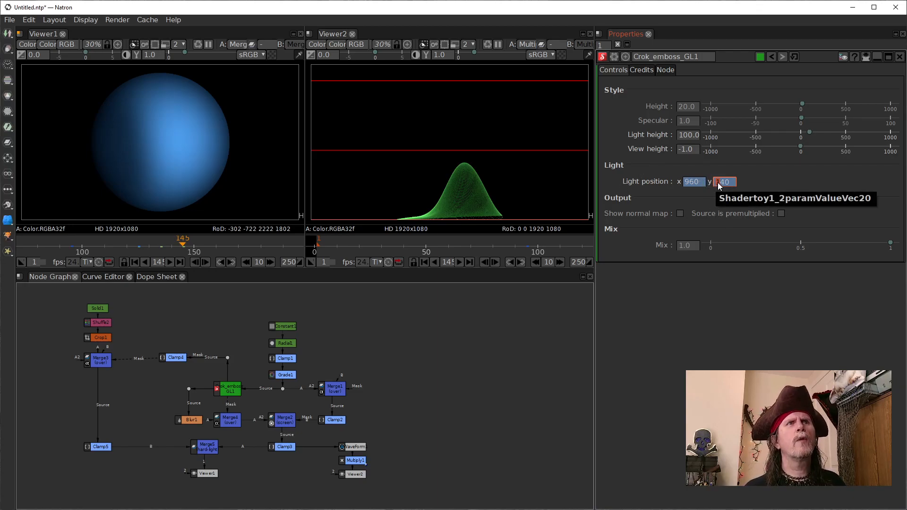
{"action": "scroll", "coordinate": [718, 185], "scroll_direction": "up", "scroll_amount": 4}
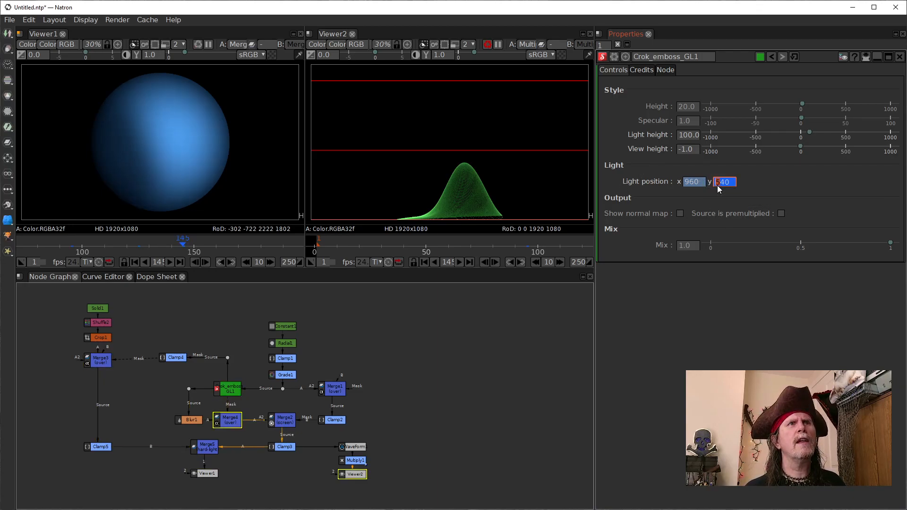
{"action": "left_click", "coordinate": [685, 183]}
{"action": "right_click", "coordinate": [684, 182]}
{"action": "left_click", "coordinate": [704, 192]}
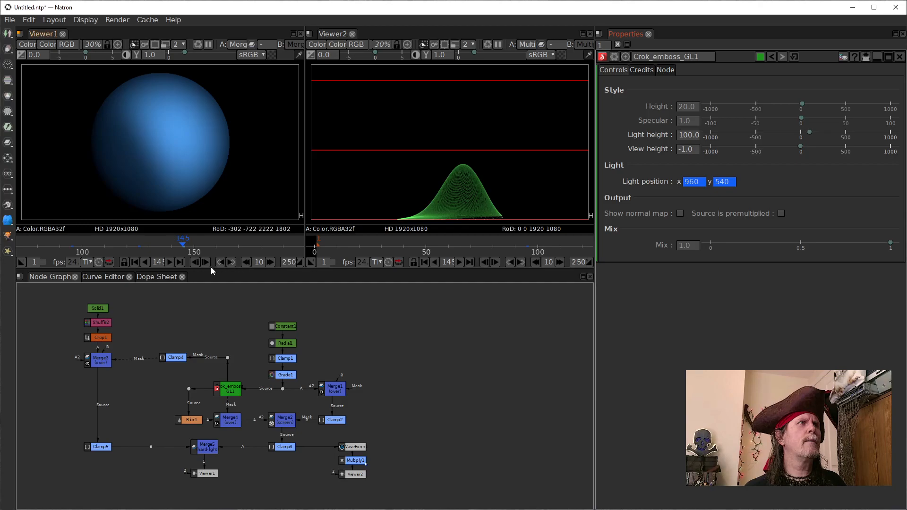
Step: Go to the last frame, 250, and set a keyframe on all dimensions of the light position
{"action": "left_click", "coordinate": [180, 262]}
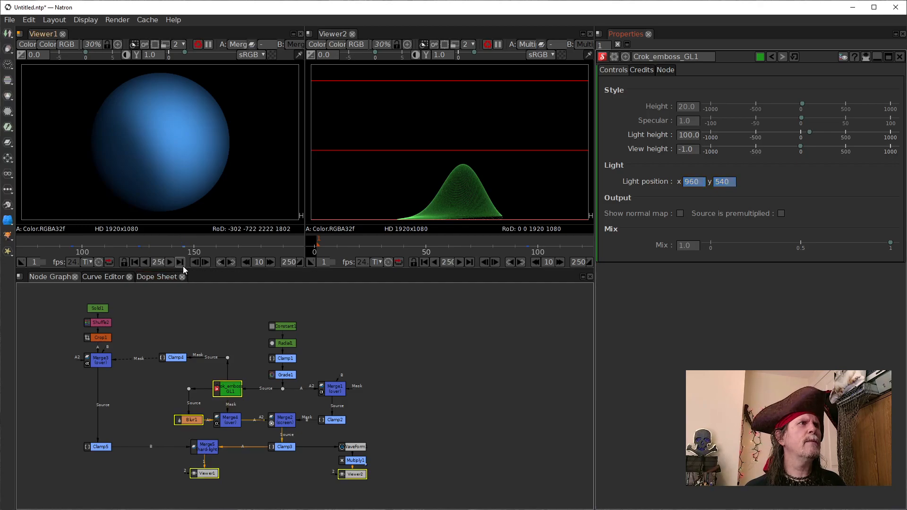
{"action": "right_click", "coordinate": [699, 182]}
{"action": "left_click", "coordinate": [714, 186]}
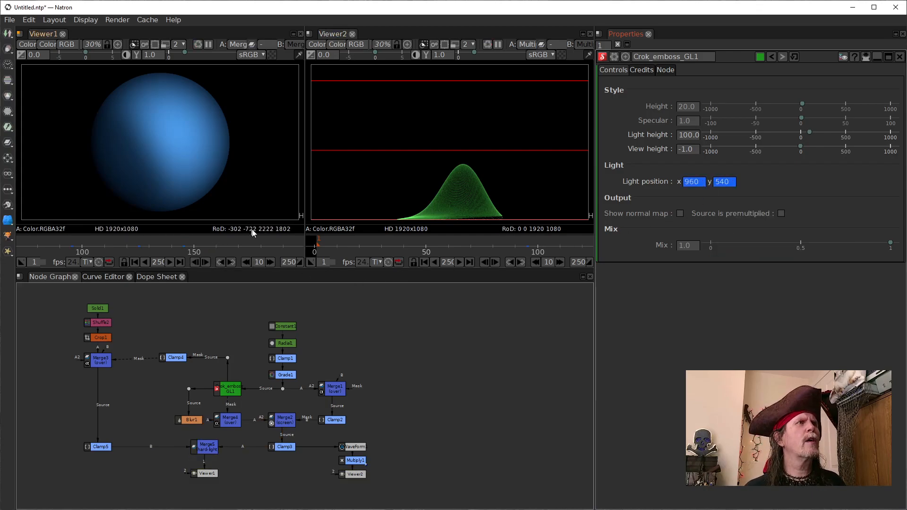
Step: Fit the whole frame range in Viewer1's timeline, then keyframe all dimensions of the light position at frame 230
{"action": "left_click_drag", "start_coordinate": [254, 243], "coordinate": [165, 245]}
{"action": "key", "text": "f"}
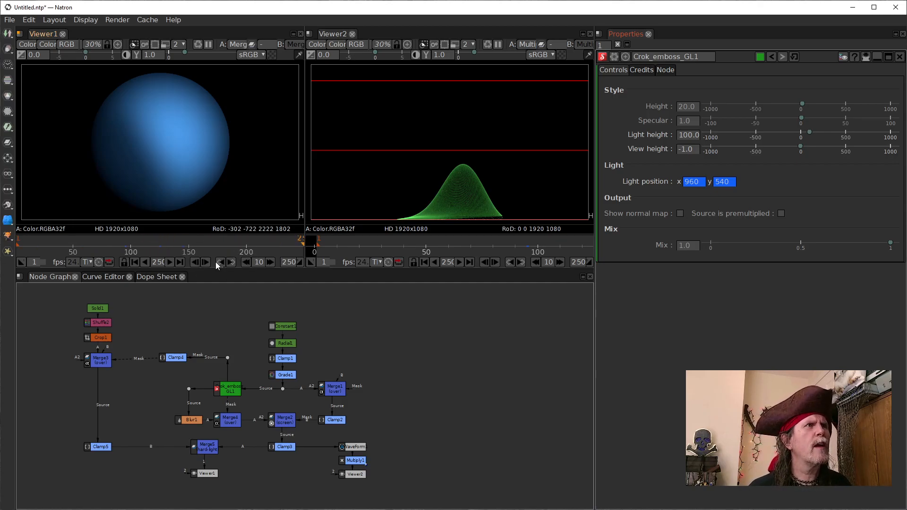
{"action": "left_click", "coordinate": [246, 261]}
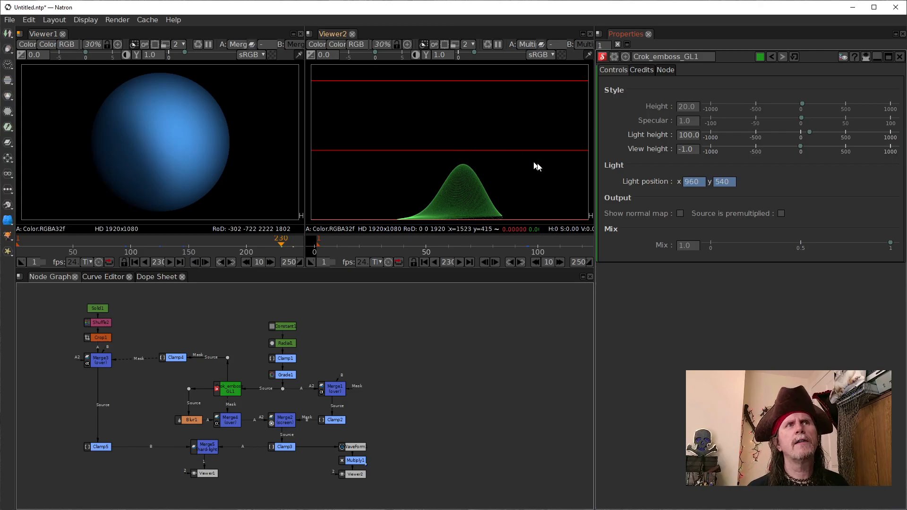
{"action": "double_click", "coordinate": [692, 183]}
{"action": "right_click", "coordinate": [693, 183]}
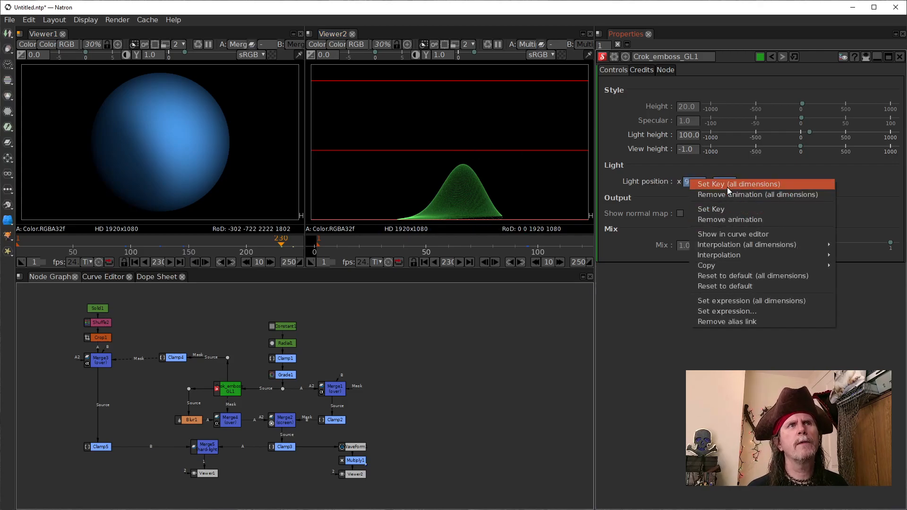
{"action": "left_click", "coordinate": [728, 187]}
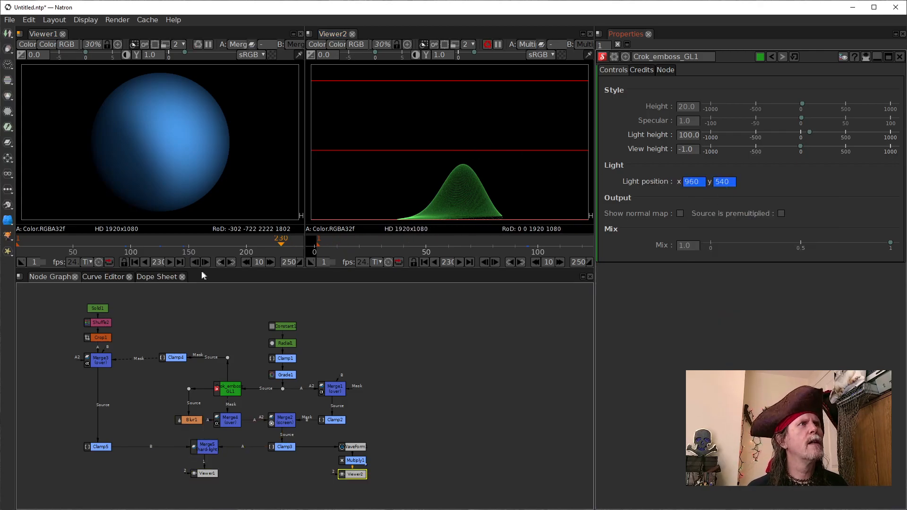
Step: Return to the first frame and play the light animation in the viewers
{"action": "left_click", "coordinate": [135, 263]}
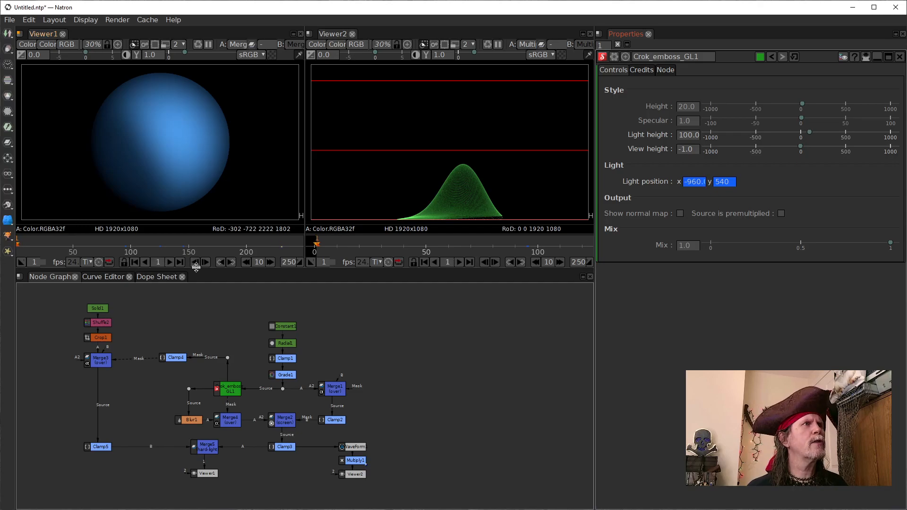
{"action": "left_click", "coordinate": [169, 261]}
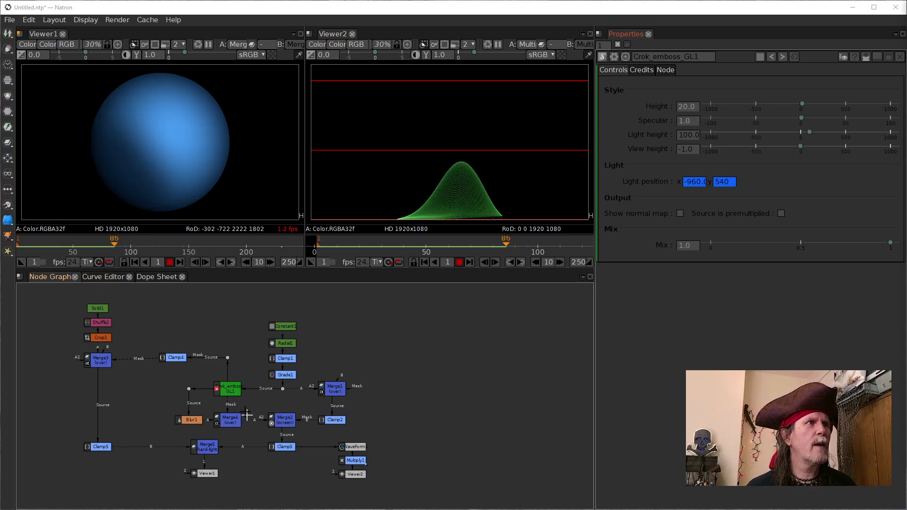
Step: Stop the playback and delete the low light position y keyframe between frames 95 and 145 on the emboss node's curve
{"action": "left_click", "coordinate": [232, 390]}
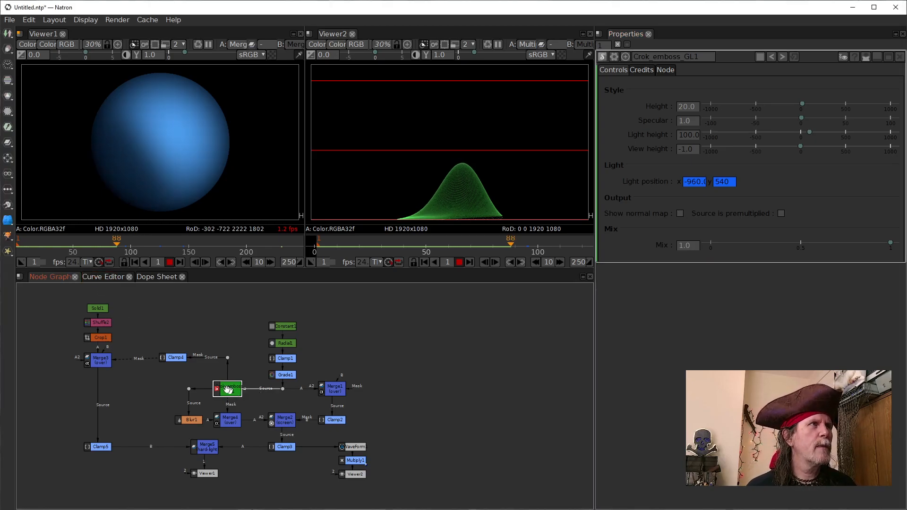
{"action": "left_click", "coordinate": [109, 277]}
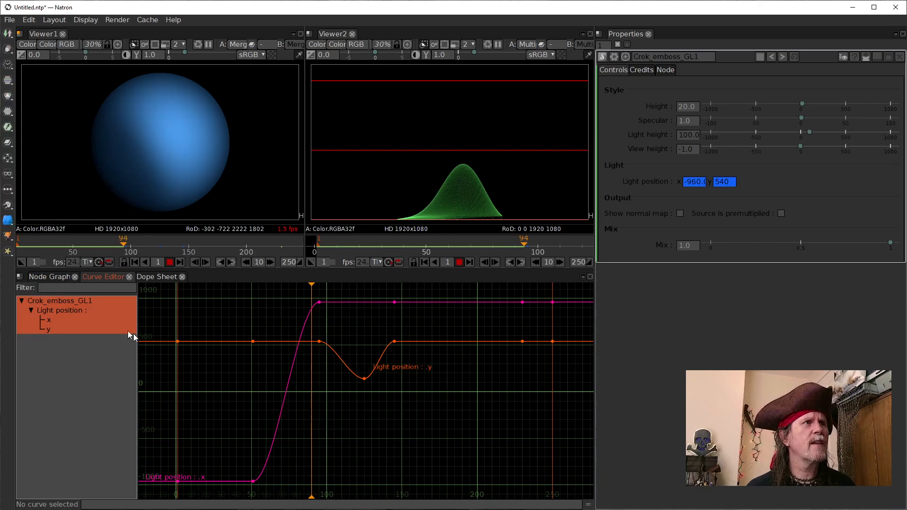
{"action": "left_click", "coordinate": [49, 281]}
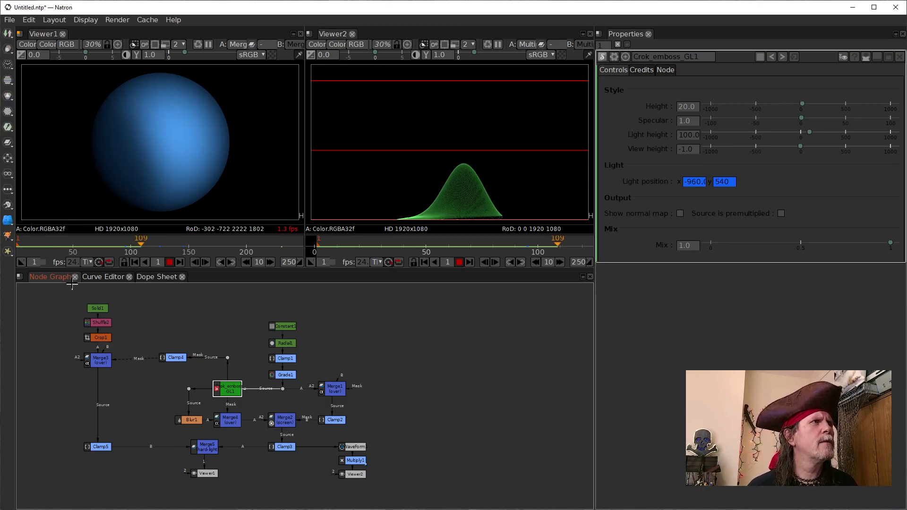
{"action": "left_click", "coordinate": [93, 277]}
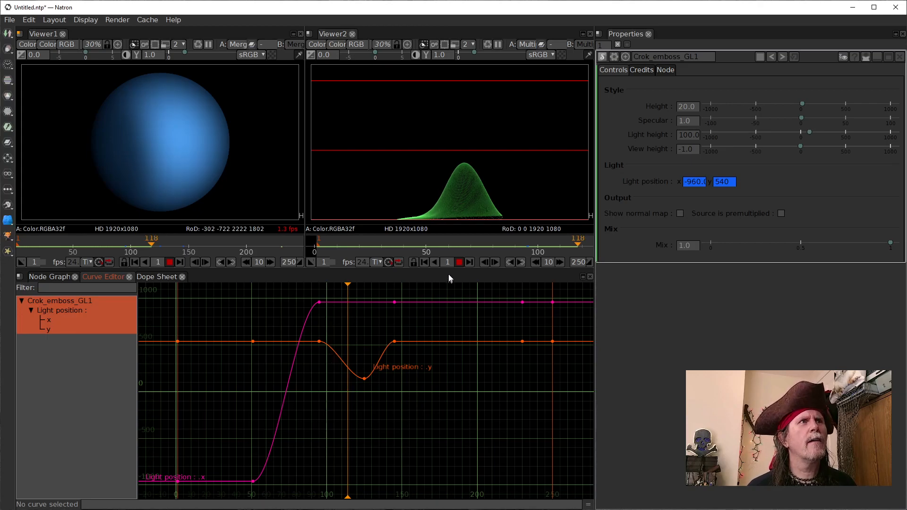
{"action": "left_click", "coordinate": [459, 262]}
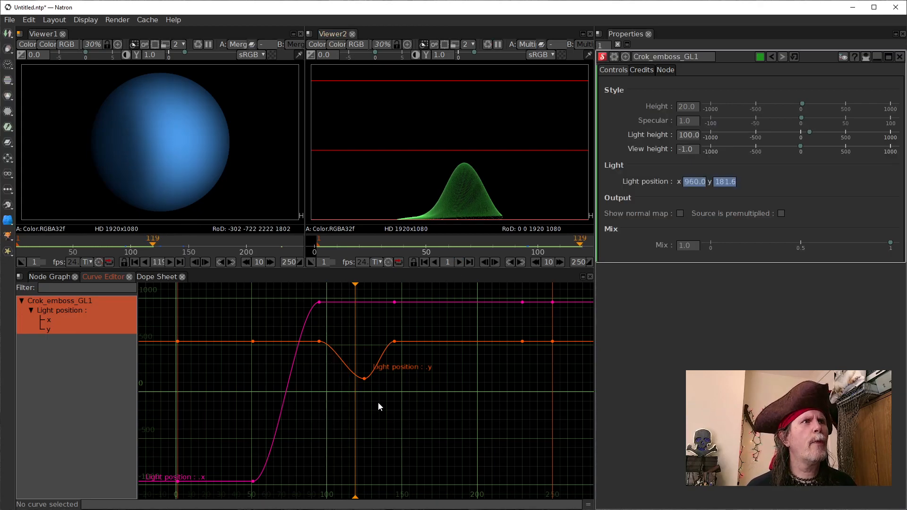
{"action": "left_click_drag", "start_coordinate": [407, 420], "coordinate": [350, 372]}
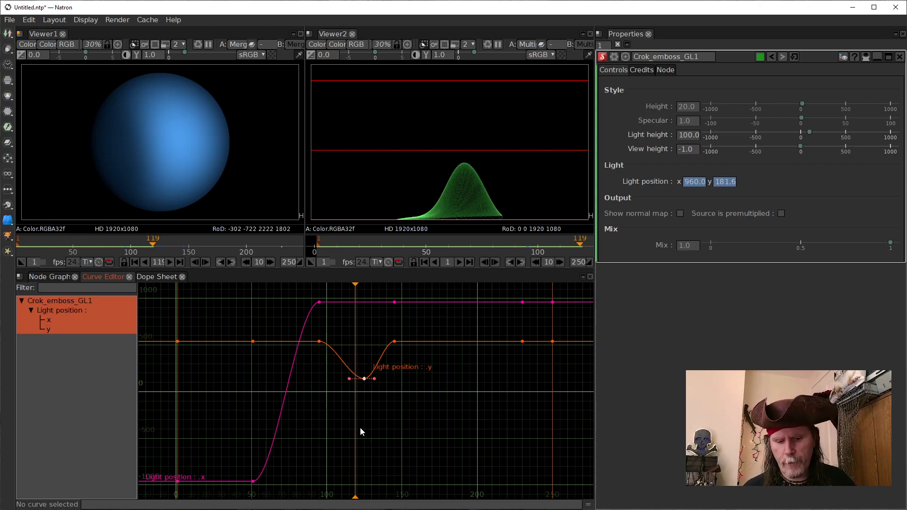
{"action": "key", "text": "Delete"}
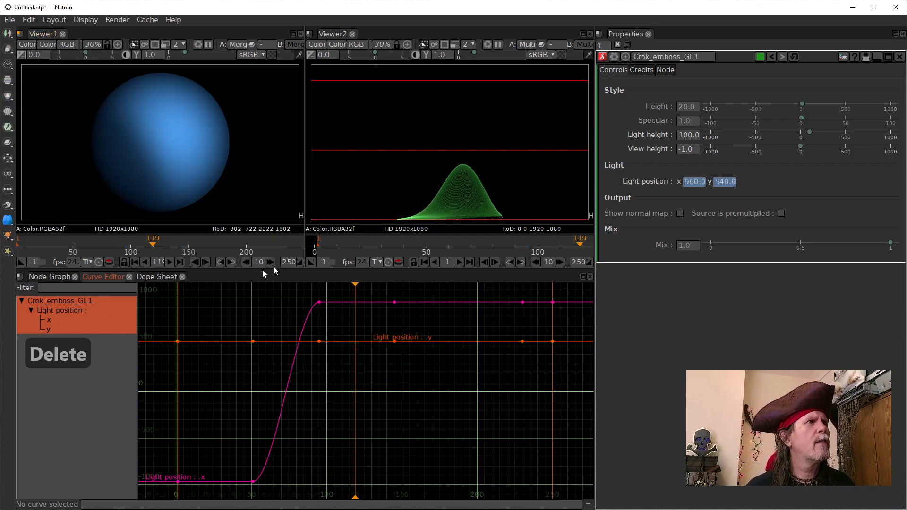
Step: Go to frame 75 and lower the light position y to 440
{"action": "left_click", "coordinate": [220, 262]}
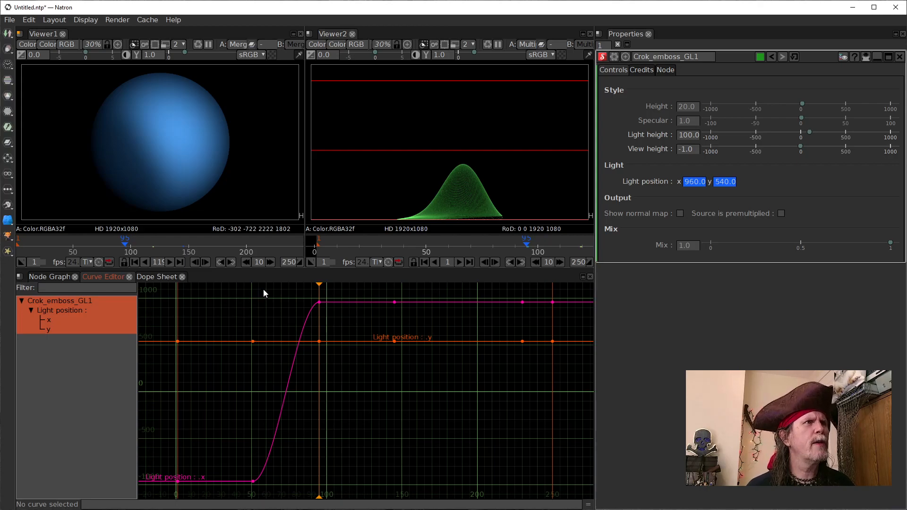
{"action": "left_click", "coordinate": [245, 262]}
{"action": "left_click", "coordinate": [245, 262]}
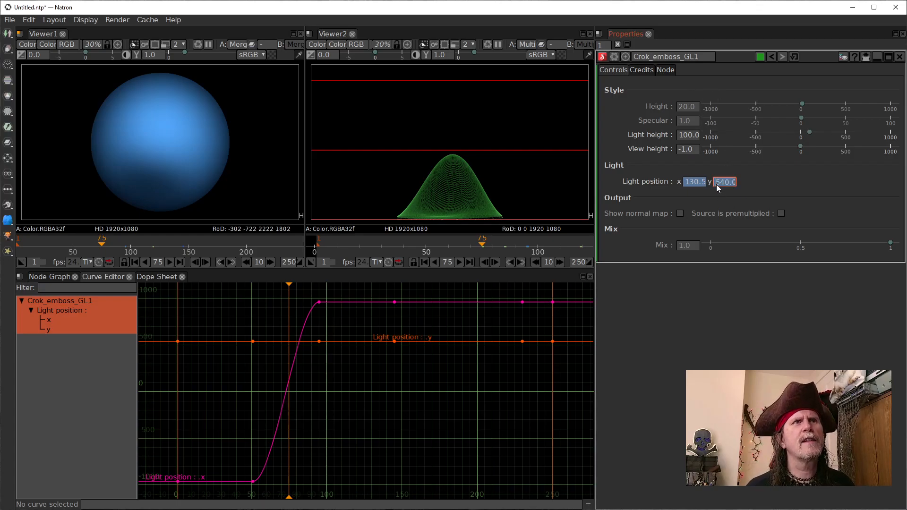
{"action": "scroll", "coordinate": [717, 185], "scroll_direction": "down", "scroll_amount": 2}
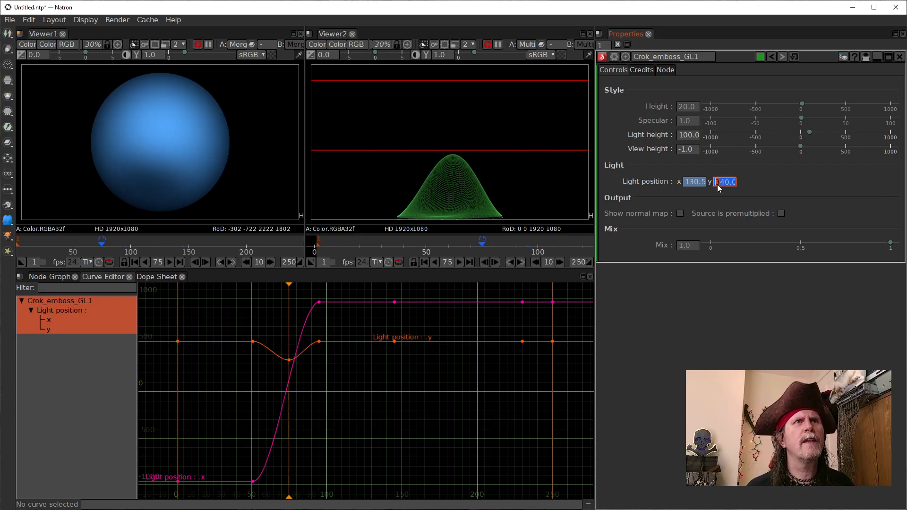
{"action": "scroll", "coordinate": [717, 187], "scroll_direction": "down", "scroll_amount": 2}
{"action": "scroll", "coordinate": [717, 187], "scroll_direction": "up", "scroll_amount": 2}
{"action": "scroll", "coordinate": [718, 187], "scroll_direction": "up", "scroll_amount": 1}
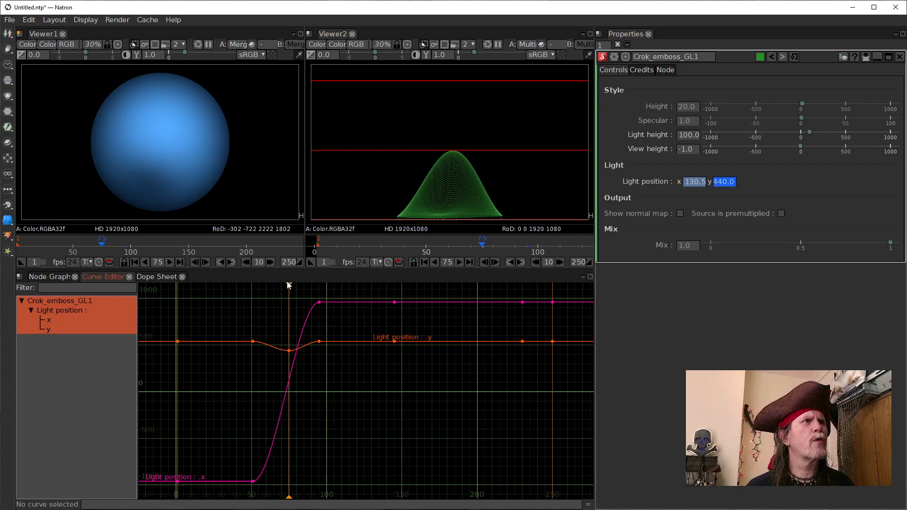
Step: Scrub around frame 75 to check the lighting and try a light position y of 500 on that keyframe
{"action": "mouse_move", "coordinate": [288, 284]}
{"action": "left_mouse_down"}
{"action": "mouse_move", "coordinate": [262, 283]}
{"action": "mouse_move", "coordinate": [298, 284]}
{"action": "mouse_move", "coordinate": [286, 283]}
{"action": "left_mouse_up"}
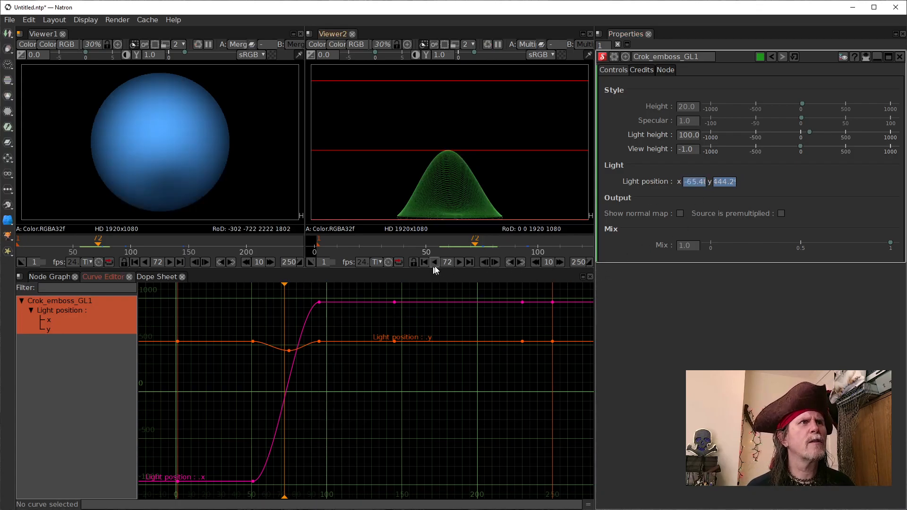
{"action": "left_click", "coordinate": [231, 262]}
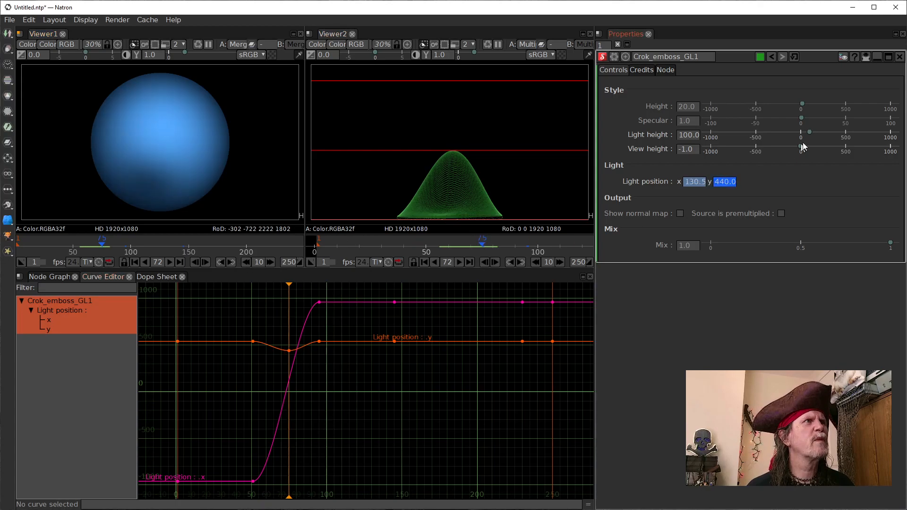
{"action": "left_click", "coordinate": [716, 183]}
{"action": "scroll", "coordinate": [716, 182], "scroll_direction": "up", "scroll_amount": 1}
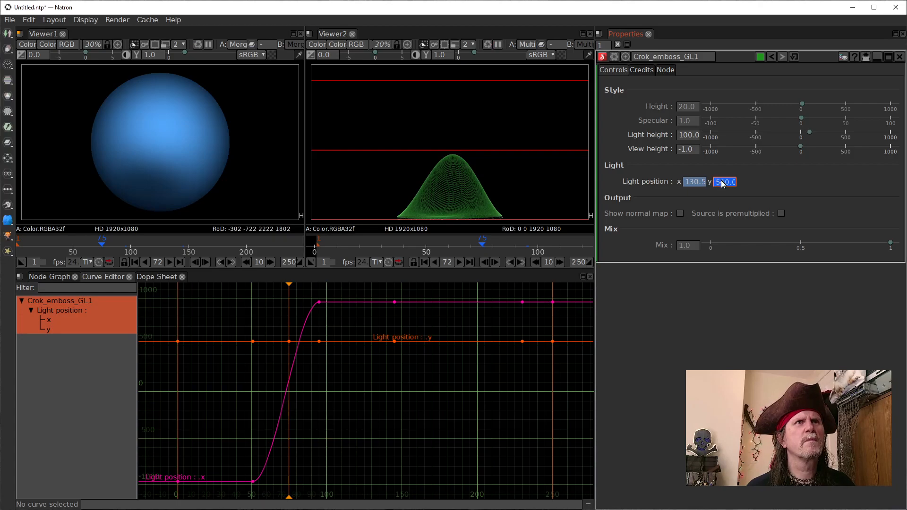
{"action": "scroll", "coordinate": [722, 185], "scroll_direction": "down", "scroll_amount": 2}
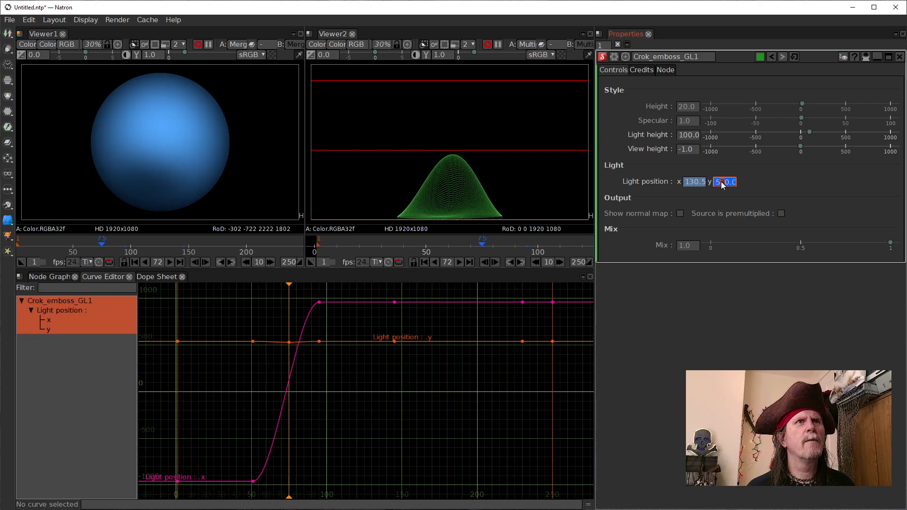
{"action": "scroll", "coordinate": [721, 185], "scroll_direction": "down", "scroll_amount": 3}
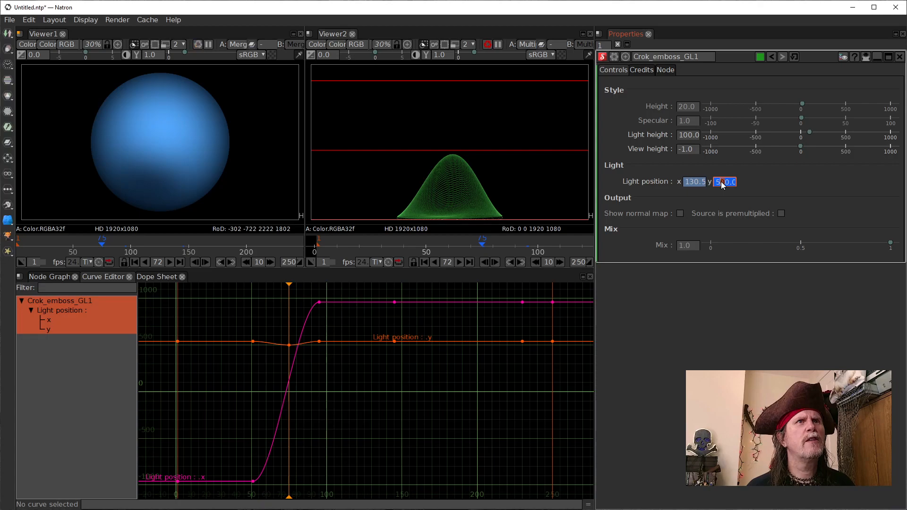
{"action": "mouse_move", "coordinate": [289, 285]}
{"action": "left_mouse_down"}
{"action": "mouse_move", "coordinate": [272, 288]}
{"action": "mouse_move", "coordinate": [288, 290]}
{"action": "left_mouse_up"}
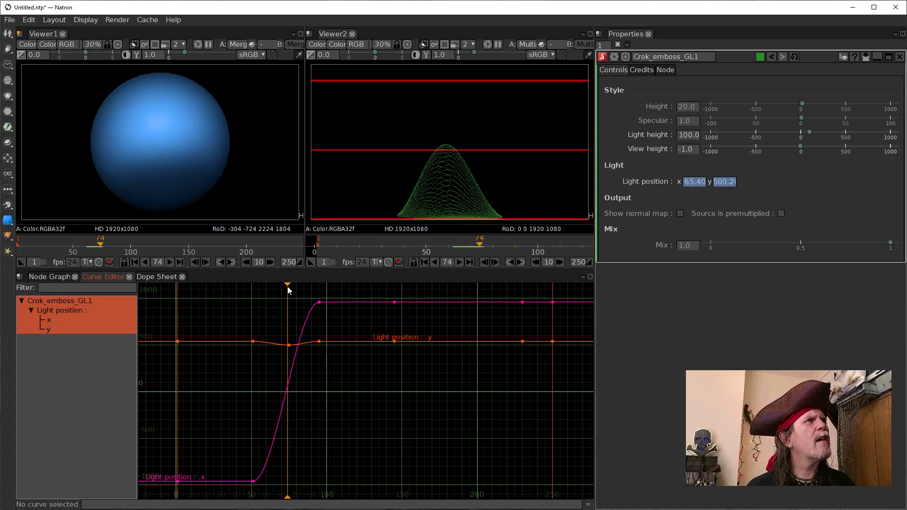
Step: Set the emboss node's Specular to 0
{"action": "left_click", "coordinate": [48, 277]}
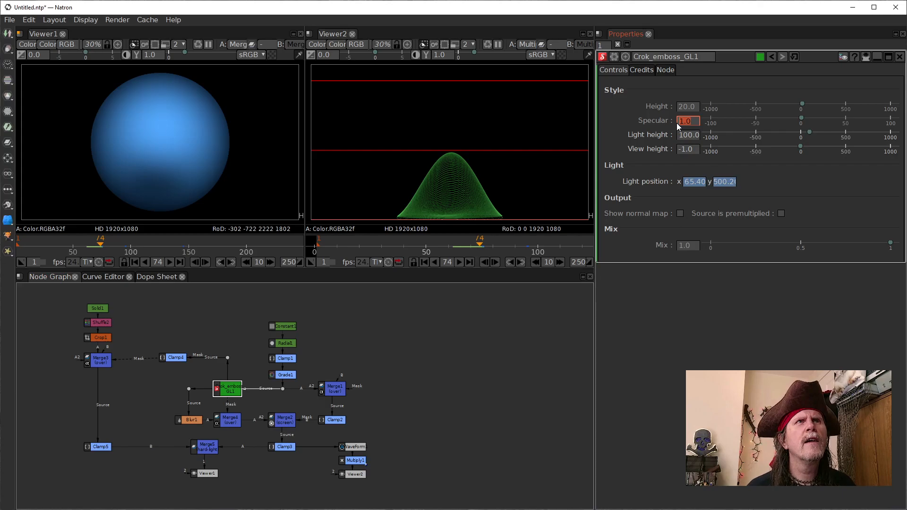
{"action": "scroll", "coordinate": [682, 123], "scroll_direction": "down", "scroll_amount": 1}
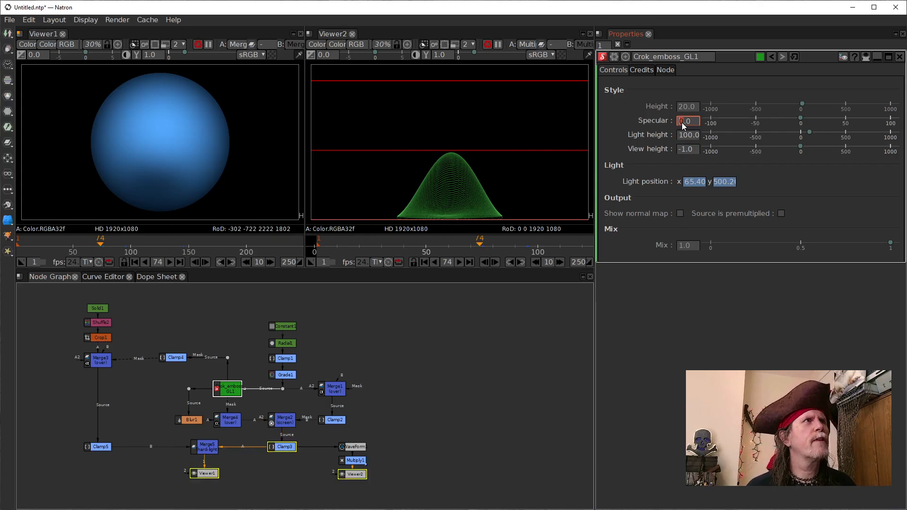
{"action": "left_click", "coordinate": [103, 277]}
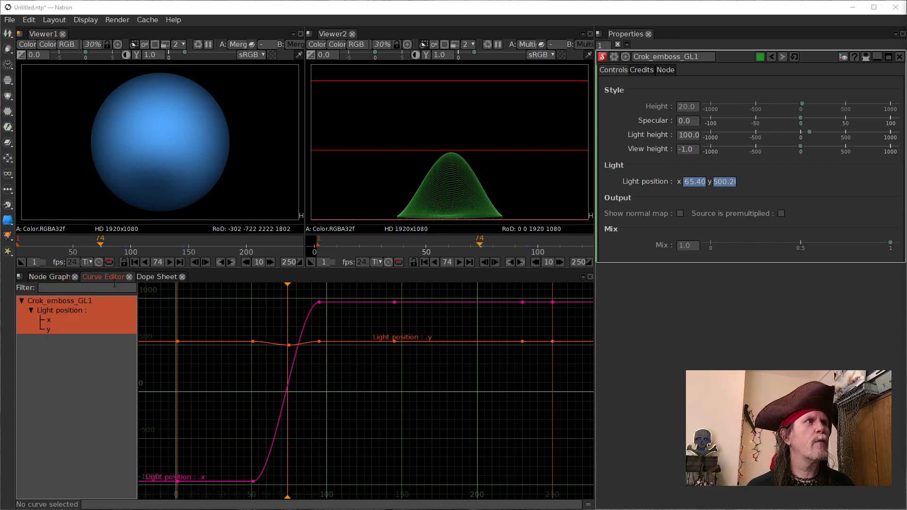
{"action": "left_click", "coordinate": [52, 276]}
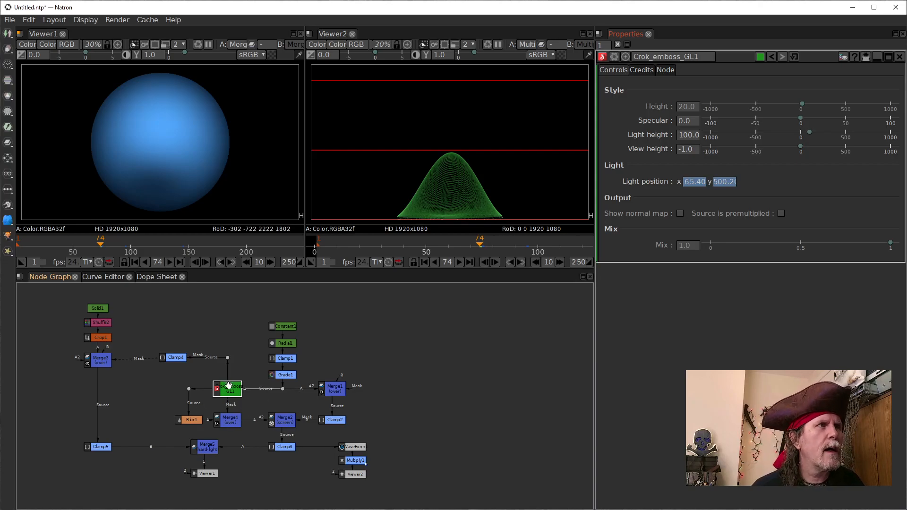
Step: Show the light position curves and set the y value of the frame 75 keyframe to 440
{"action": "left_click", "coordinate": [107, 279]}
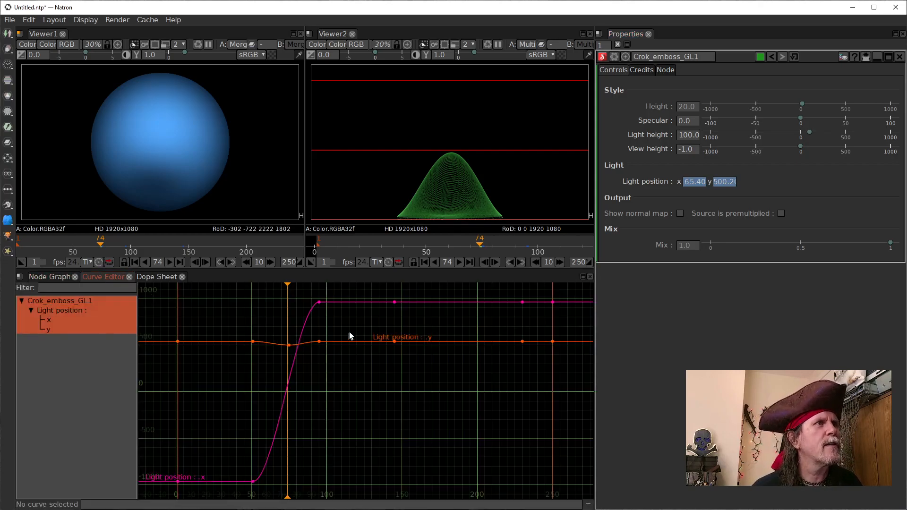
{"action": "left_click", "coordinate": [230, 261]}
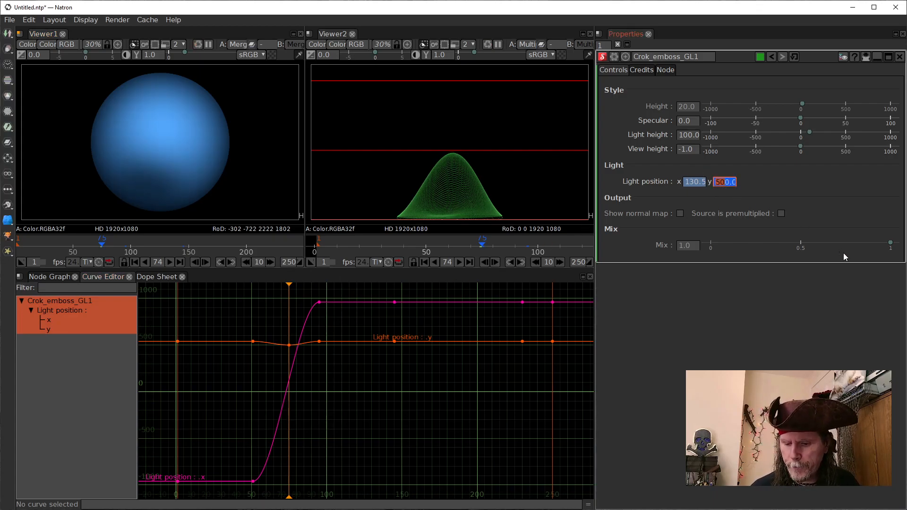
{"action": "type", "text": "44"}
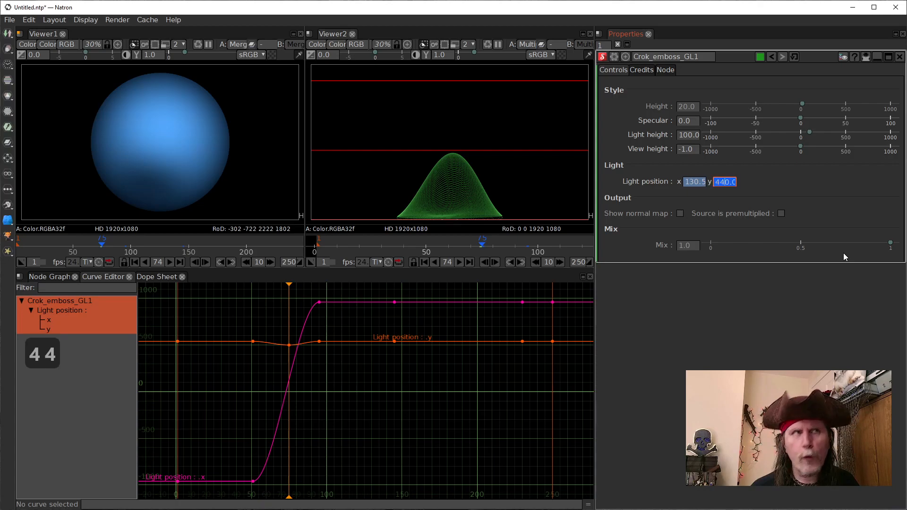
{"action": "key", "text": "Return"}
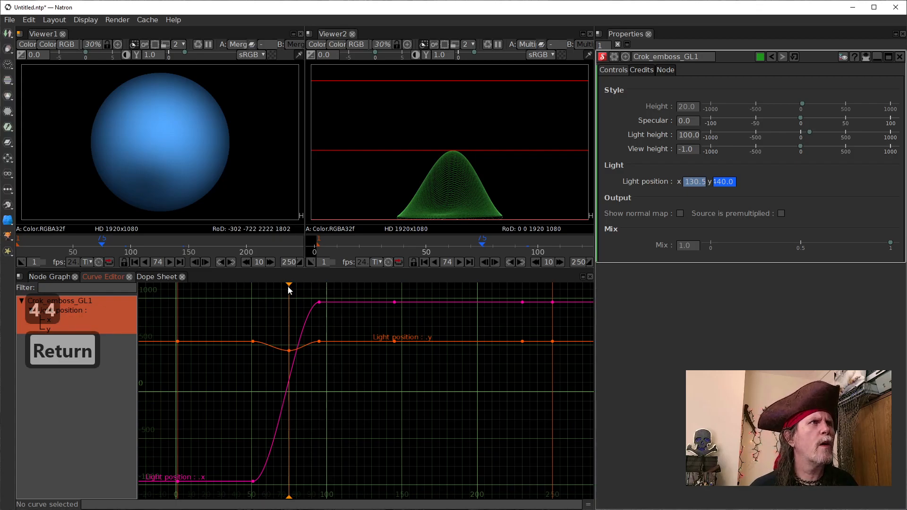
Step: Move to frame 189 and set the light position y to 440
{"action": "left_click_drag", "start_coordinate": [289, 284], "coordinate": [461, 309]}
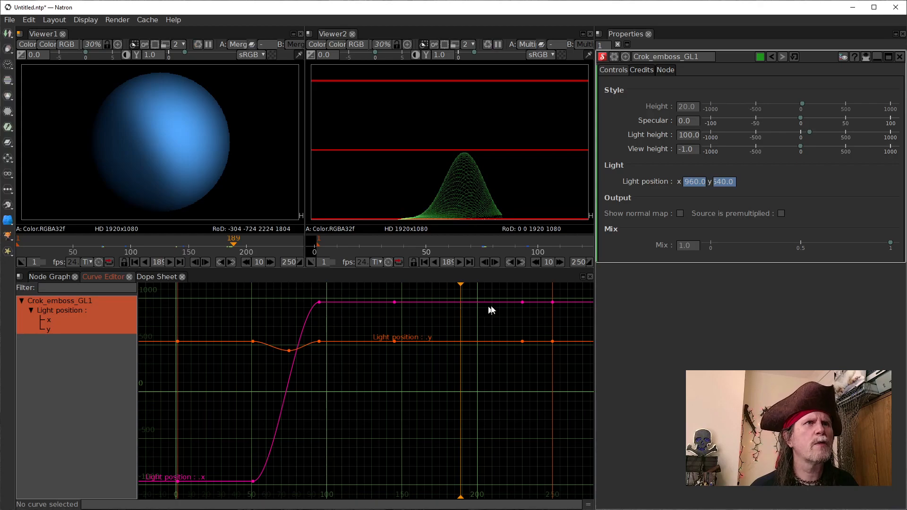
{"action": "left_click", "coordinate": [715, 183]}
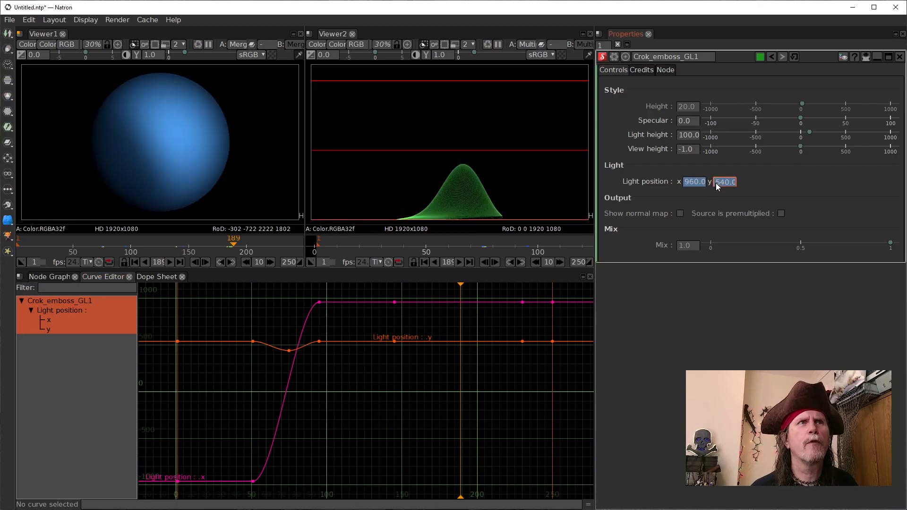
{"action": "type", "text": "440"}
{"action": "key", "text": "Return"}
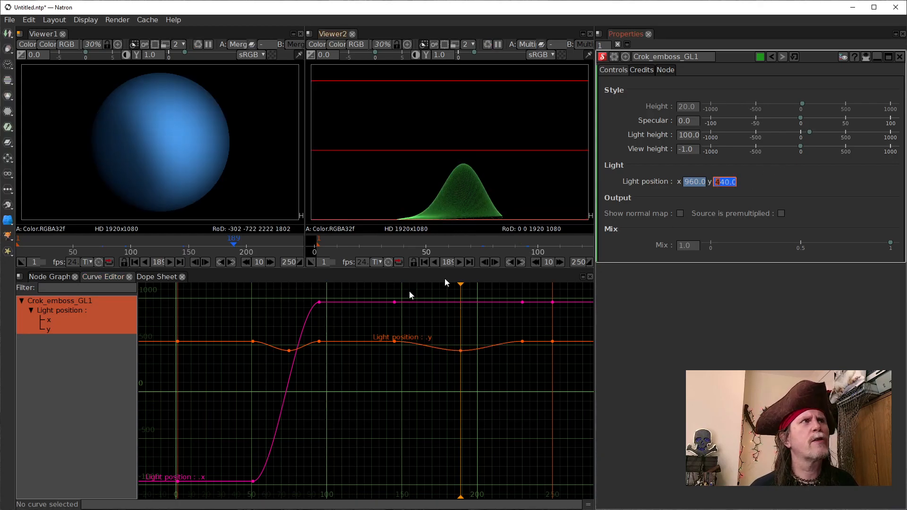
Step: Enable Viewer1's proxy mode with a downscale factor of 16 and preview the light animation from the first frame
{"action": "left_click_drag", "start_coordinate": [233, 246], "coordinate": [27, 260]}
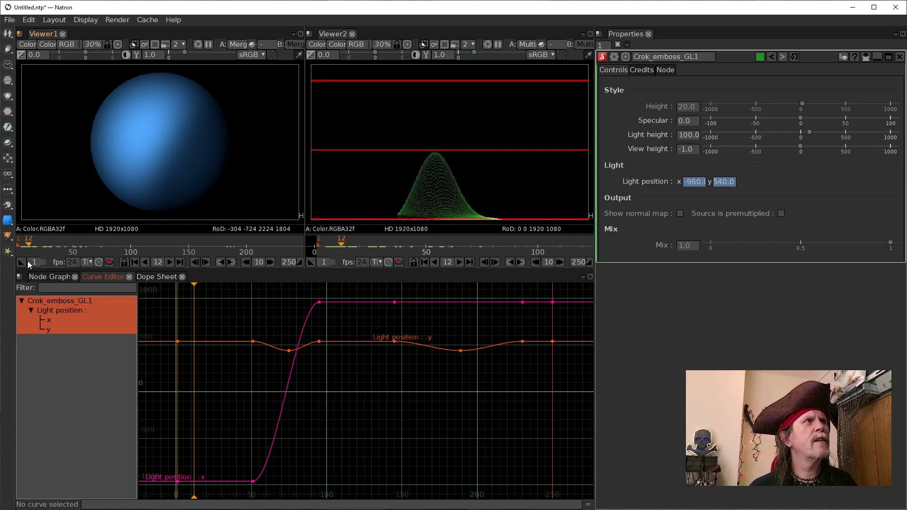
{"action": "left_click", "coordinate": [134, 262]}
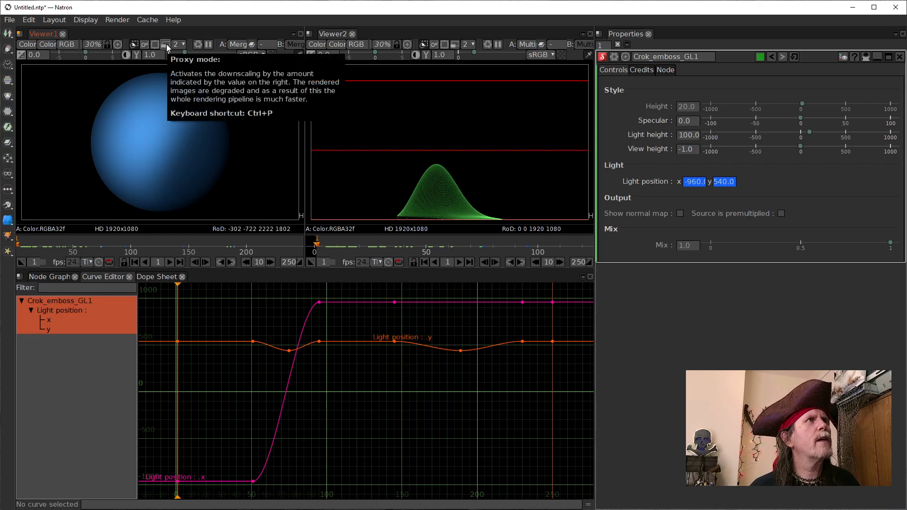
{"action": "left_click", "coordinate": [166, 45]}
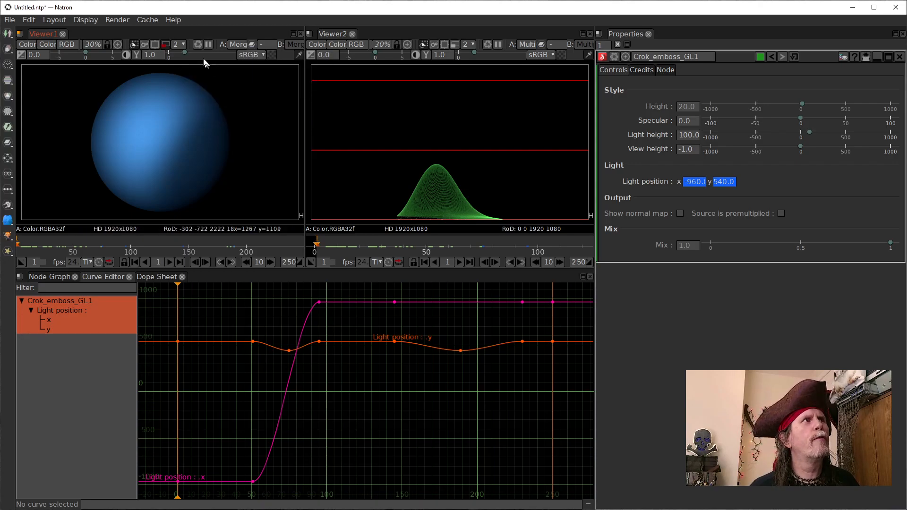
{"action": "left_click", "coordinate": [186, 44]}
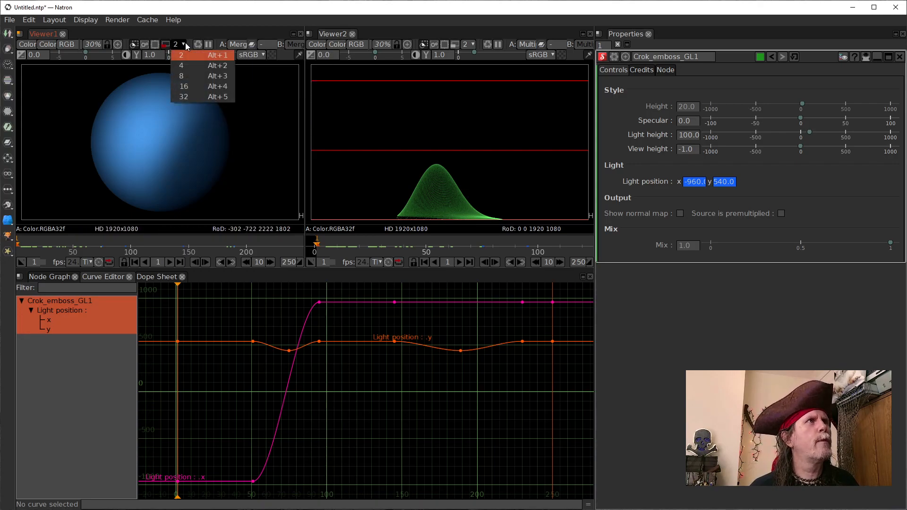
{"action": "left_click", "coordinate": [185, 88]}
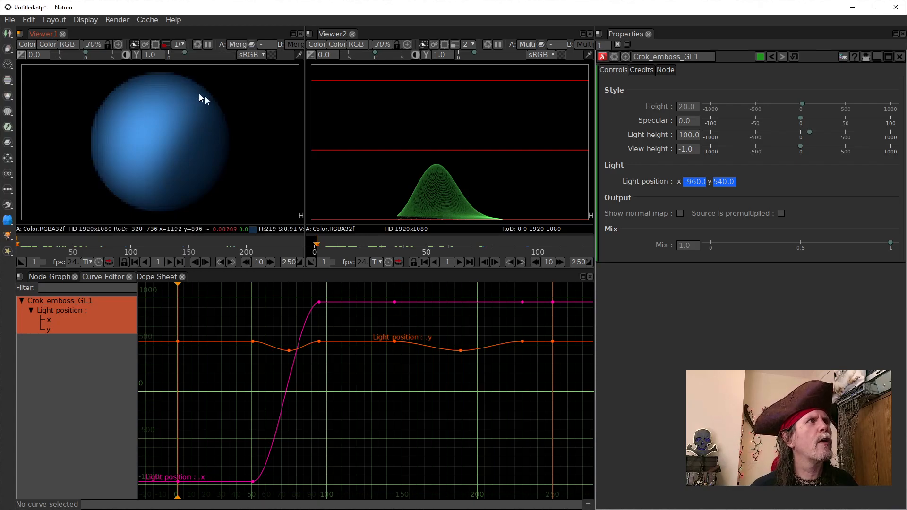
{"action": "left_click", "coordinate": [170, 262]}
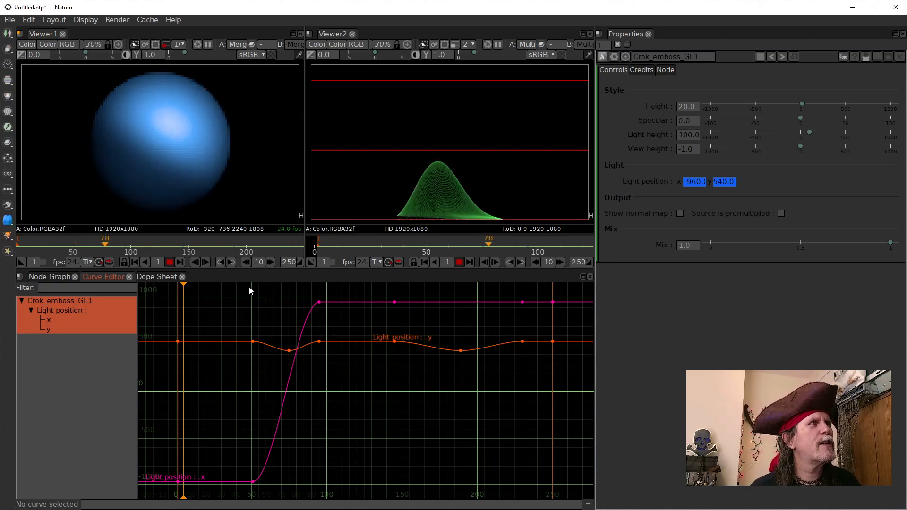
{"action": "left_click", "coordinate": [169, 262]}
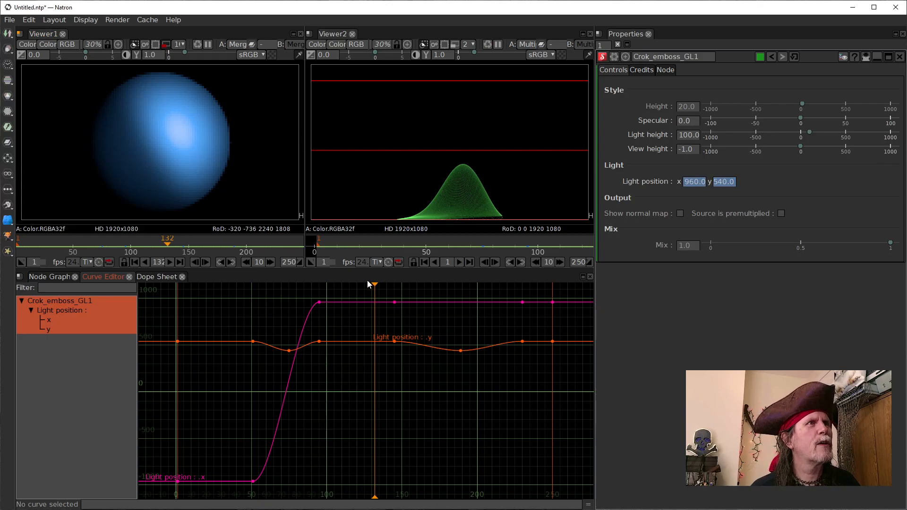
Step: Scrub to frame 63, turn off Viewer1's proxy mode, and step back to frame 45 to inspect the sphere's shading
{"action": "mouse_move", "coordinate": [169, 245]}
{"action": "left_mouse_down"}
{"action": "mouse_move", "coordinate": [66, 240]}
{"action": "mouse_move", "coordinate": [103, 240]}
{"action": "mouse_move", "coordinate": [87, 240]}
{"action": "left_mouse_up"}
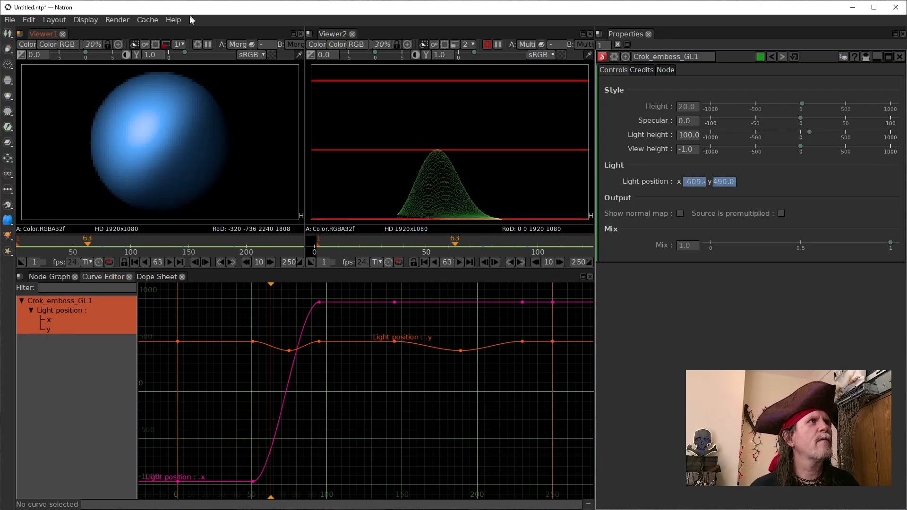
{"action": "left_click", "coordinate": [165, 45]}
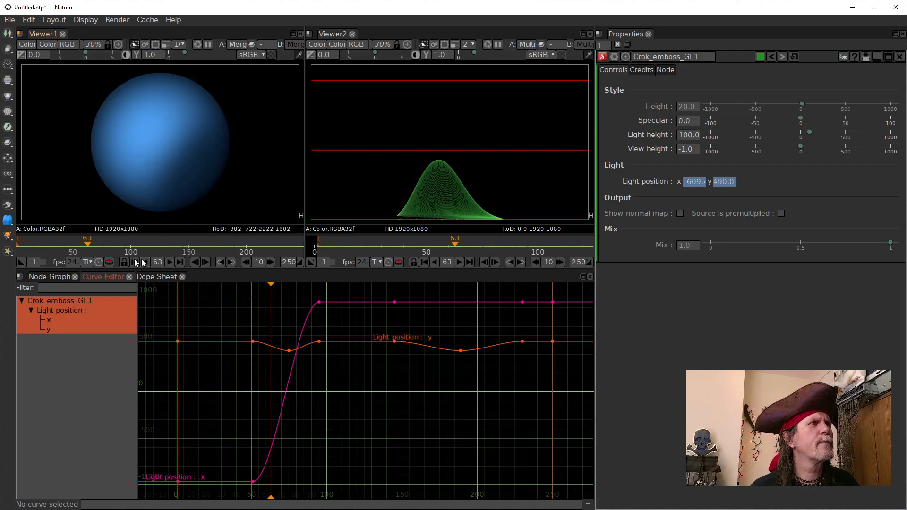
{"action": "left_click", "coordinate": [195, 261]}
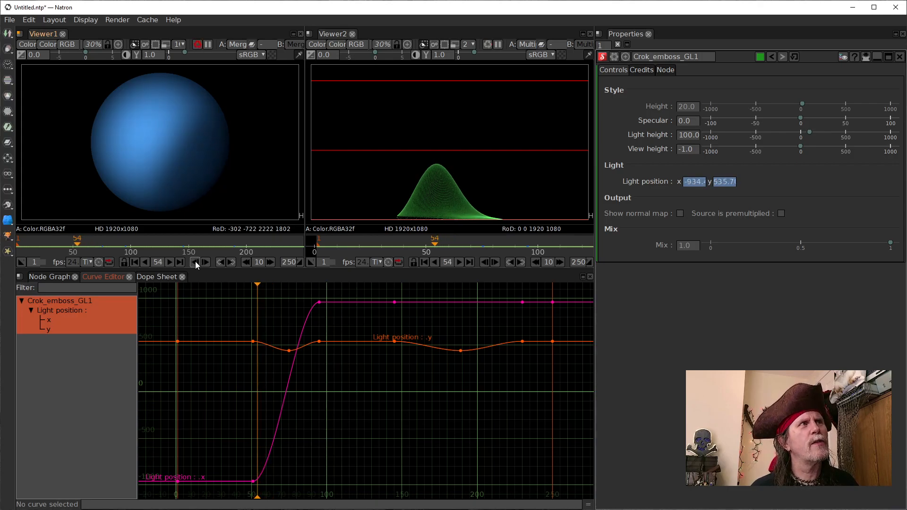
{"action": "left_click", "coordinate": [195, 261]}
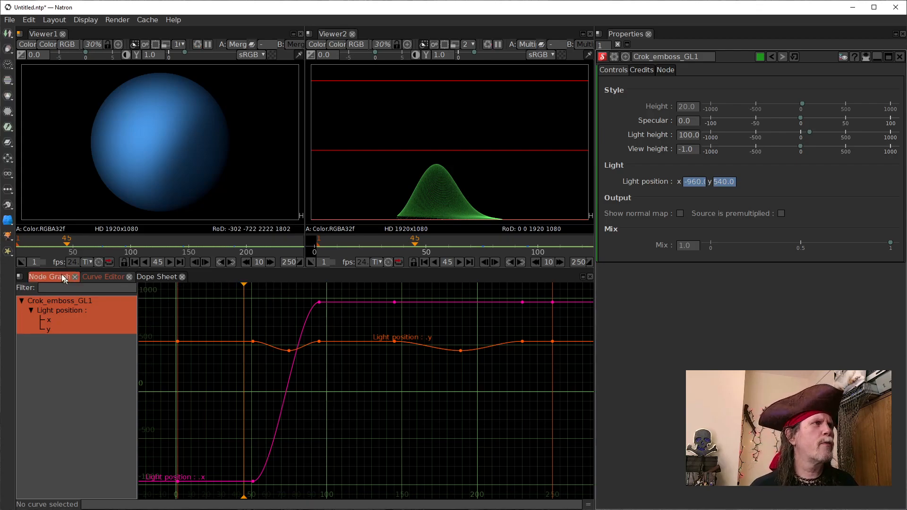
Step: Show the node graph and paste the copied ColorBars, Transform and Merge nodes above the Solid1 branch
{"action": "left_click", "coordinate": [49, 277]}
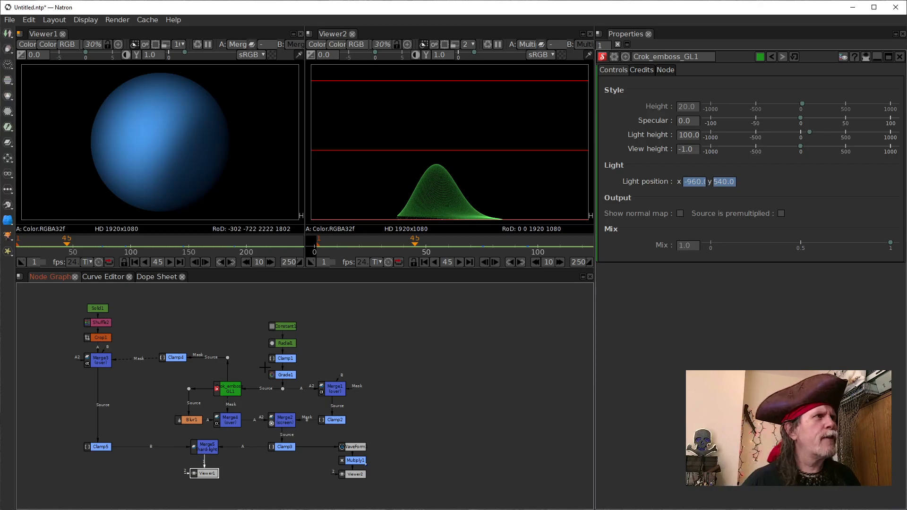
{"action": "left_click_drag", "start_coordinate": [182, 332], "coordinate": [221, 415]}
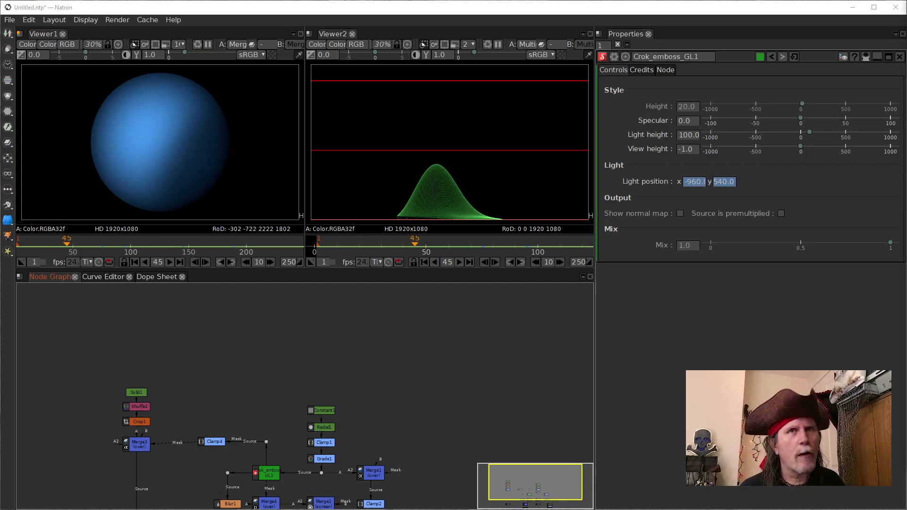
{"action": "key", "text": "ctrl+c"}
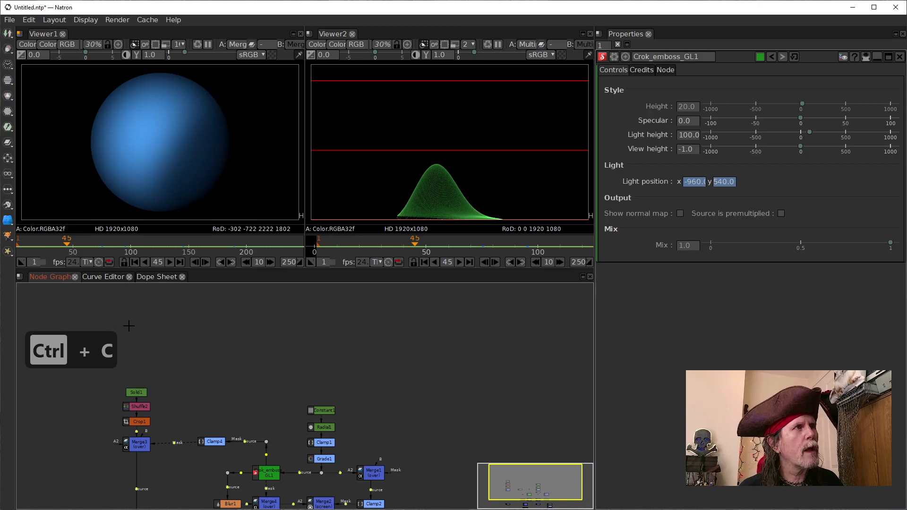
{"action": "key", "text": "ctrl+v"}
{"action": "left_click_drag", "start_coordinate": [204, 369], "coordinate": [237, 408]}
{"action": "left_click", "coordinate": [227, 383]}
Step: Check the outputs of the two pasted ColorBars nodes in Viewer1
{"action": "left_click", "coordinate": [145, 354]}
{"action": "key", "text": "1"}
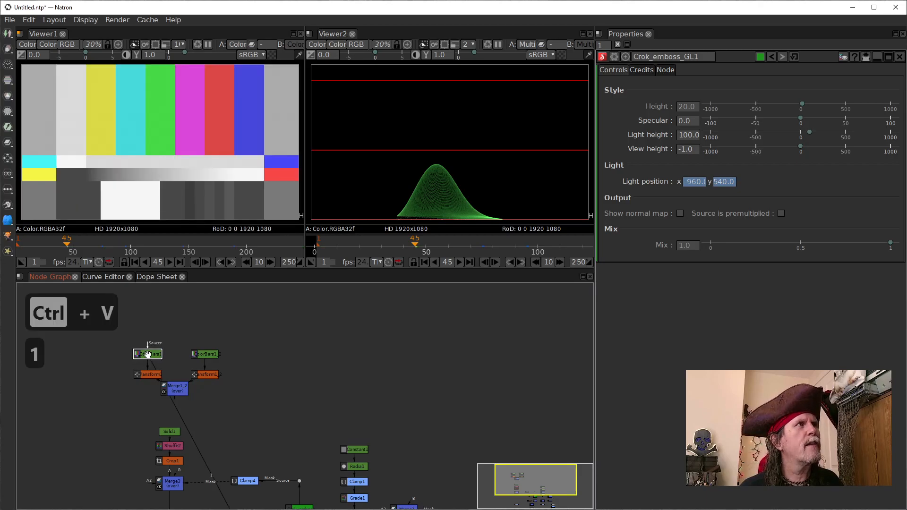
{"action": "left_click", "coordinate": [201, 353]}
{"action": "key", "text": "1"}
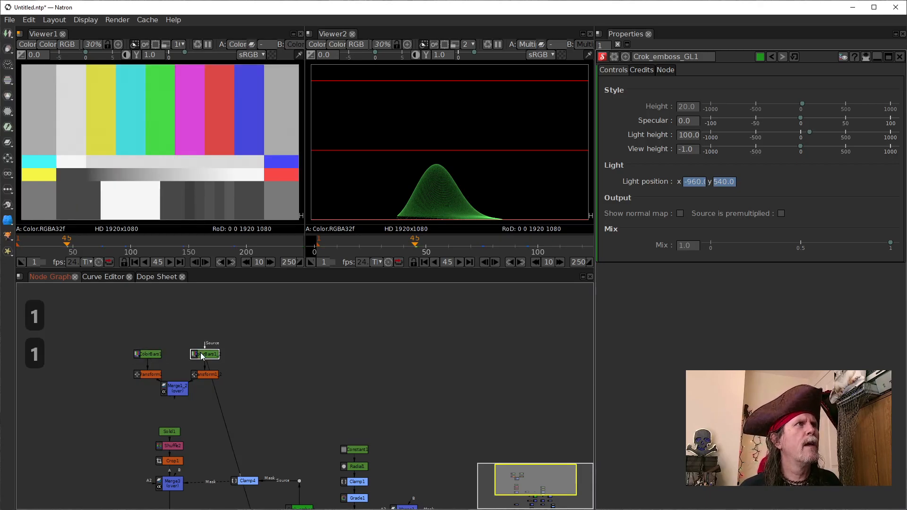
{"action": "left_click", "coordinate": [152, 356]}
{"action": "key", "text": "1"}
Step: View Transform1's output in Viewer1, open its settings, and go to the first frame
{"action": "left_click", "coordinate": [149, 376]}
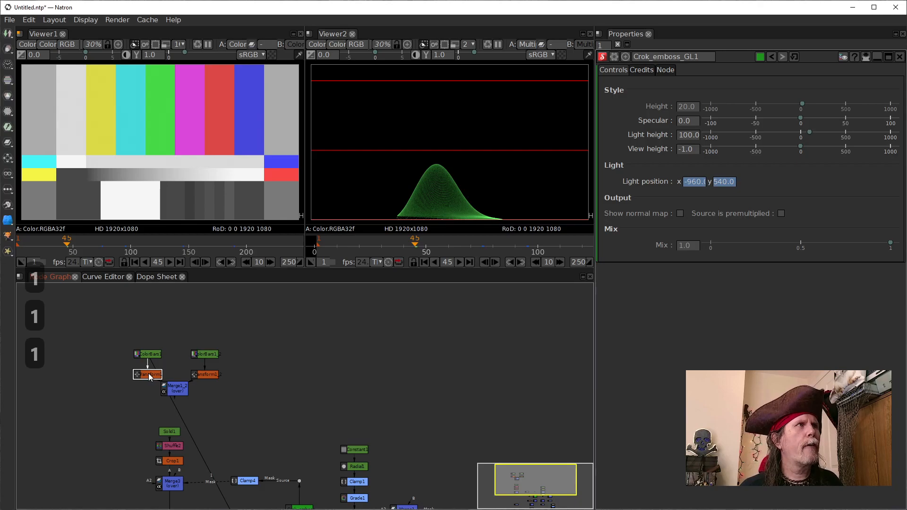
{"action": "key", "text": "1"}
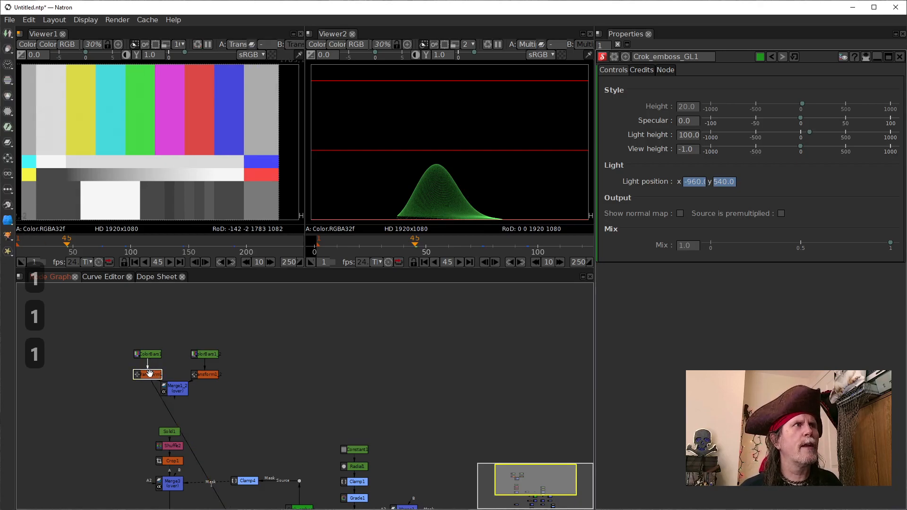
{"action": "double_click", "coordinate": [149, 374]}
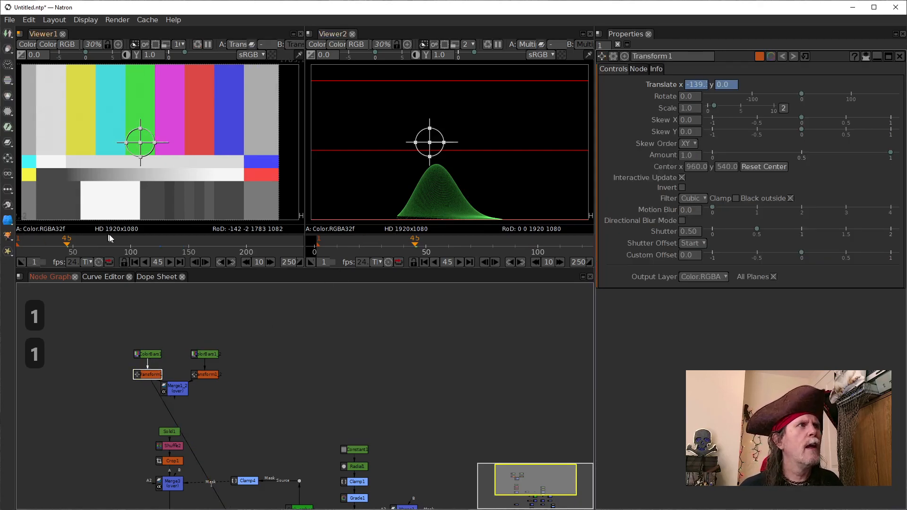
{"action": "left_click", "coordinate": [135, 262]}
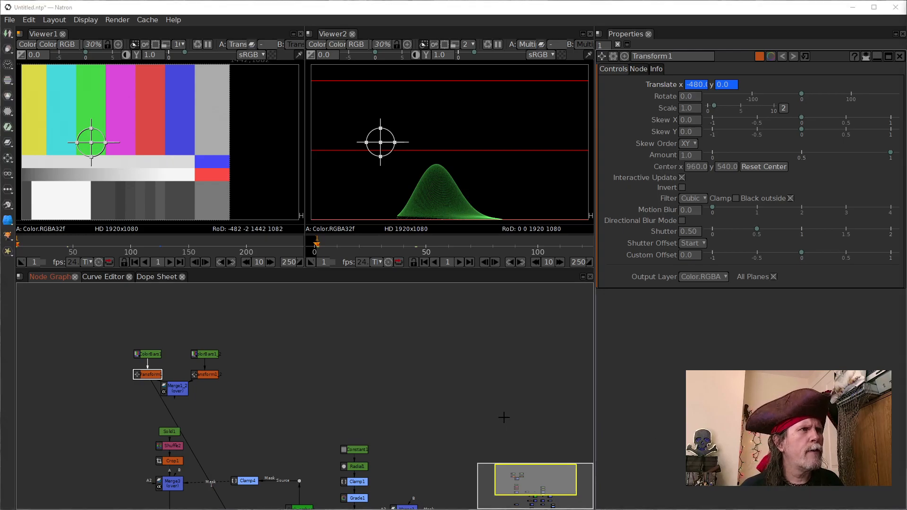
Step: Move Solid1 away from its branch and shift Shuffle2 and Crop1 up to make room above Merge3
{"action": "left_click_drag", "start_coordinate": [104, 416], "coordinate": [221, 473]}
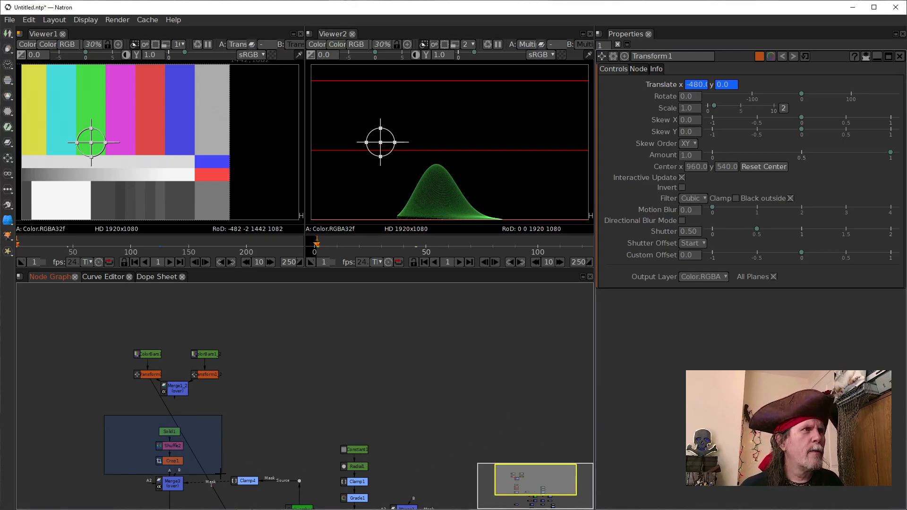
{"action": "left_click_drag", "start_coordinate": [166, 432], "coordinate": [389, 401]}
{"action": "left_click", "coordinate": [304, 424]}
{"action": "left_click", "coordinate": [237, 434]}
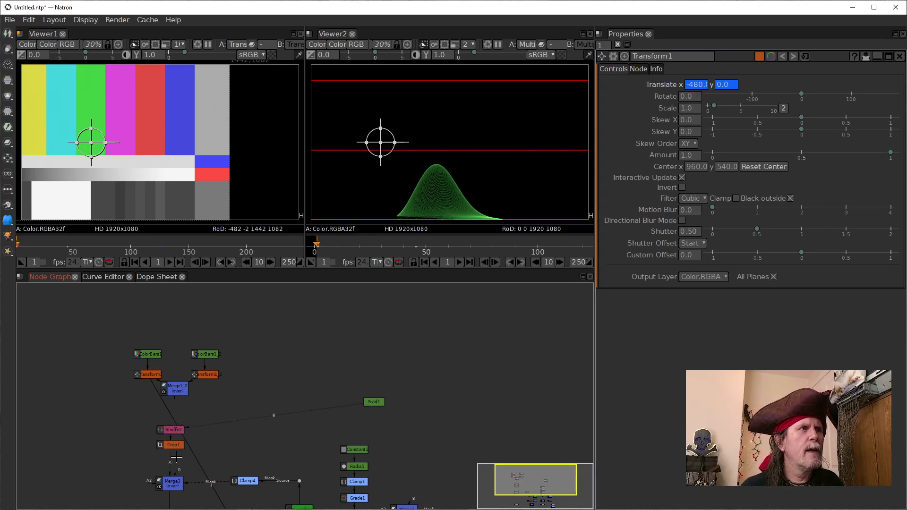
Step: Paste the copied GMIC_Spherize node beside Crop1 and open its settings
{"action": "left_click", "coordinate": [178, 448]}
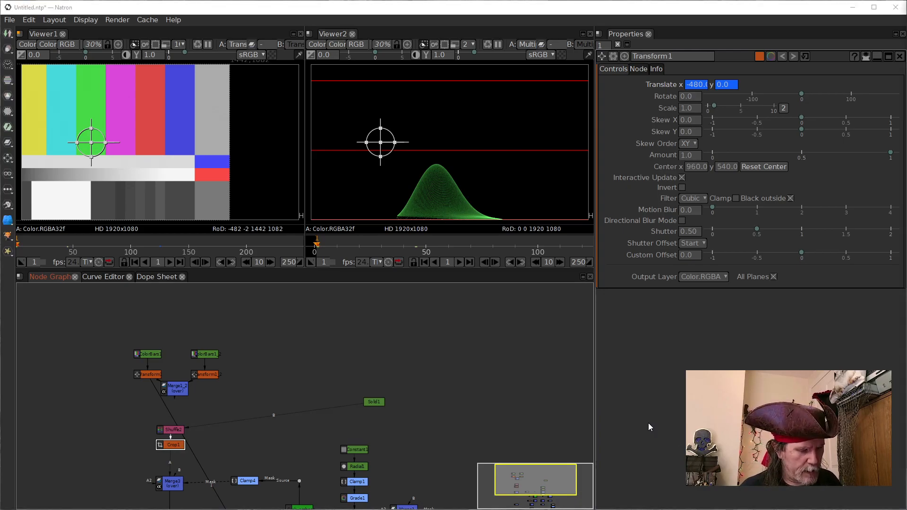
{"action": "key", "text": "ctrl+c"}
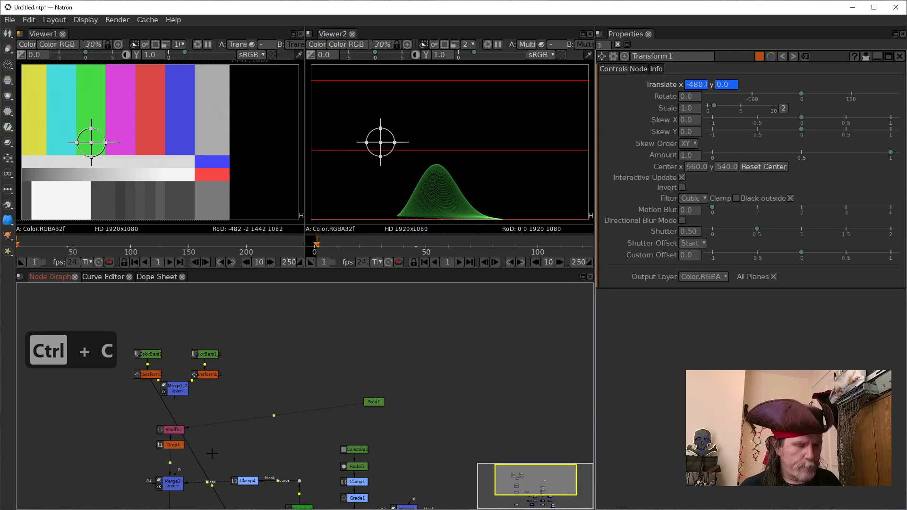
{"action": "key", "text": "ctrl+v"}
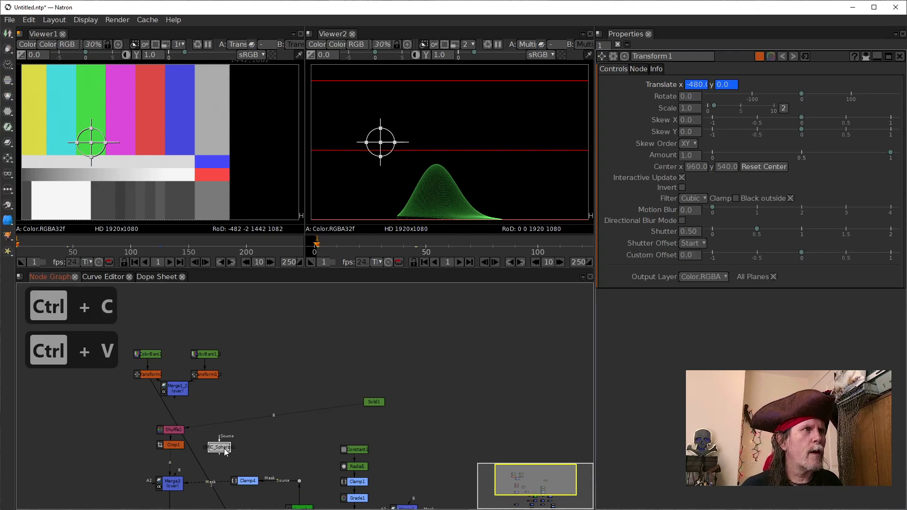
{"action": "left_click", "coordinate": [224, 452]}
Step: Insert GMIC_Spherize1 between Crop1 and Merge3, connecting its source to Crop1 and its output to Merge3's A input
{"action": "scroll", "coordinate": [283, 439], "scroll_direction": "up", "scroll_amount": 4}
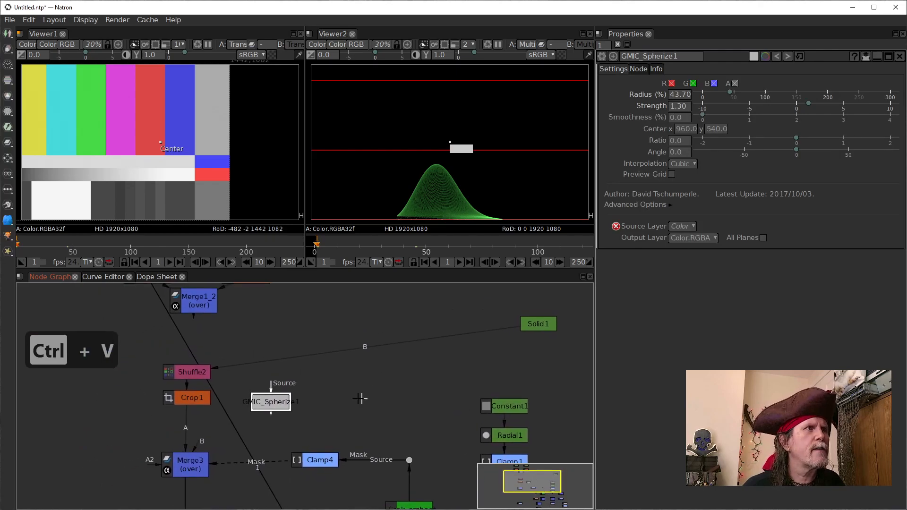
{"action": "scroll", "coordinate": [322, 391], "scroll_direction": "up", "scroll_amount": 2}
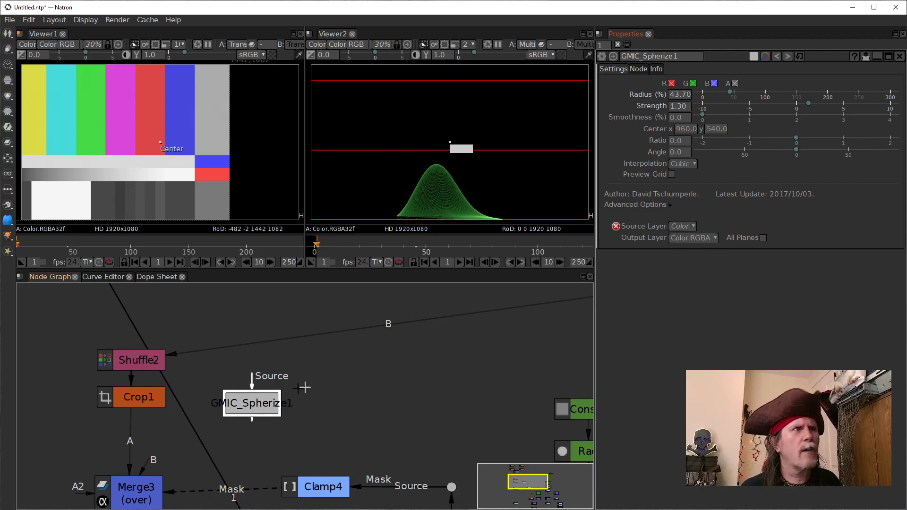
{"action": "left_click_drag", "start_coordinate": [248, 380], "coordinate": [137, 398]}
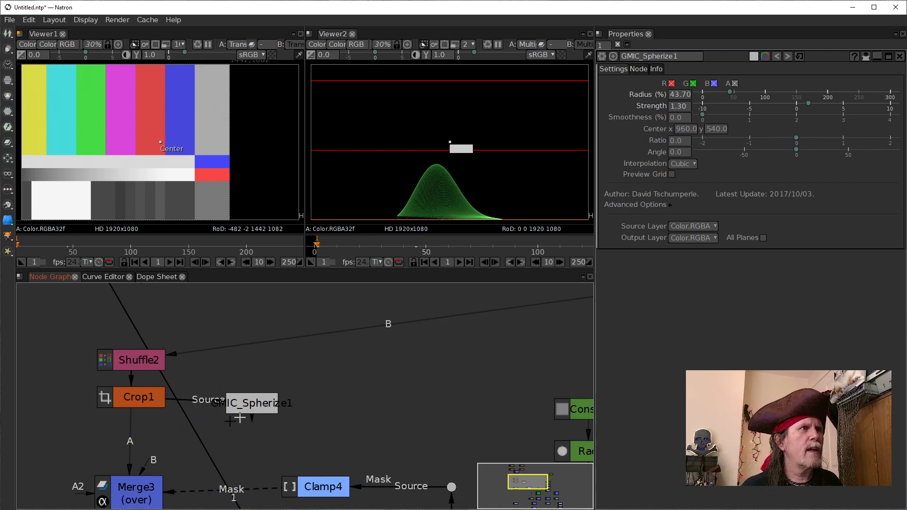
{"action": "left_click_drag", "start_coordinate": [130, 450], "coordinate": [156, 443]}
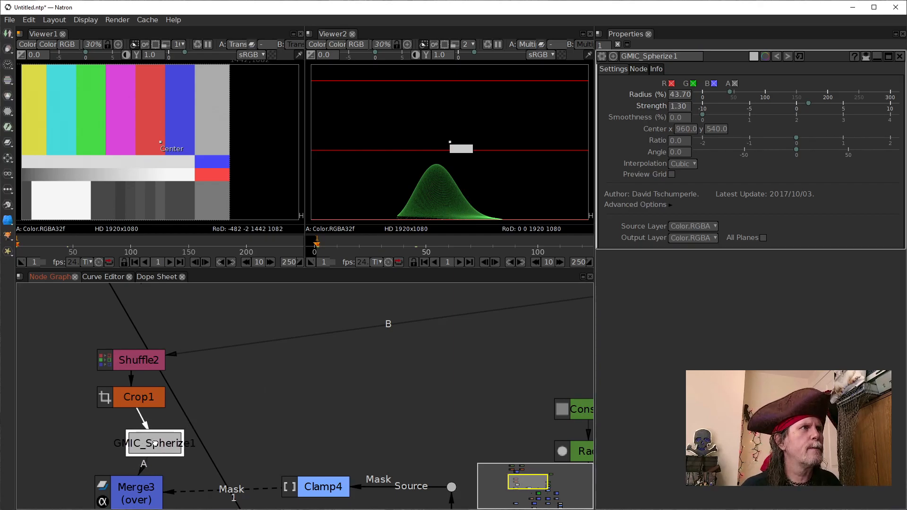
Step: Compare the outputs of Merge3 and GMIC_Spherize1 in Viewer1
{"action": "scroll", "coordinate": [238, 359], "scroll_direction": "down", "scroll_amount": 5}
{"action": "scroll", "coordinate": [238, 359], "scroll_direction": "down", "scroll_amount": 3}
{"action": "left_click", "coordinate": [193, 363]}
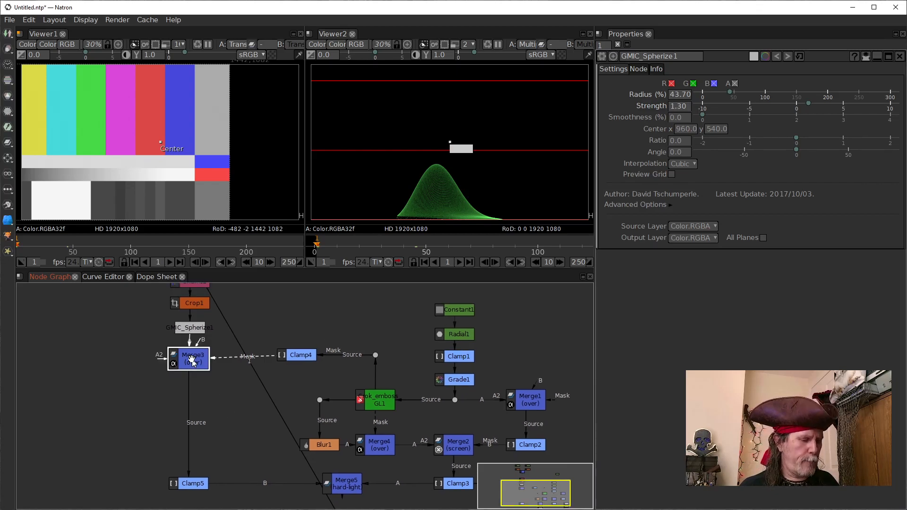
{"action": "key", "text": "1"}
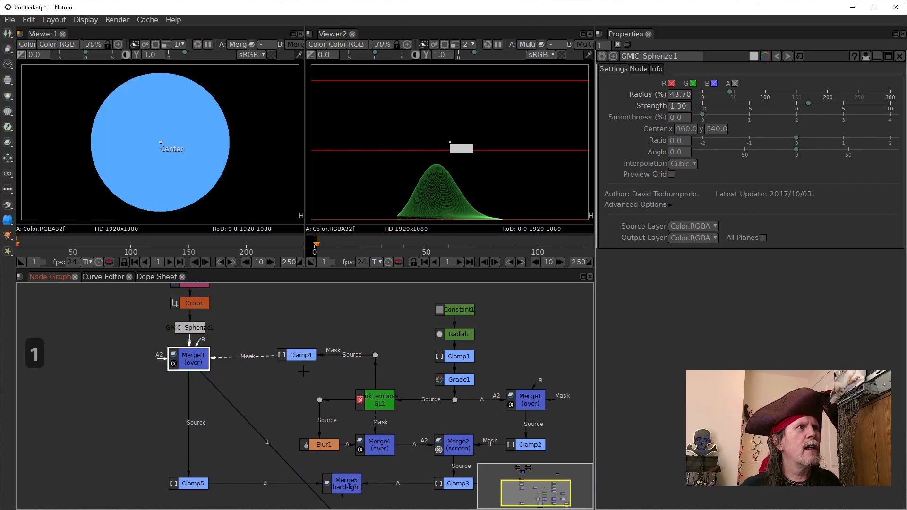
{"action": "left_click_drag", "start_coordinate": [276, 386], "coordinate": [275, 438]}
{"action": "left_click_drag", "start_coordinate": [194, 414], "coordinate": [188, 376]}
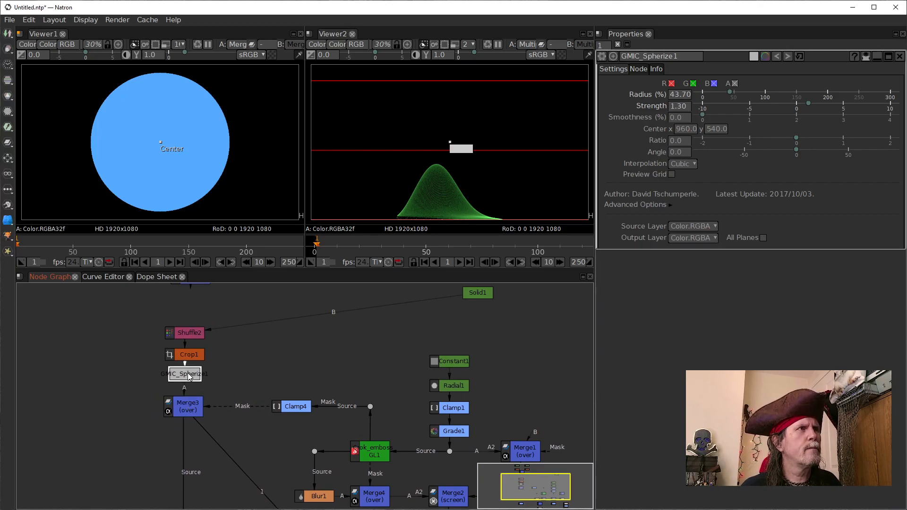
{"action": "key", "text": "1"}
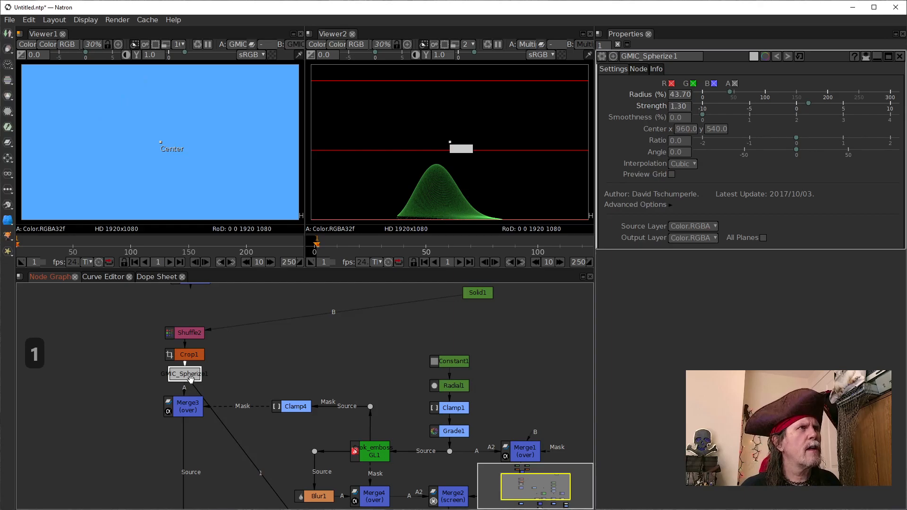
Step: Connect Shuffle2's B input to Merge1_2 in place of Solid1
{"action": "left_click", "coordinate": [191, 410]}
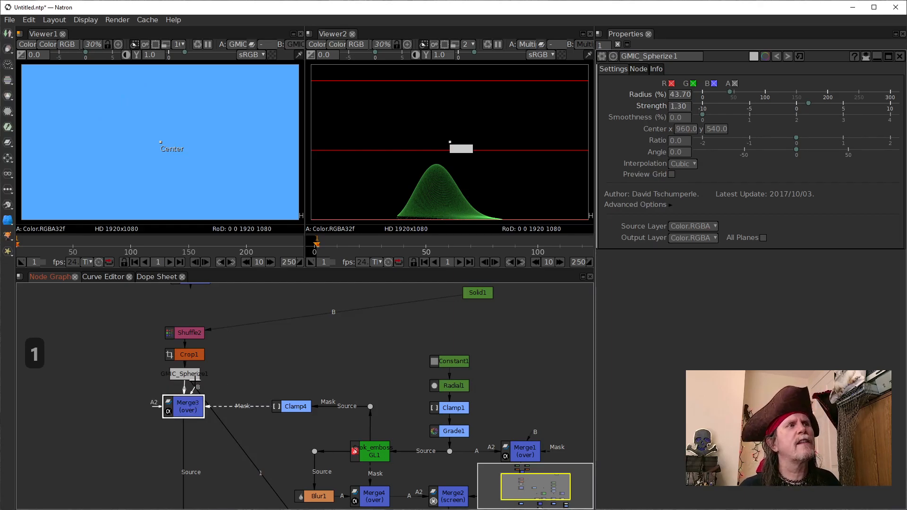
{"action": "left_click_drag", "start_coordinate": [338, 348], "coordinate": [338, 458]}
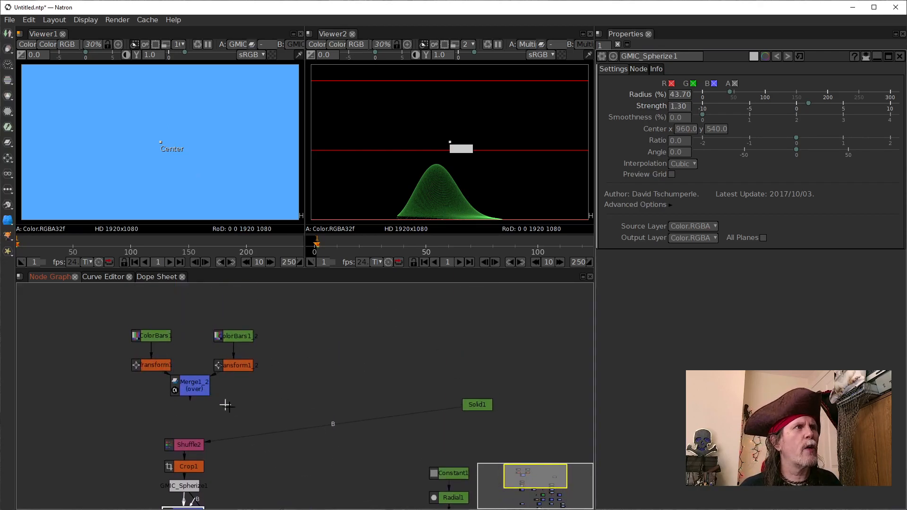
{"action": "left_click_drag", "start_coordinate": [254, 433], "coordinate": [195, 385]}
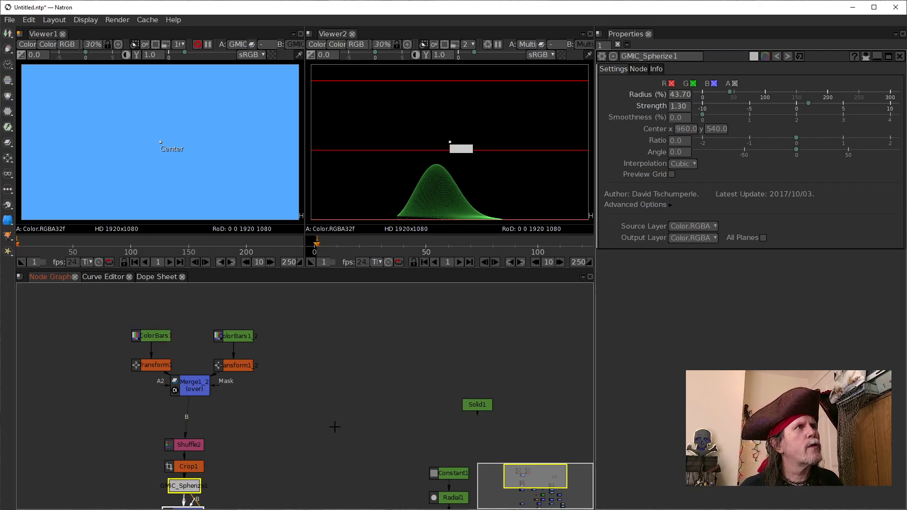
Step: Check GMIC_Spherize1's output with the color bars in Viewer1 and expand its advanced options
{"action": "left_click_drag", "start_coordinate": [314, 418], "coordinate": [349, 338]}
{"action": "left_click", "coordinate": [217, 406]}
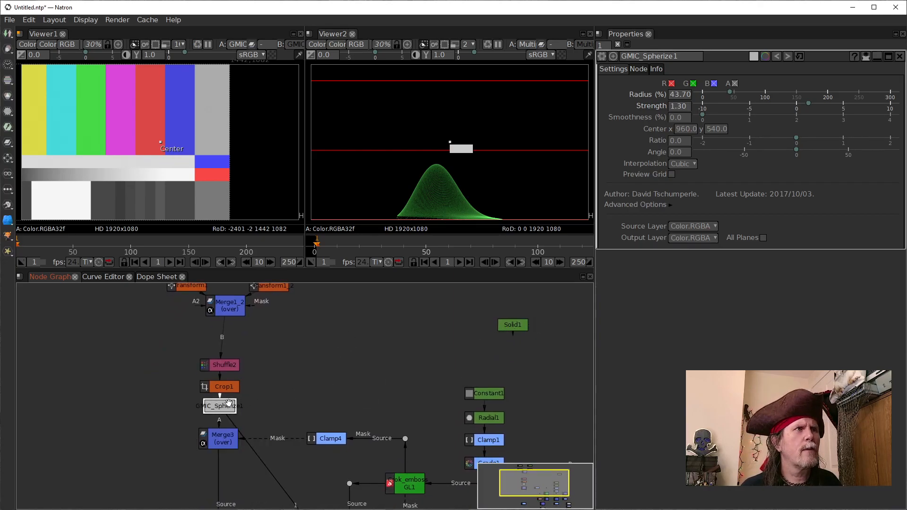
{"action": "key", "text": "1"}
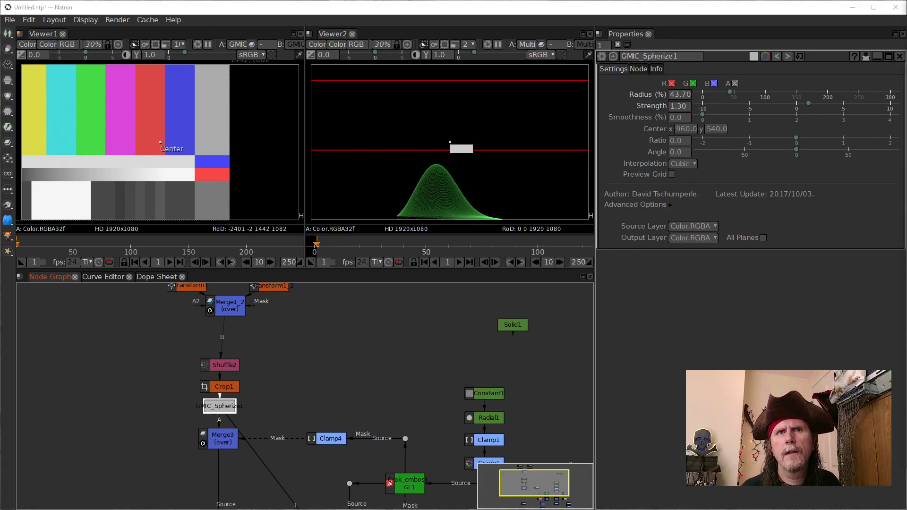
{"action": "key", "text": "1"}
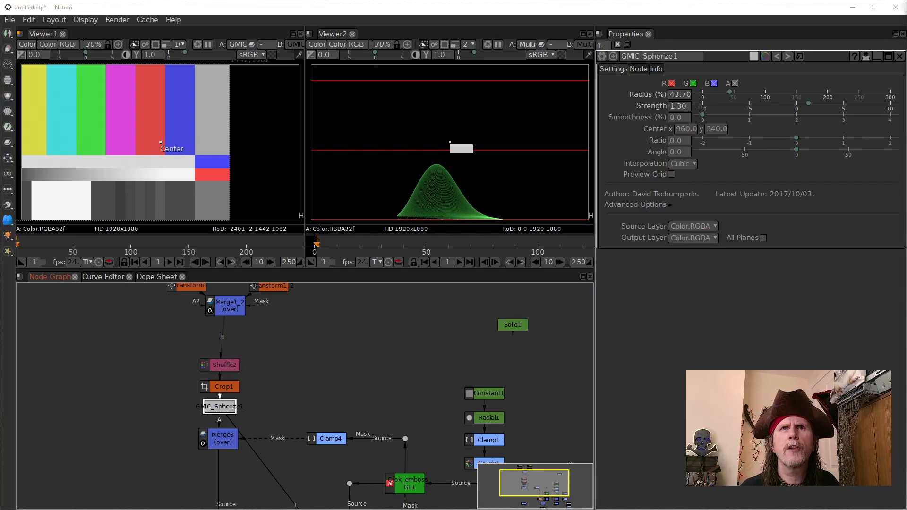
{"action": "left_click", "coordinate": [665, 205]}
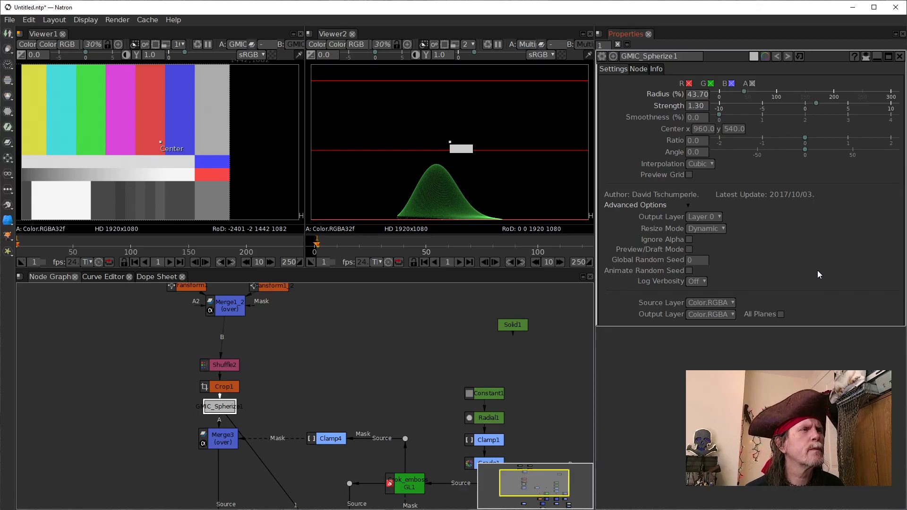
Step: Disconnect Shuffle2's B input from Merge1_2 and open Shuffle2's settings
{"action": "left_click_drag", "start_coordinate": [343, 337], "coordinate": [314, 413]}
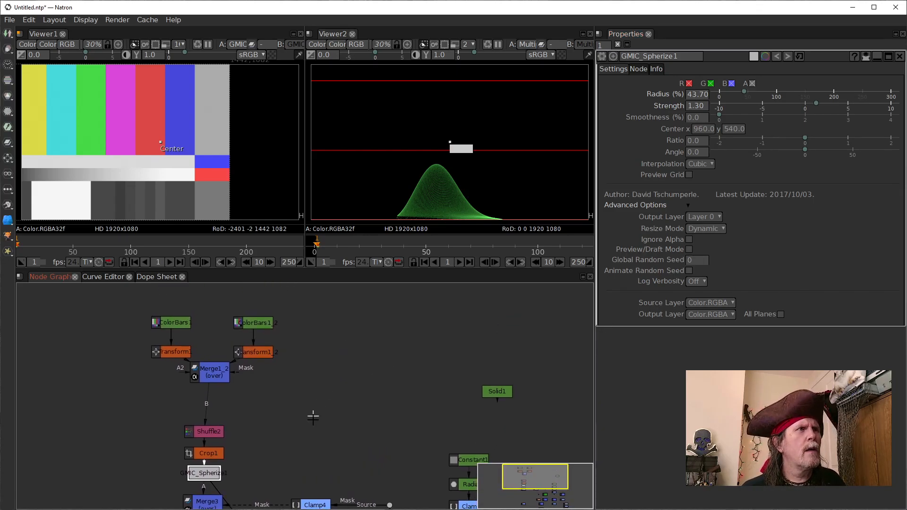
{"action": "left_click_drag", "start_coordinate": [205, 408], "coordinate": [174, 360]}
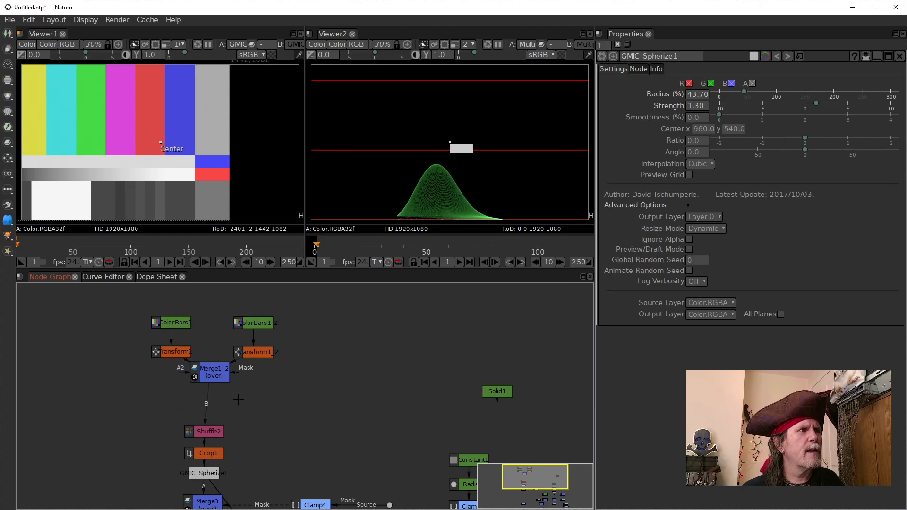
{"action": "left_click_drag", "start_coordinate": [207, 410], "coordinate": [179, 331]}
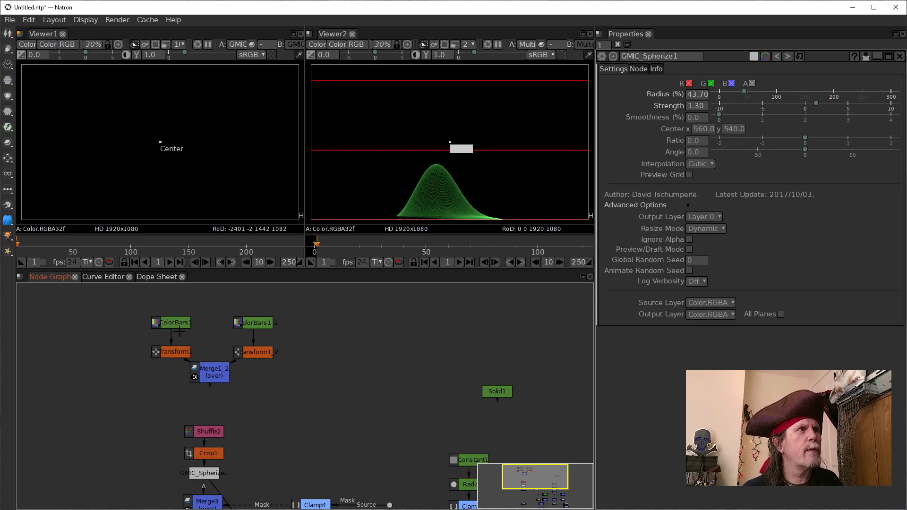
{"action": "left_click", "coordinate": [204, 427]}
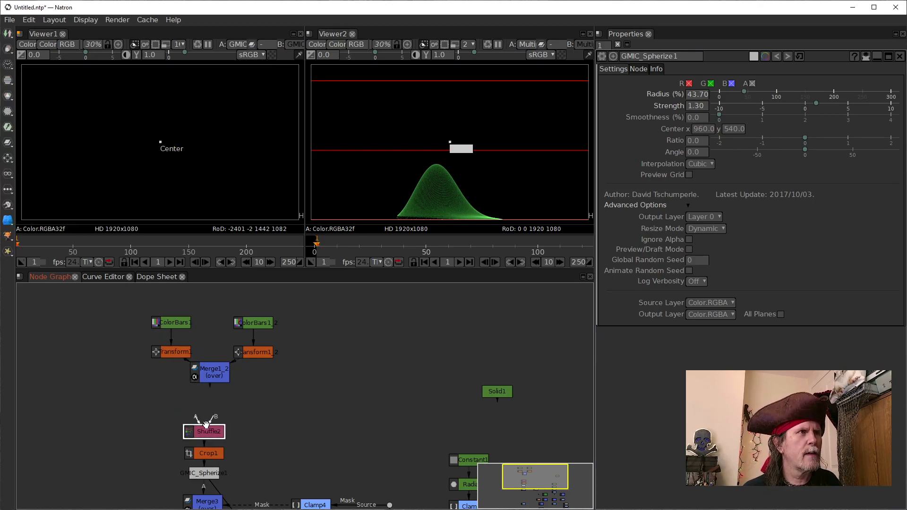
{"action": "double_click", "coordinate": [216, 431]}
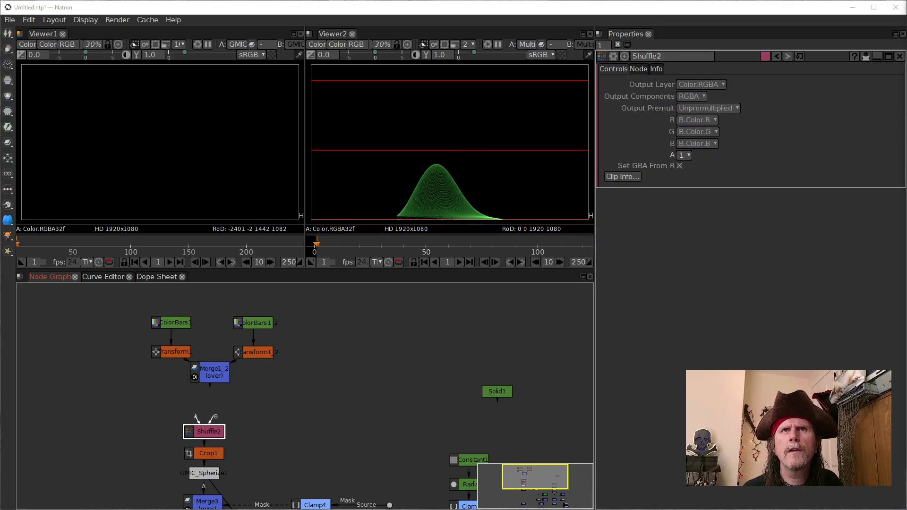
{"action": "left_click", "coordinate": [219, 430]}
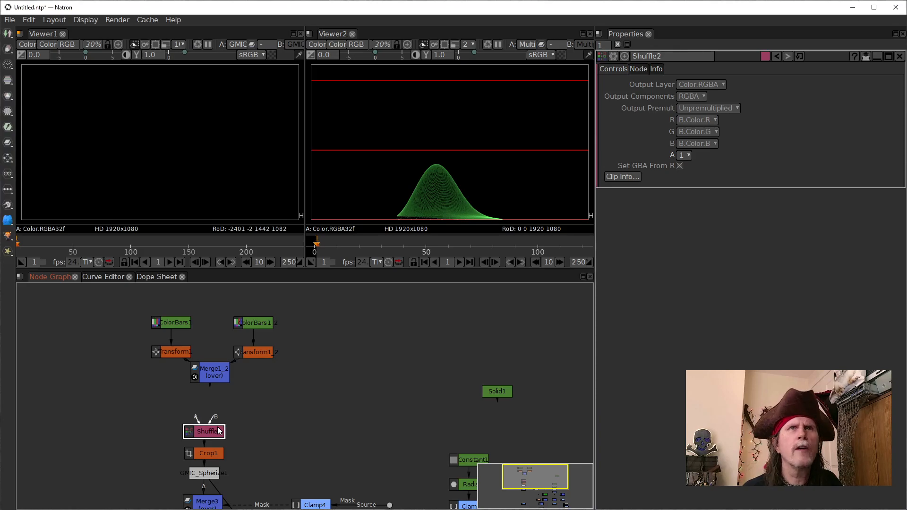
Step: Set the Extent of the Crop1 node to Size
{"action": "left_click", "coordinate": [208, 453]}
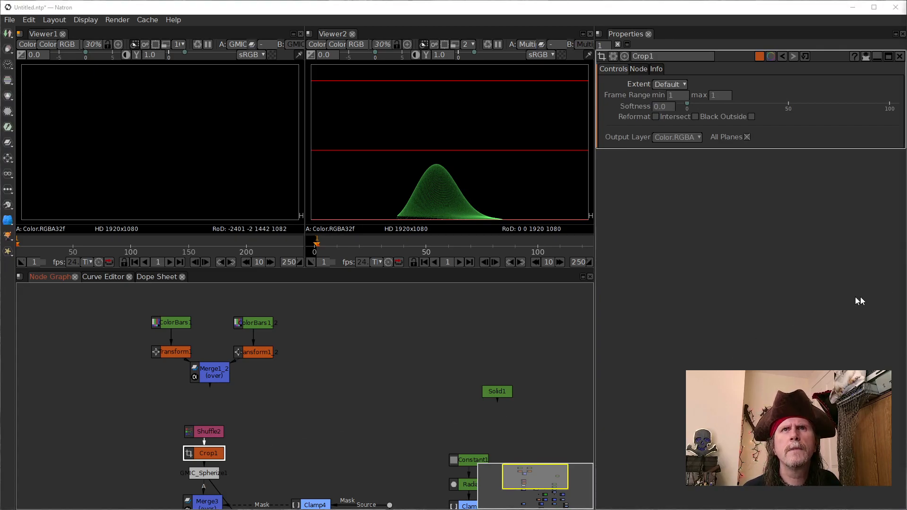
{"action": "left_click", "coordinate": [680, 84]}
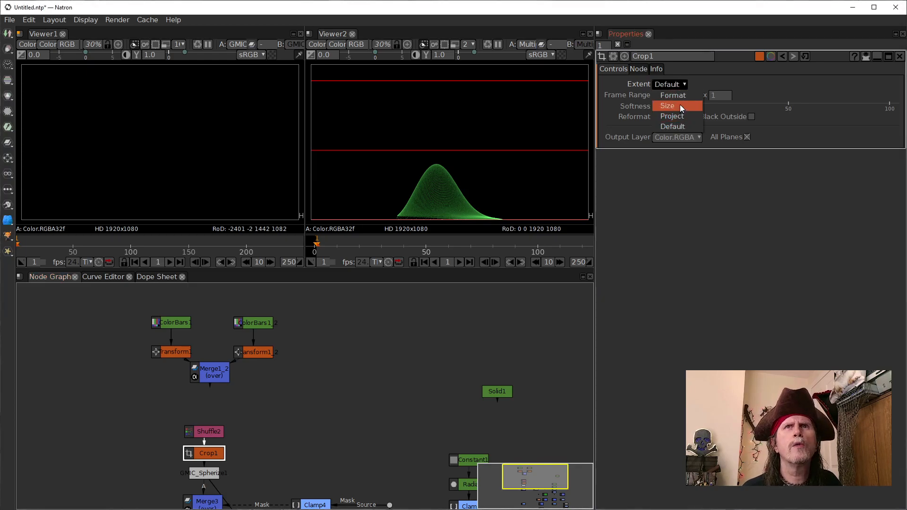
{"action": "left_click", "coordinate": [680, 105]}
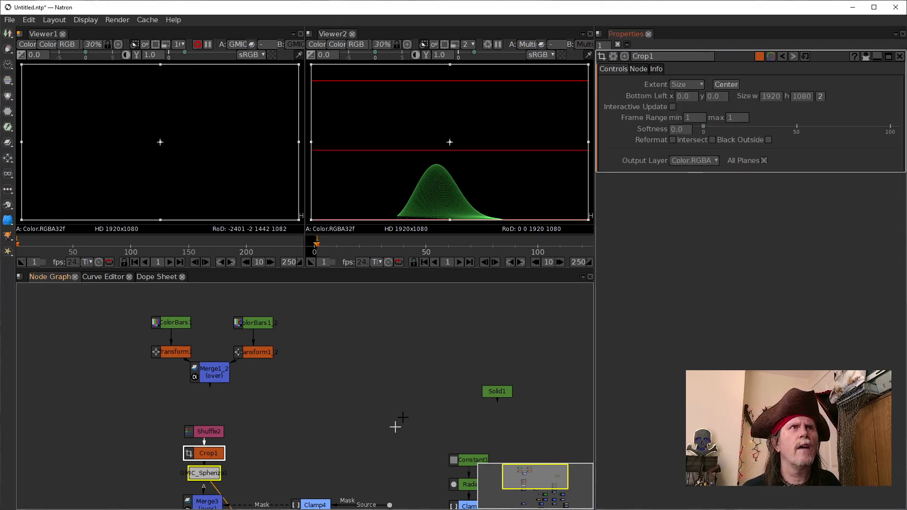
Step: Connect Shuffle2's B input to Merge1_2 and align Merge1_2 directly above Shuffle2
{"action": "left_click", "coordinate": [216, 433]}
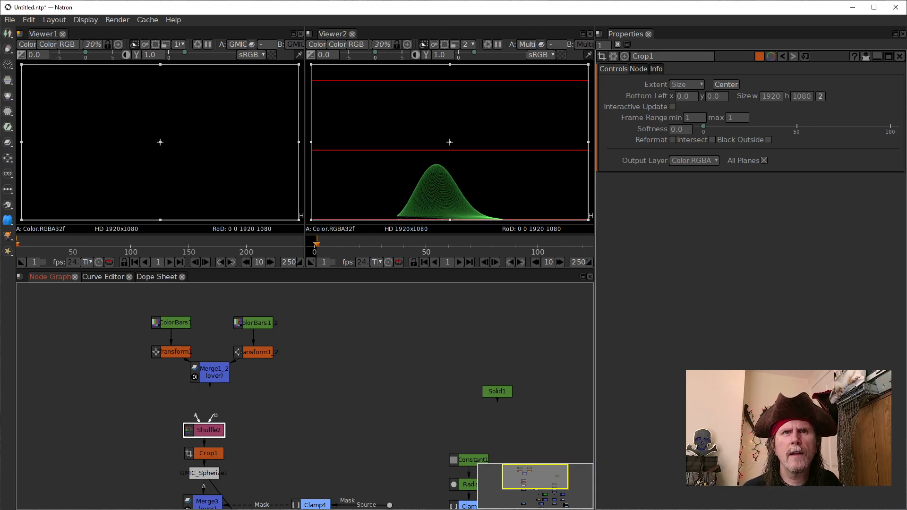
{"action": "left_click", "coordinate": [210, 414]}
{"action": "left_click", "coordinate": [208, 428]}
{"action": "left_click_drag", "start_coordinate": [212, 422], "coordinate": [209, 378]}
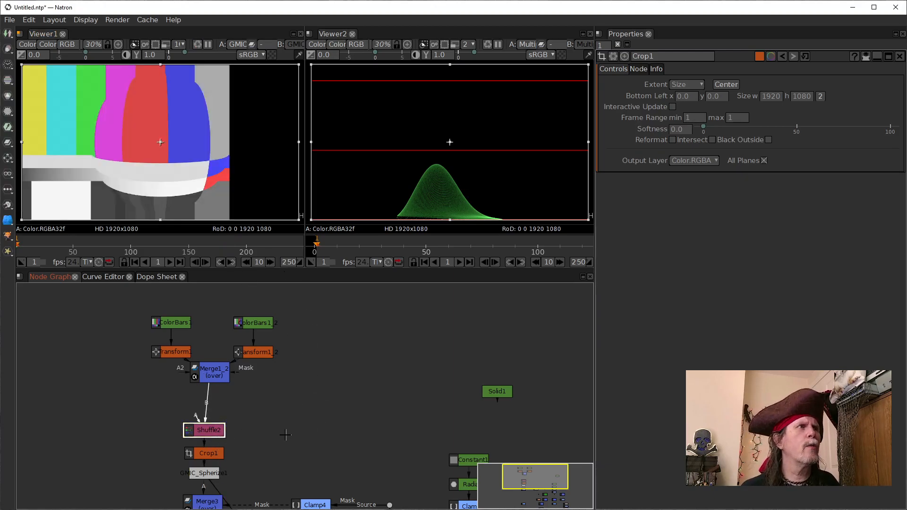
{"action": "left_click_drag", "start_coordinate": [210, 374], "coordinate": [206, 385]}
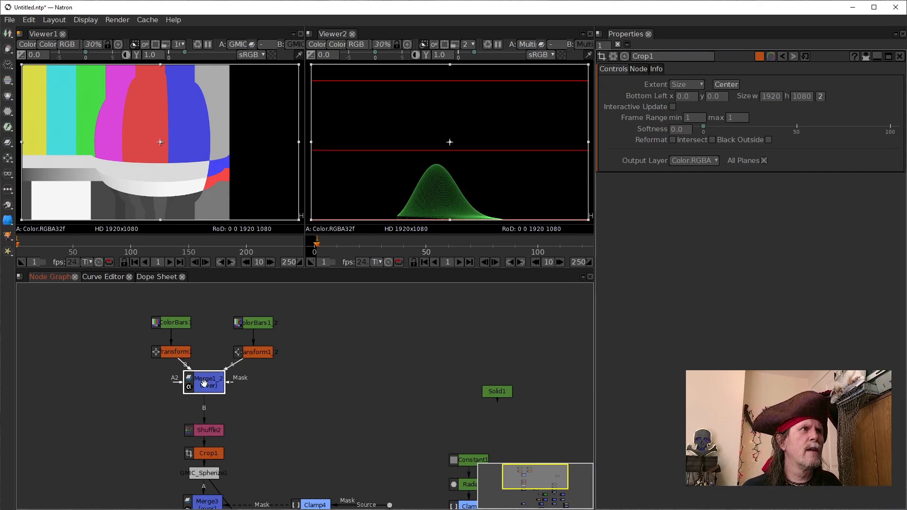
Step: Compare the outputs of Transform1 and GMIC_Spherize1 in Viewer1, examine the distorted color bars' edge, and open GMIC_Spherize1's settings
{"action": "left_click", "coordinate": [211, 454]}
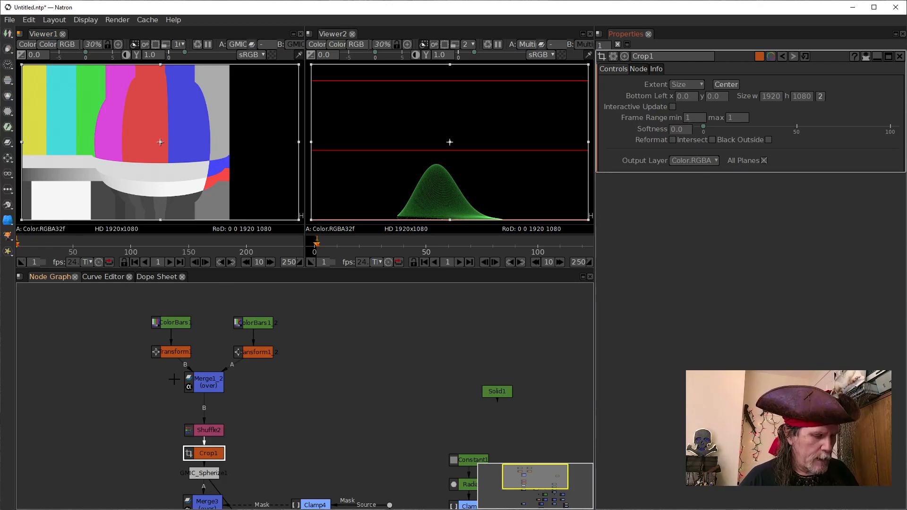
{"action": "left_click", "coordinate": [168, 352]}
{"action": "key", "text": "1"}
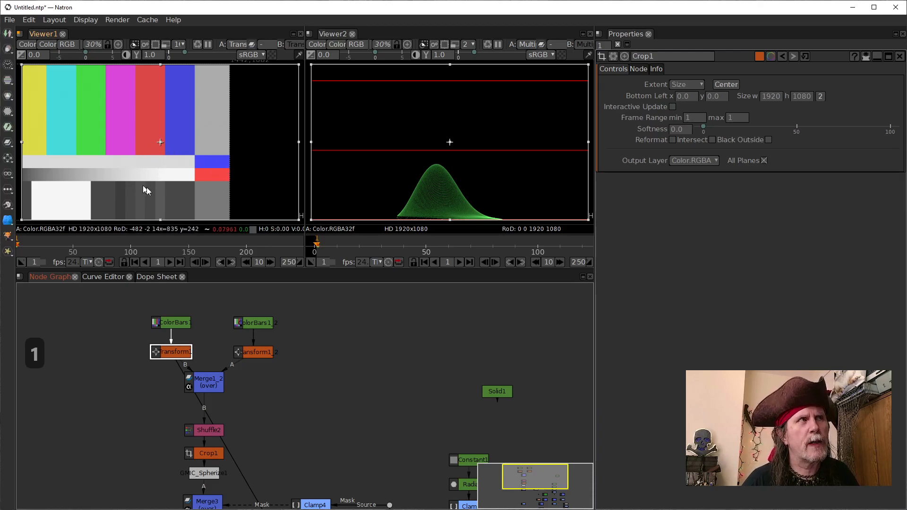
{"action": "left_click", "coordinate": [207, 473]}
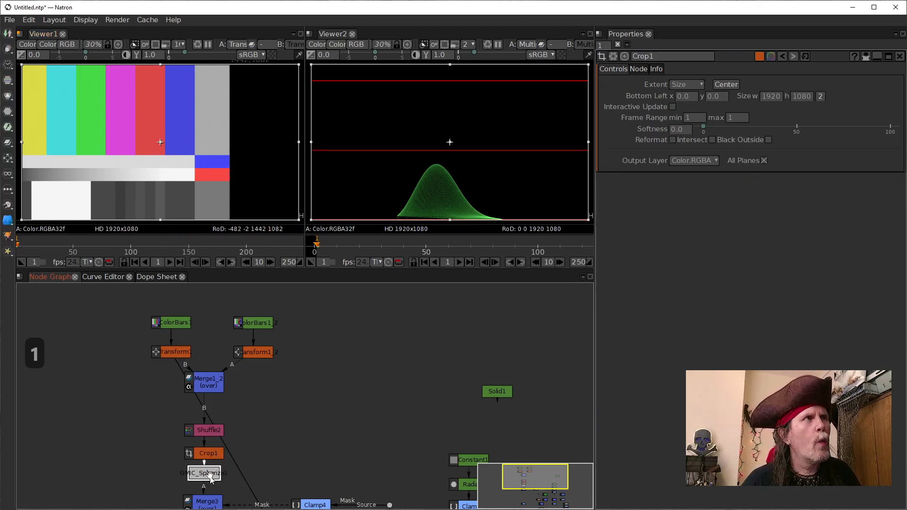
{"action": "key", "text": "1"}
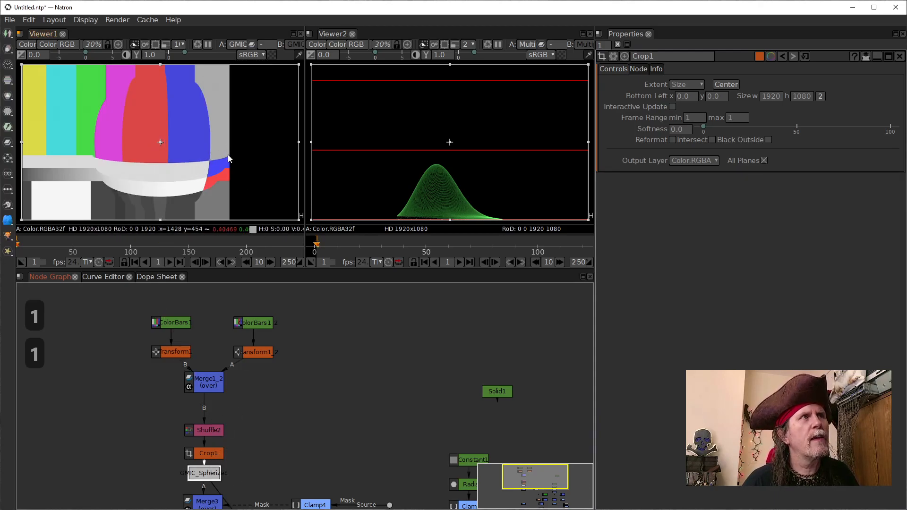
{"action": "scroll", "coordinate": [228, 161], "scroll_direction": "up", "scroll_amount": 8}
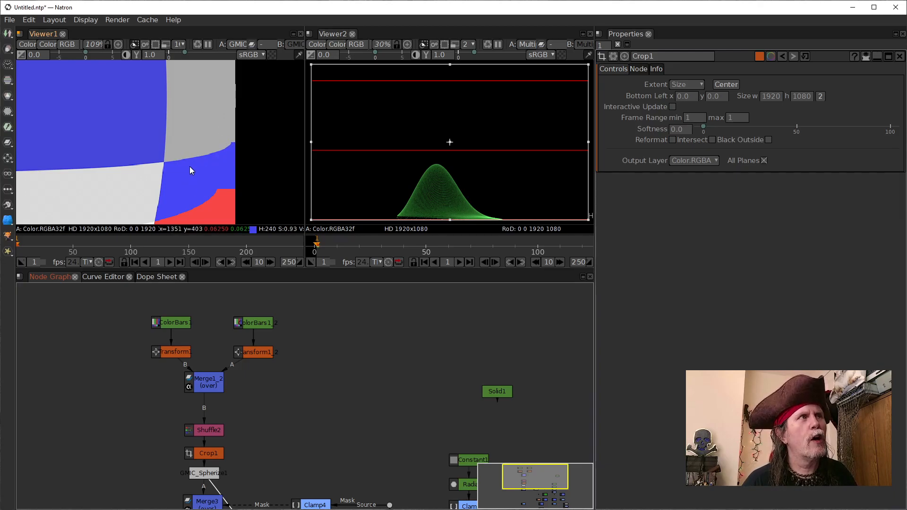
{"action": "scroll", "coordinate": [188, 168], "scroll_direction": "down", "scroll_amount": 4}
{"action": "scroll", "coordinate": [203, 169], "scroll_direction": "down", "scroll_amount": 3}
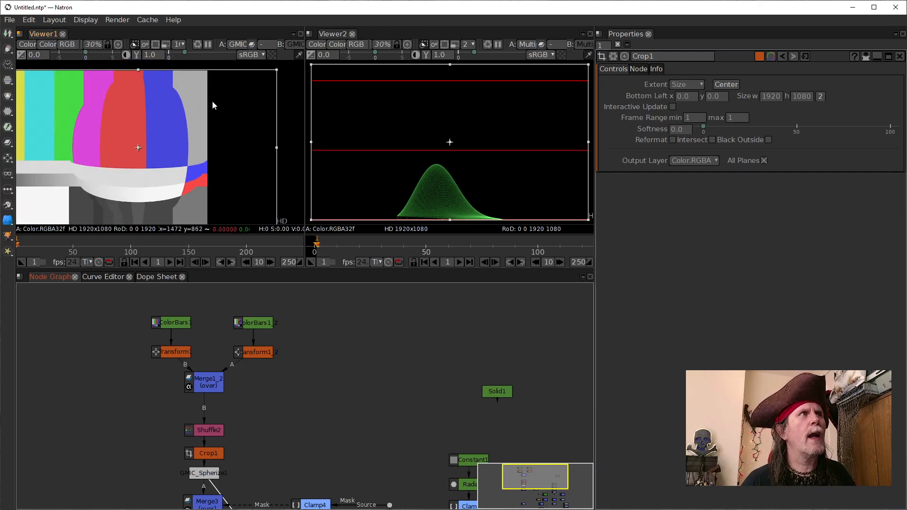
{"action": "scroll", "coordinate": [198, 166], "scroll_direction": "down", "scroll_amount": 2}
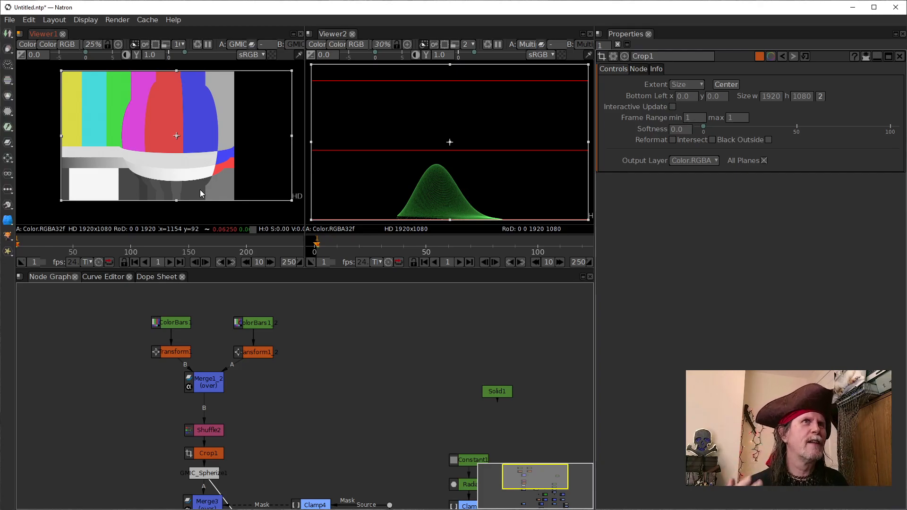
{"action": "double_click", "coordinate": [210, 473]}
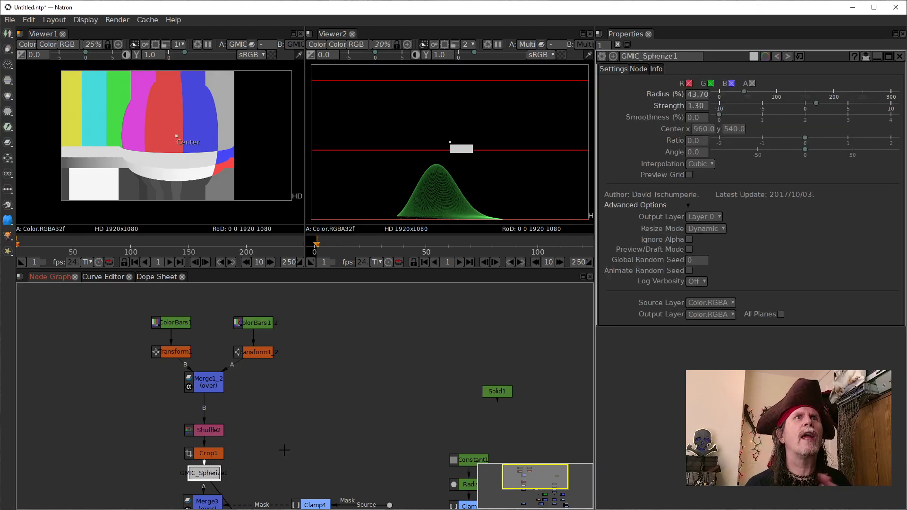
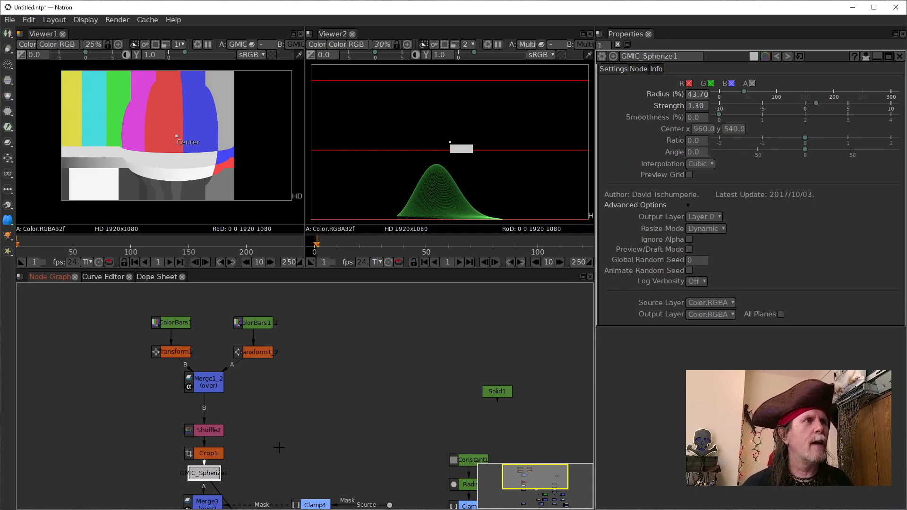
Step: Reposition Shuffle2 and Crop1 to even out the spacing between Merge1_2 and GMIC_Spherize1
{"action": "mouse_move", "coordinate": [205, 433]}
{"action": "left_mouse_down"}
{"action": "mouse_move", "coordinate": [204, 425]}
{"action": "mouse_move", "coordinate": [207, 450]}
{"action": "mouse_move", "coordinate": [190, 449]}
{"action": "mouse_move", "coordinate": [207, 449]}
{"action": "left_mouse_up"}
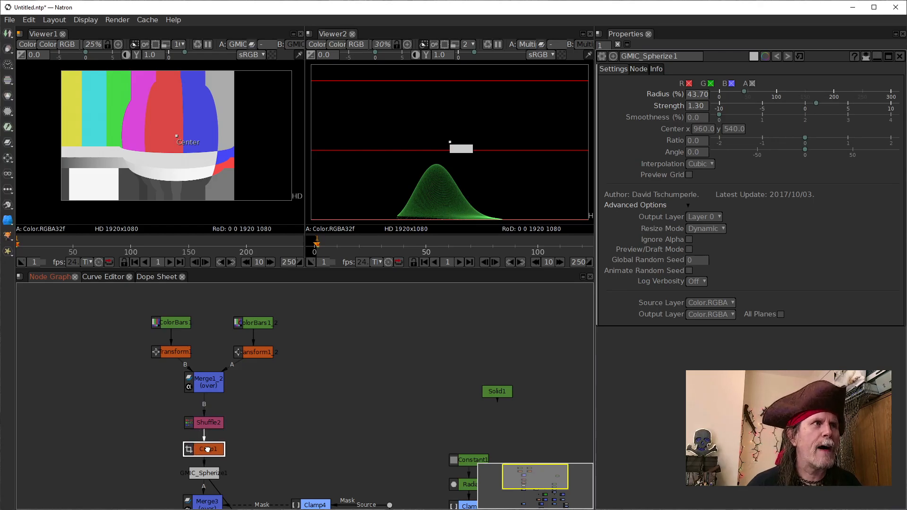
{"action": "left_click", "coordinate": [212, 424]}
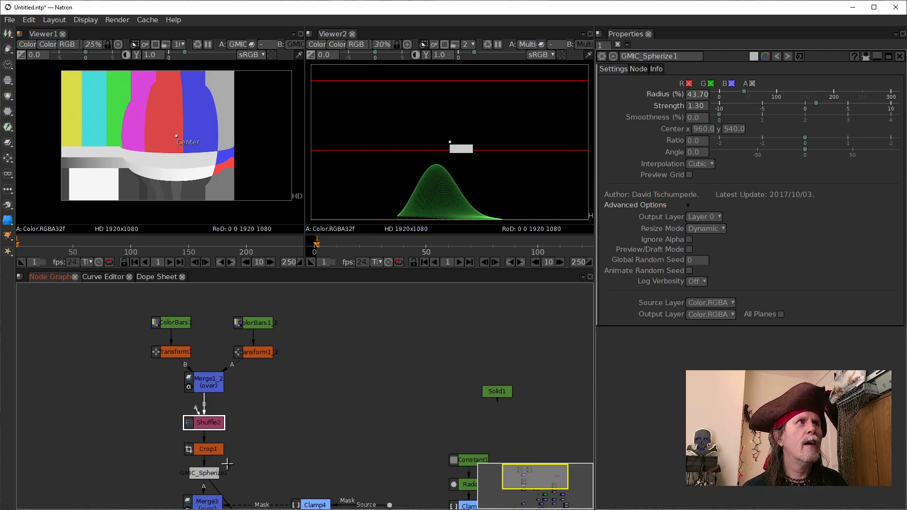
{"action": "left_click", "coordinate": [201, 474]}
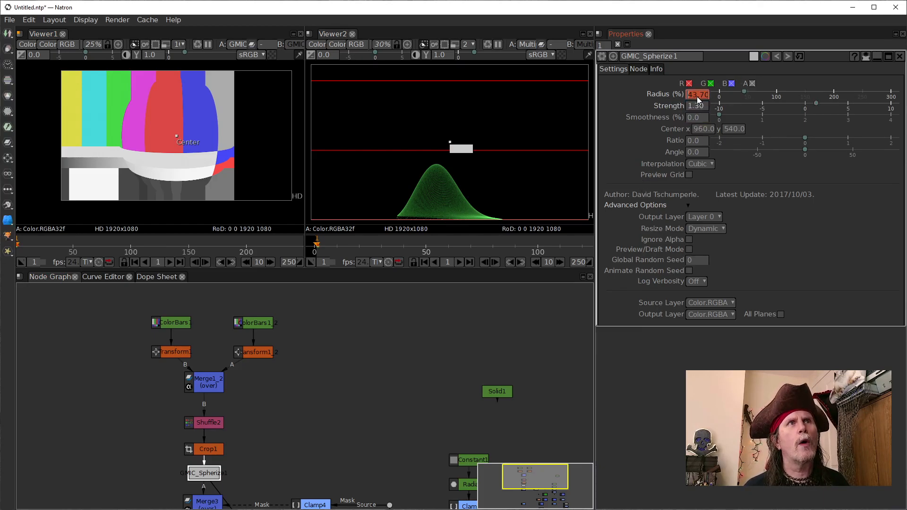
Step: Open Merge3's settings and compare the outputs of Merge3 and GMIC_Spherize1 in Viewer1
{"action": "left_click_drag", "start_coordinate": [386, 439], "coordinate": [419, 350]}
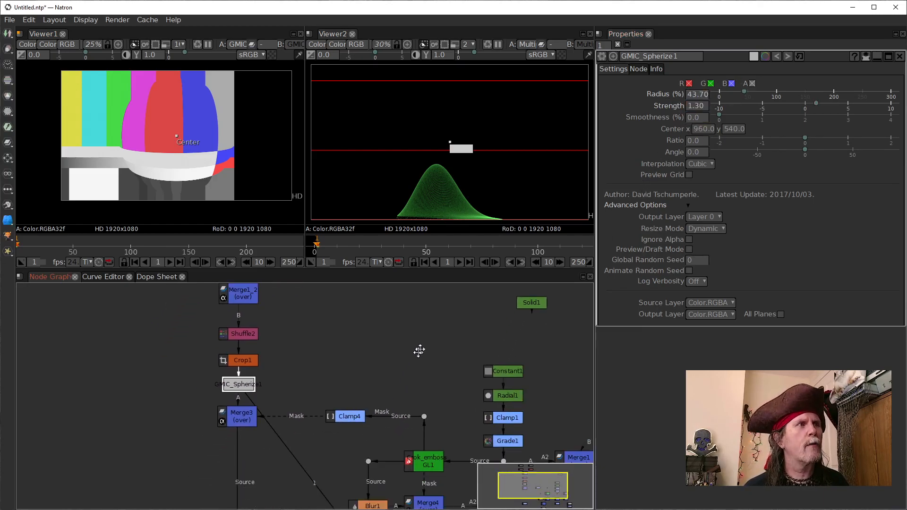
{"action": "left_click", "coordinate": [241, 419]}
{"action": "key", "text": "1"}
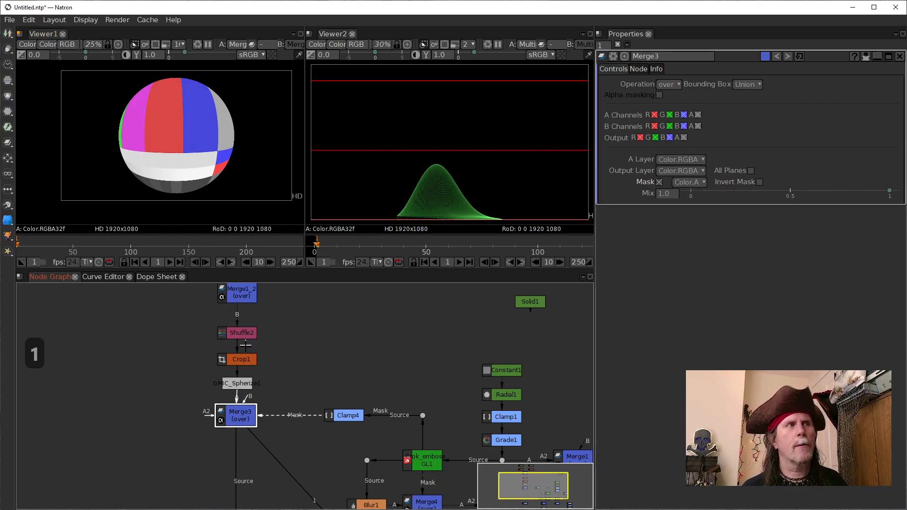
{"action": "left_click", "coordinate": [242, 384]}
{"action": "key", "text": "1"}
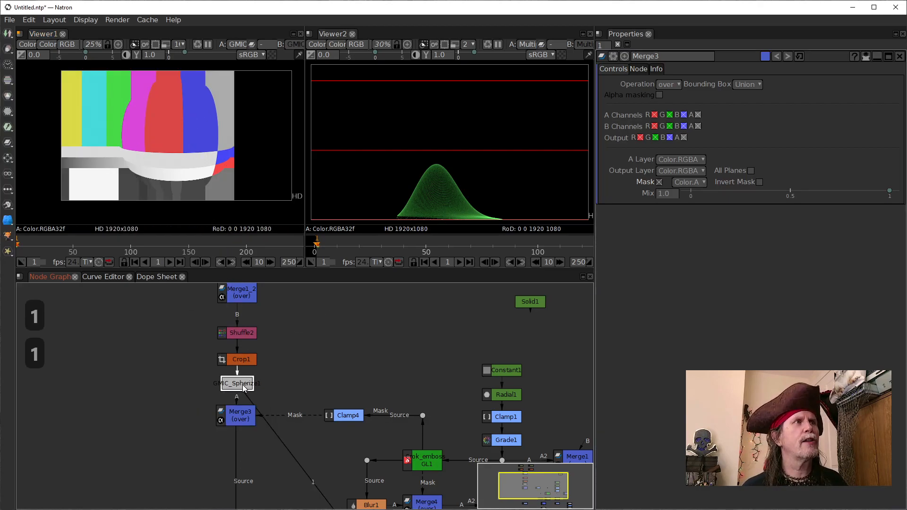
{"action": "left_click", "coordinate": [241, 419]}
{"action": "key", "text": "1"}
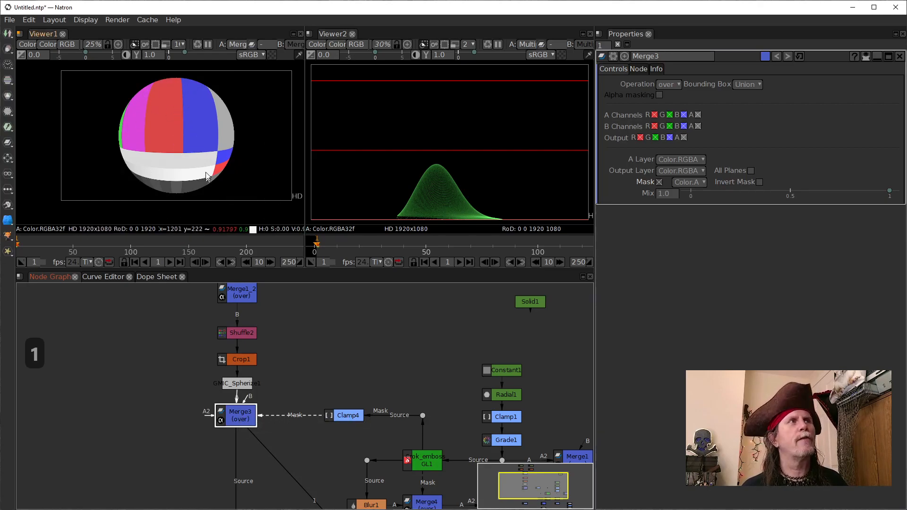
Step: Examine the color bars near the lower edge of the masked sphere in Merge3's output
{"action": "scroll", "coordinate": [239, 165], "scroll_direction": "up", "scroll_amount": 4}
{"action": "scroll", "coordinate": [240, 165], "scroll_direction": "up", "scroll_amount": 5}
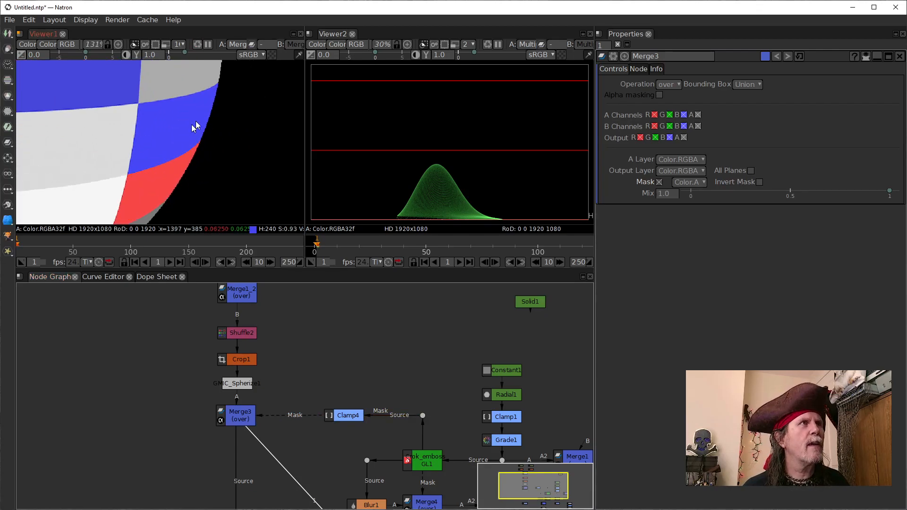
{"action": "scroll", "coordinate": [203, 178], "scroll_direction": "down", "scroll_amount": 1}
{"action": "left_click_drag", "start_coordinate": [150, 171], "coordinate": [238, 180]}
{"action": "scroll", "coordinate": [185, 173], "scroll_direction": "up", "scroll_amount": 2}
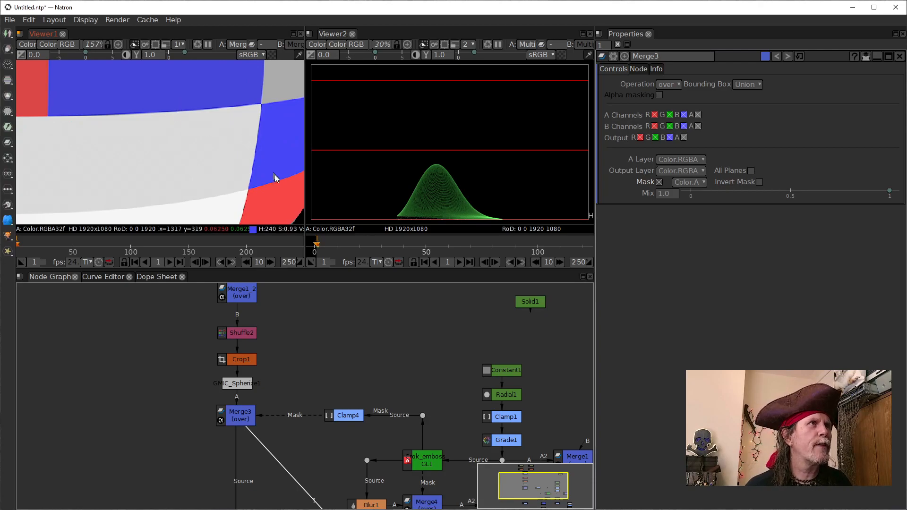
{"action": "scroll", "coordinate": [272, 193], "scroll_direction": "down", "scroll_amount": 3}
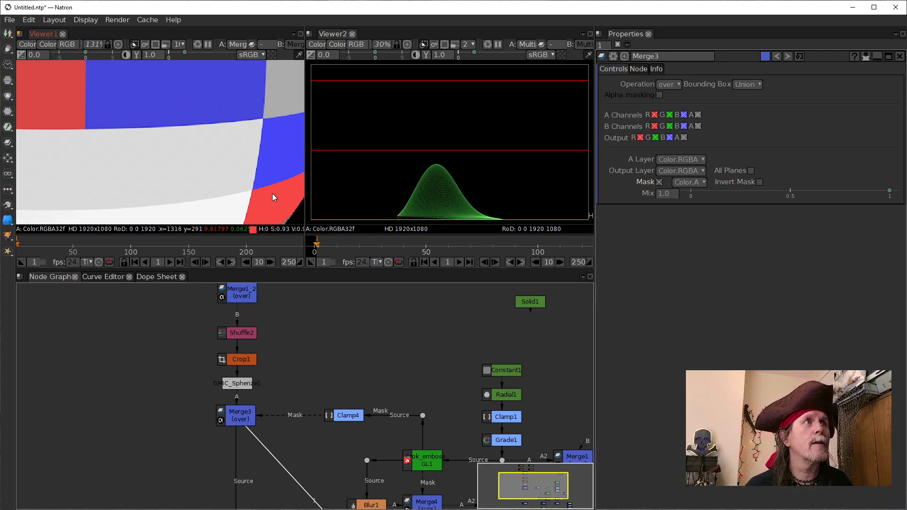
Step: Inspect the outputs of Crop1, Merge1_2 and Transform1 in Viewer1
{"action": "left_click", "coordinate": [239, 361]}
{"action": "key", "text": "1"}
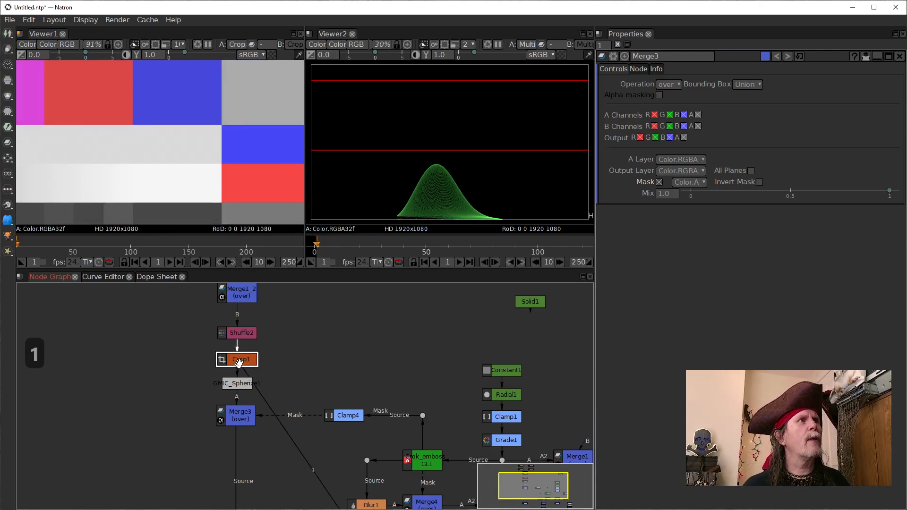
{"action": "scroll", "coordinate": [168, 124], "scroll_direction": "down", "scroll_amount": 10}
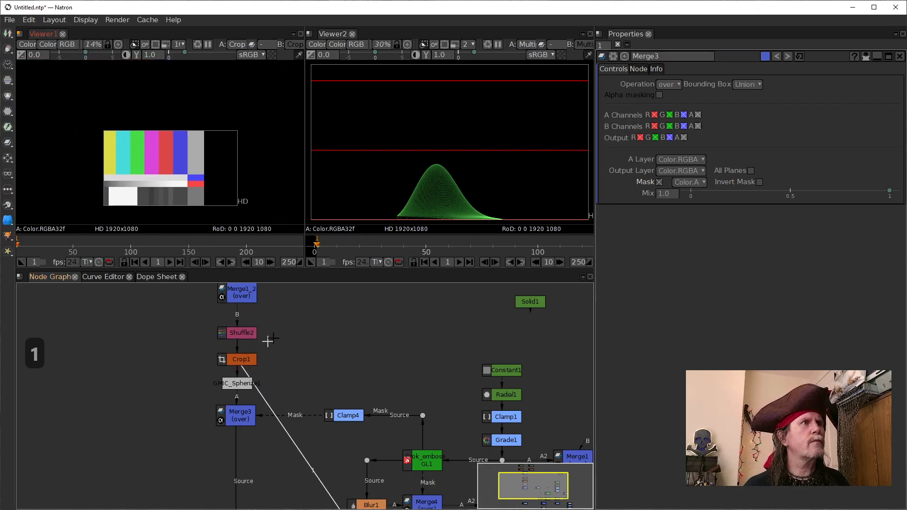
{"action": "left_click_drag", "start_coordinate": [312, 314], "coordinate": [322, 409]}
{"action": "left_click", "coordinate": [207, 359]}
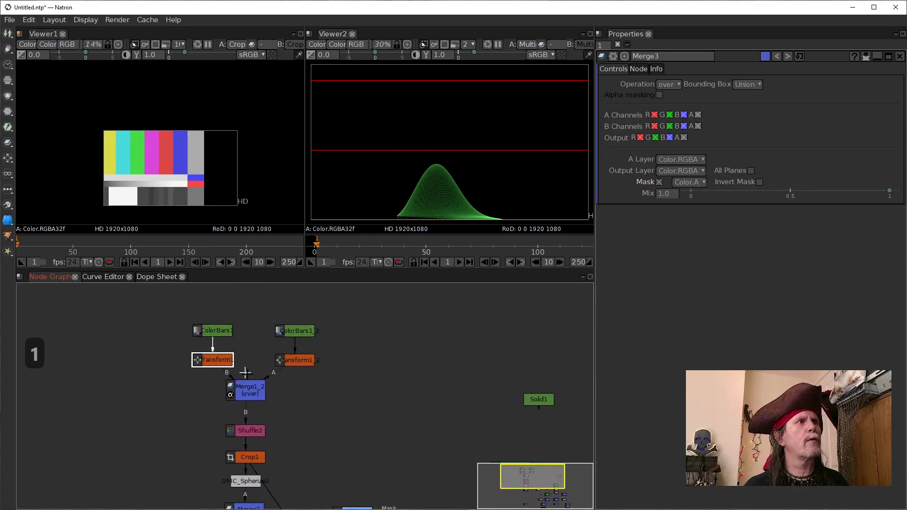
{"action": "left_click", "coordinate": [252, 390]}
{"action": "key", "text": "1"}
{"action": "left_click", "coordinate": [212, 361]}
{"action": "key", "text": "1"}
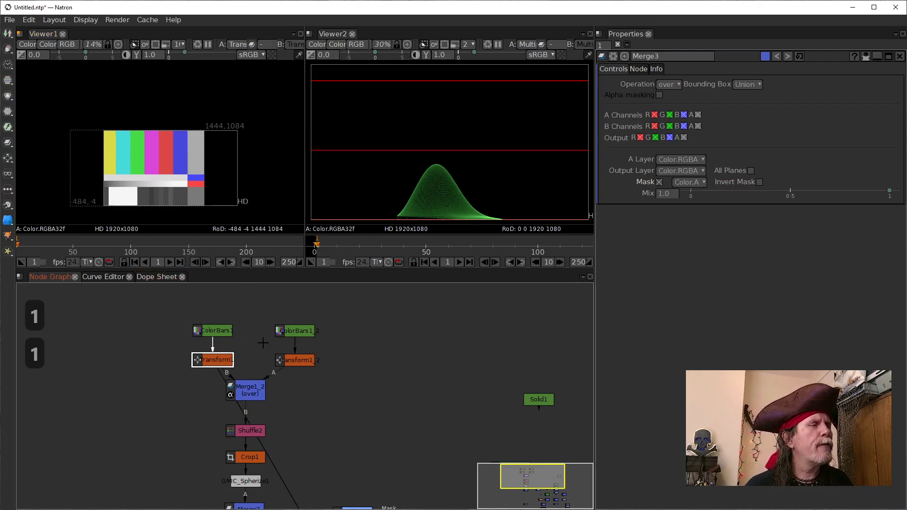
Step: Open Transform1's settings and review its animated color bars through playback and scrubbing to frame 247
{"action": "double_click", "coordinate": [200, 362]}
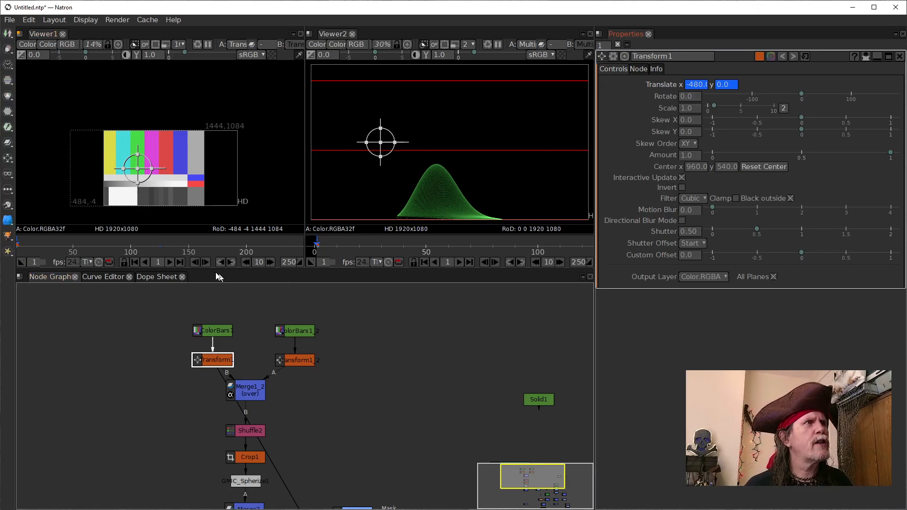
{"action": "left_click", "coordinate": [170, 262]}
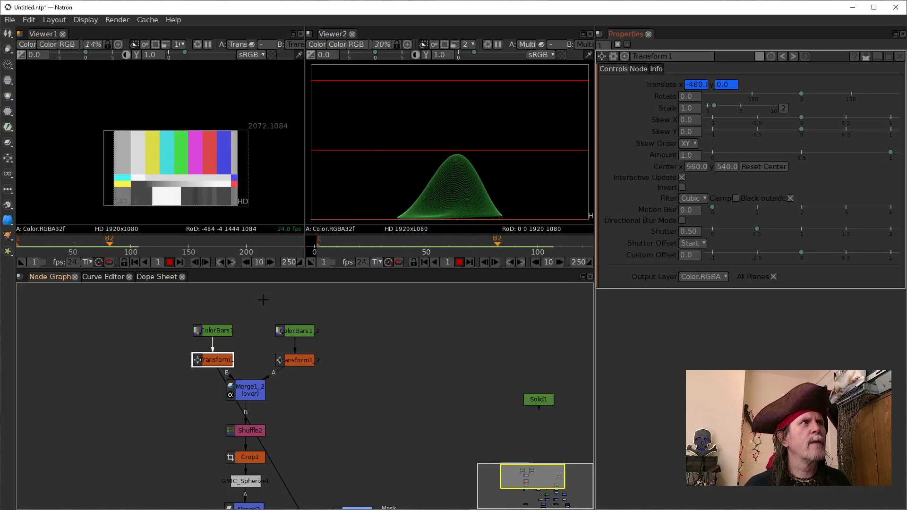
{"action": "left_click", "coordinate": [170, 262]}
{"action": "left_click_drag", "start_coordinate": [175, 246], "coordinate": [303, 251]}
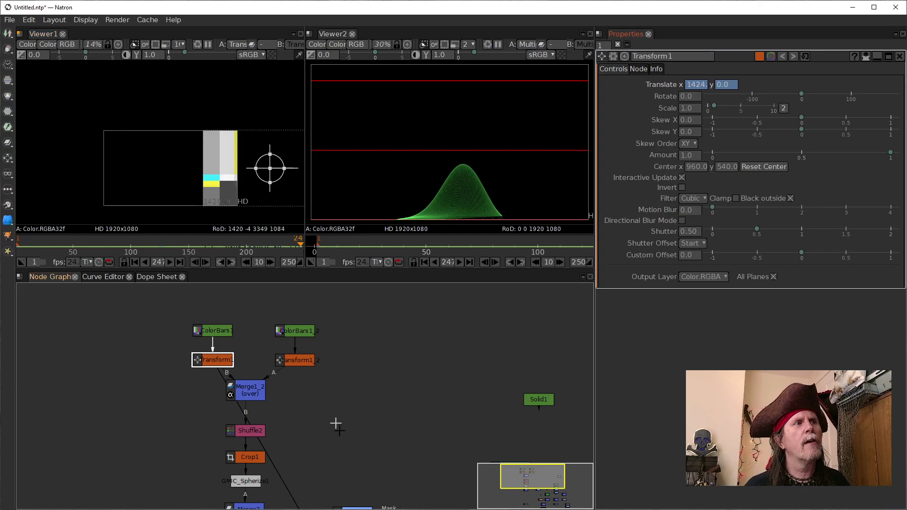
Step: Show GMIC_Spherize1 in Viewer1 and rewire Shuffle2's B input from Merge1_2 to Transform1
{"action": "left_click_drag", "start_coordinate": [355, 460], "coordinate": [362, 404]}
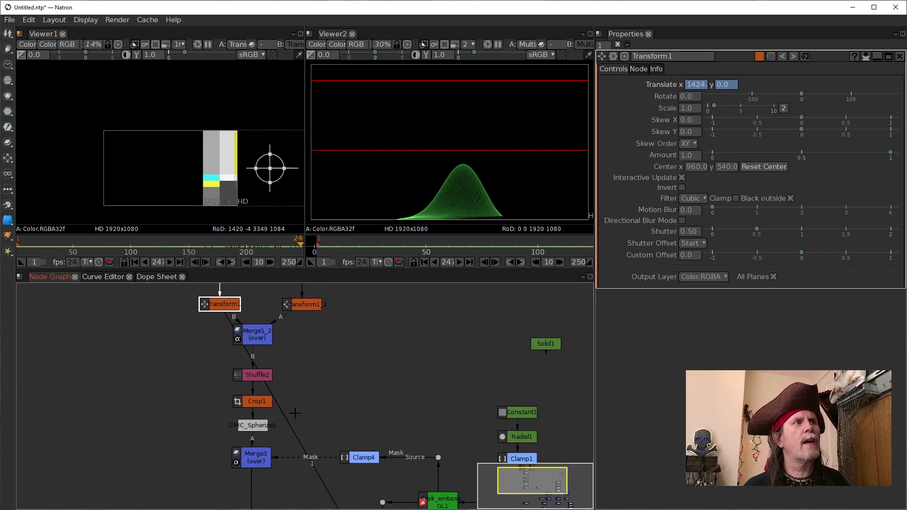
{"action": "left_click_drag", "start_coordinate": [289, 428], "coordinate": [265, 430]}
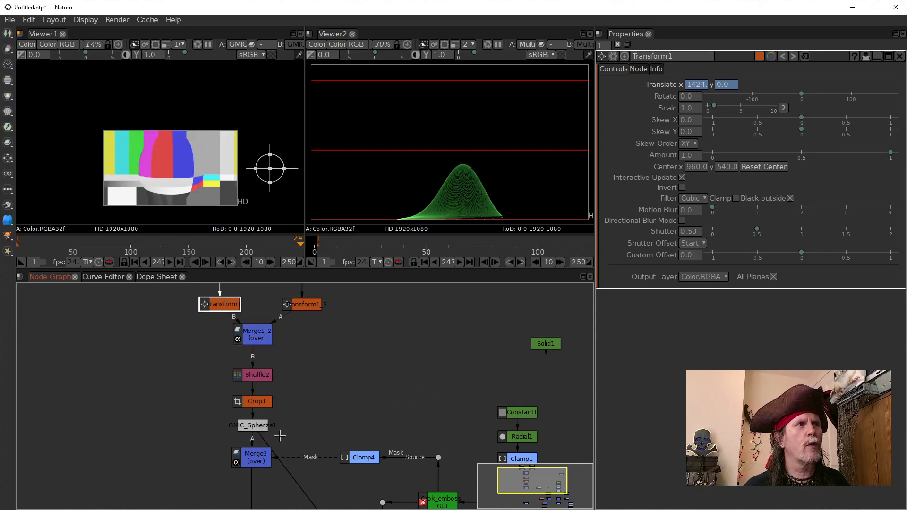
{"action": "left_click_drag", "start_coordinate": [335, 346], "coordinate": [335, 396]}
{"action": "left_click_drag", "start_coordinate": [251, 414], "coordinate": [210, 353]}
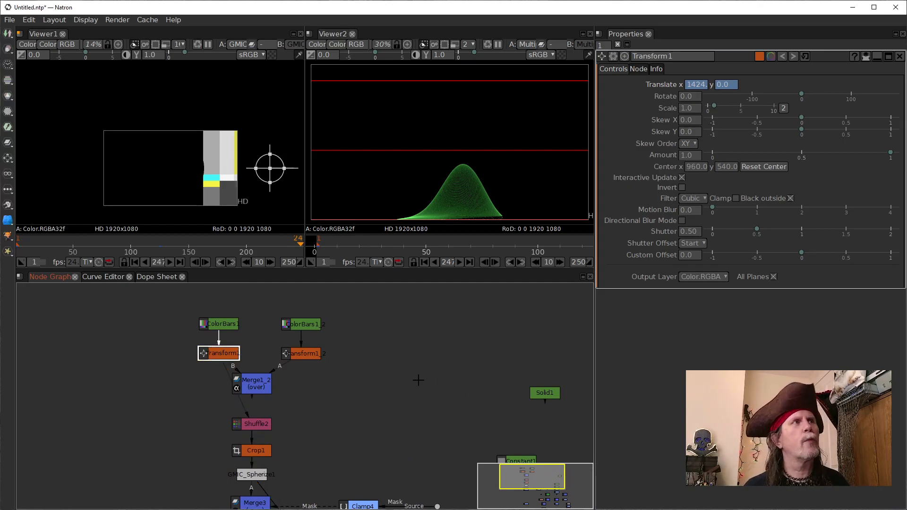
Step: Go to the last frame and compare the outputs of Merge1_2, Transform1_2 and Transform1 in Viewer1
{"action": "left_click", "coordinate": [180, 262]}
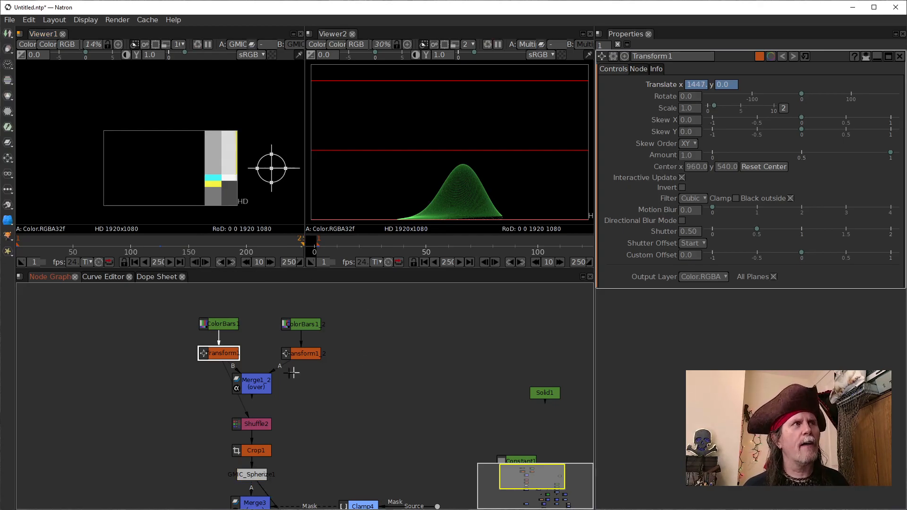
{"action": "left_click", "coordinate": [259, 386]}
{"action": "key", "text": "1"}
{"action": "left_click", "coordinate": [310, 355]}
{"action": "key", "text": "1"}
{"action": "left_click", "coordinate": [226, 352]}
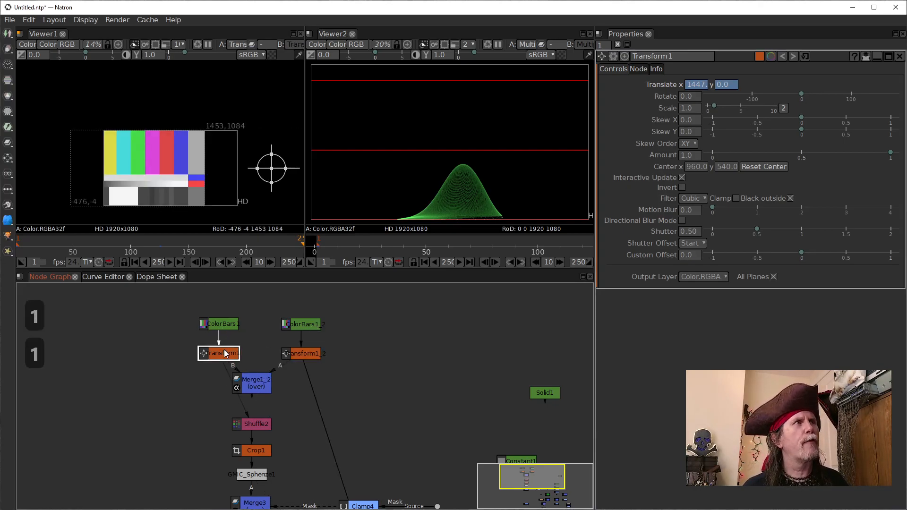
{"action": "key", "text": "1"}
{"action": "left_click", "coordinate": [310, 358]}
{"action": "key", "text": "1"}
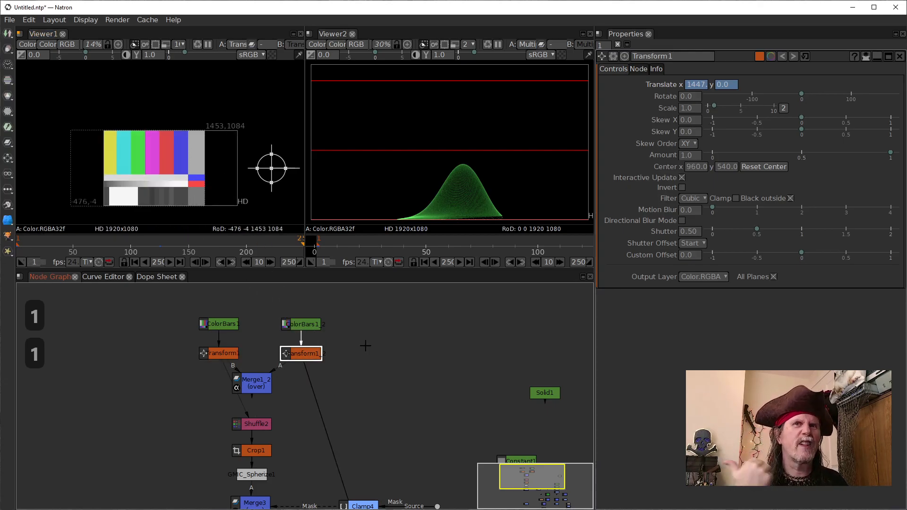
Step: Examine the seam between the two sets of color bars in Merge1_2's output
{"action": "scroll", "coordinate": [228, 209], "scroll_direction": "up", "scroll_amount": 3}
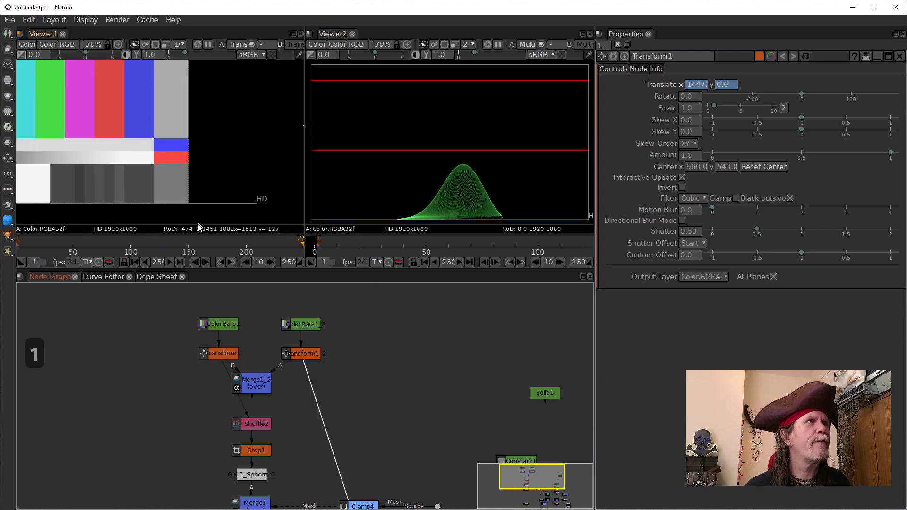
{"action": "left_click_drag", "start_coordinate": [122, 141], "coordinate": [147, 158]}
{"action": "left_click", "coordinate": [254, 382]}
{"action": "key", "text": "1"}
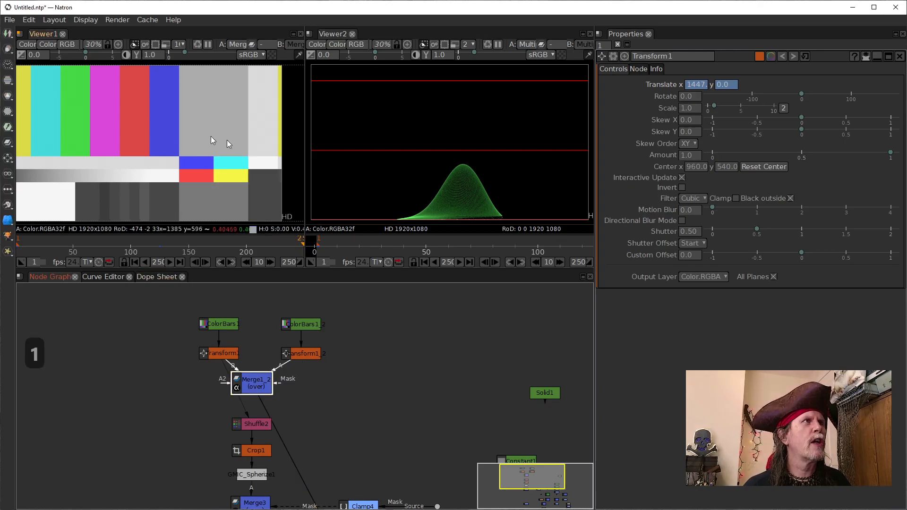
{"action": "scroll", "coordinate": [216, 141], "scroll_direction": "up", "scroll_amount": 3}
{"action": "scroll", "coordinate": [217, 141], "scroll_direction": "up", "scroll_amount": 3}
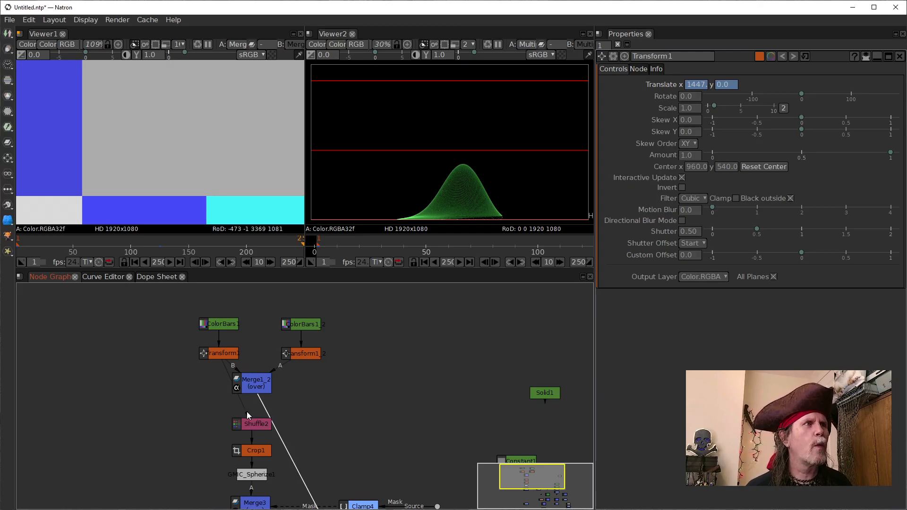
Step: Reconnect Shuffle2's B input to Merge1_2 and show Shuffle2's output in Viewer1
{"action": "left_click_drag", "start_coordinate": [359, 413], "coordinate": [352, 344]}
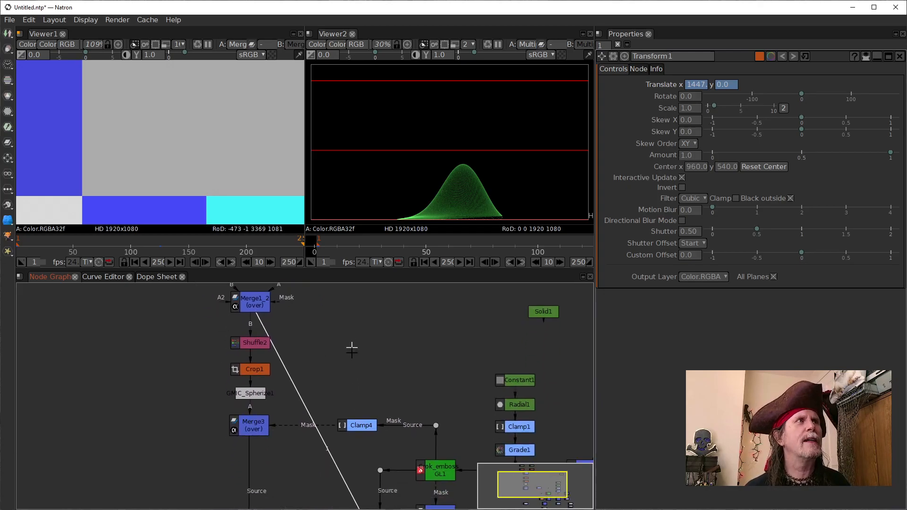
{"action": "left_click_drag", "start_coordinate": [298, 327], "coordinate": [283, 419]}
{"action": "left_click", "coordinate": [262, 423]}
{"action": "left_click", "coordinate": [258, 461]}
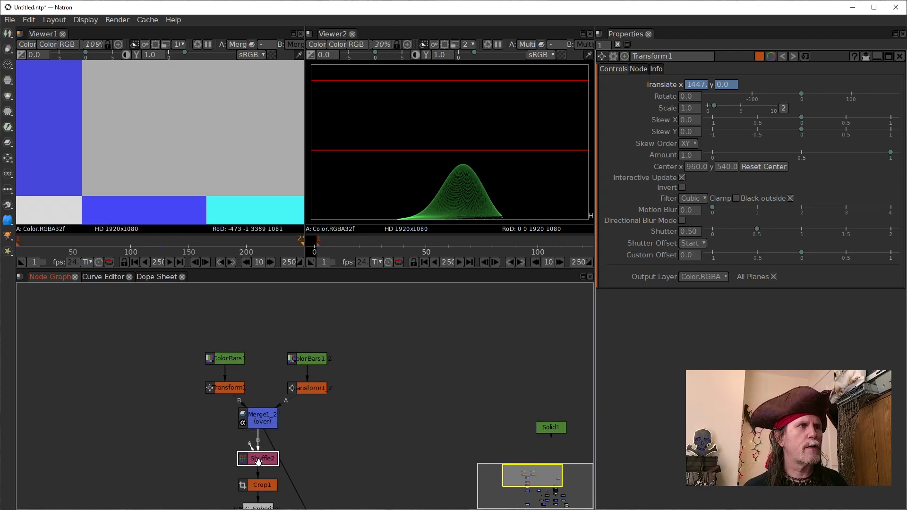
{"action": "key", "text": "1"}
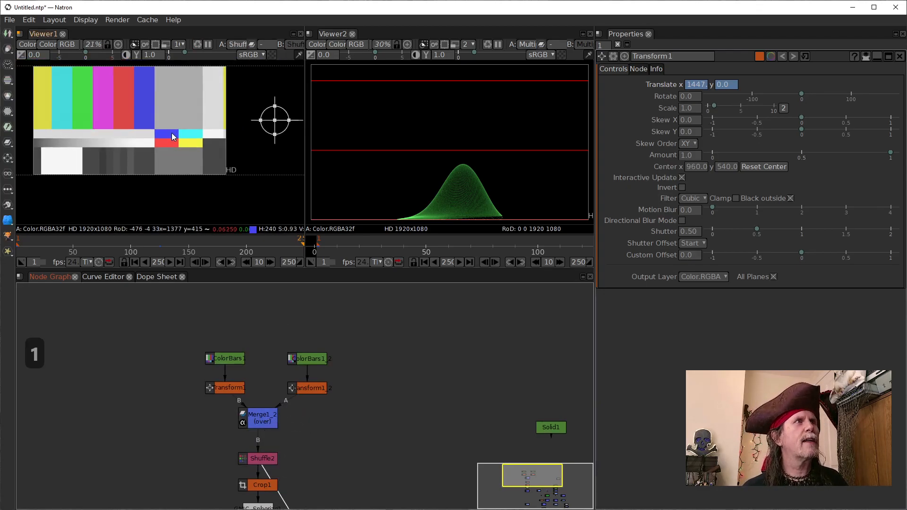
{"action": "left_click_drag", "start_coordinate": [171, 134], "coordinate": [219, 162]}
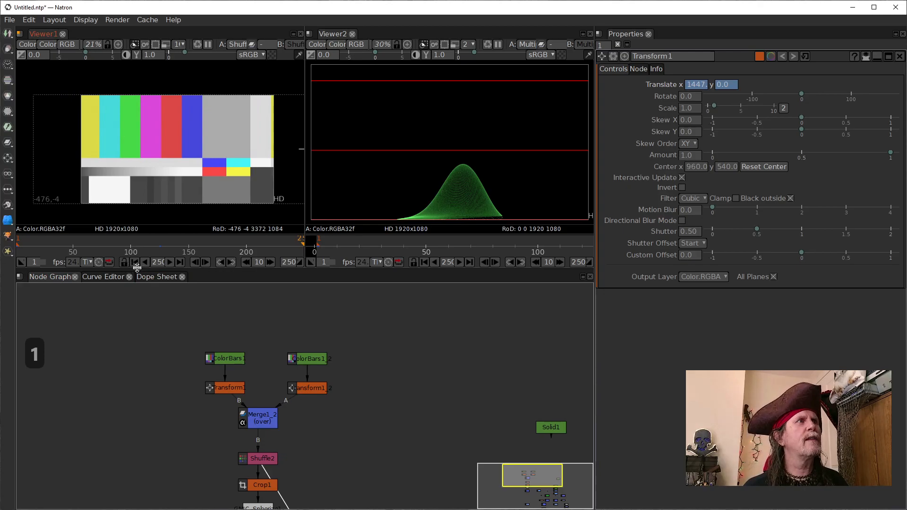
Step: Compare the outputs of Crop1, GMIC_Spherize1 and Shuffle2 at the last frame in Viewer1
{"action": "left_click_drag", "start_coordinate": [330, 477], "coordinate": [340, 414]}
{"action": "left_click", "coordinate": [282, 423]}
{"action": "key", "text": "1"}
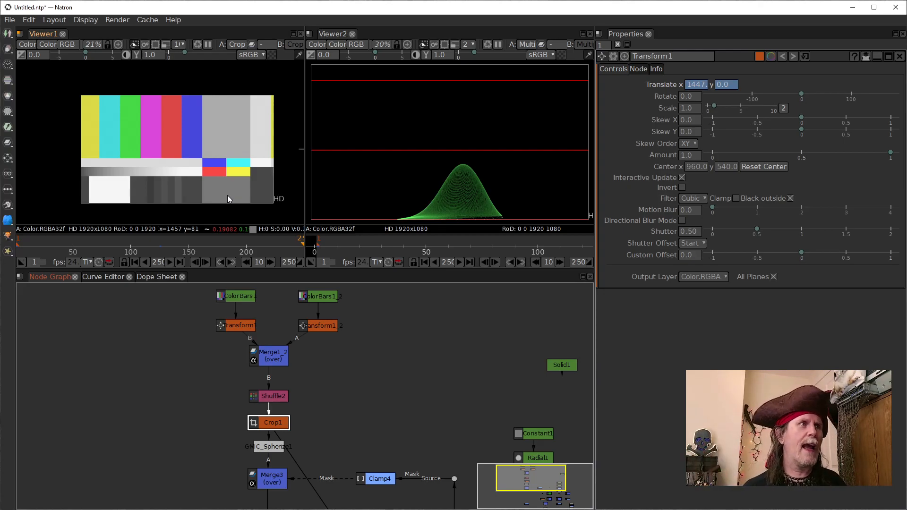
{"action": "left_click", "coordinate": [274, 449]}
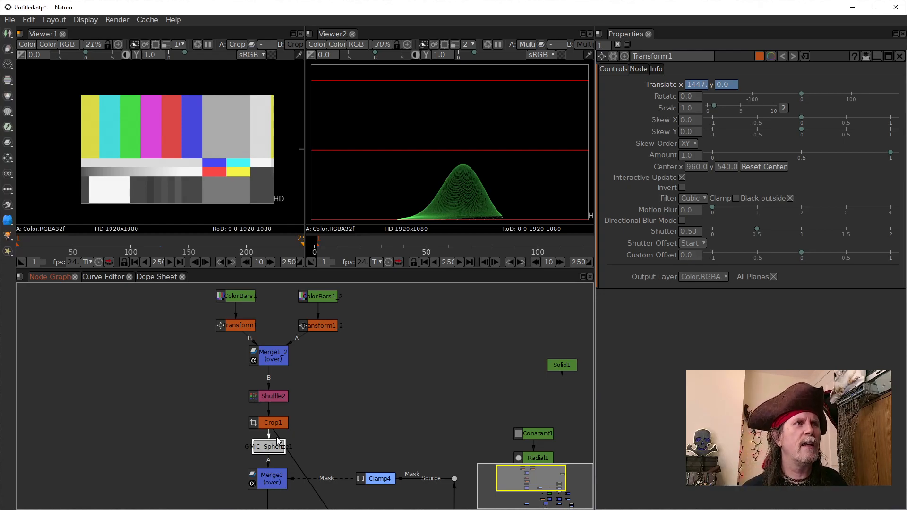
{"action": "key", "text": "1"}
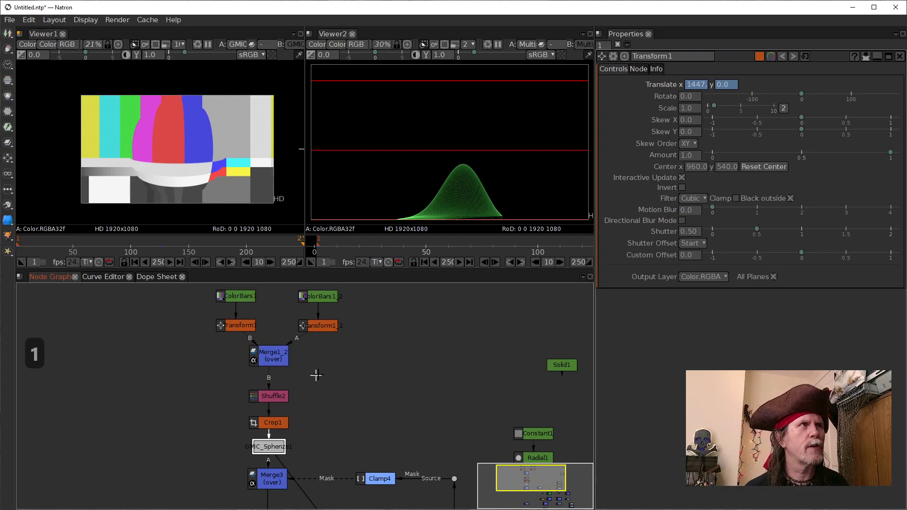
{"action": "left_click", "coordinate": [267, 428]}
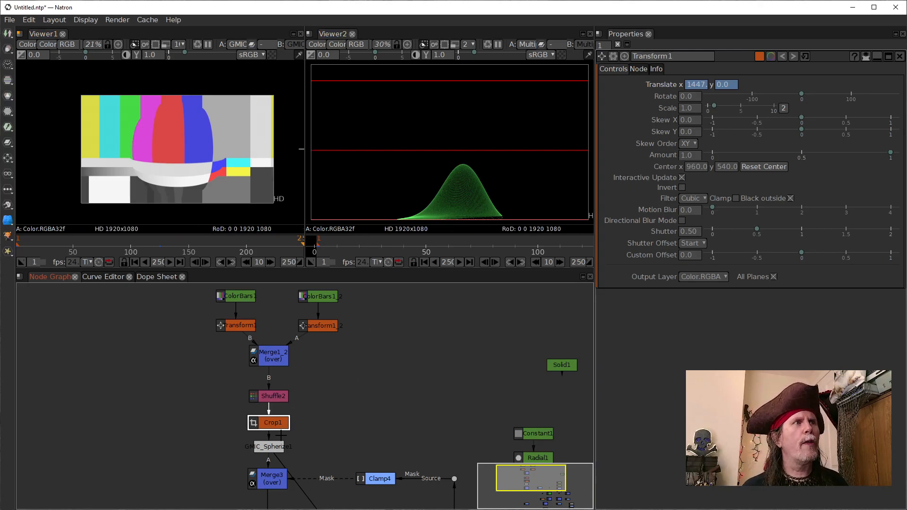
{"action": "left_click", "coordinate": [268, 398]}
{"action": "key", "text": "1"}
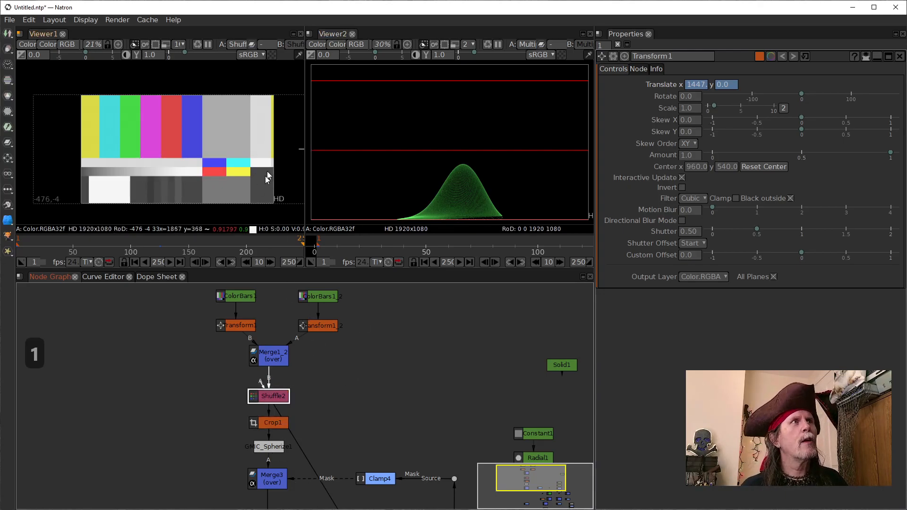
Step: Compare the outputs of Crop1, GMIC_Spherize1 and Merge3 in Viewer1
{"action": "scroll", "coordinate": [259, 176], "scroll_direction": "down", "scroll_amount": 2}
{"action": "left_click_drag", "start_coordinate": [257, 176], "coordinate": [187, 180]}
{"action": "scroll", "coordinate": [215, 174], "scroll_direction": "down", "scroll_amount": 1}
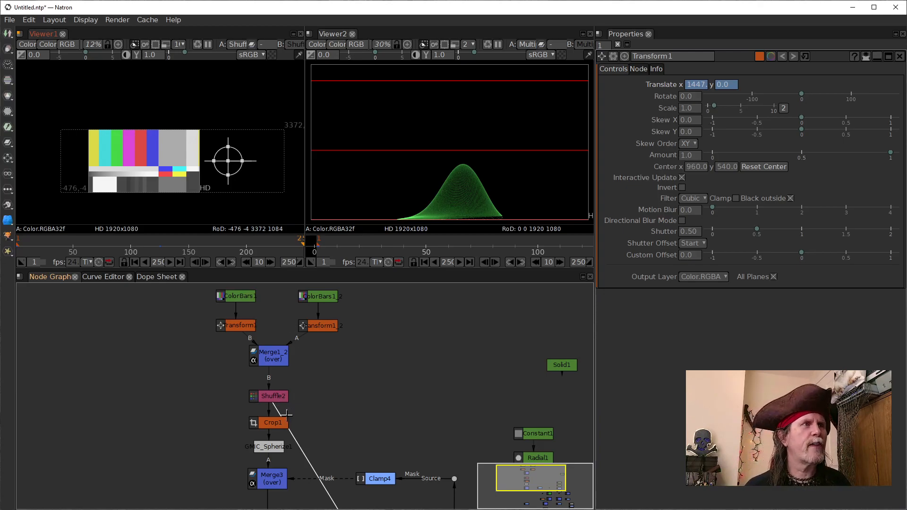
{"action": "left_click", "coordinate": [274, 426]}
{"action": "key", "text": "1"}
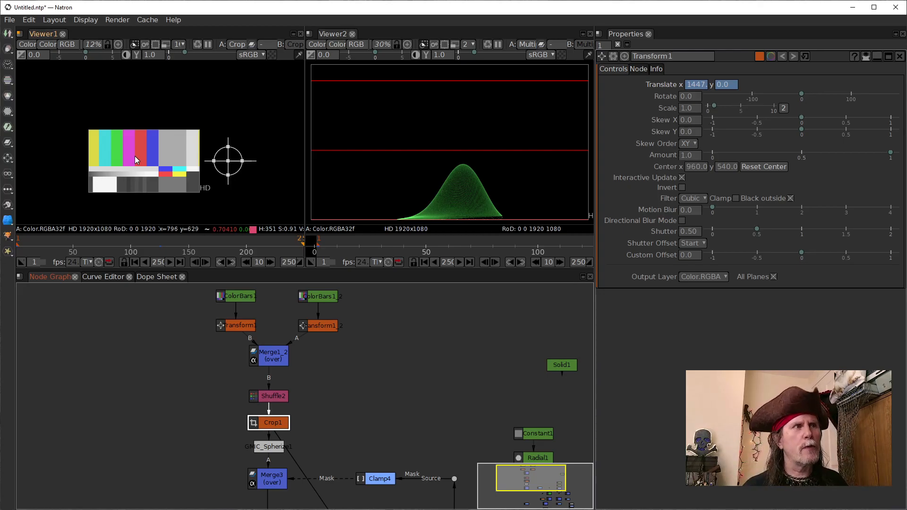
{"action": "left_click", "coordinate": [271, 447]}
{"action": "key", "text": "1"}
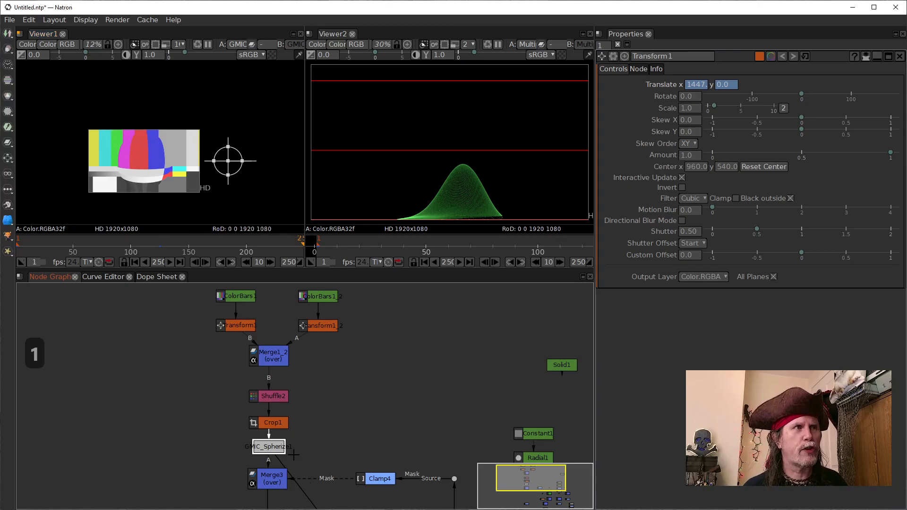
{"action": "left_click", "coordinate": [266, 481]}
{"action": "key", "text": "1"}
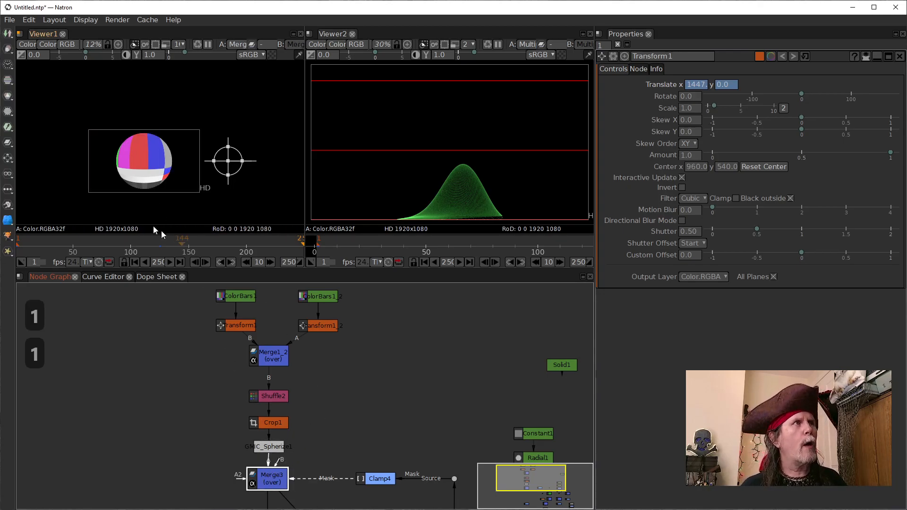
Step: Follow the graph from Merge3 down to Clamp5 and show Clamp5's output in Viewer1
{"action": "left_click_drag", "start_coordinate": [402, 411], "coordinate": [410, 328]}
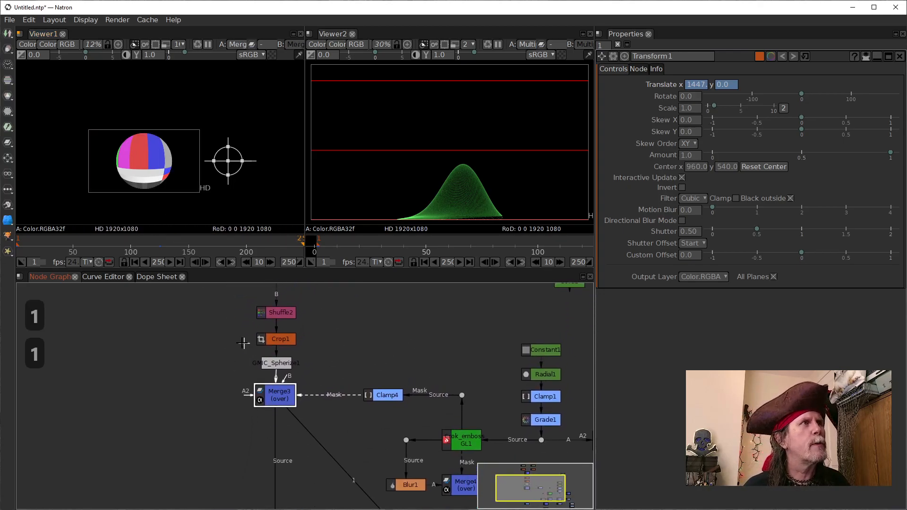
{"action": "scroll", "coordinate": [330, 471], "scroll_direction": "up", "scroll_amount": 1}
{"action": "left_click_drag", "start_coordinate": [328, 471], "coordinate": [308, 342]}
{"action": "left_click_drag", "start_coordinate": [303, 395], "coordinate": [279, 403]}
{"action": "left_click", "coordinate": [222, 414]}
{"action": "key", "text": "1"}
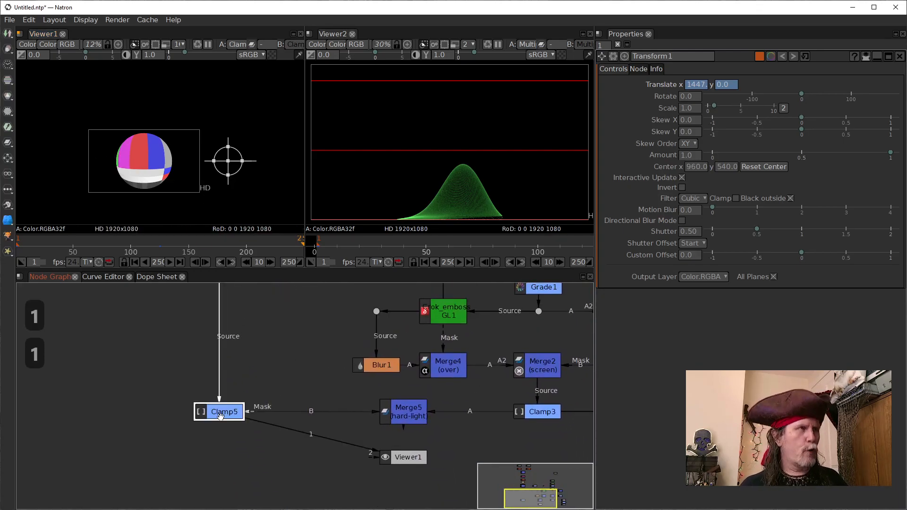
Step: Show Merge5's output in Viewer1 and examine the shaded color-bar sphere
{"action": "left_click", "coordinate": [406, 418]}
{"action": "left_click_drag", "start_coordinate": [464, 438], "coordinate": [282, 447]}
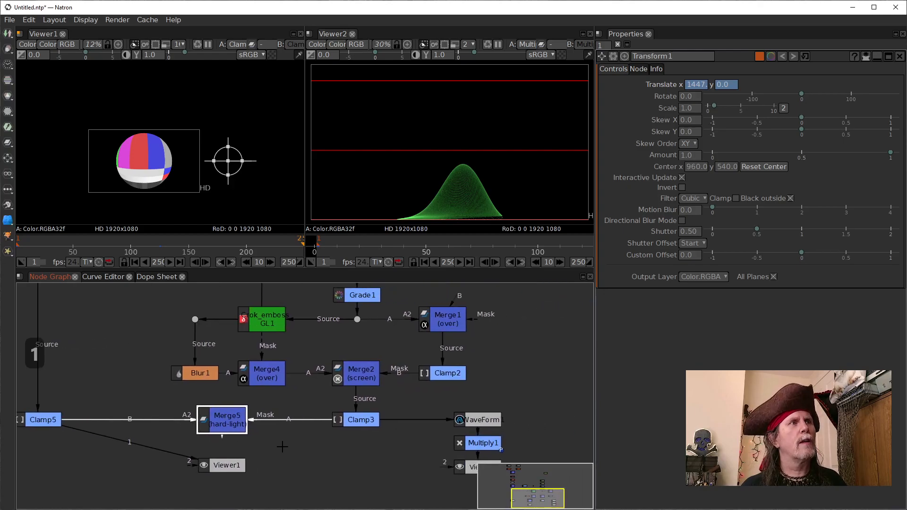
{"action": "key", "text": "1"}
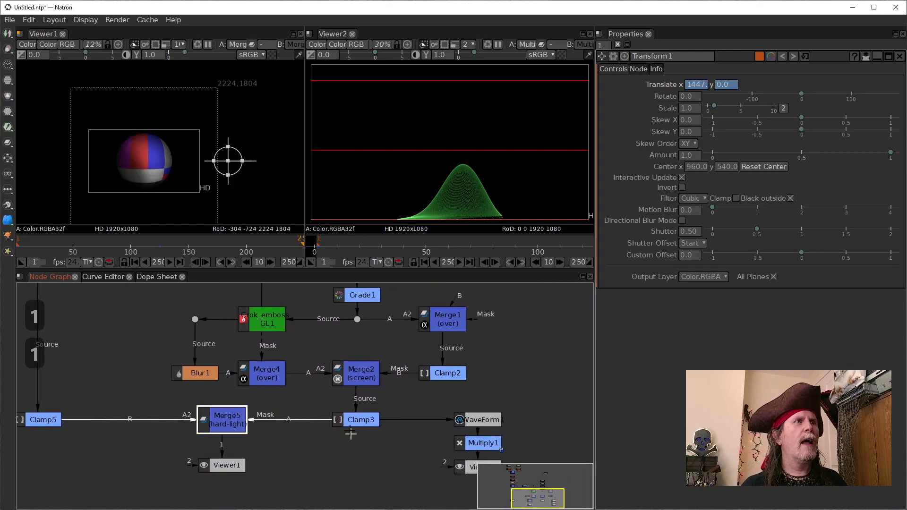
{"action": "left_click", "coordinate": [355, 419]}
{"action": "left_click", "coordinate": [210, 427]}
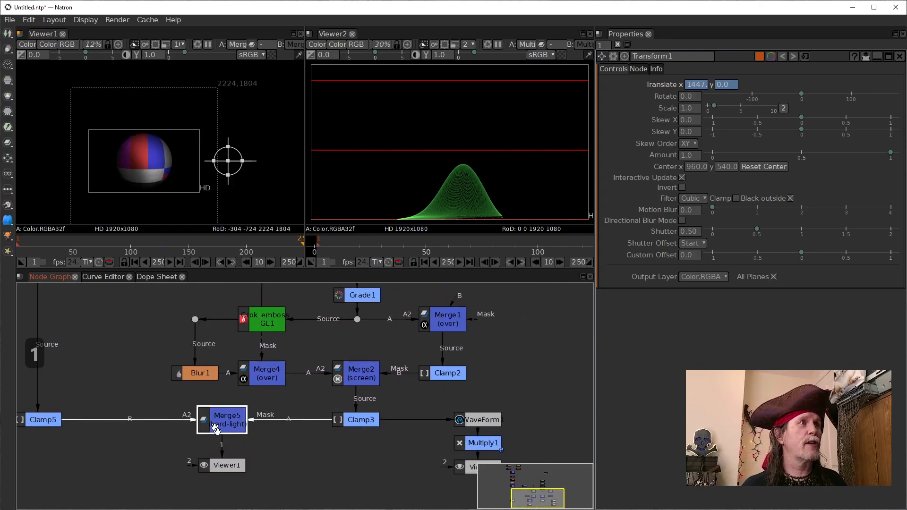
{"action": "left_click", "coordinate": [171, 178]}
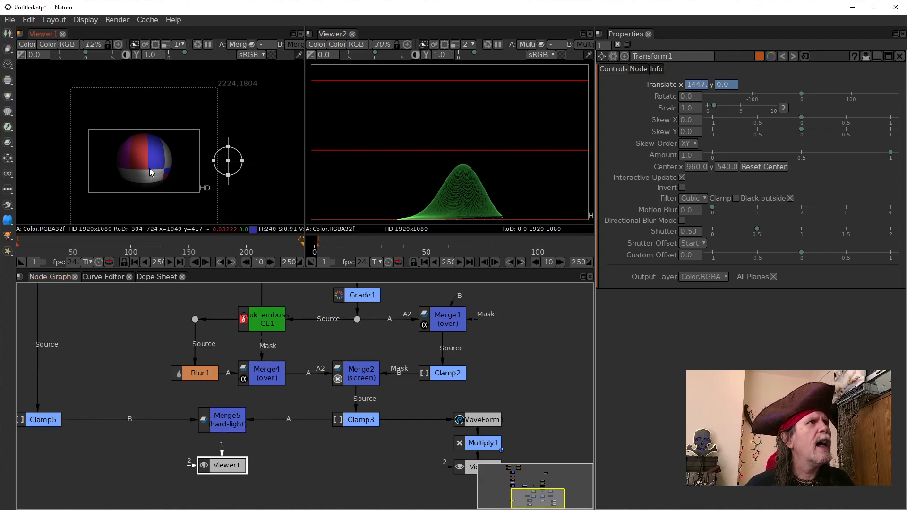
{"action": "scroll", "coordinate": [174, 168], "scroll_direction": "up", "scroll_amount": 2}
{"action": "scroll", "coordinate": [259, 138], "scroll_direction": "down", "scroll_amount": 2}
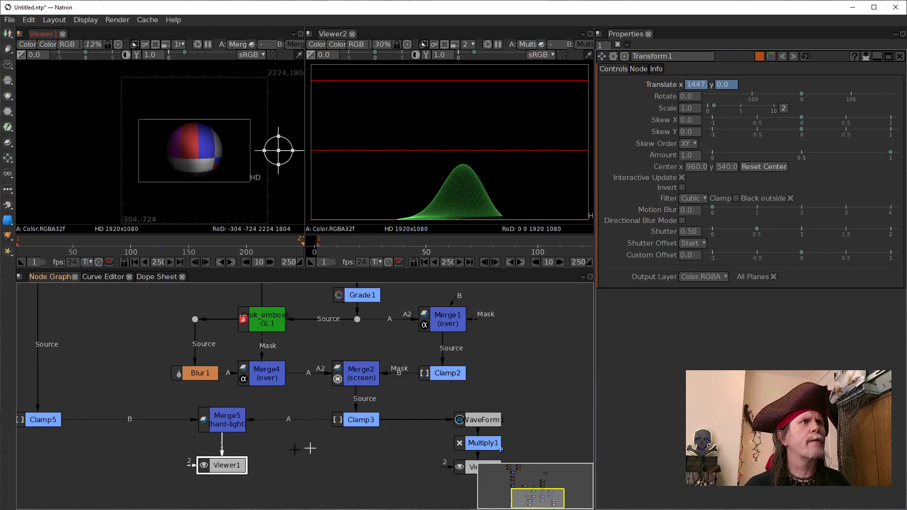
Step: Open Merge5's settings and compare the outputs of Clamp3, Clamp5 and Merge5 in Viewer1
{"action": "left_click", "coordinate": [220, 427]}
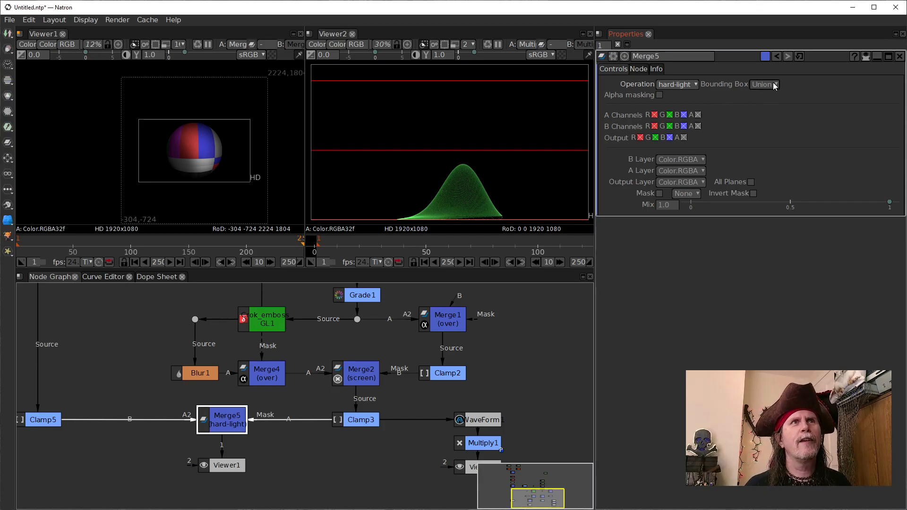
{"action": "left_click", "coordinate": [361, 420]}
{"action": "key", "text": "1"}
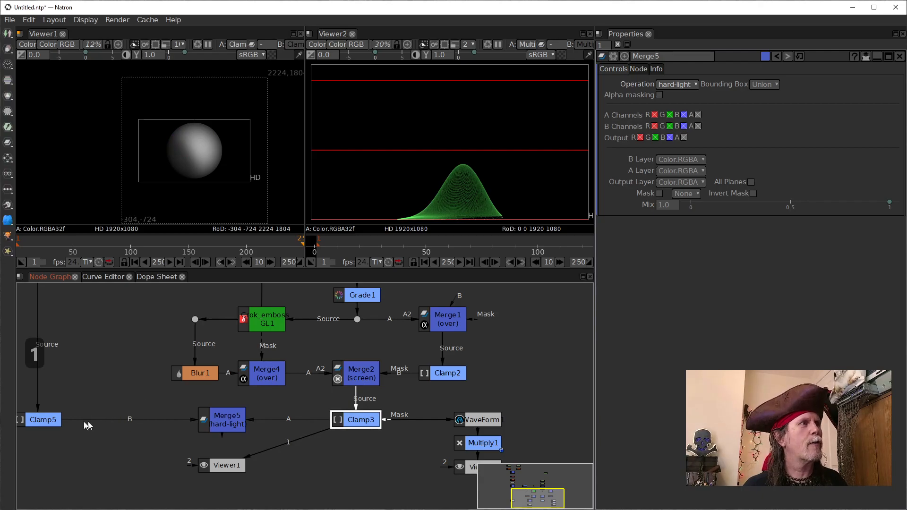
{"action": "left_click", "coordinate": [47, 419]}
{"action": "key", "text": "1"}
{"action": "left_click", "coordinate": [207, 427]}
{"action": "key", "text": "1"}
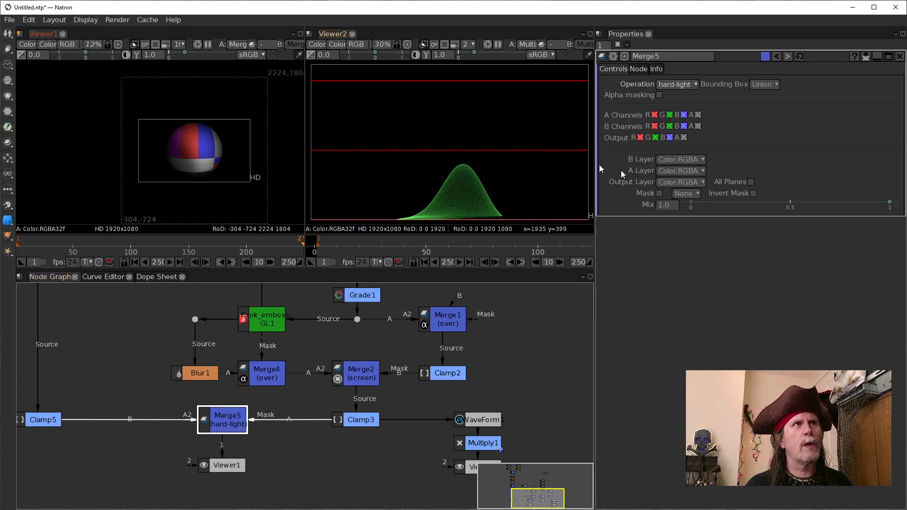
Step: Set Merge5's bounding box to B and inspect the result in Viewer1
{"action": "left_click", "coordinate": [770, 88]}
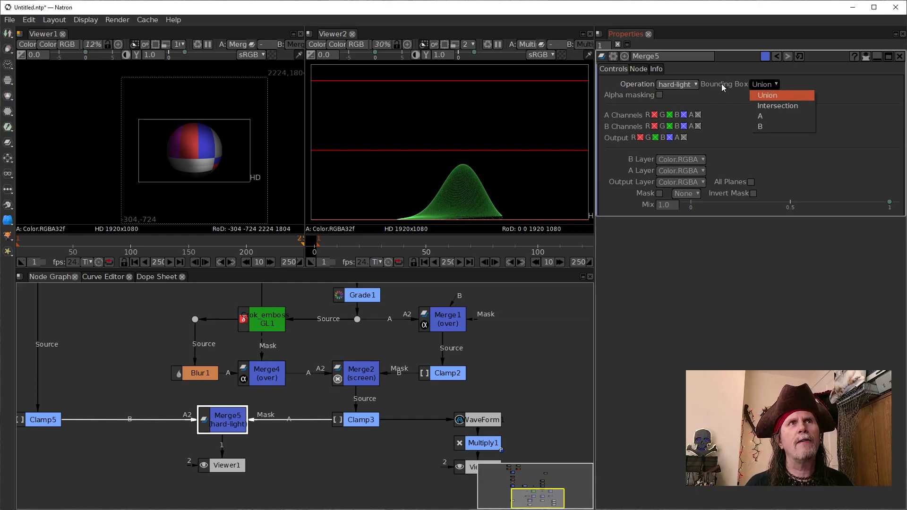
{"action": "left_click", "coordinate": [762, 125]}
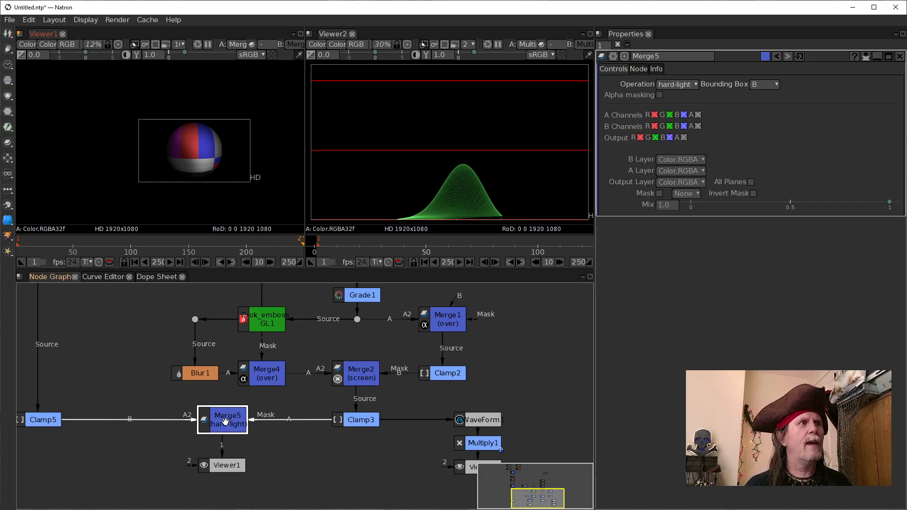
{"action": "scroll", "coordinate": [218, 197], "scroll_direction": "up", "scroll_amount": 1}
{"action": "left_click_drag", "start_coordinate": [220, 173], "coordinate": [218, 184]}
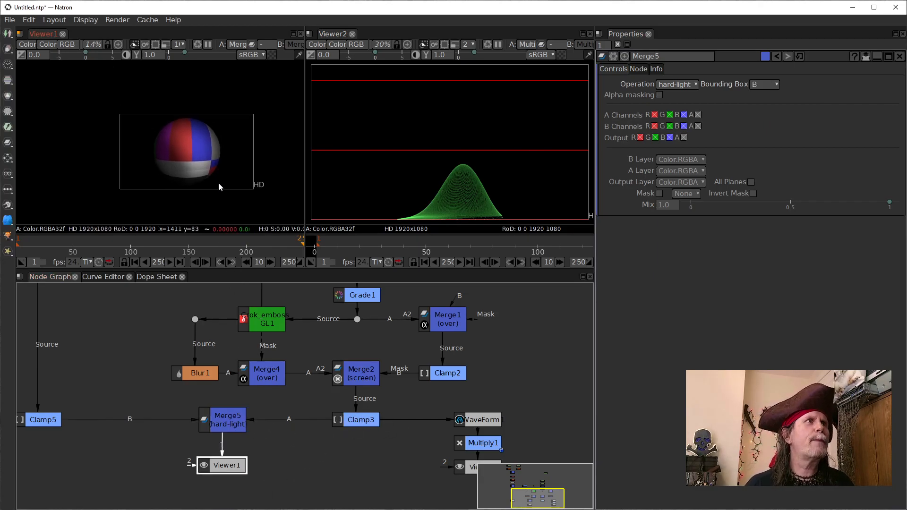
Step: Go to the first frame and reposition the WaveForm1 node just below Clamp3, beside Multiply1
{"action": "left_click", "coordinate": [135, 261]}
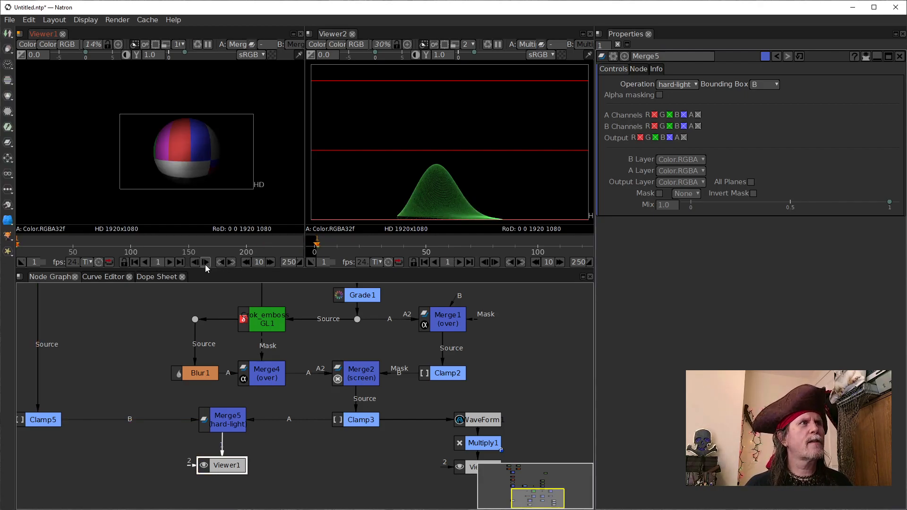
{"action": "left_click_drag", "start_coordinate": [487, 421], "coordinate": [236, 415]}
{"action": "mouse_move", "coordinate": [367, 465]}
{"action": "left_mouse_down"}
{"action": "mouse_move", "coordinate": [481, 399]}
{"action": "mouse_move", "coordinate": [476, 420]}
{"action": "mouse_move", "coordinate": [374, 454]}
{"action": "left_mouse_up"}
{"action": "left_click_drag", "start_coordinate": [291, 437], "coordinate": [355, 421]}
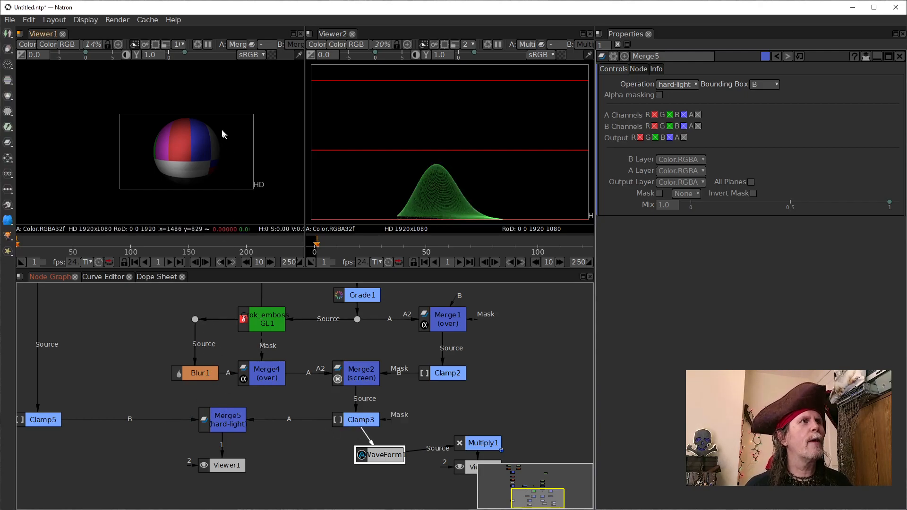
Step: Play the sphere animation from the first frame and stop playback at frame 65
{"action": "left_click", "coordinate": [170, 262]}
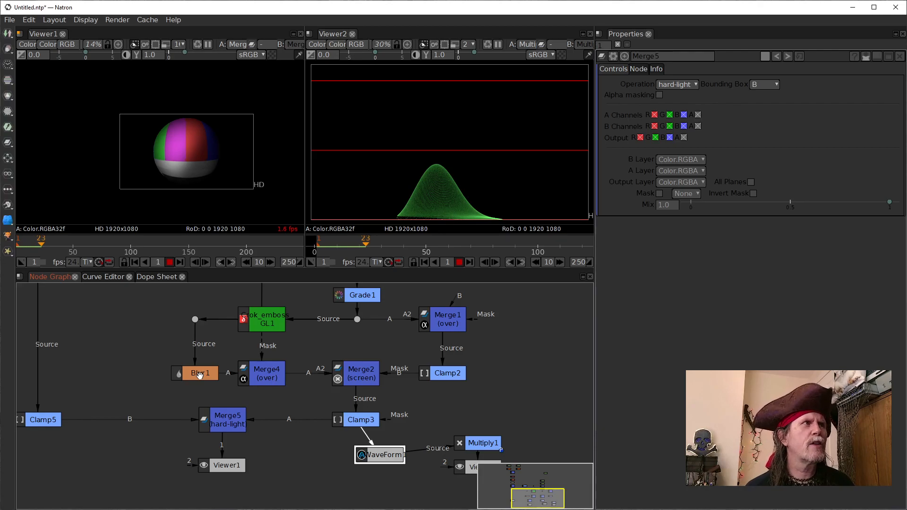
{"action": "scroll", "coordinate": [161, 335], "scroll_direction": "down", "scroll_amount": 3}
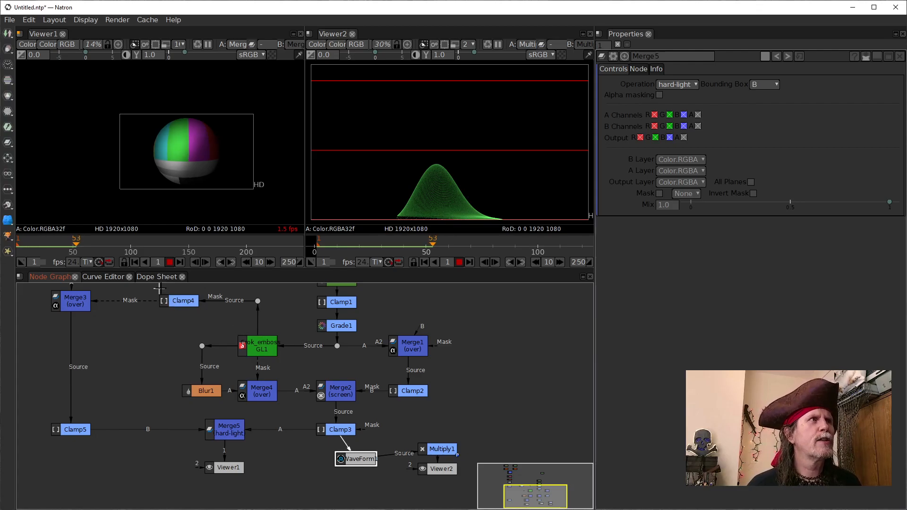
{"action": "left_click", "coordinate": [135, 263]}
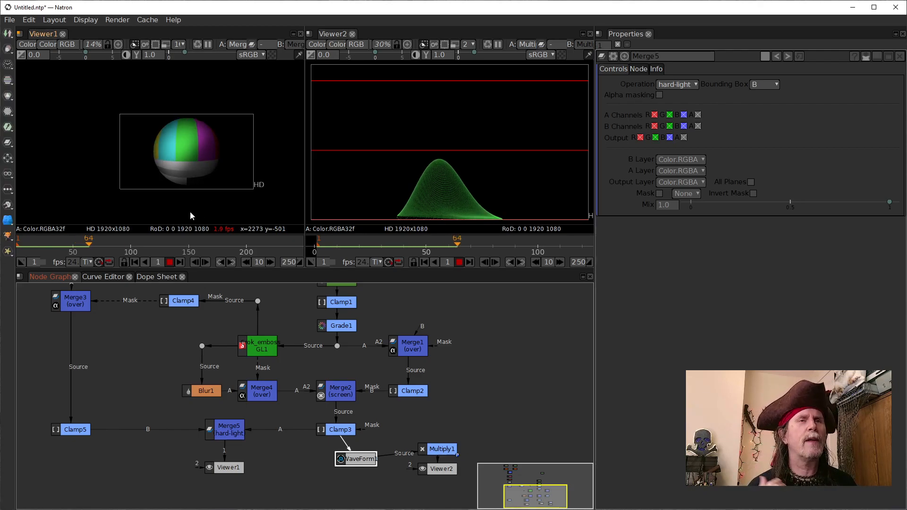
{"action": "left_click", "coordinate": [170, 262]}
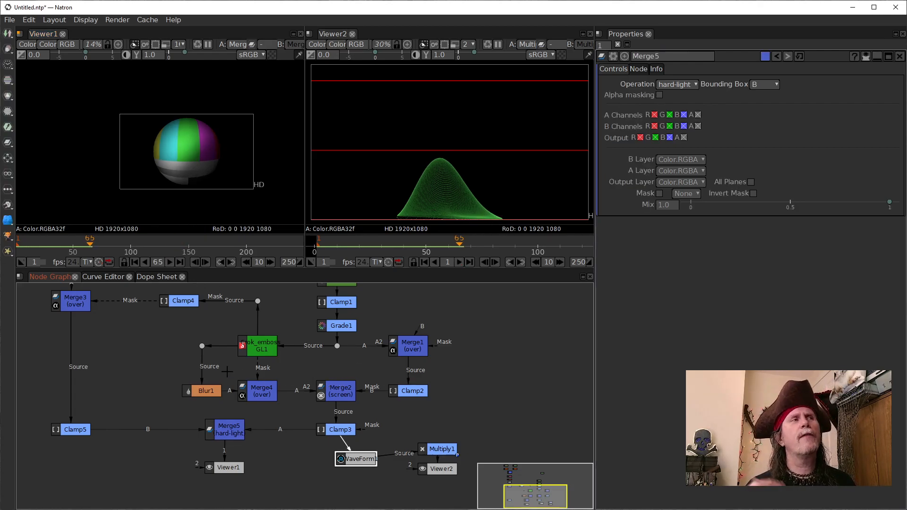
Step: Review the color-bar branch of the graph from Shuffle2 through Crop1, GMIC_Spherize1 and Merge3 to Clamp5
{"action": "left_click_drag", "start_coordinate": [101, 335], "coordinate": [104, 435]}
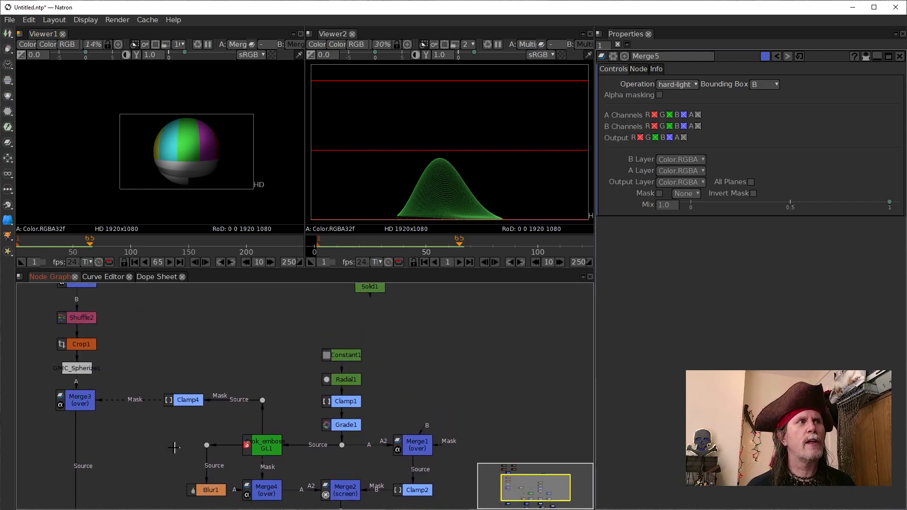
{"action": "scroll", "coordinate": [192, 433], "scroll_direction": "up", "scroll_amount": 2}
{"action": "left_click_drag", "start_coordinate": [157, 451], "coordinate": [171, 489]}
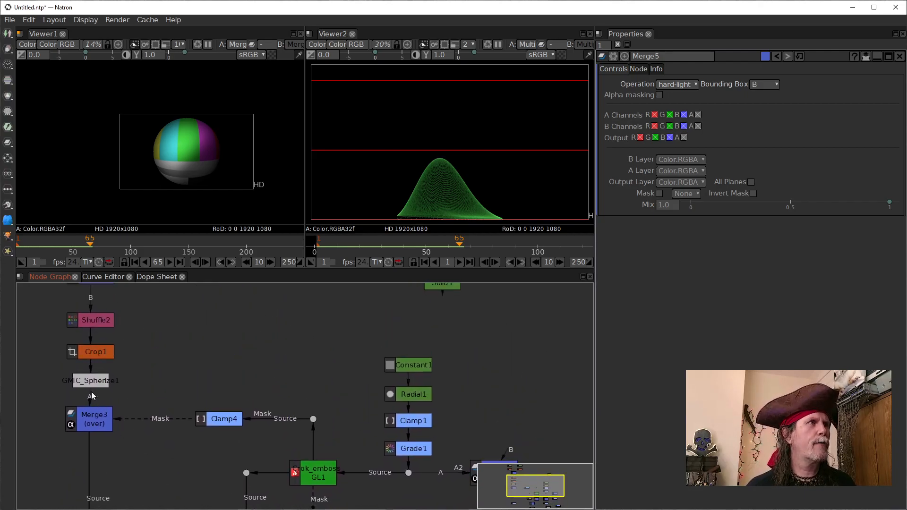
{"action": "scroll", "coordinate": [119, 469], "scroll_direction": "down", "scroll_amount": 1}
{"action": "left_click_drag", "start_coordinate": [119, 461], "coordinate": [121, 331]}
{"action": "left_click", "coordinate": [103, 430]}
{"action": "left_click_drag", "start_coordinate": [95, 412], "coordinate": [96, 304]}
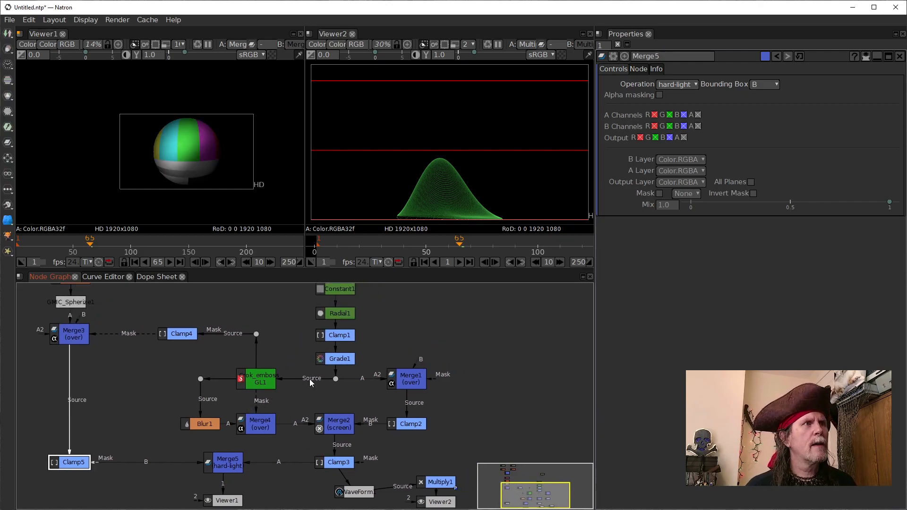
{"action": "left_click_drag", "start_coordinate": [313, 391], "coordinate": [317, 392]}
{"action": "left_click", "coordinate": [263, 380]}
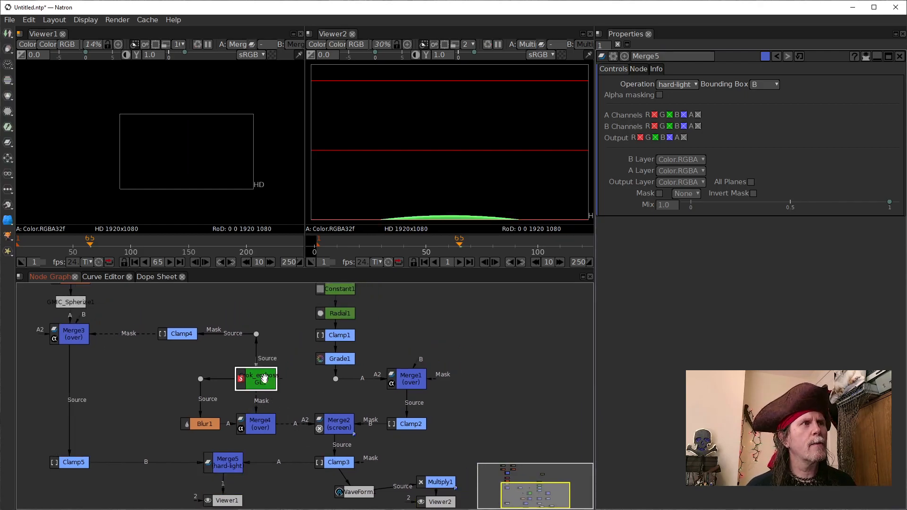
{"action": "left_click_drag", "start_coordinate": [256, 334], "coordinate": [234, 333]}
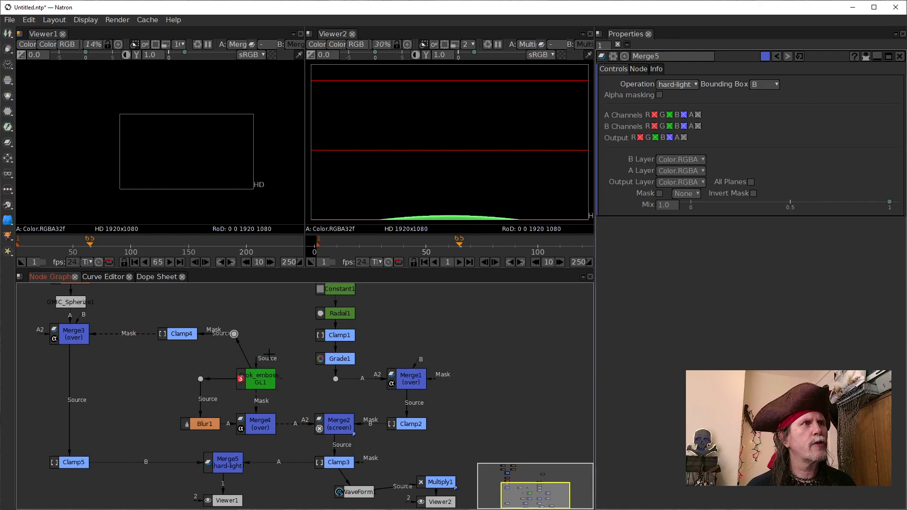
{"action": "left_click_drag", "start_coordinate": [278, 378], "coordinate": [334, 378]}
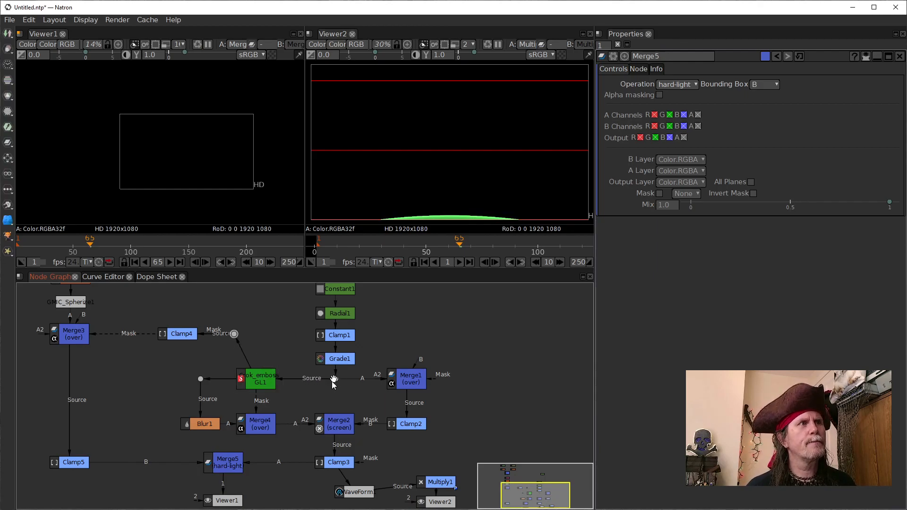
{"action": "left_click_drag", "start_coordinate": [234, 334], "coordinate": [256, 334]}
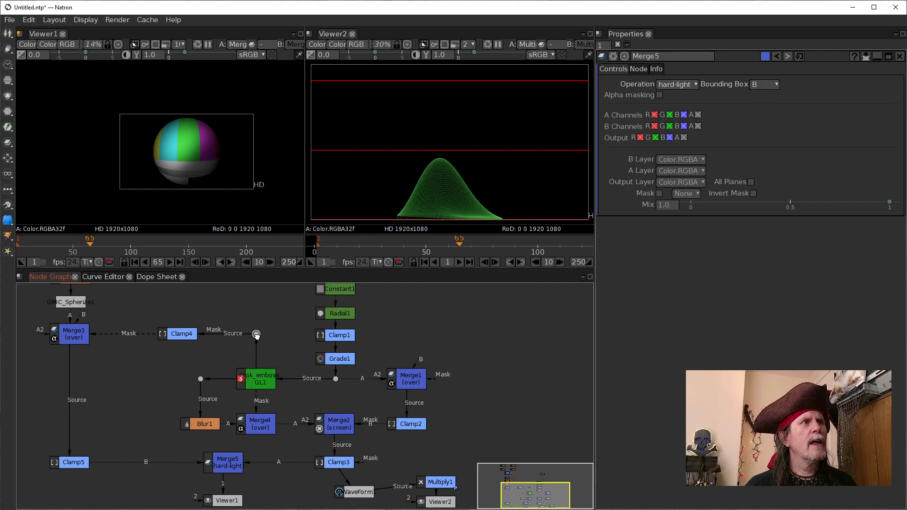
Step: Look over the whole node graph, from the color-bar branch to Merge5 and both viewers
{"action": "left_click_drag", "start_coordinate": [334, 457], "coordinate": [263, 400]}
{"action": "scroll", "coordinate": [253, 405], "scroll_direction": "up", "scroll_amount": 1}
{"action": "left_click", "coordinate": [132, 451]}
{"action": "left_click_drag", "start_coordinate": [133, 451], "coordinate": [128, 464]}
{"action": "scroll", "coordinate": [200, 376], "scroll_direction": "down", "scroll_amount": 4}
{"action": "left_click_drag", "start_coordinate": [200, 376], "coordinate": [252, 425]}
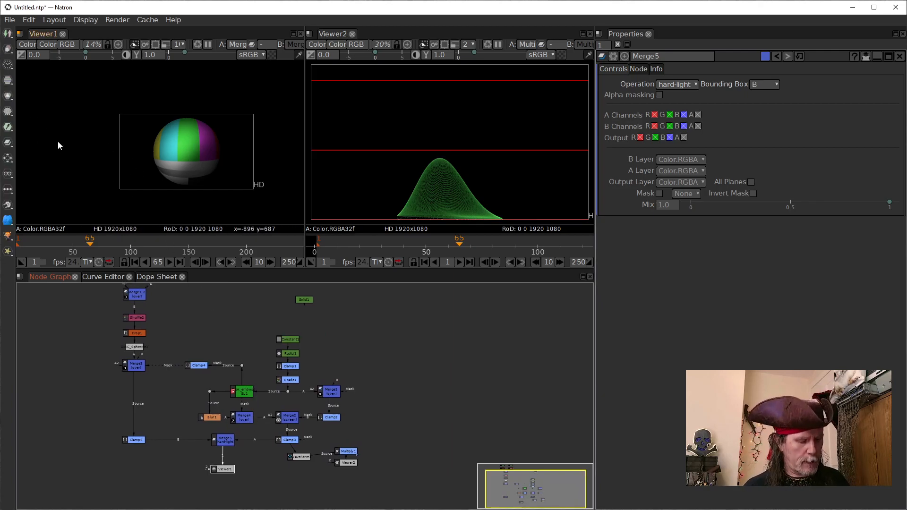
Step: Start saving the project and browse to the Episode 0045 folder inside Live stream
{"action": "key", "text": "ctrl+s"}
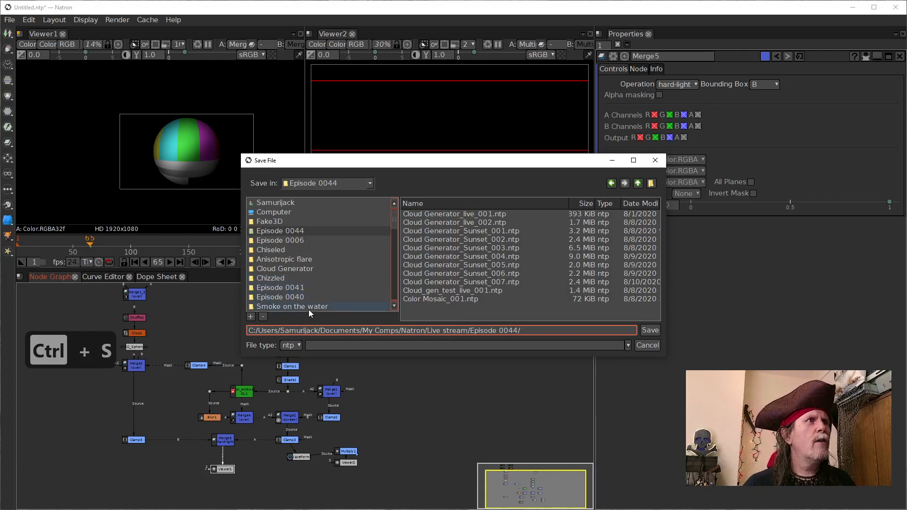
{"action": "left_click", "coordinate": [289, 232]}
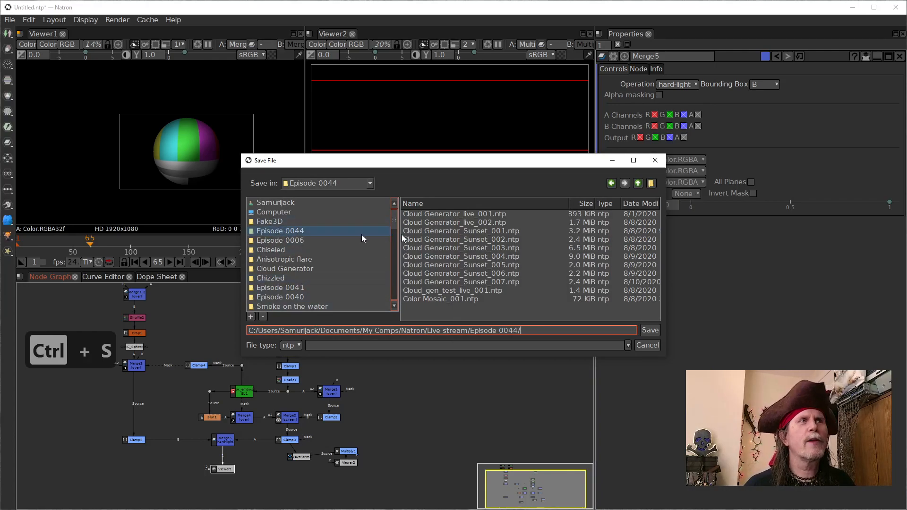
{"action": "left_click", "coordinate": [638, 182]}
{"action": "scroll", "coordinate": [447, 293], "scroll_direction": "down", "scroll_amount": 7}
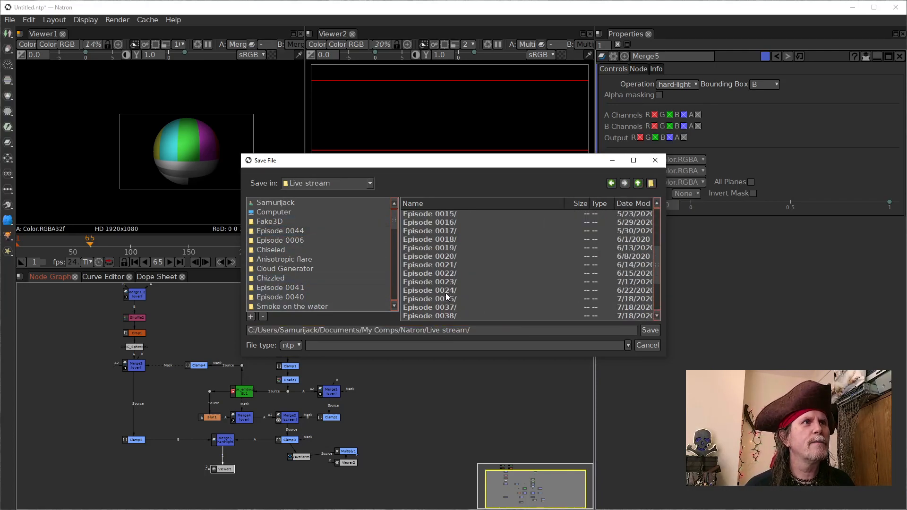
{"action": "left_click", "coordinate": [434, 300]}
{"action": "double_click", "coordinate": [433, 306]}
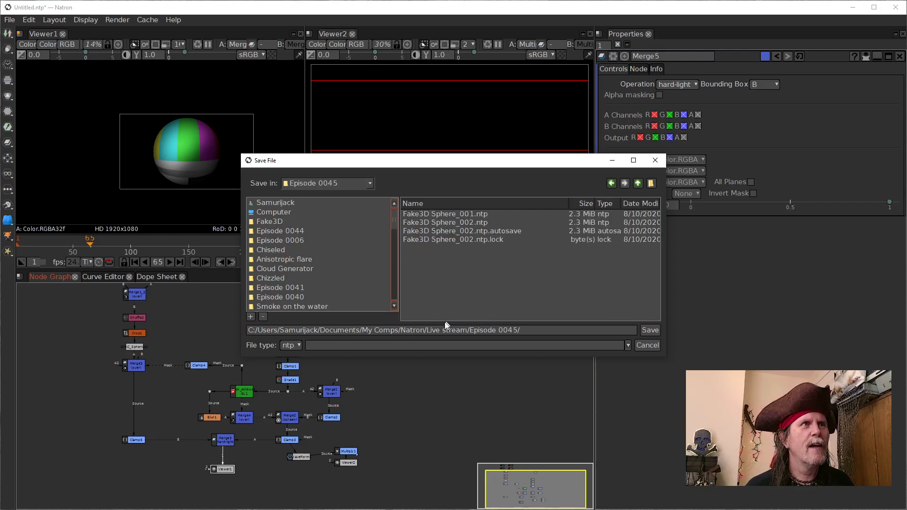
Step: Name the project file Fake3D_live_001 and save it in the Episode 0045 folder
{"action": "left_click", "coordinate": [554, 331]}
{"action": "type", "text": "Fake"}
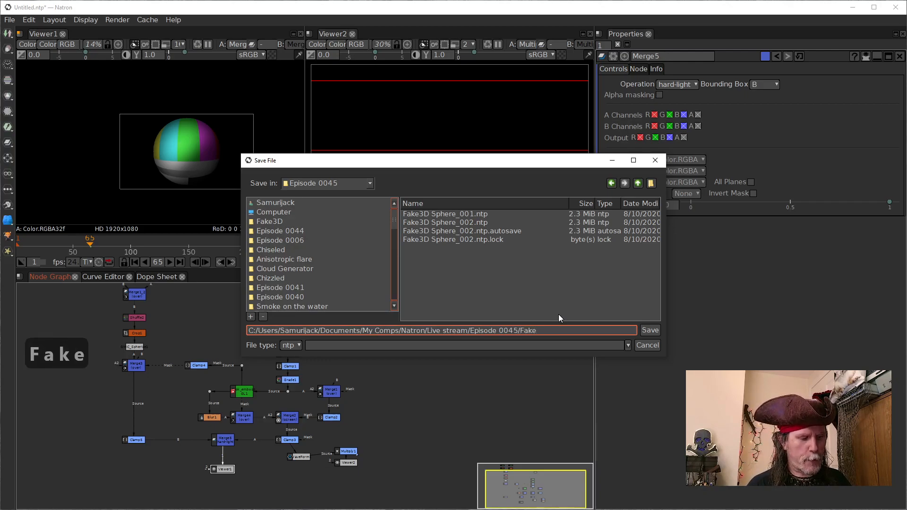
{"action": "type", "text": "3dS"}
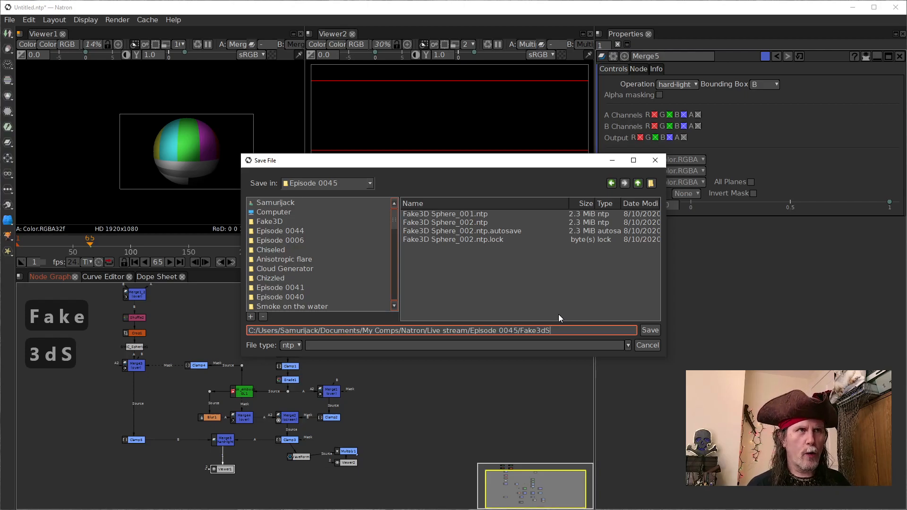
{"action": "key", "text": "BackSpace"}
{"action": "key", "text": "BackSpace"}
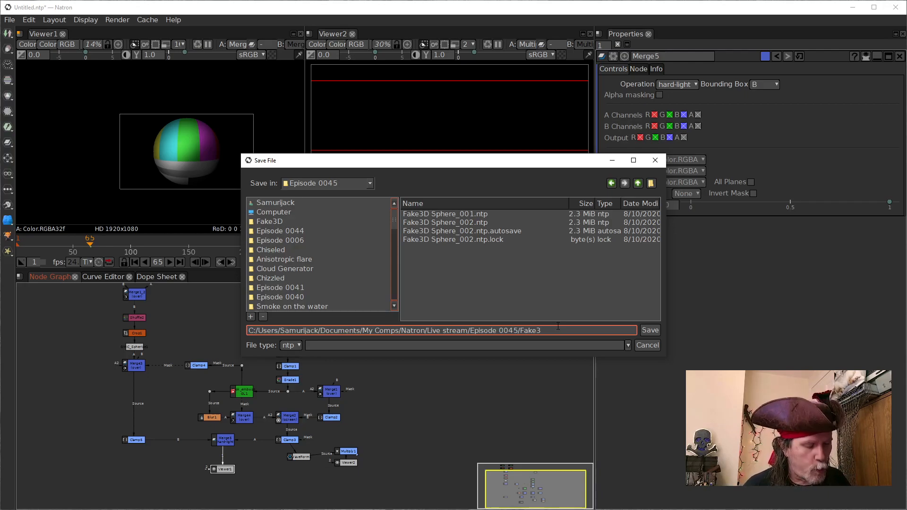
{"action": "type", "text": "D"}
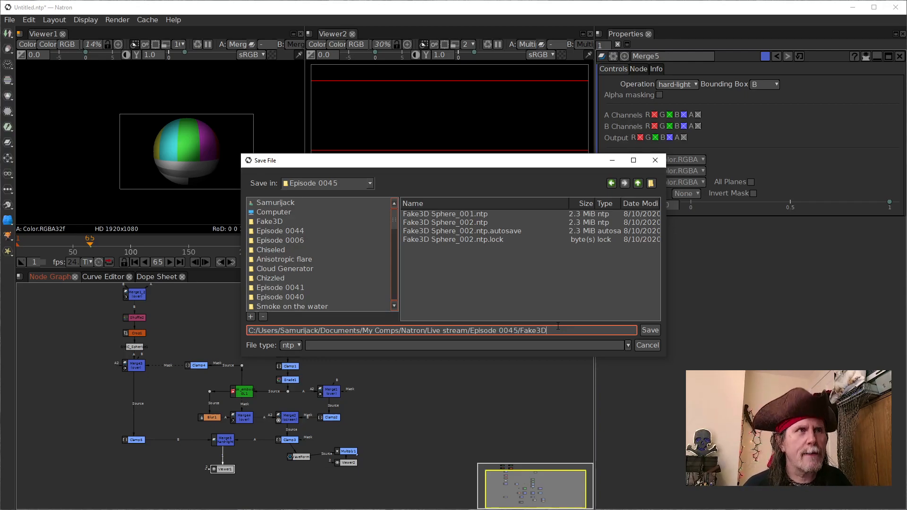
{"action": "type", "text": "live_00"}
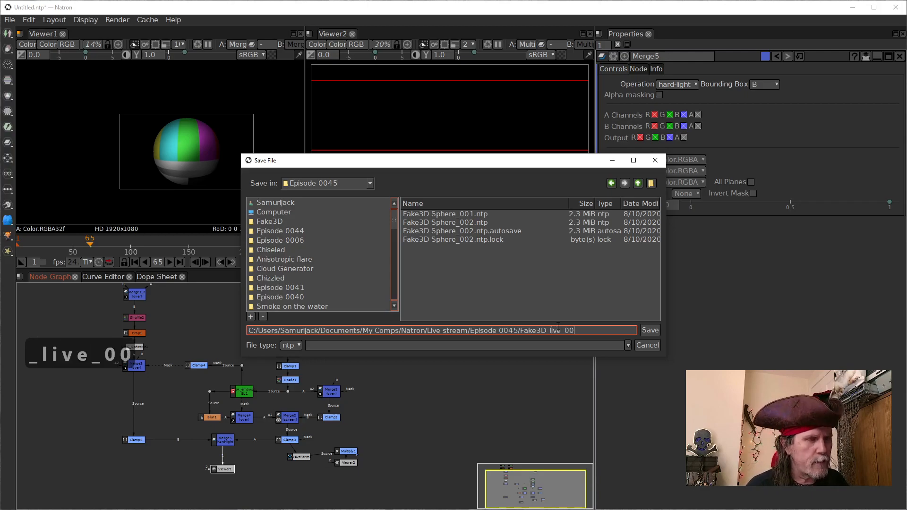
{"action": "type", "text": "1"}
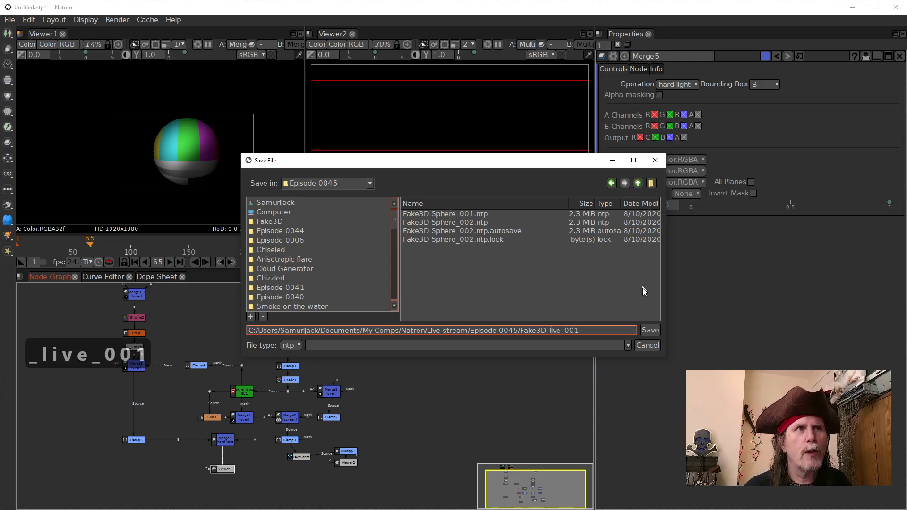
{"action": "left_click", "coordinate": [650, 330]}
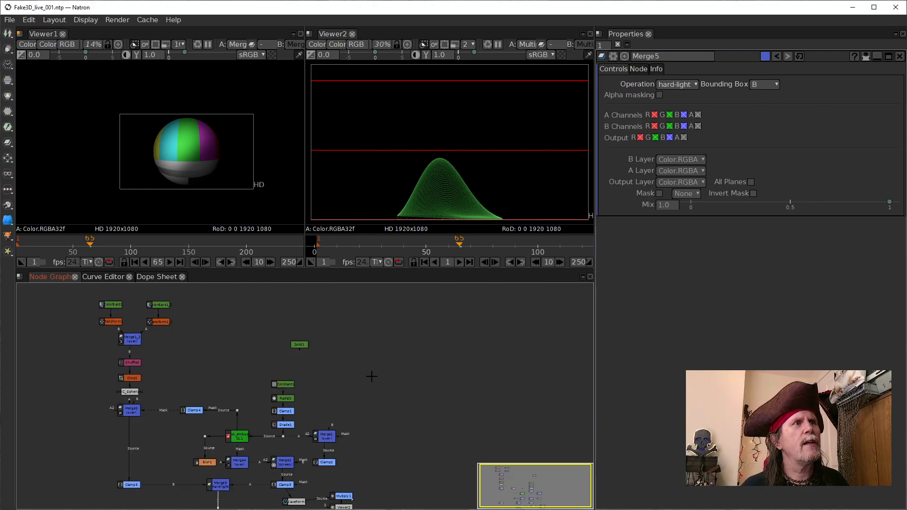
{"action": "left_click_drag", "start_coordinate": [368, 374], "coordinate": [392, 375]}
{"action": "left_click_drag", "start_coordinate": [360, 373], "coordinate": [361, 373]}
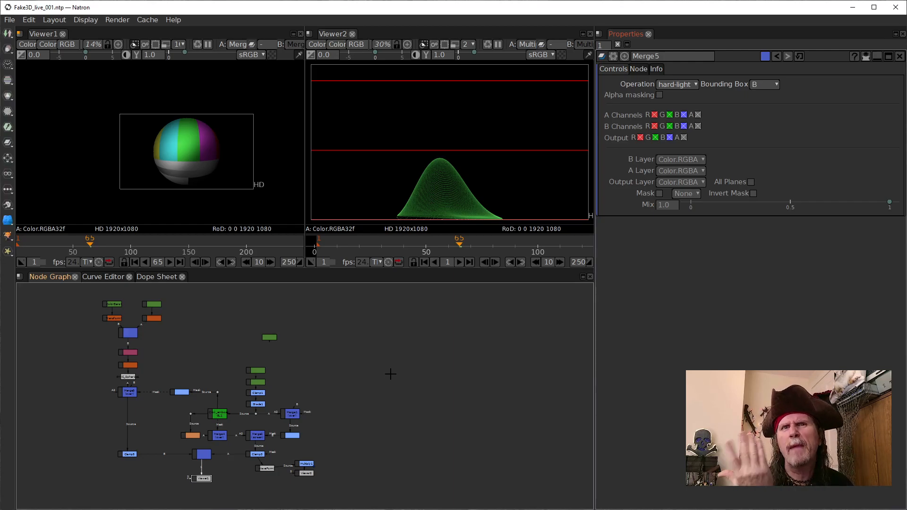
{"action": "scroll", "coordinate": [167, 340], "scroll_direction": "up", "scroll_amount": 5}
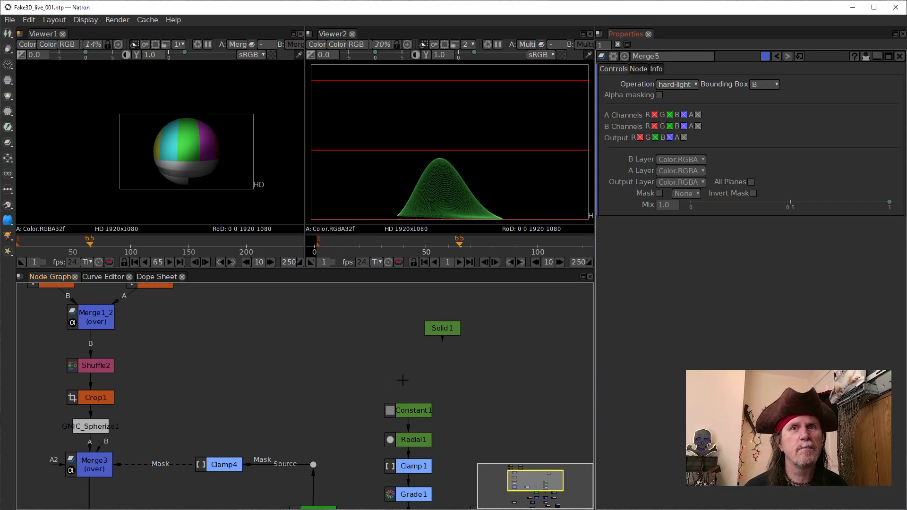
{"action": "scroll", "coordinate": [378, 370], "scroll_direction": "down", "scroll_amount": 3}
{"action": "left_click_drag", "start_coordinate": [465, 402], "coordinate": [420, 368]}
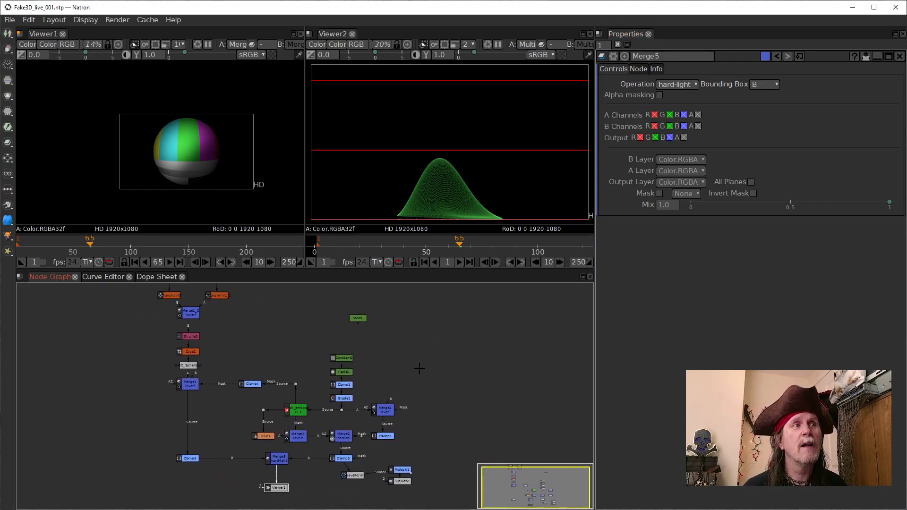